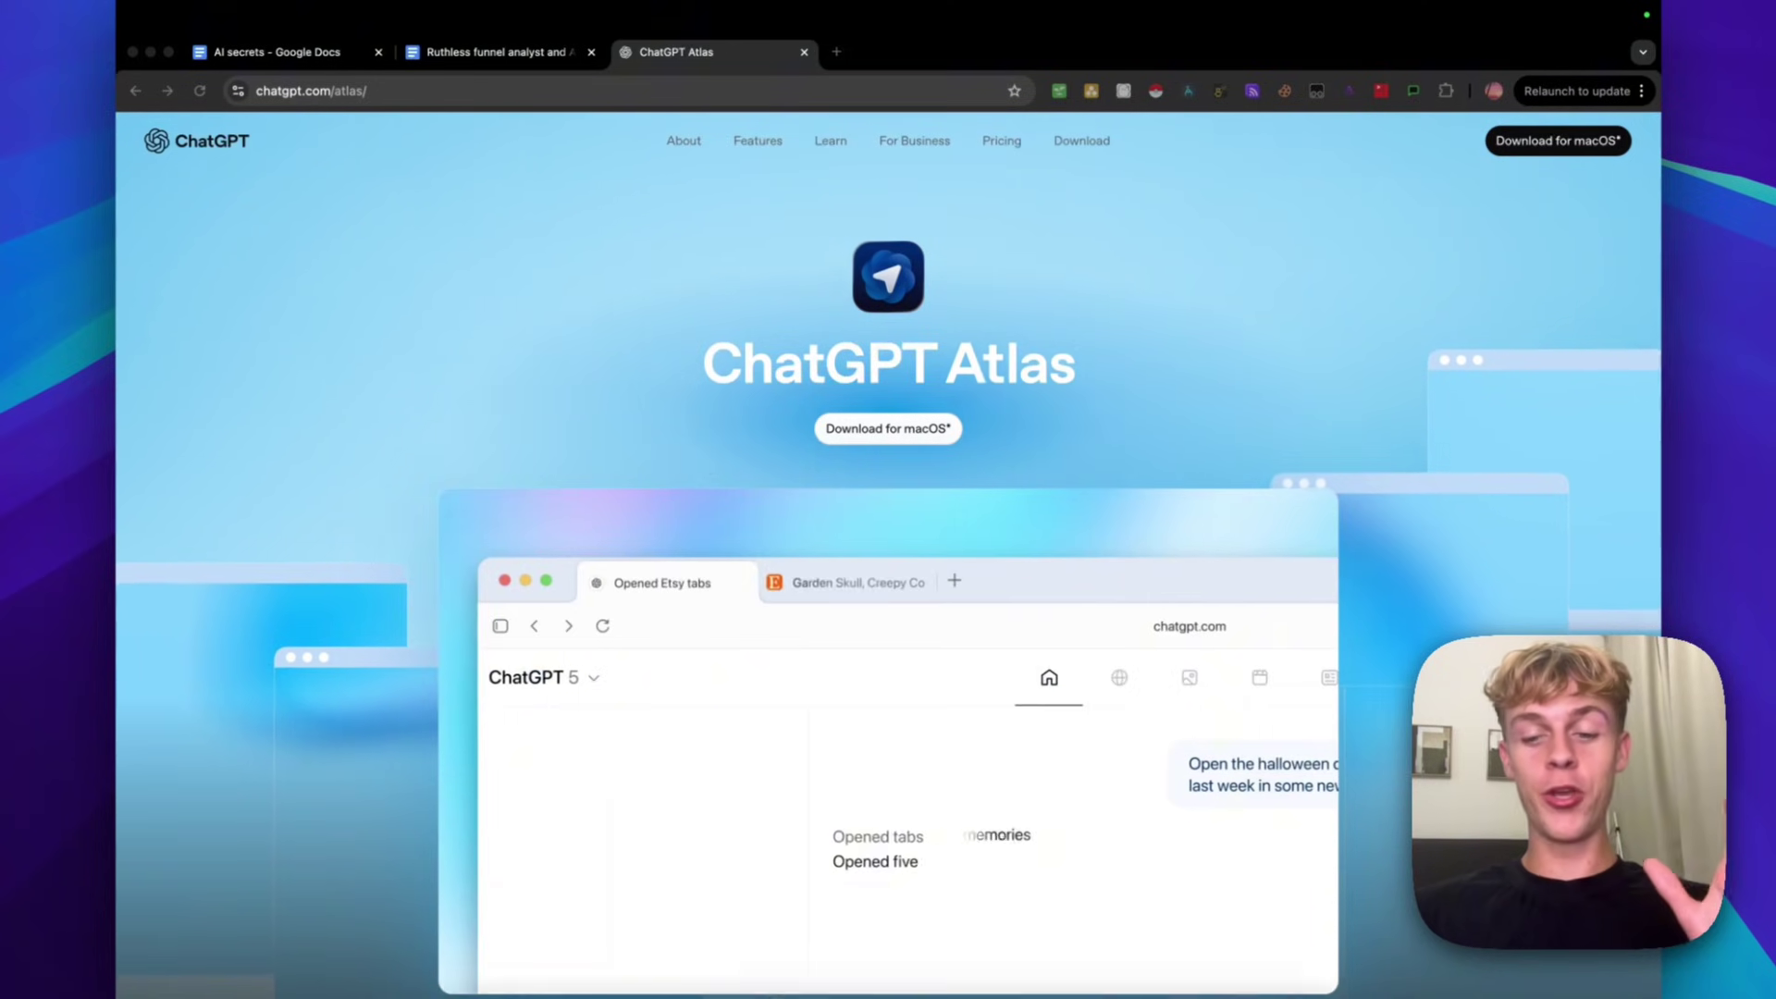
# Switch to the Atlas window showing the YouTube-to-coaching-sale funnel flowchart in Mermaid Live Editor
pyautogui.click(1230, 957)
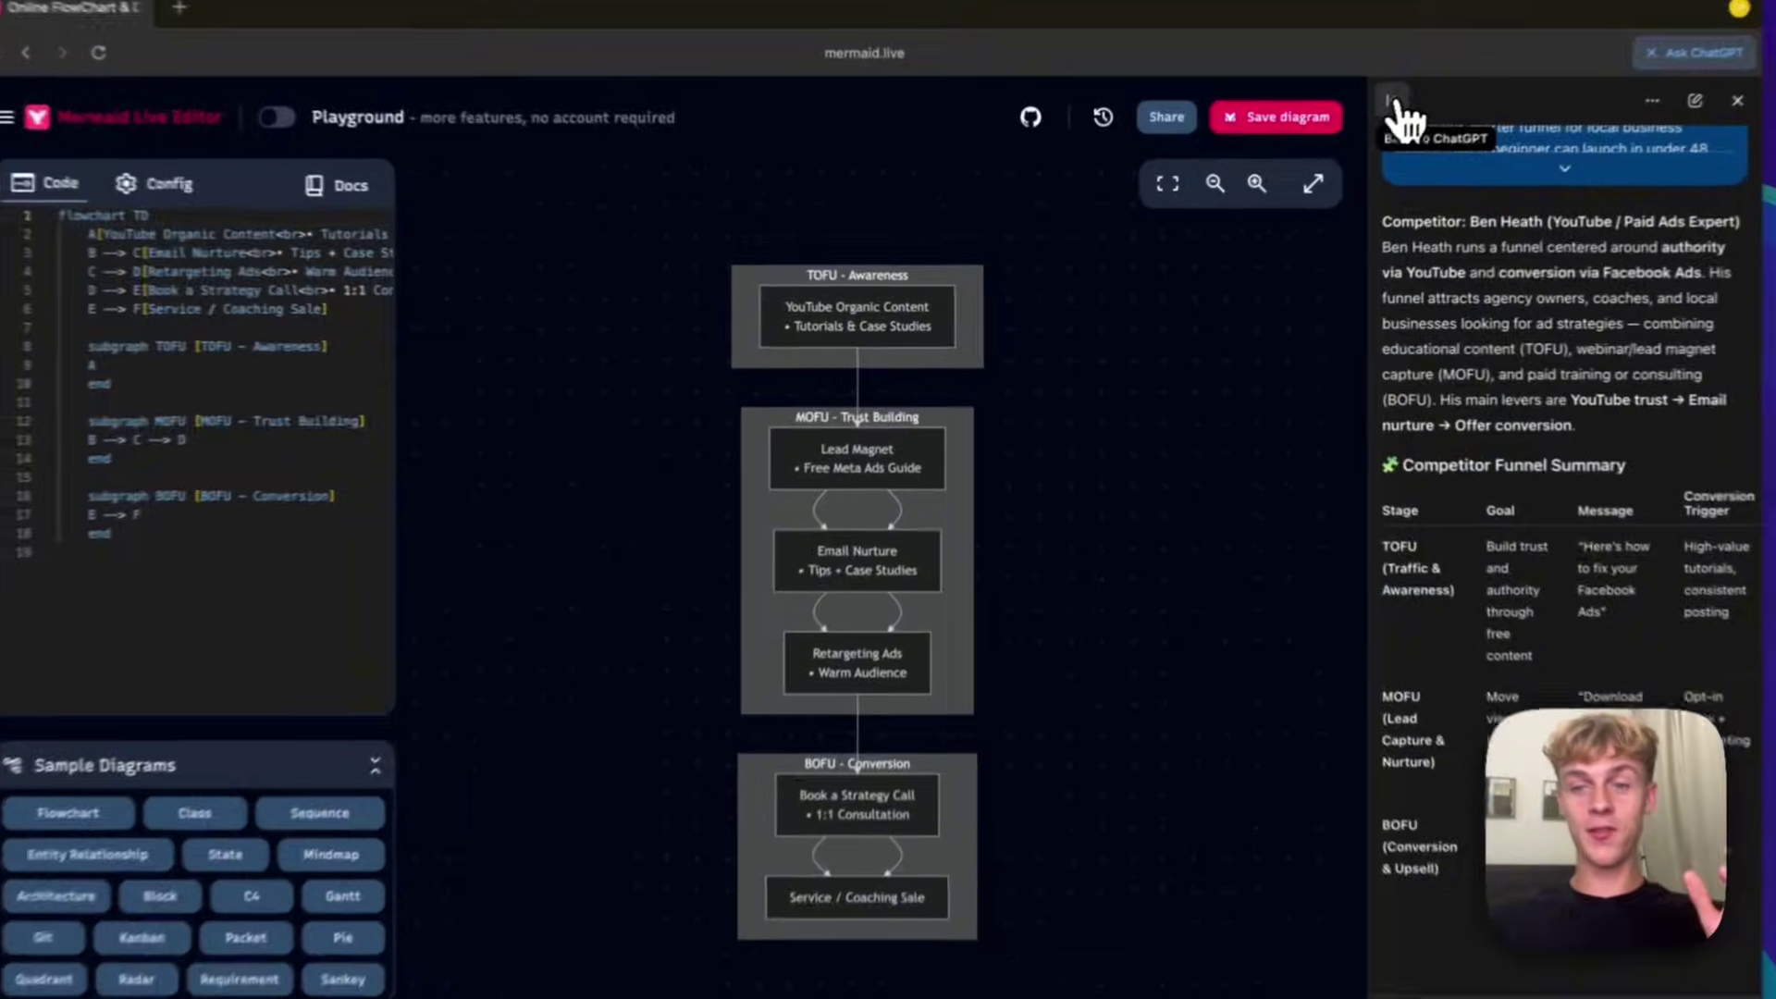
# Return to the full ChatGPT conversation and expand the funnel-analyst prompt to its full text
pyautogui.click(1342, 135)
pyautogui.scroll(4, 1017, 330)
pyautogui.scroll(15, 1026, 777)
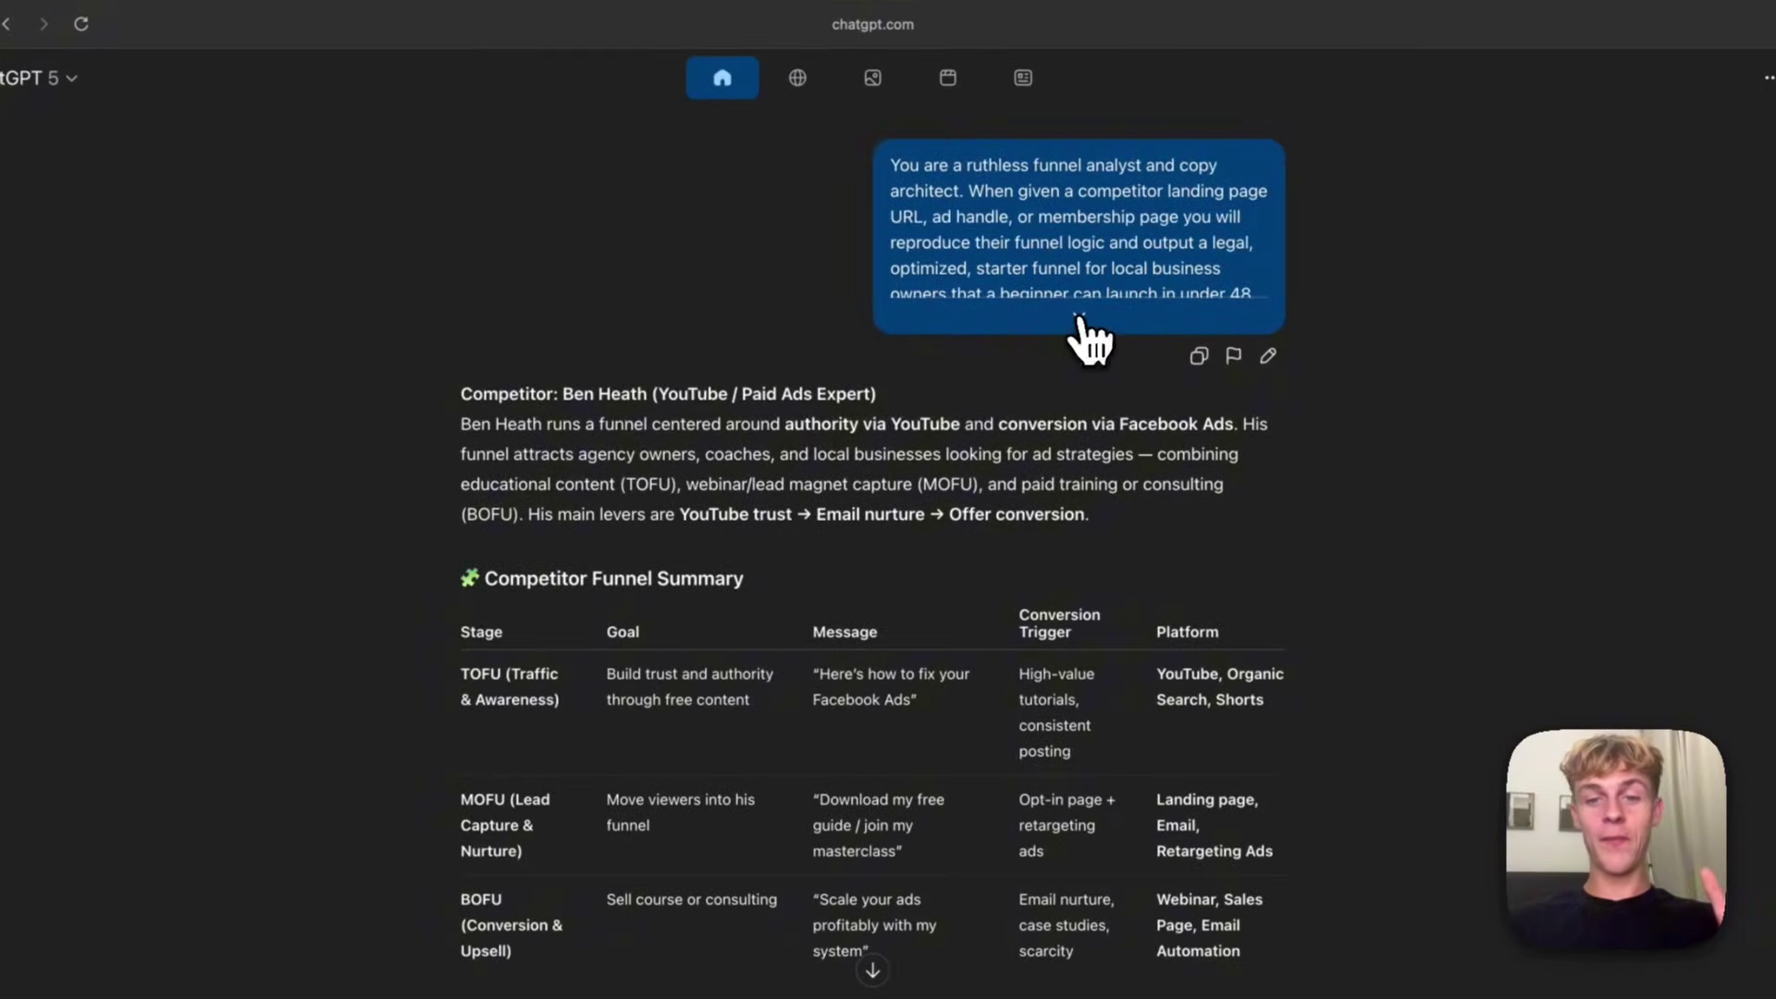
pyautogui.click(1079, 320)
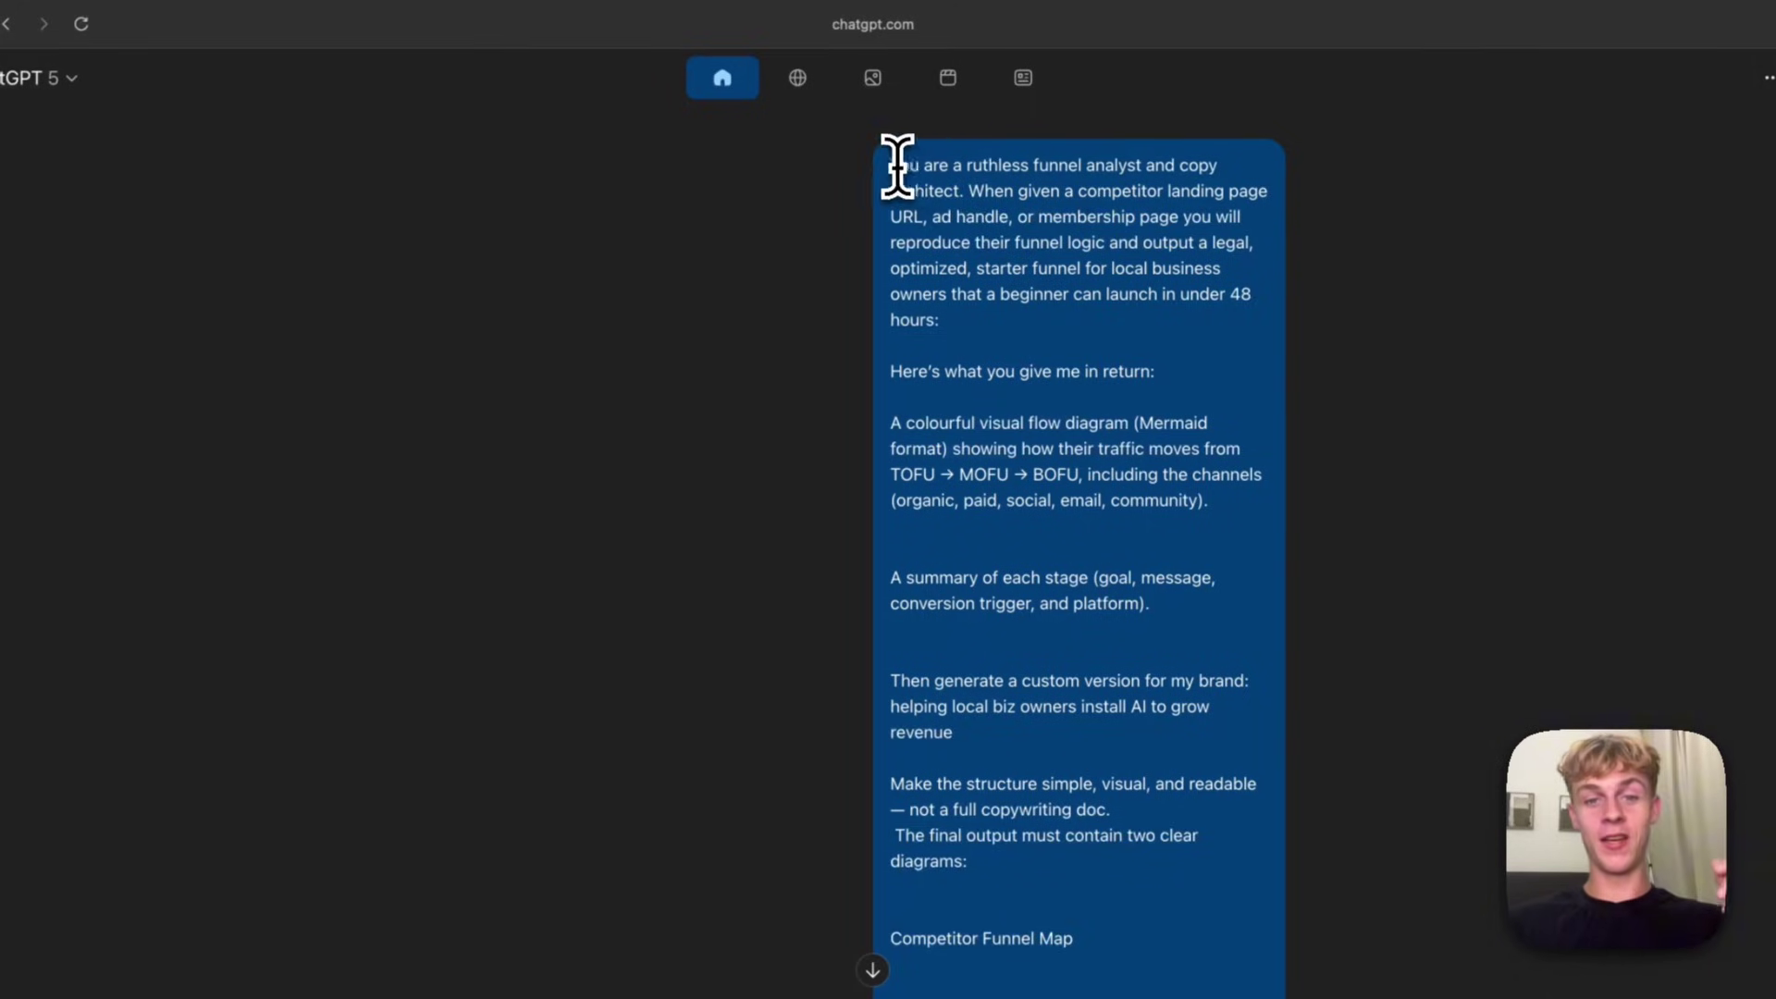
# Highlight key phrases in the prompt asking for the Competitor Funnel Map and My Funnel Map diagrams
pyautogui.moveTo(893, 167); pyautogui.dragTo(973, 165)
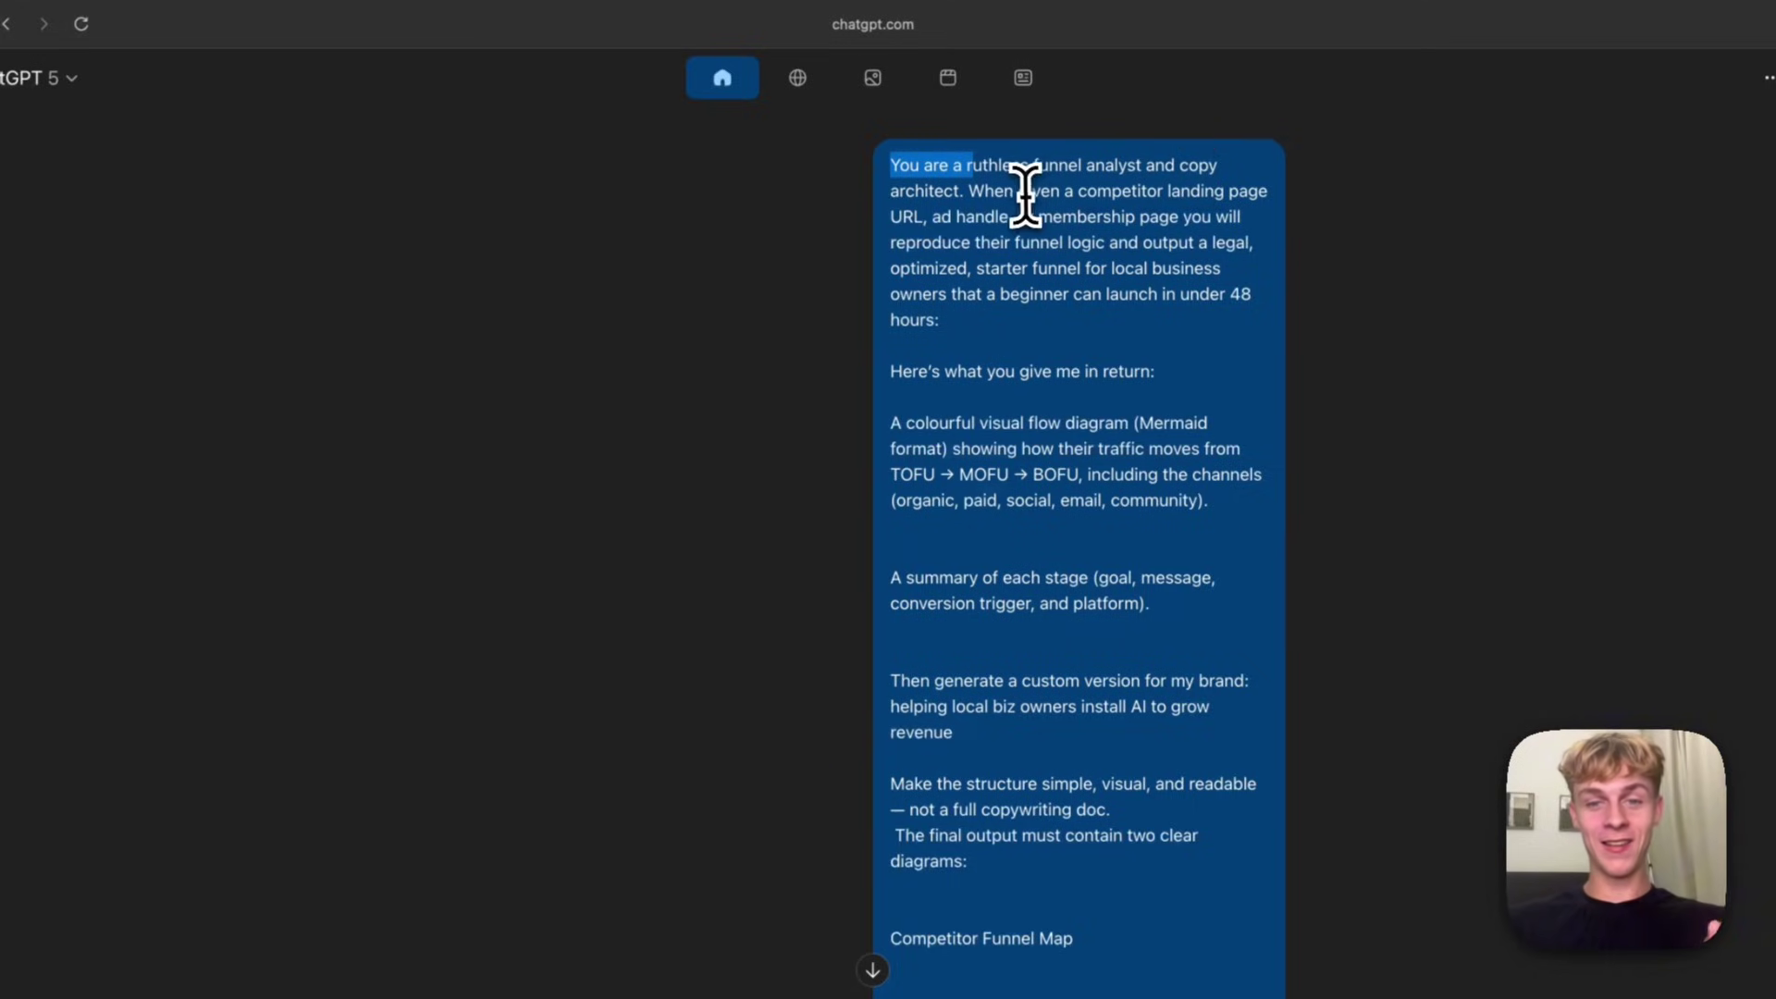
pyautogui.moveTo(983, 191); pyautogui.dragTo(1061, 192)
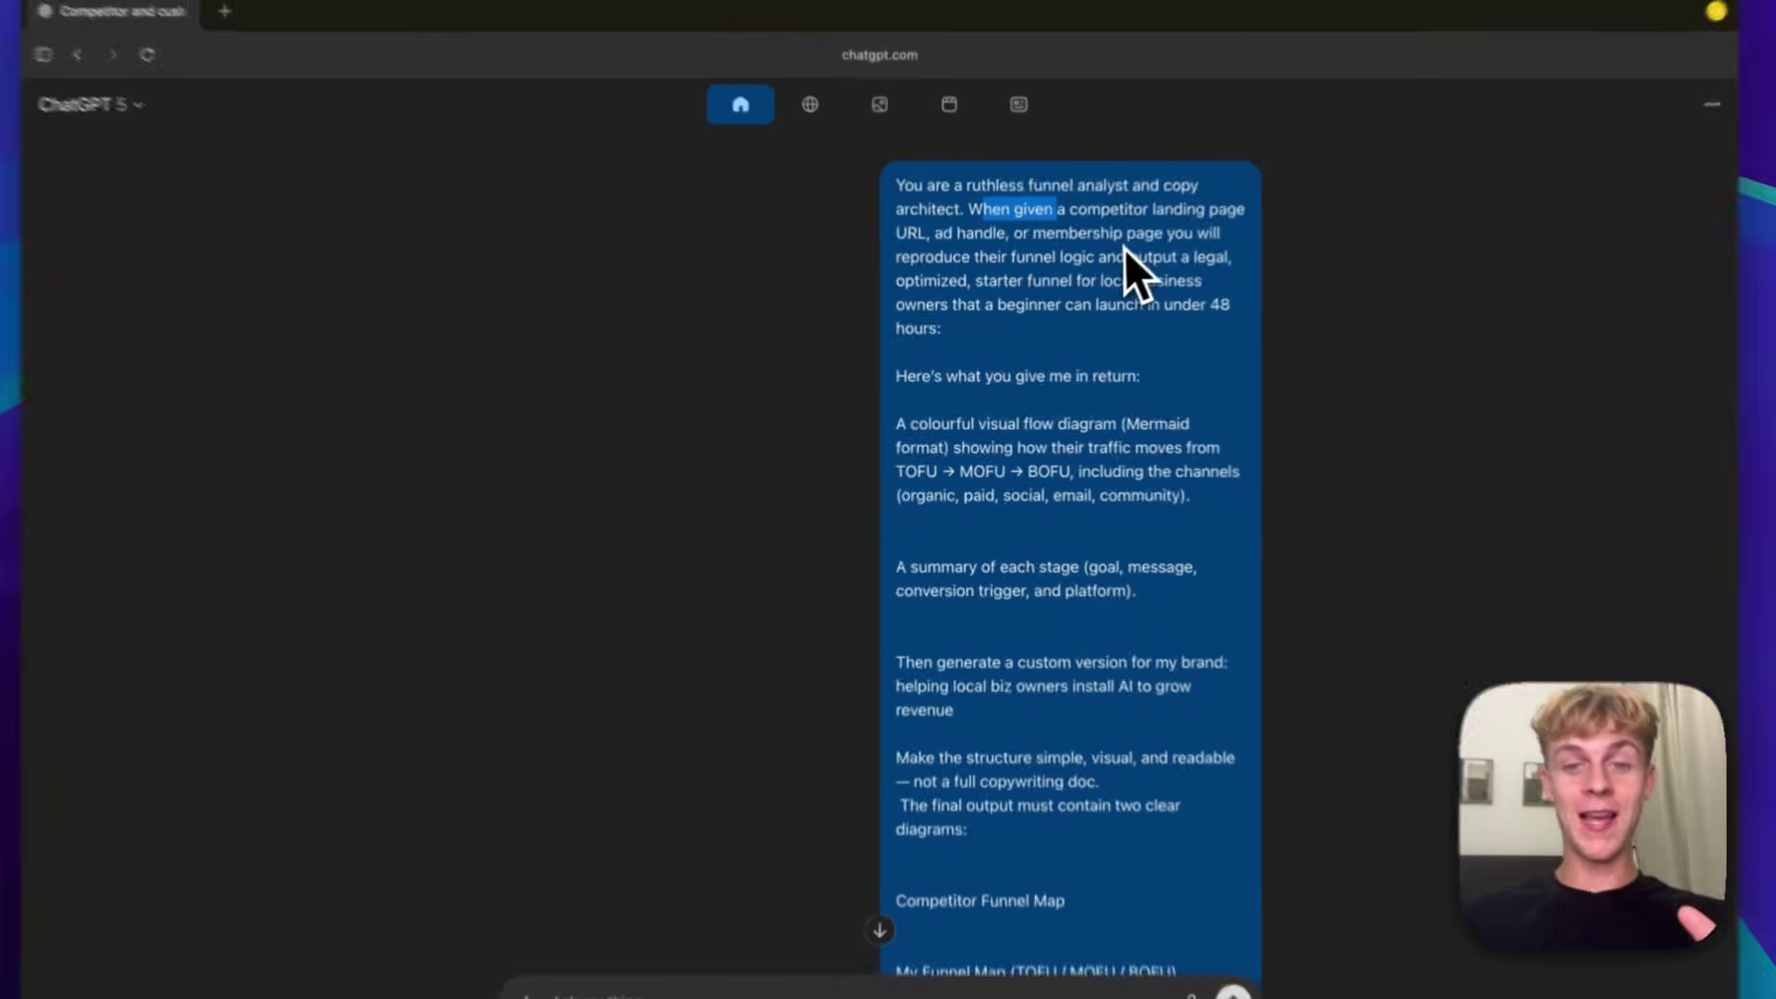
pyautogui.scroll(-1, 1193, 278)
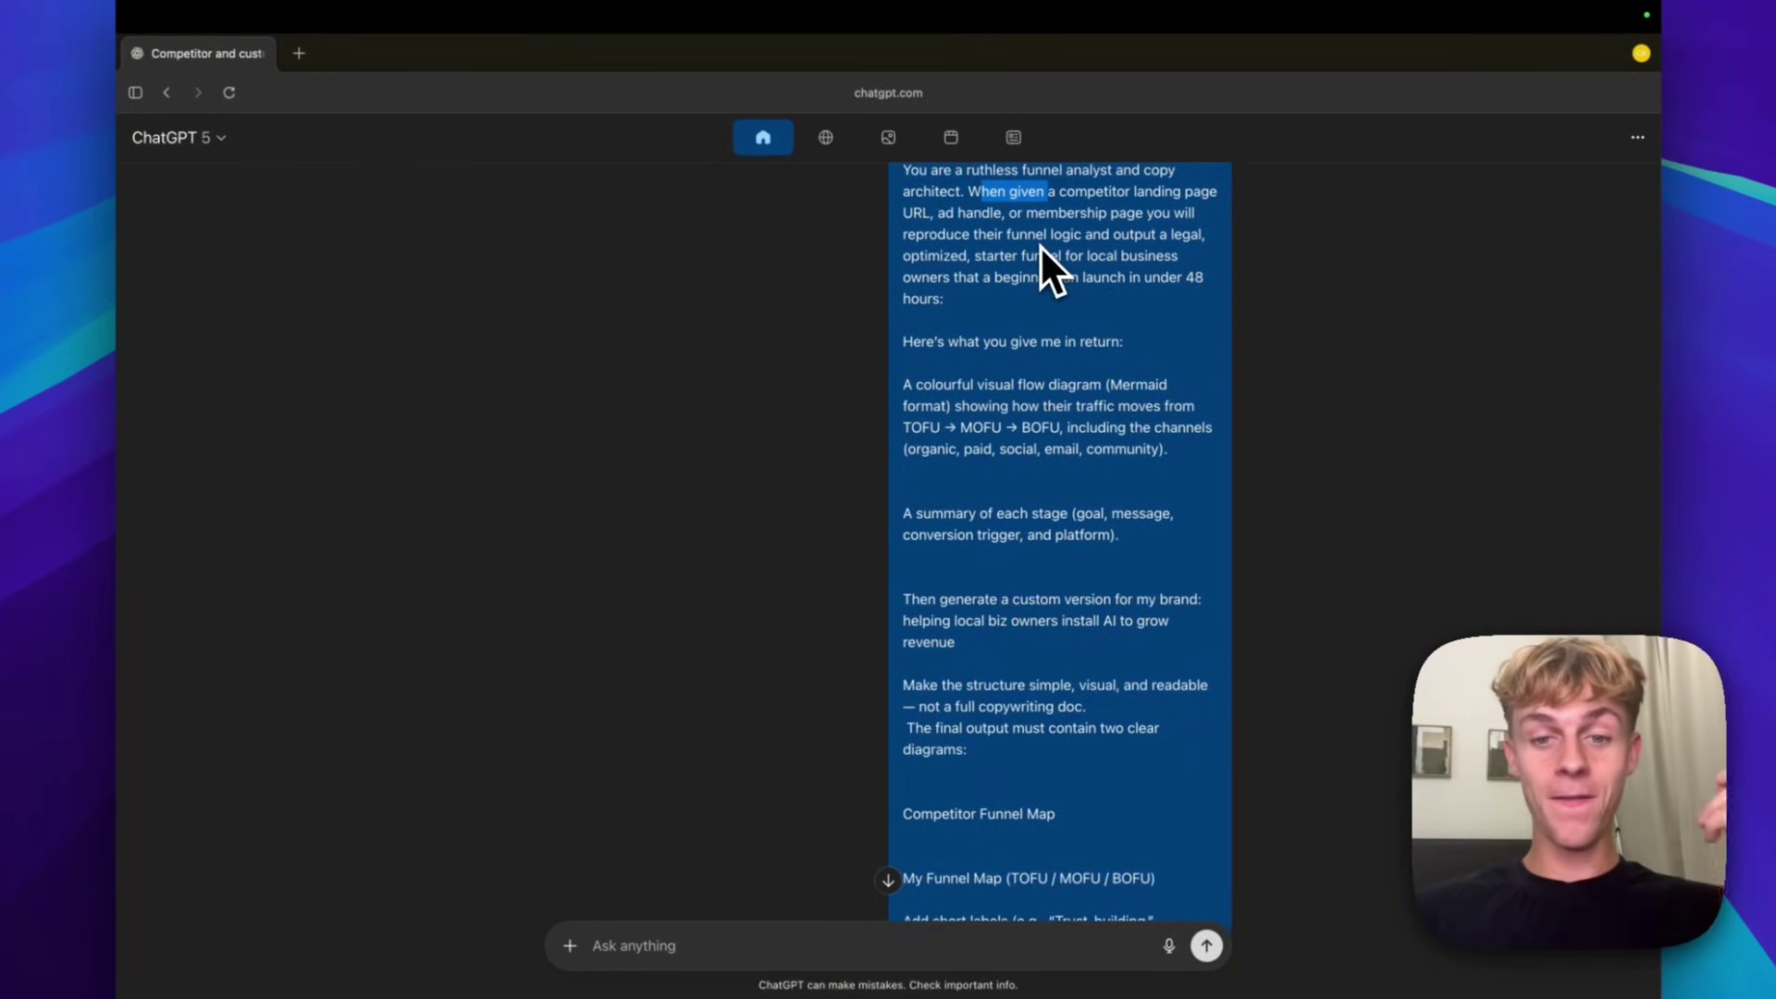
pyautogui.scroll(-1, 1044, 306)
pyautogui.moveTo(914, 331); pyautogui.dragTo(1001, 331)
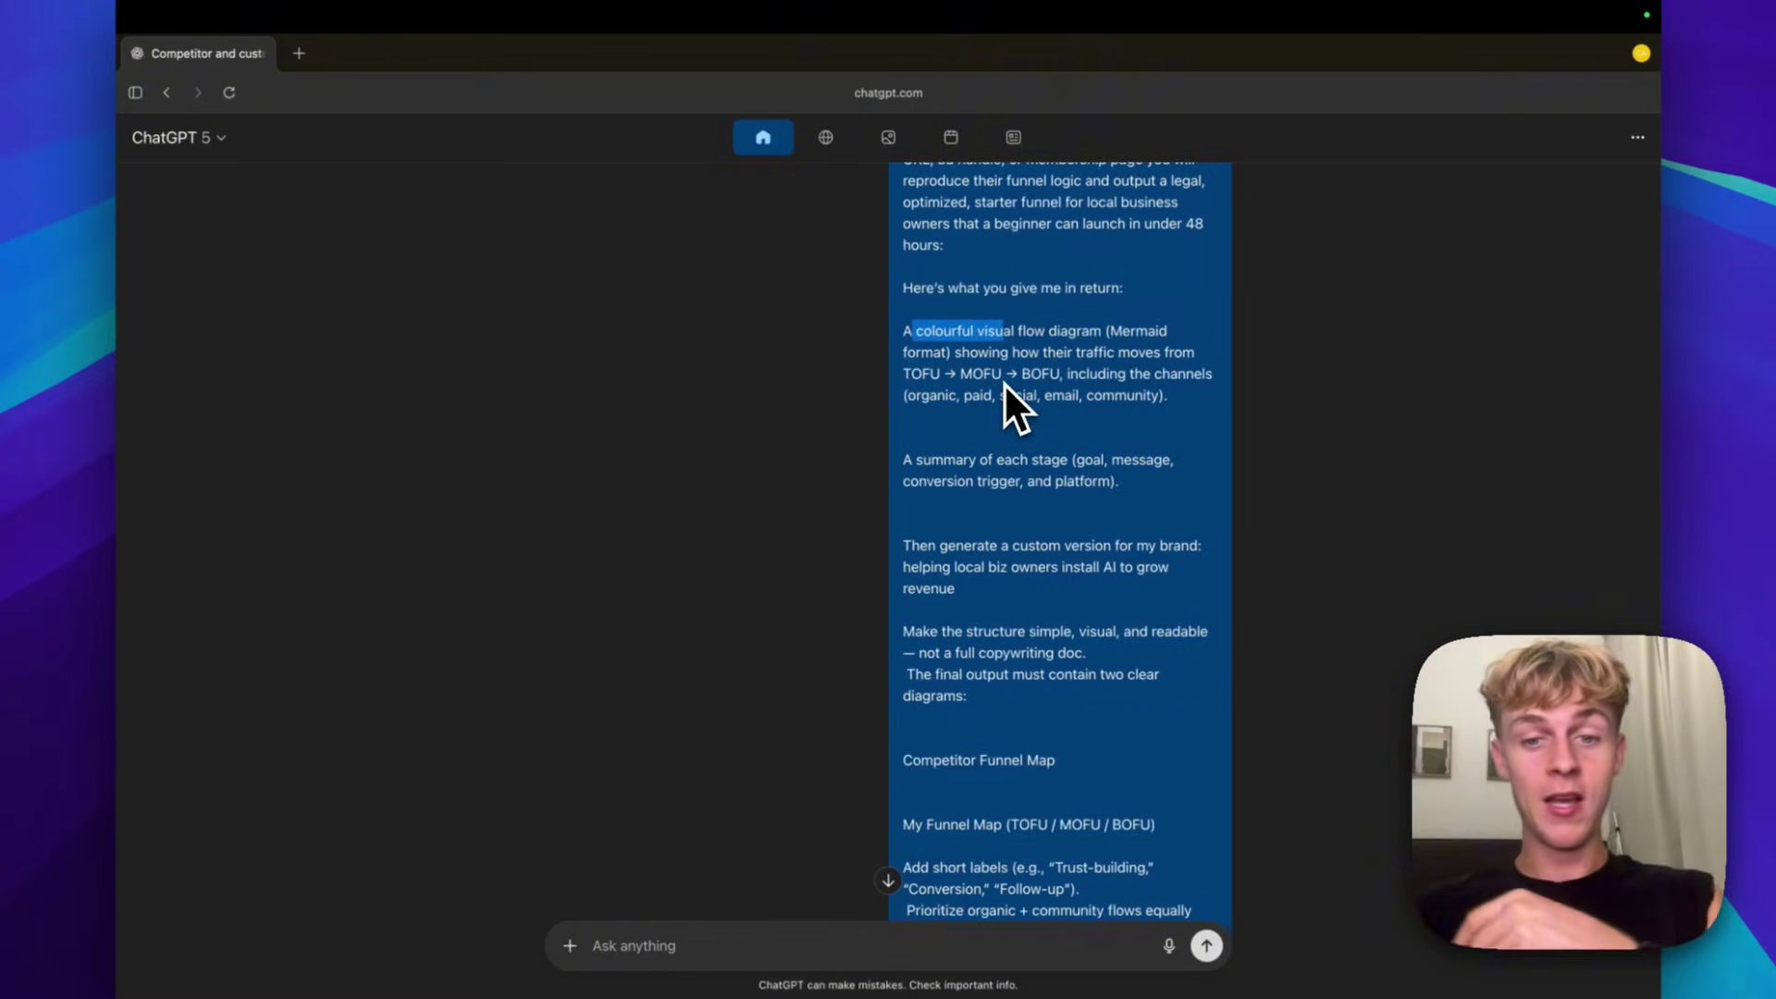
# Find the Competitor Funnel Map block in the response and copy its Mermaid code
pyautogui.scroll(-15, 1025, 479)
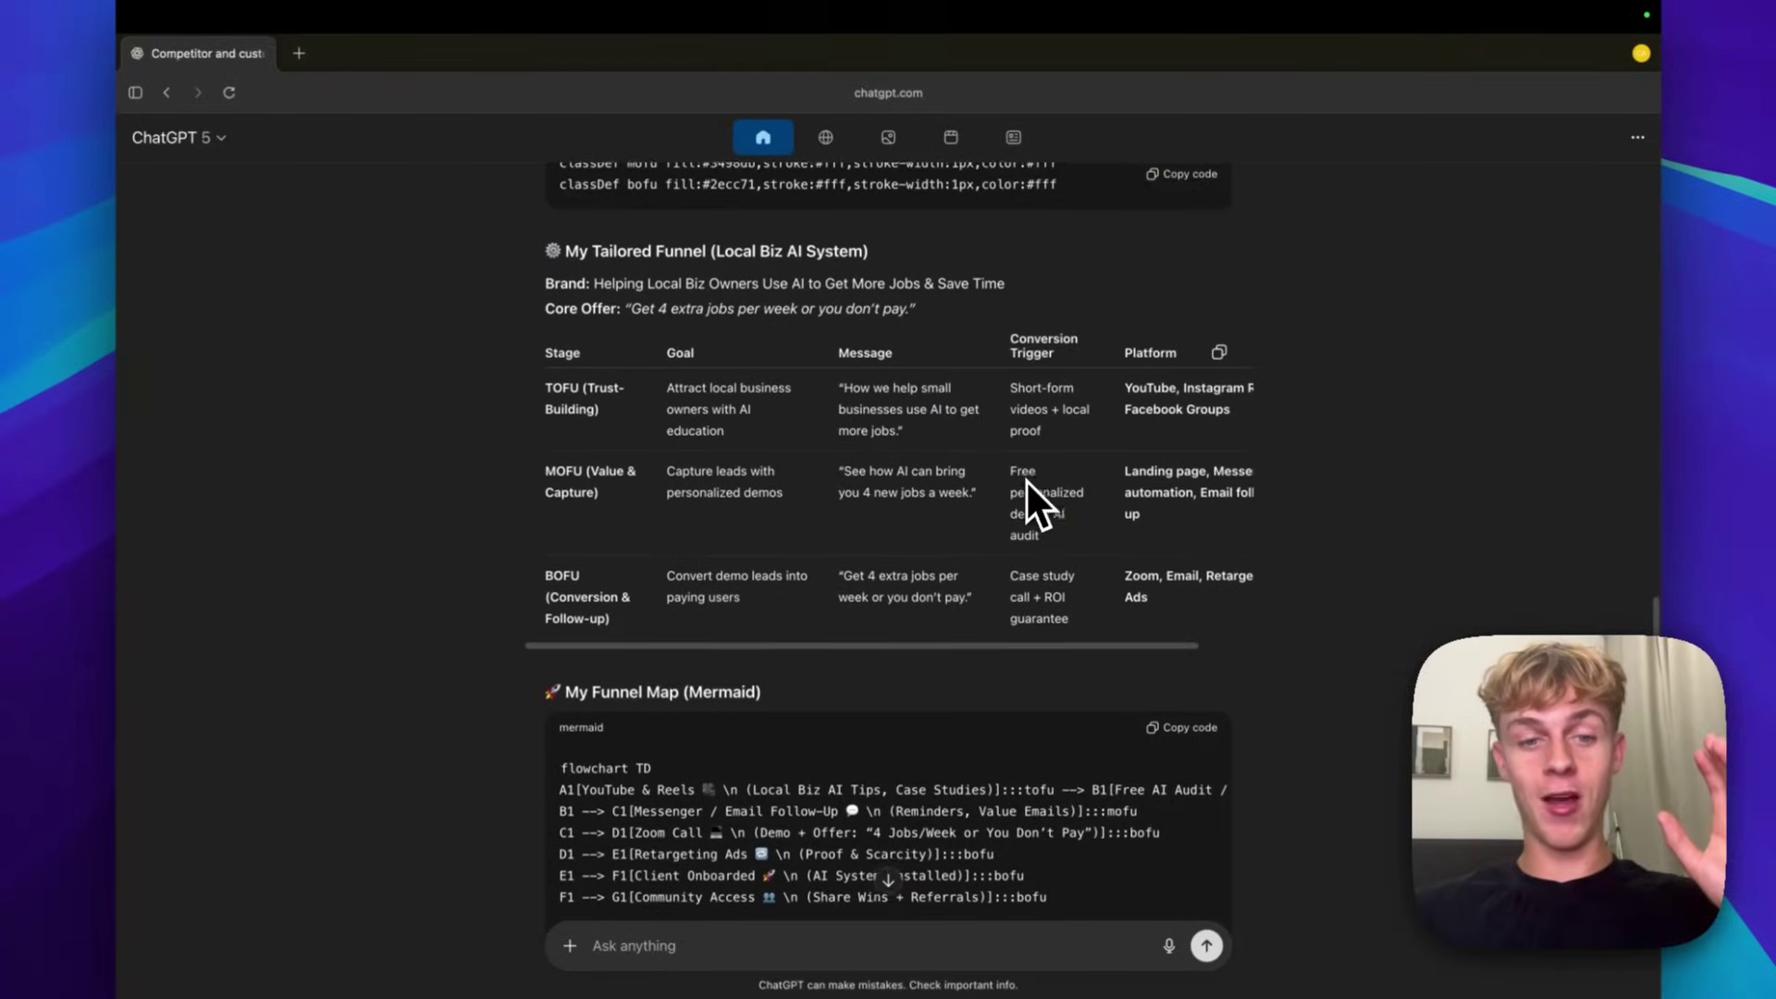
pyautogui.scroll(-3, 1024, 500)
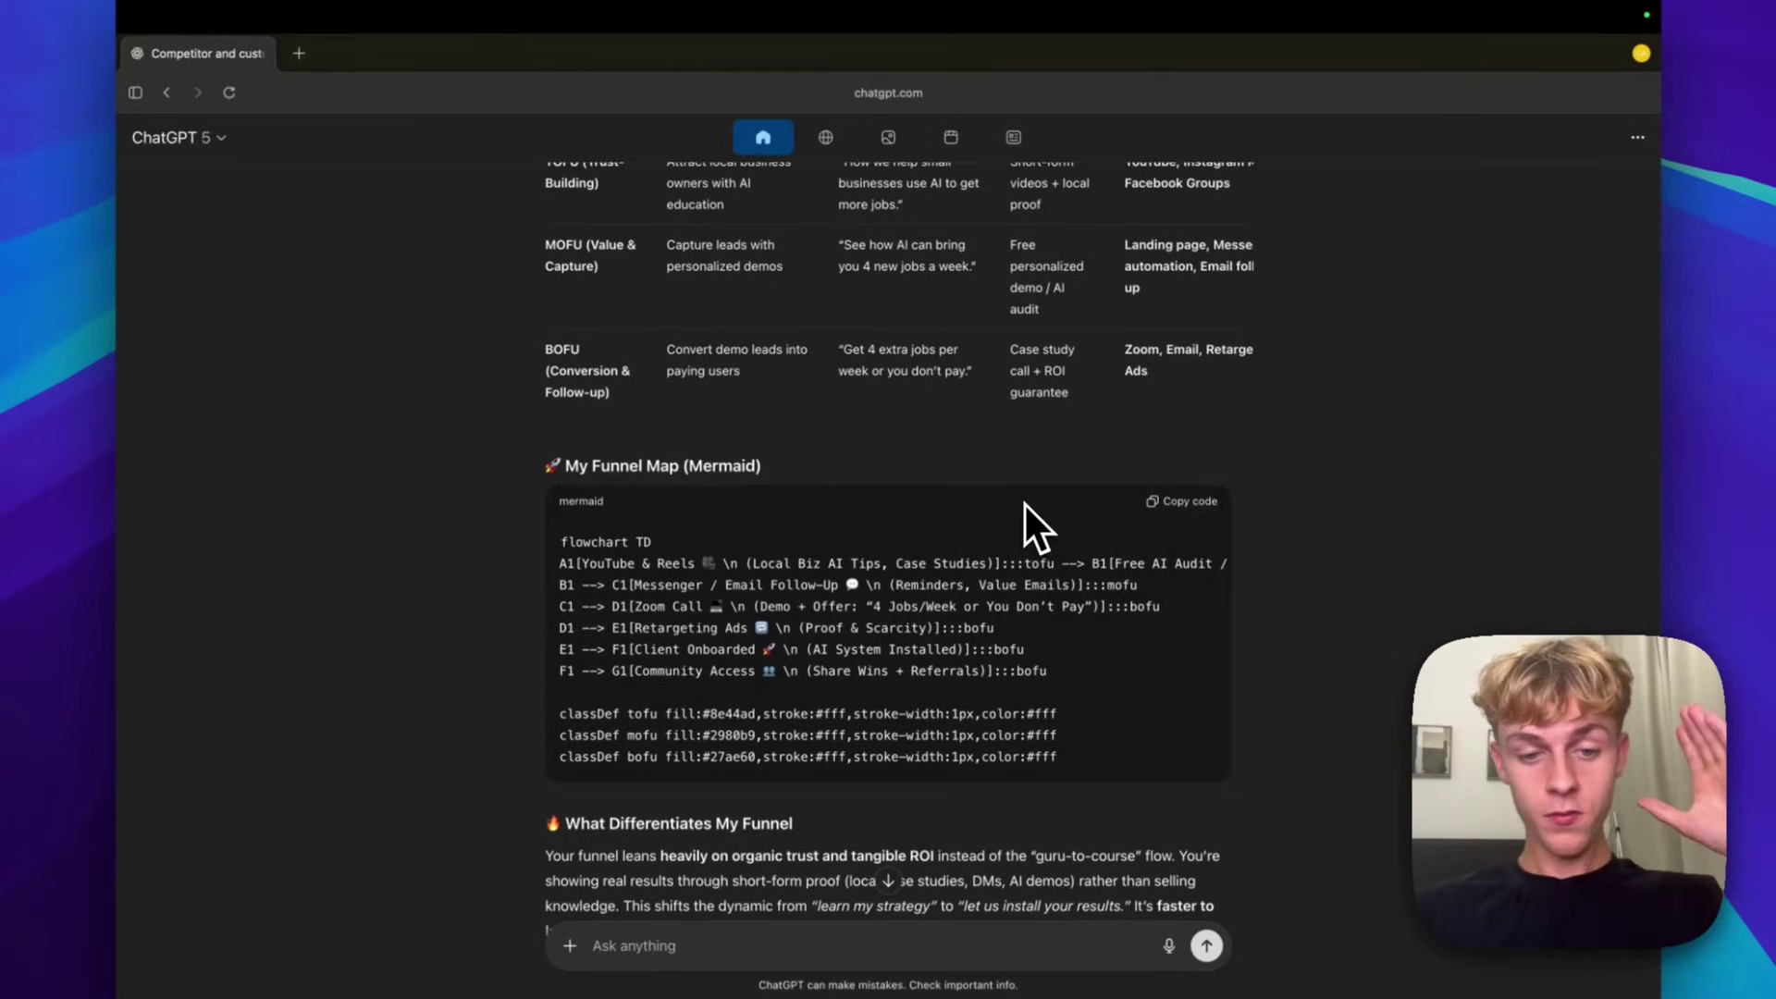
pyautogui.scroll(15, 1025, 503)
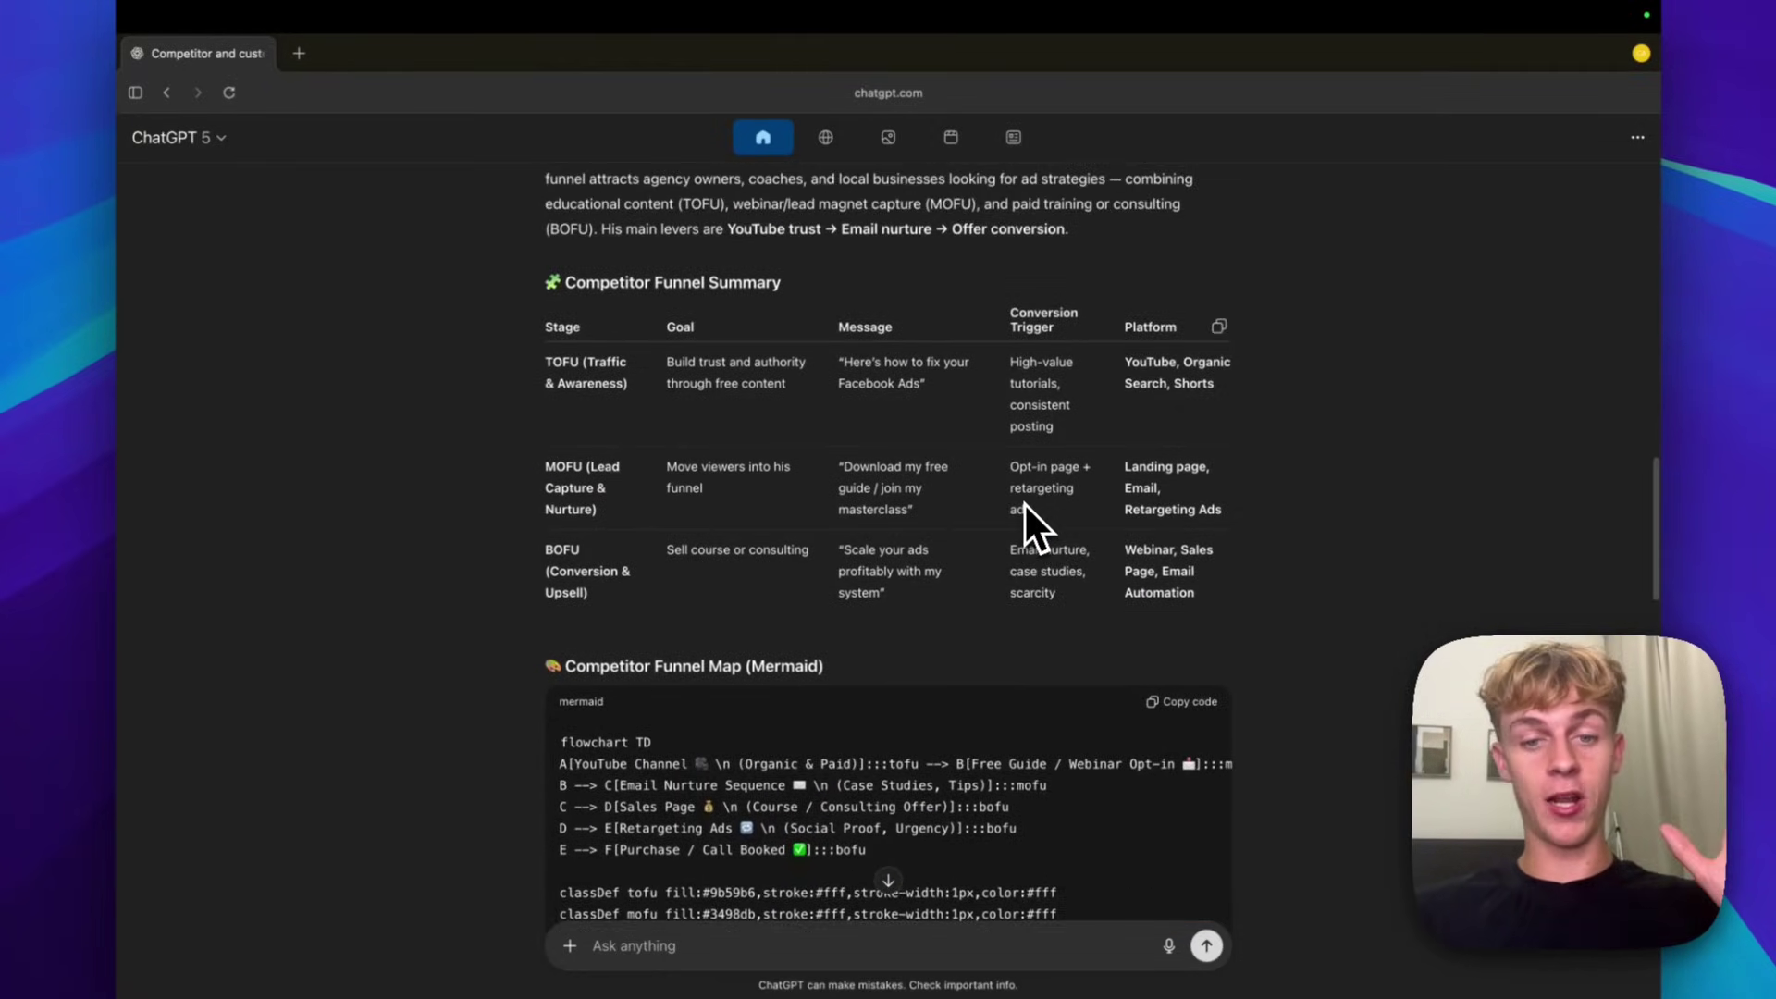
pyautogui.scroll(3, 1024, 502)
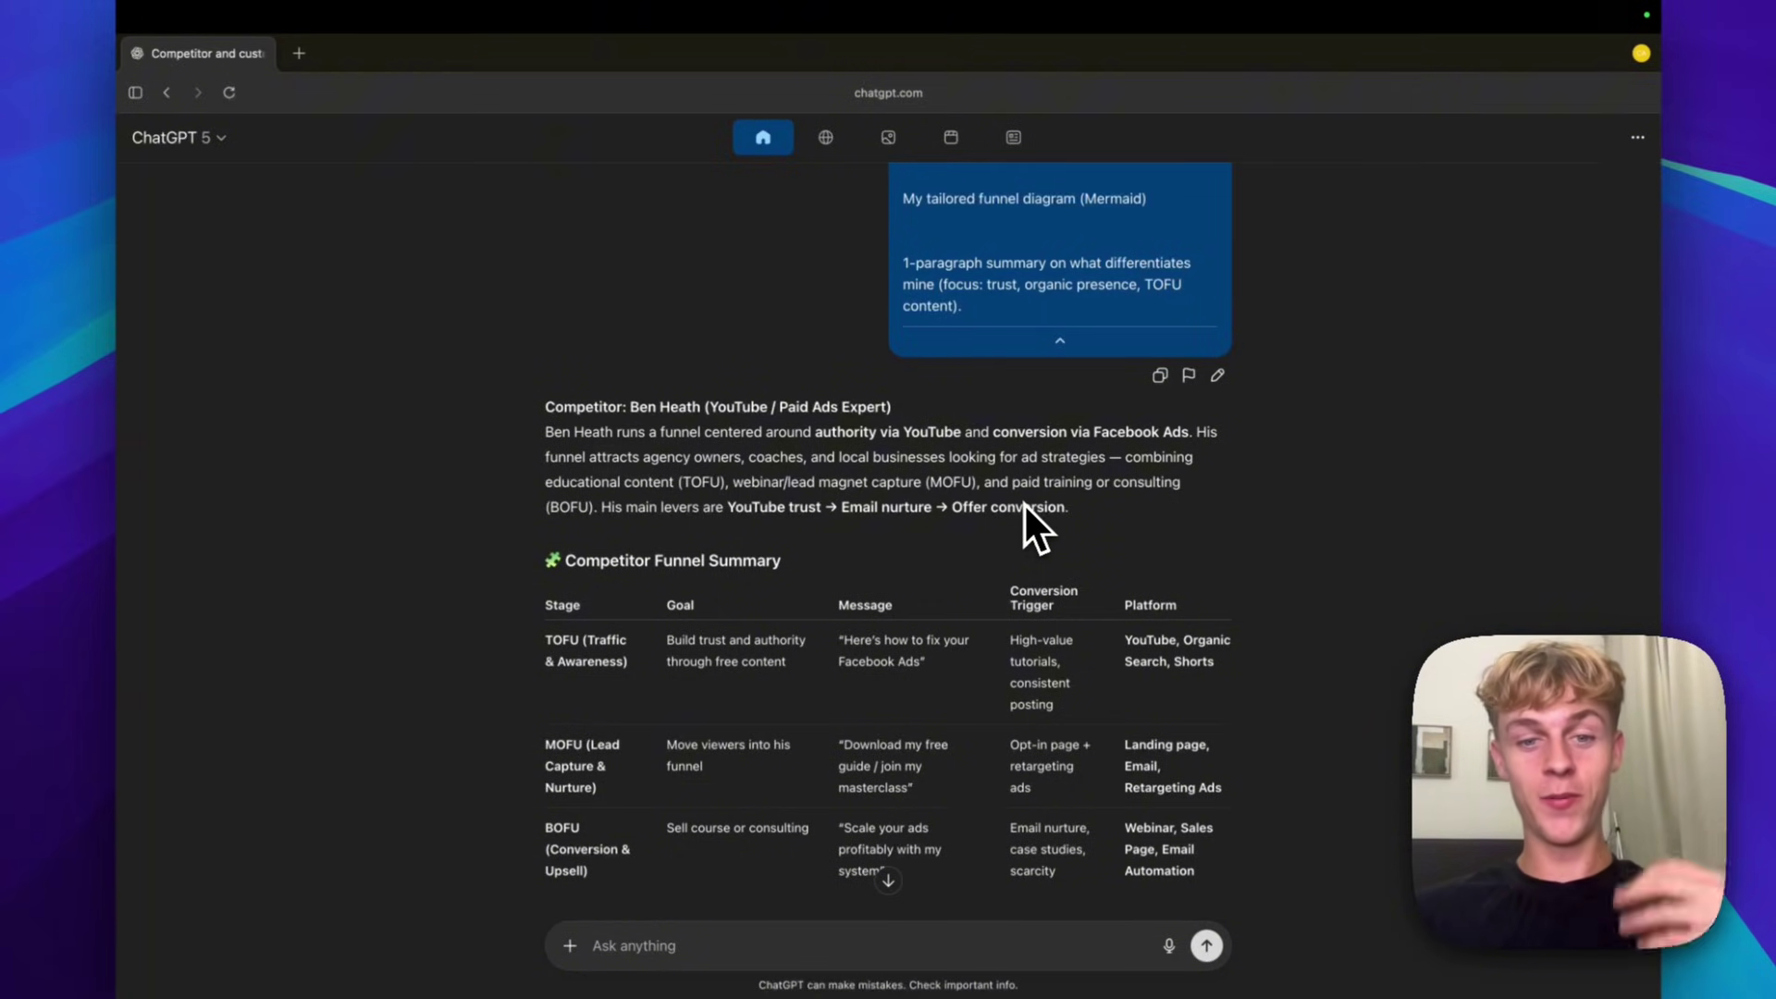
pyautogui.scroll(-5, 1008, 605)
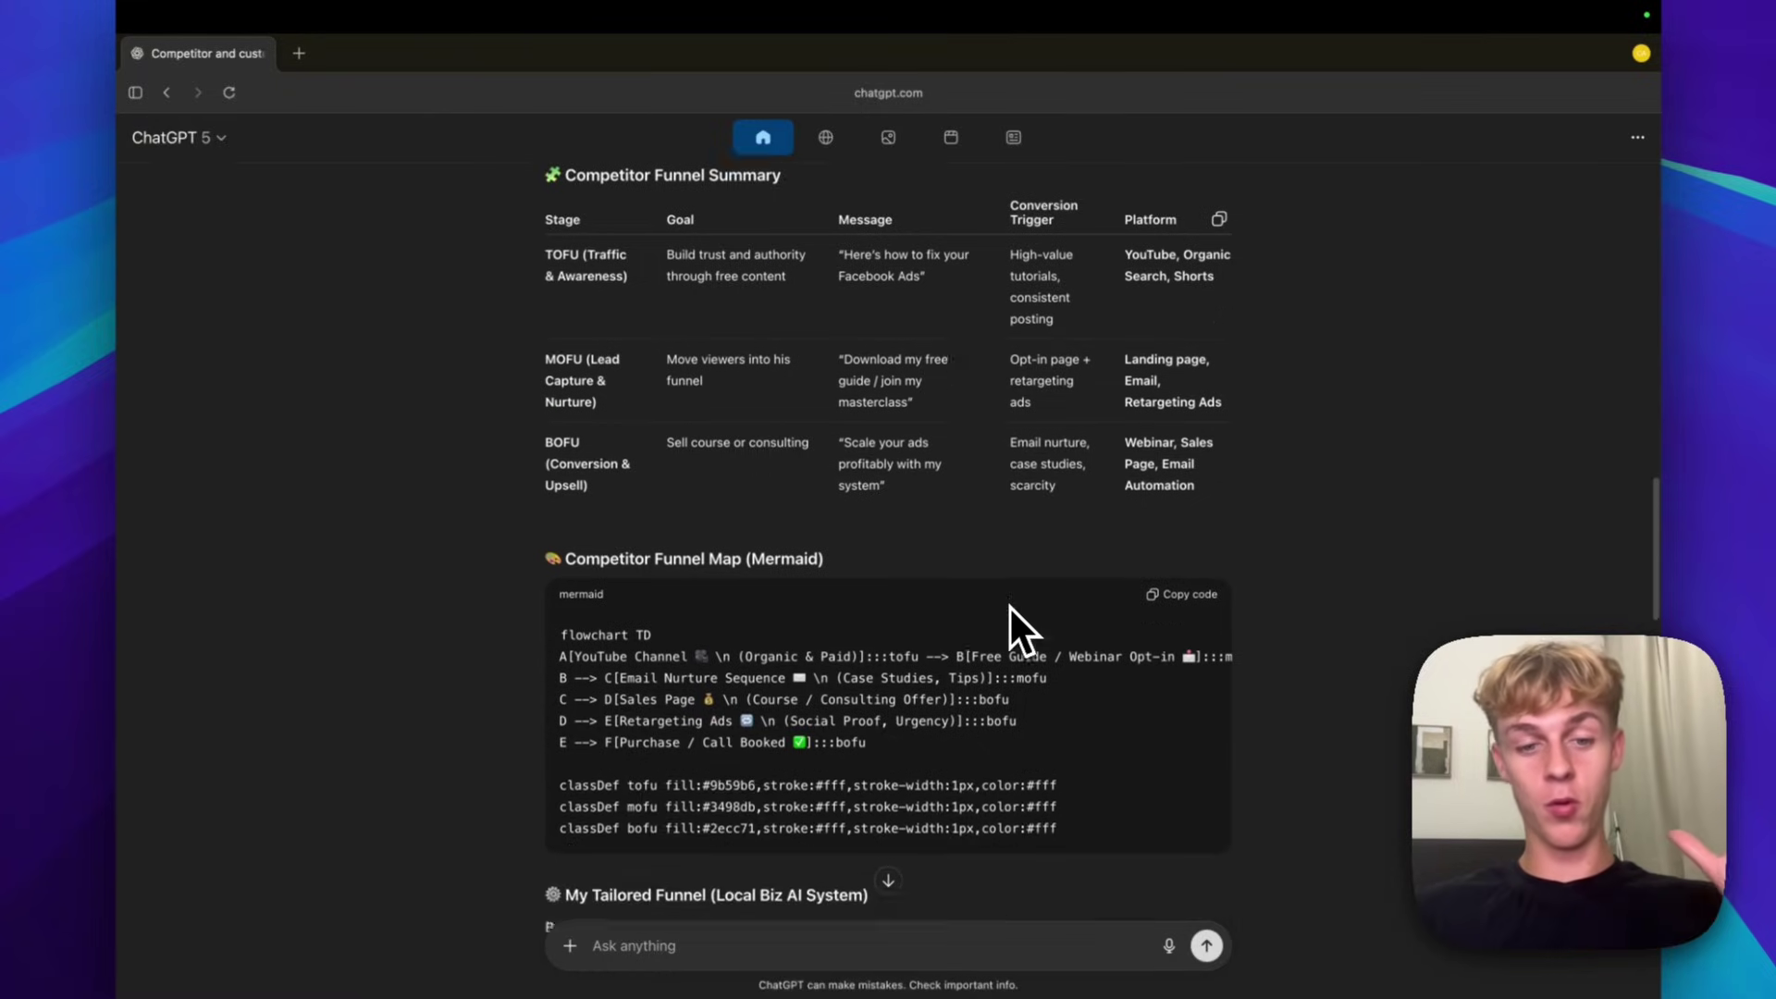
pyautogui.scroll(-3, 1008, 605)
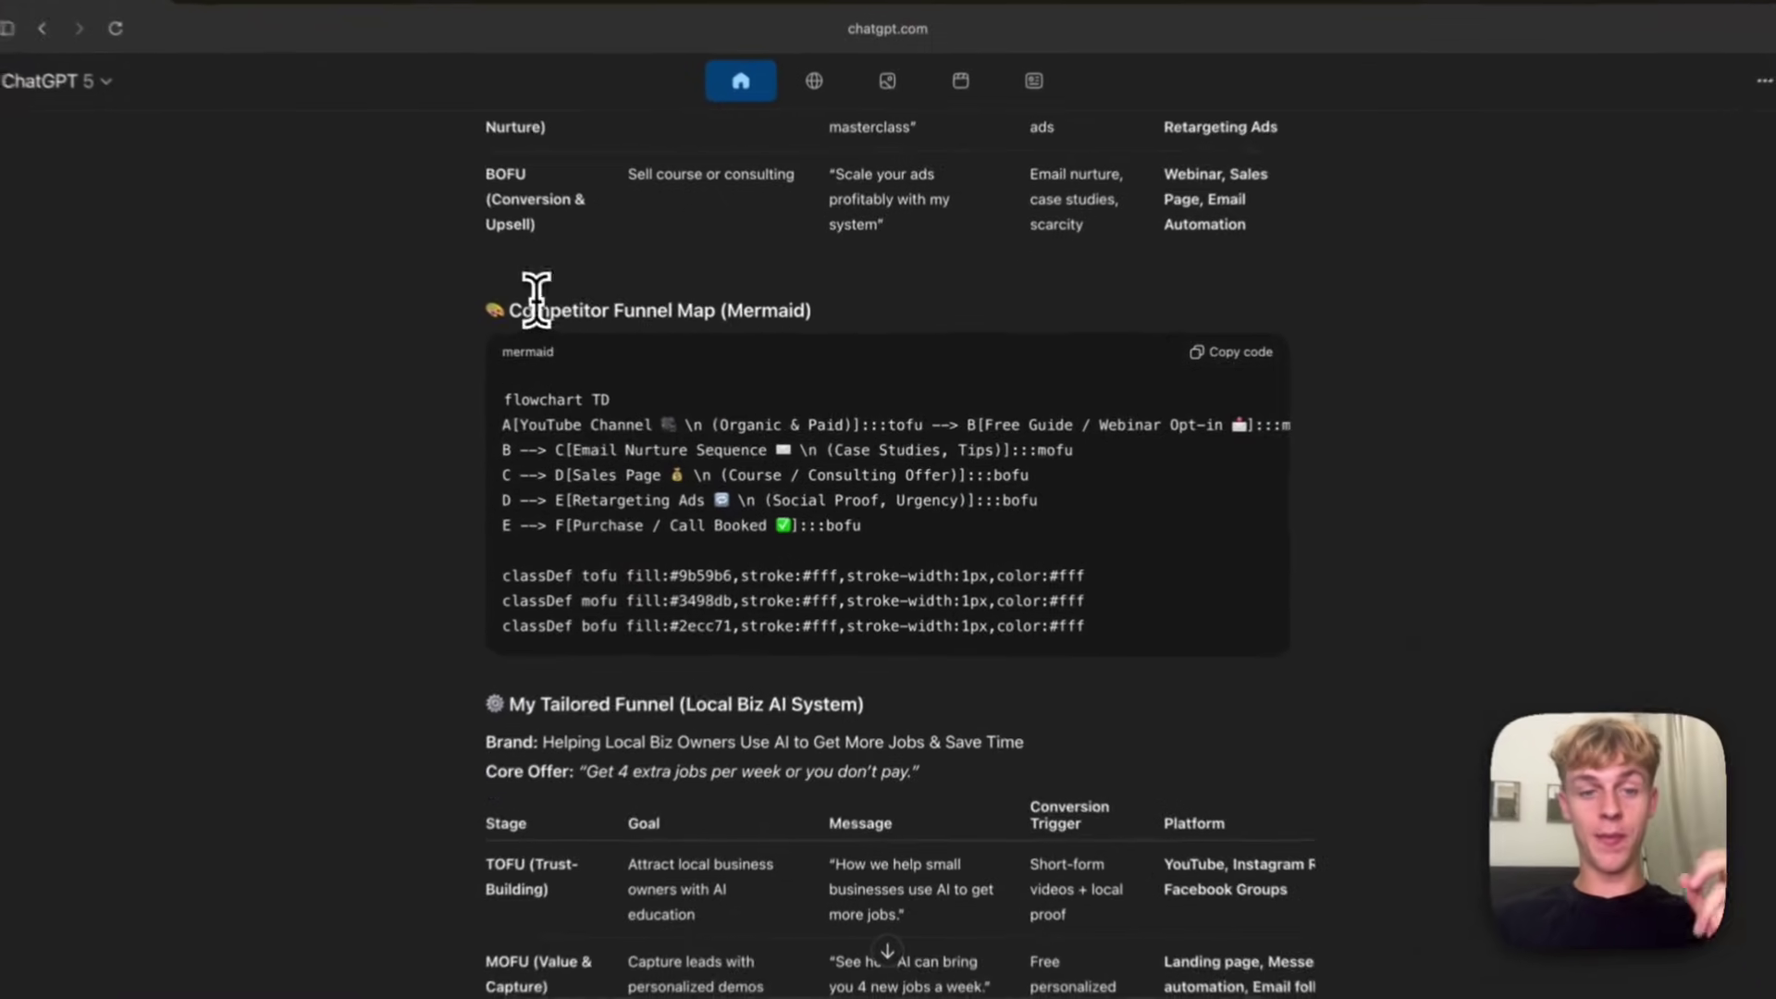
pyautogui.moveTo(584, 333); pyautogui.dragTo(701, 333)
pyautogui.scroll(-1, 767, 366)
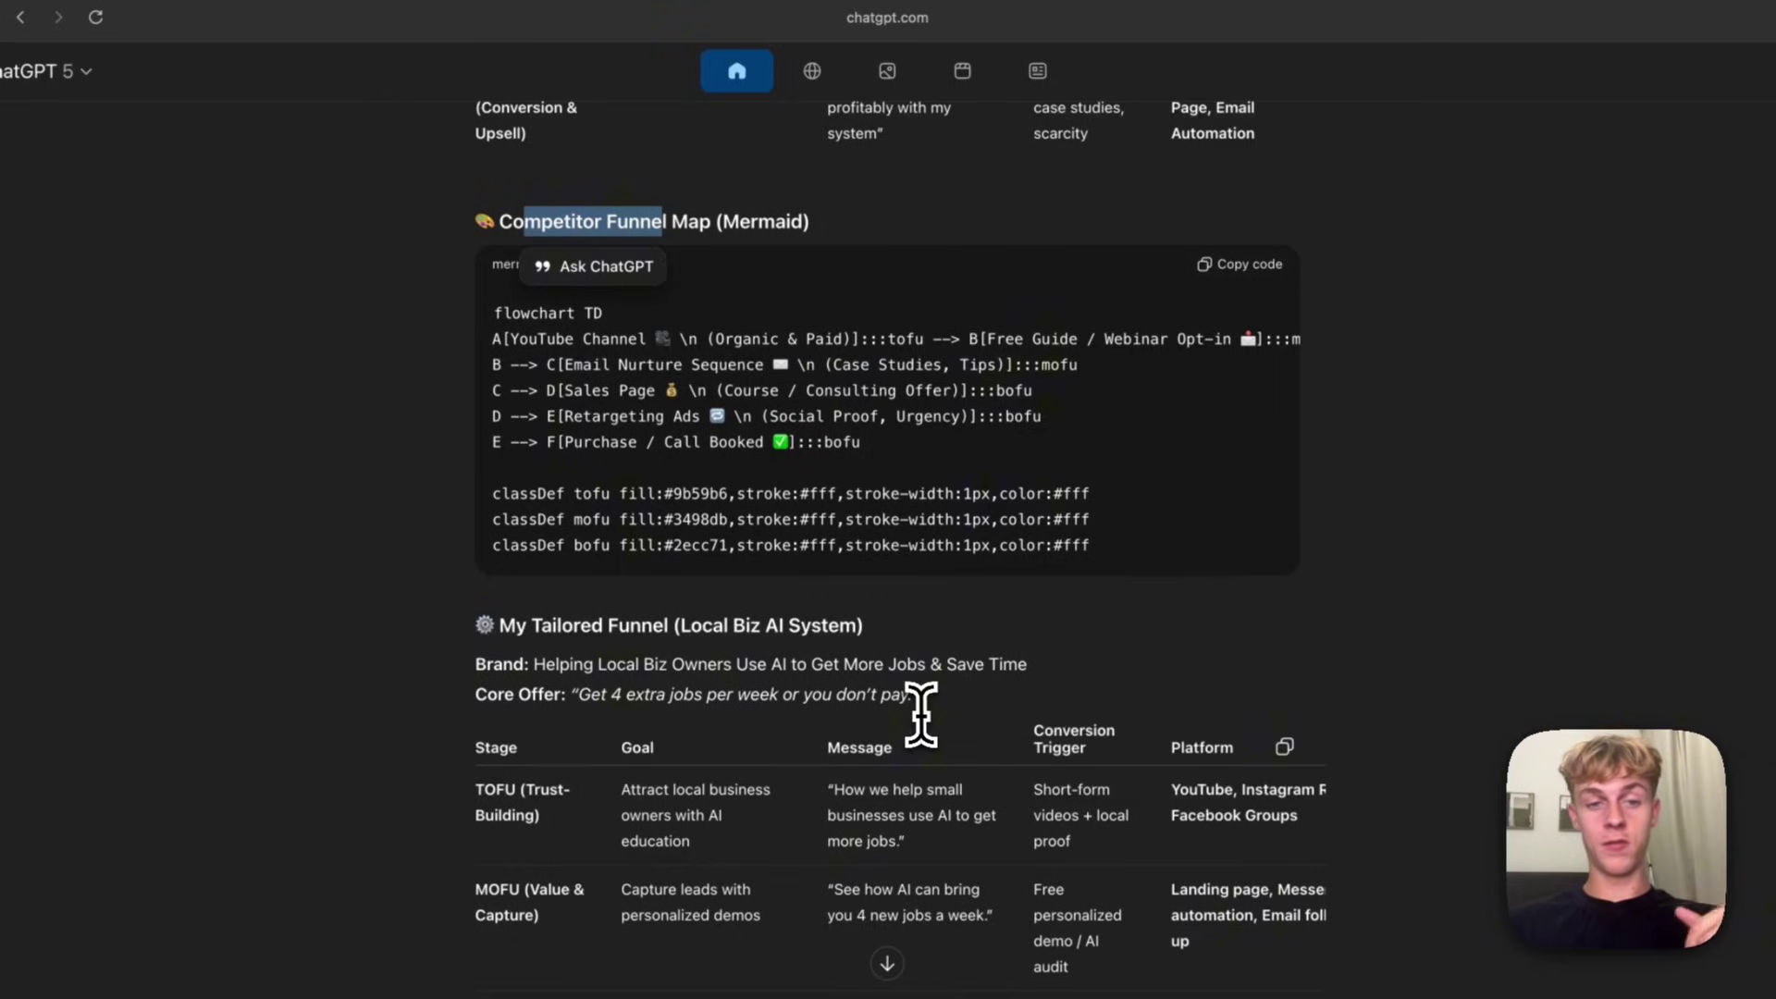
pyautogui.click(1267, 265)
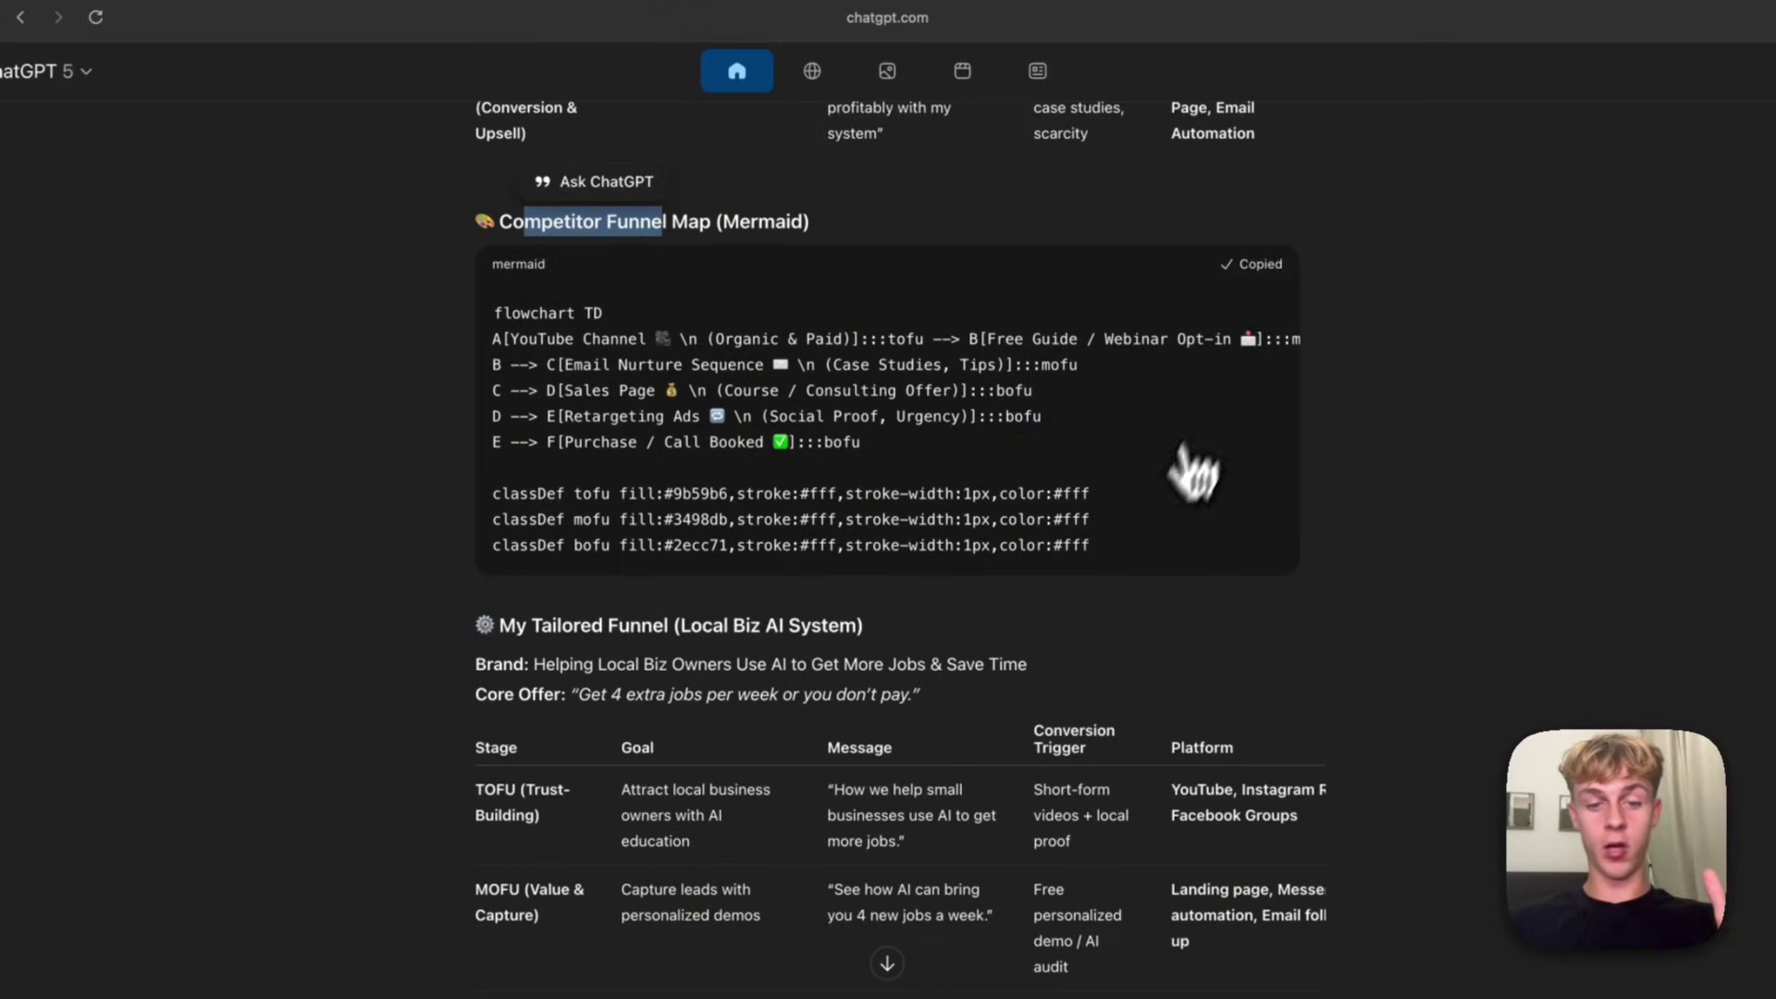
# Scroll down to the reply offering a Mermaid Live Editor link for pasting the code
pyautogui.scroll(15, 1161, 527)
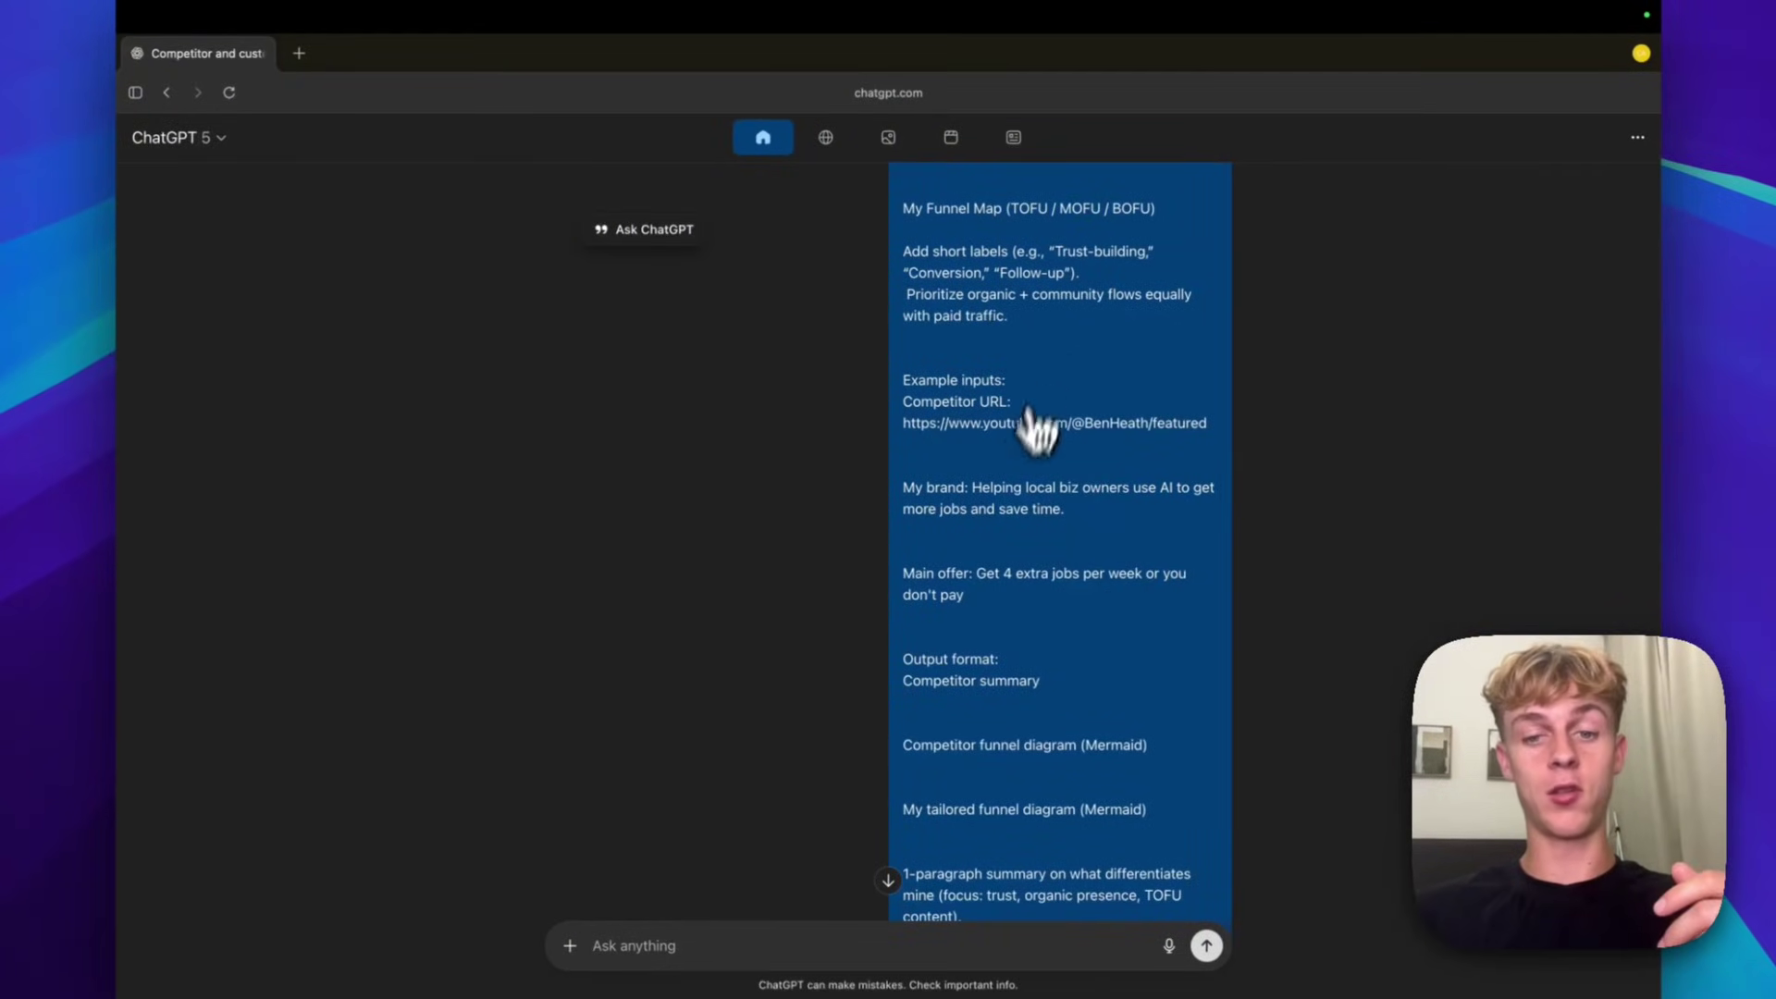
pyautogui.scroll(-15, 1110, 499)
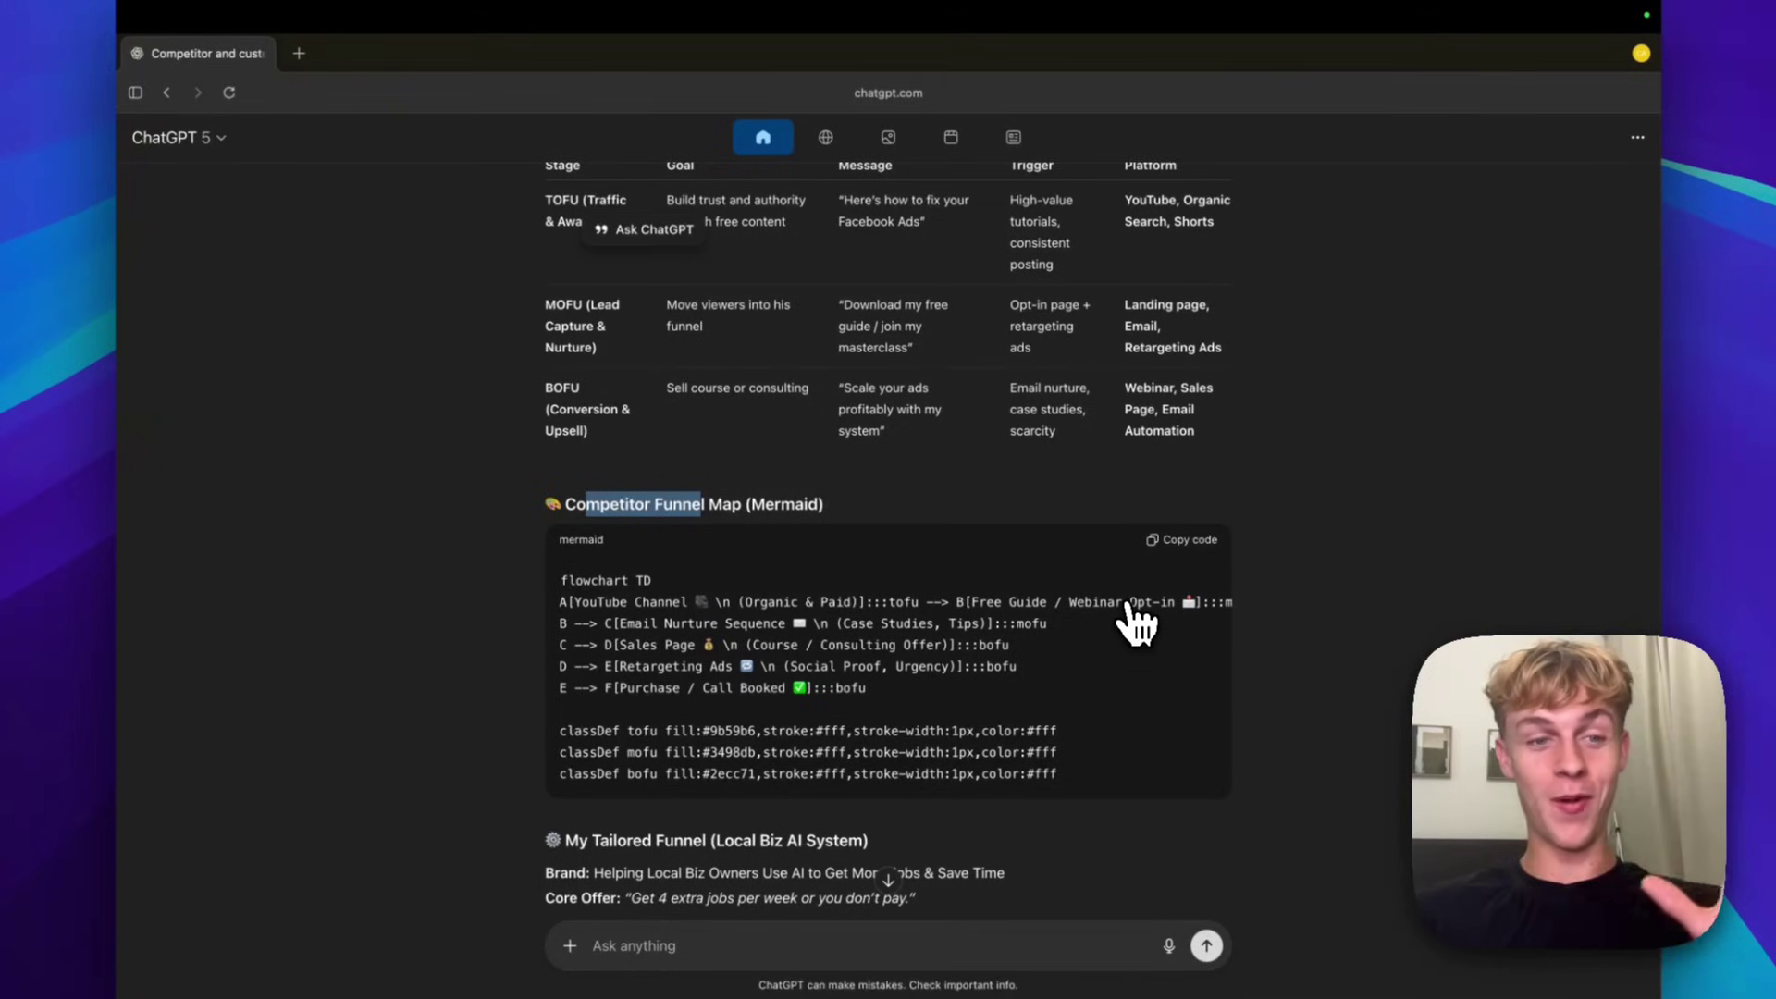
pyautogui.scroll(-3, 1135, 622)
pyautogui.scroll(-2, 1135, 621)
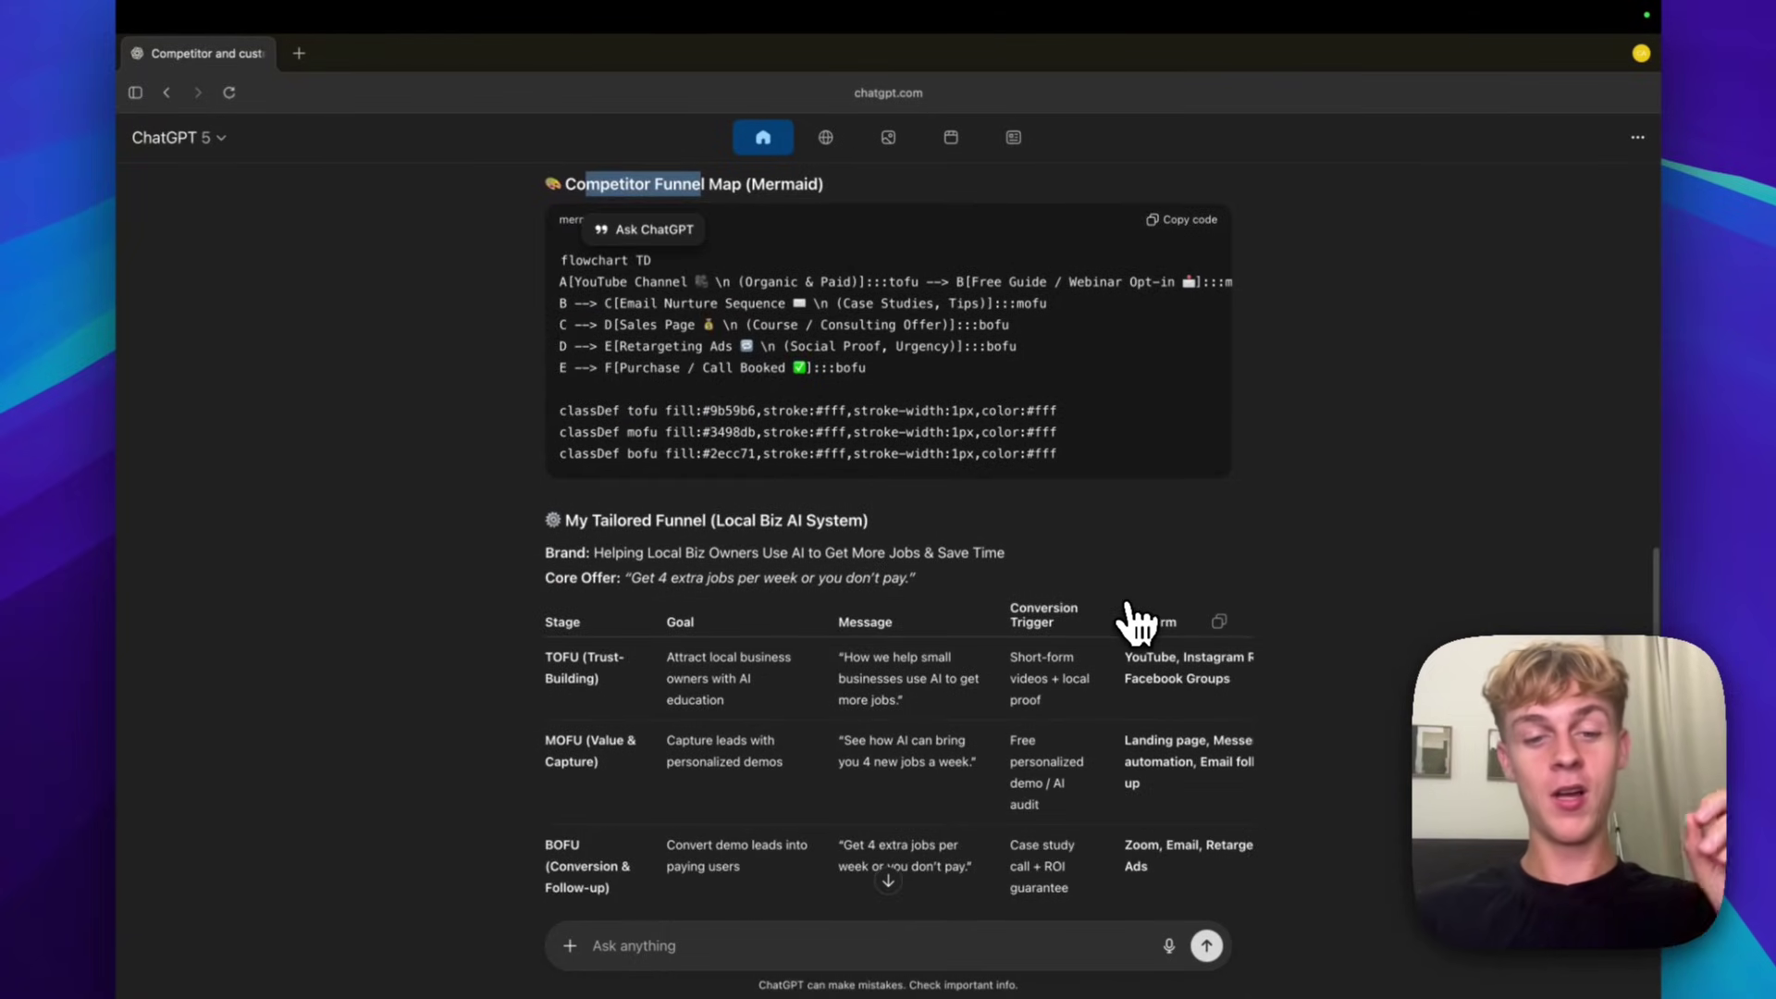
pyautogui.scroll(-6, 1136, 621)
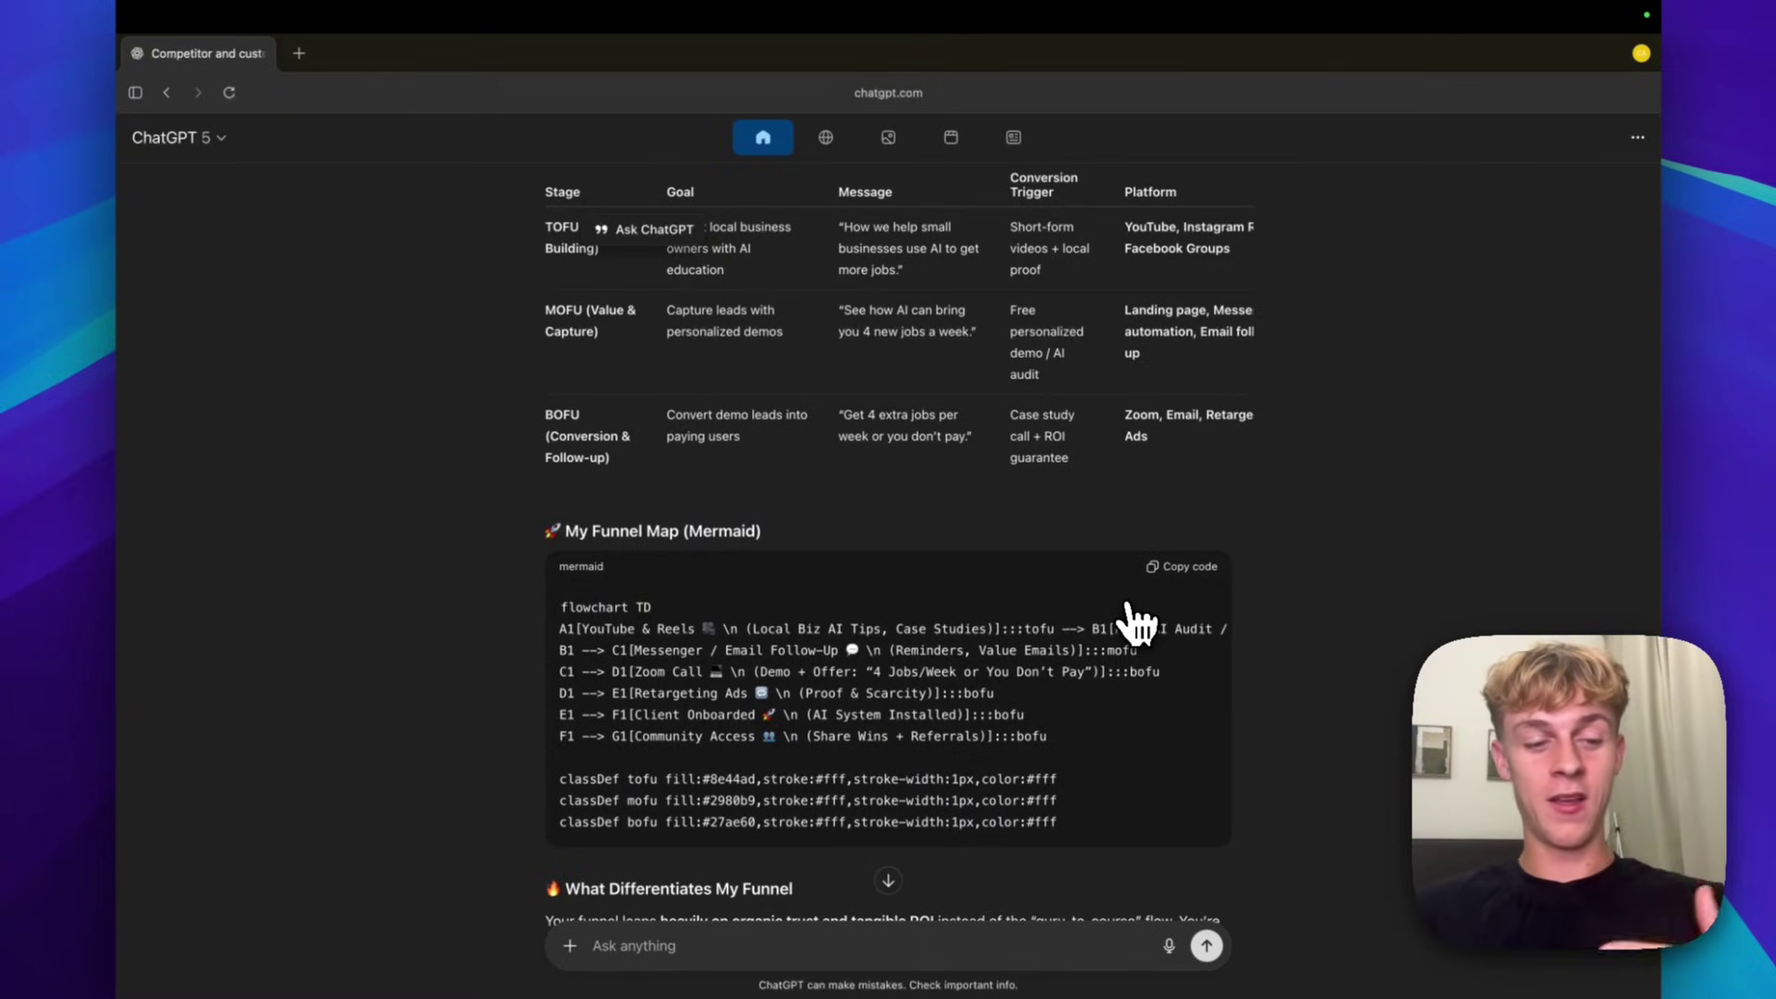
pyautogui.scroll(-3, 1136, 622)
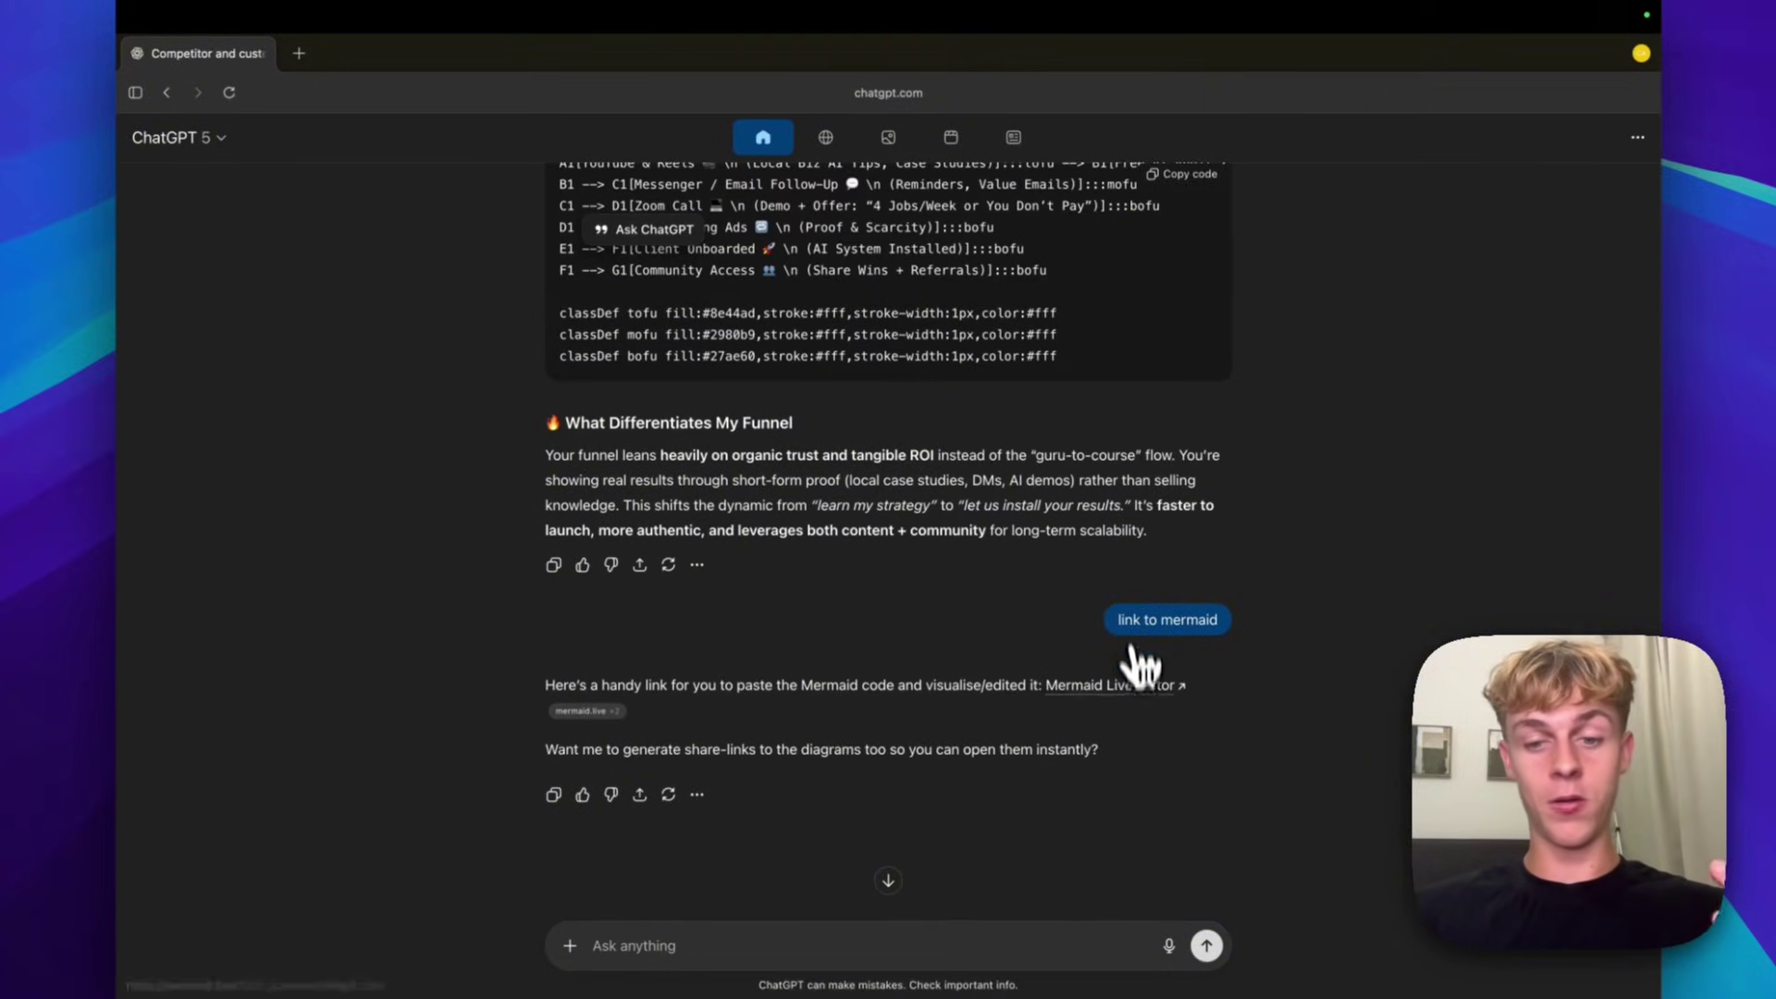
# Open the Mermaid Live Editor from the reply's link and scroll back through the sidebar chat
pyautogui.click(1128, 685)
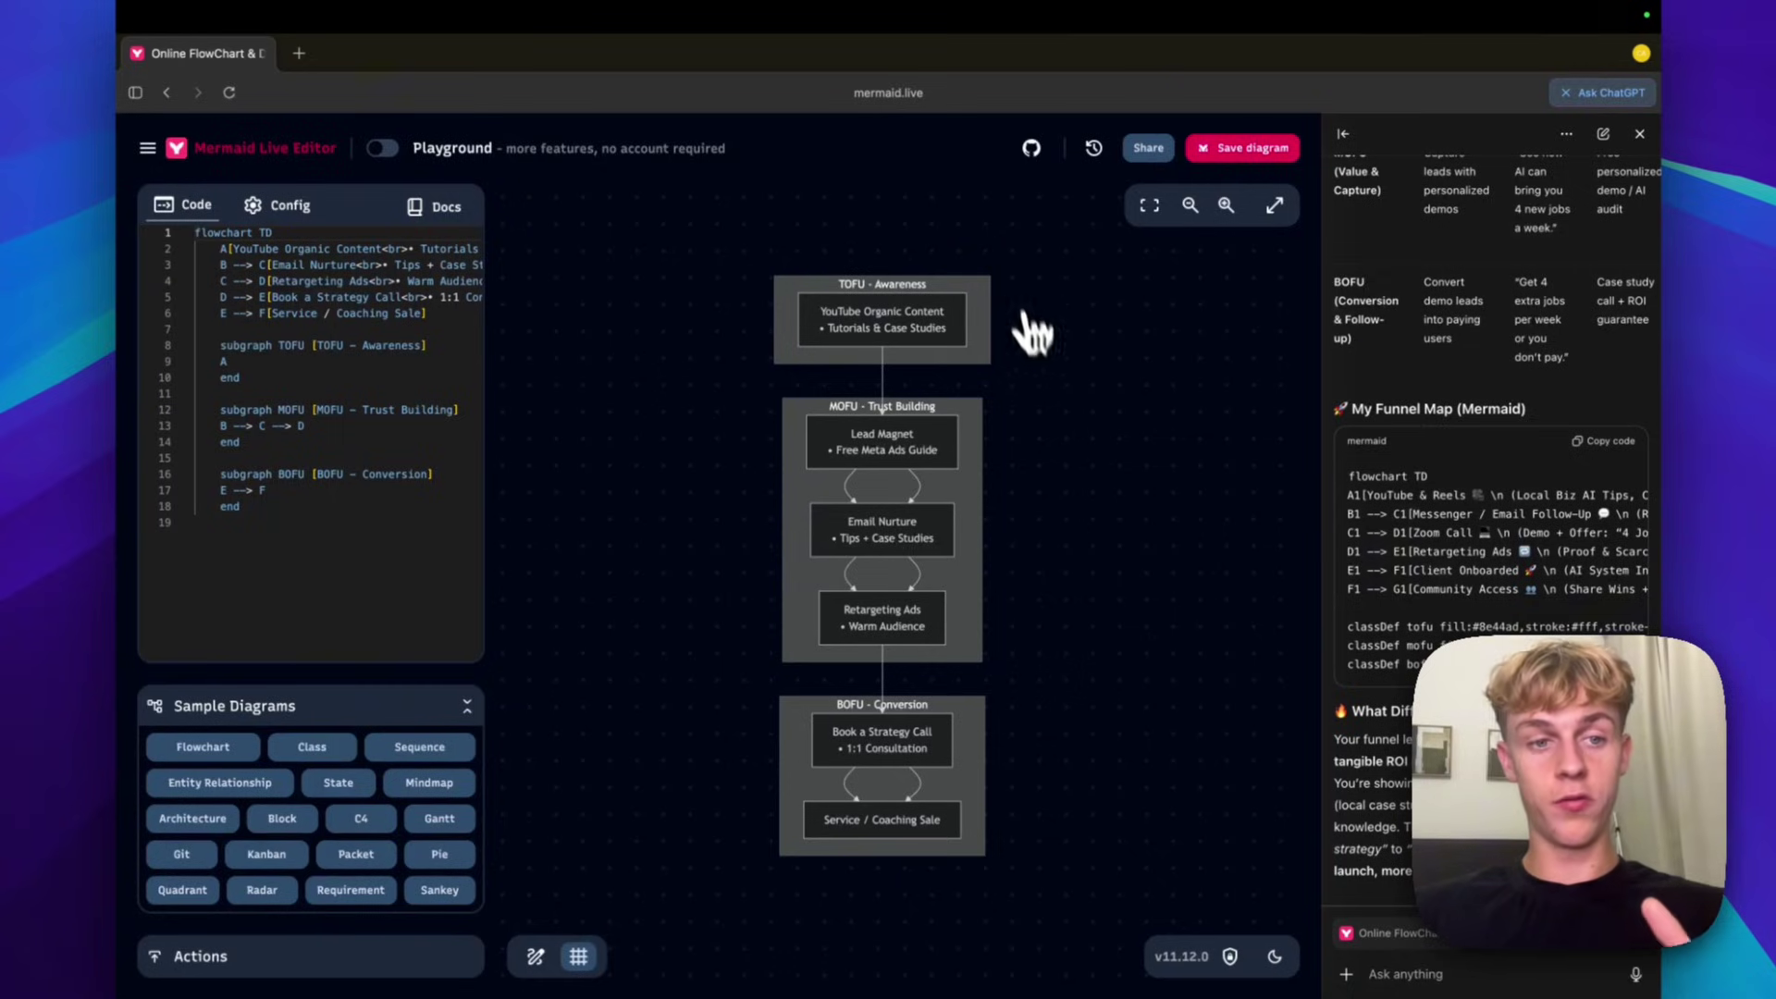
pyautogui.scroll(-3, 1402, 675)
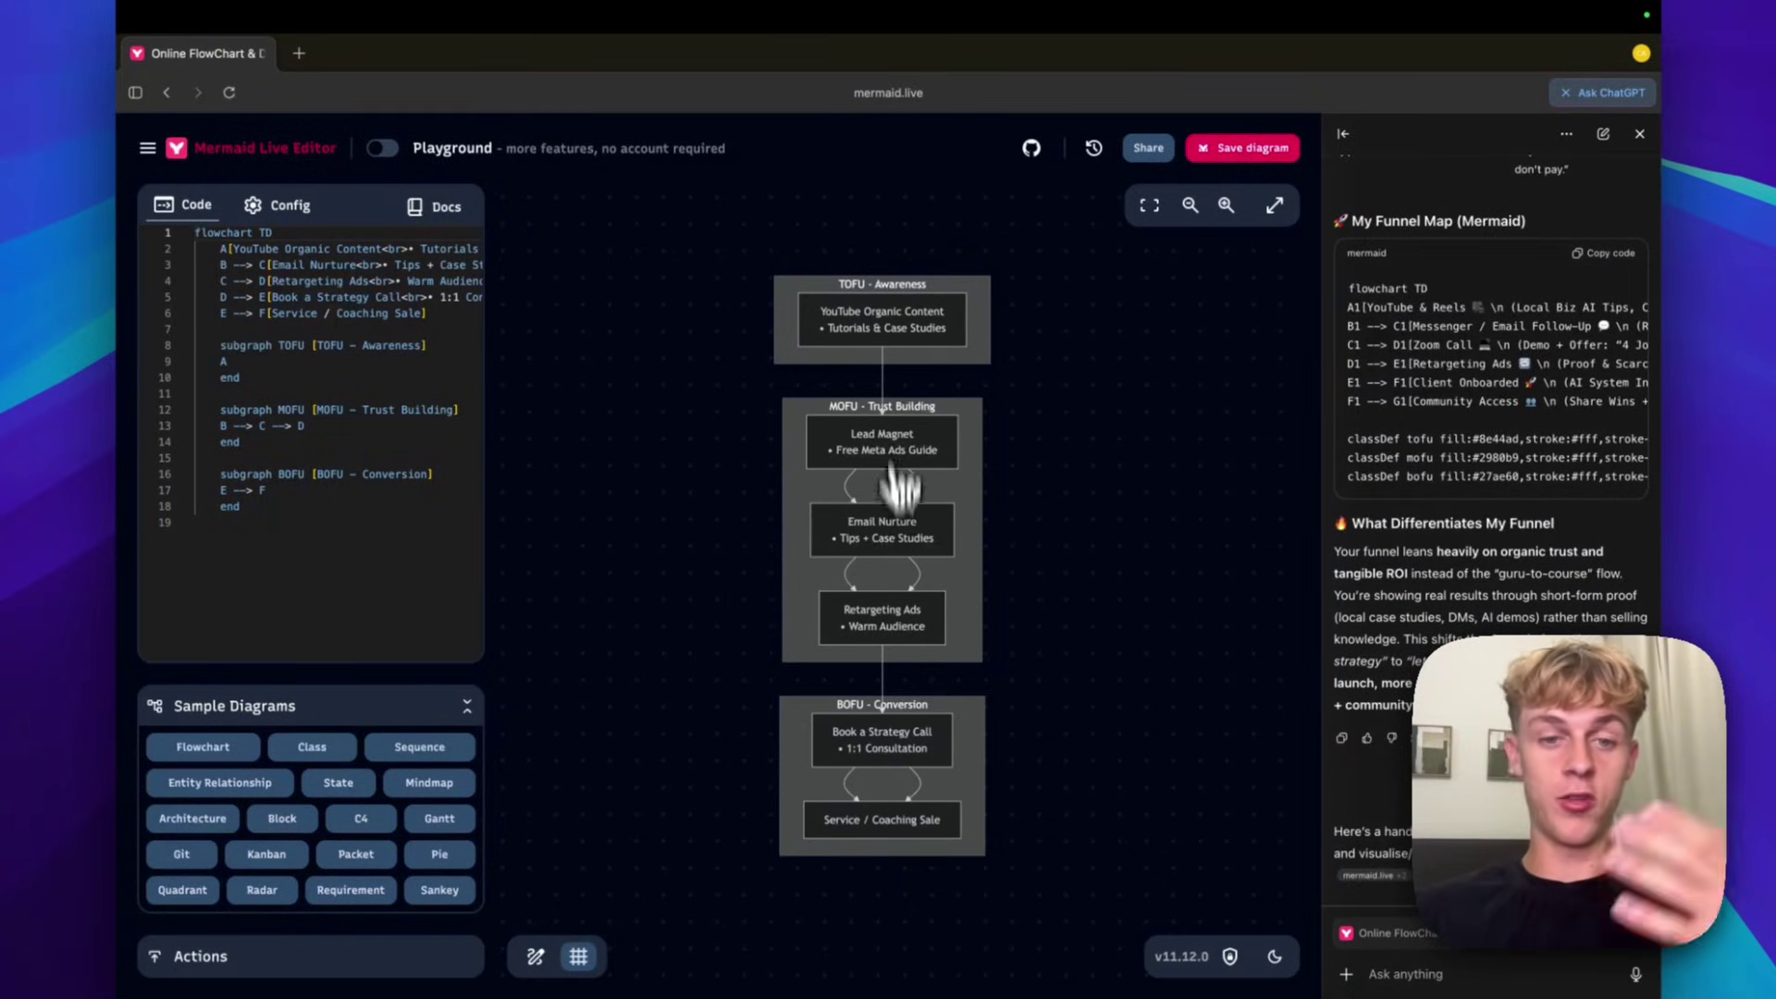
pyautogui.scroll(10, 1454, 499)
pyautogui.scroll(5, 1455, 500)
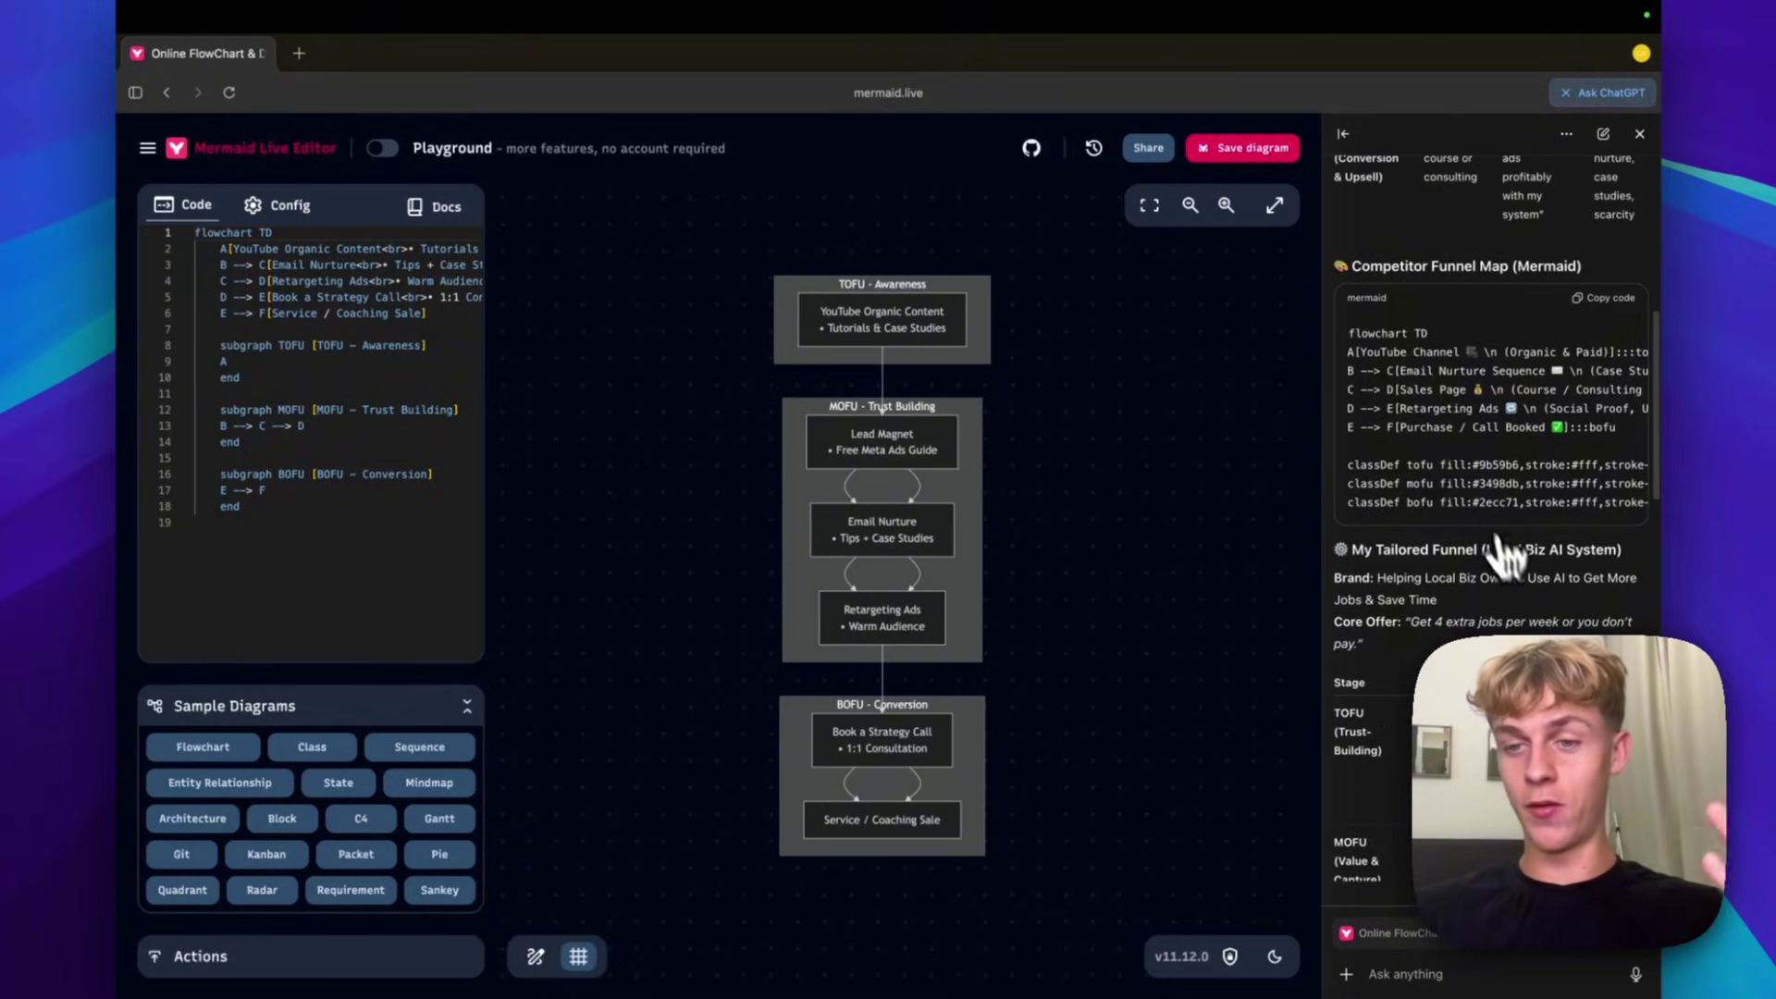
pyautogui.scroll(10, 1503, 559)
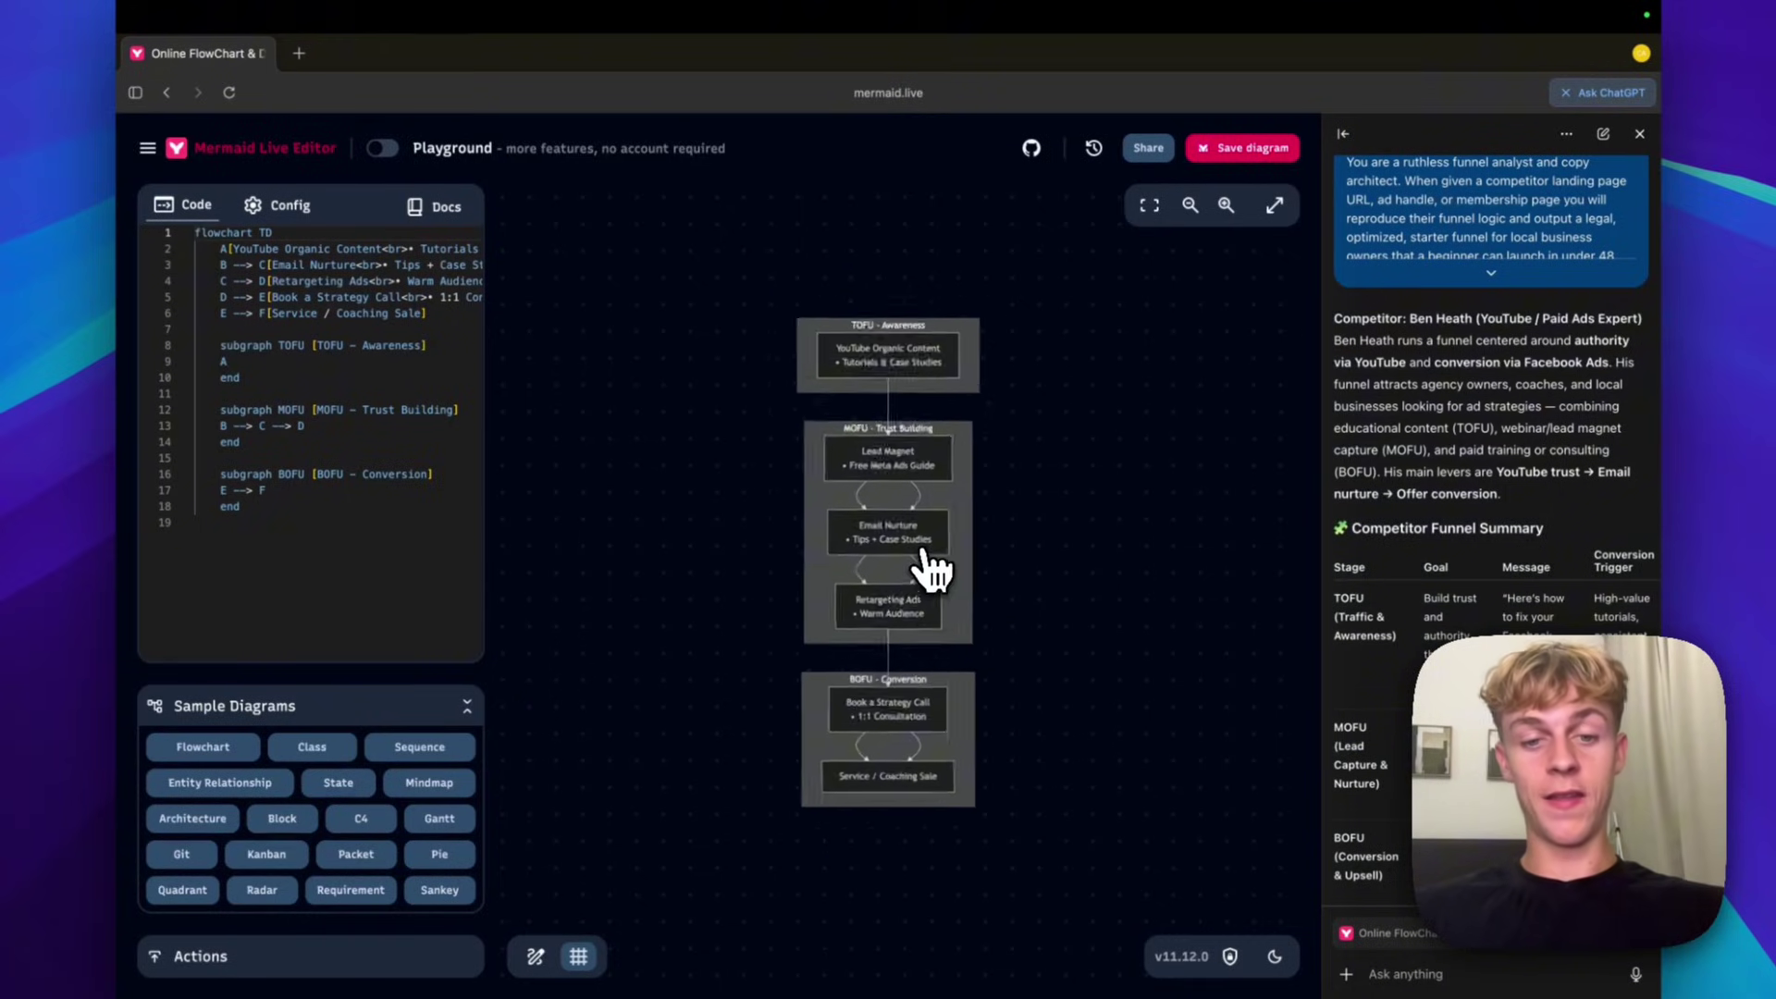
# Zoom into the flowchart and highlight 'Paid Ads' in the competitor heading
pyautogui.scroll(2, 933, 567)
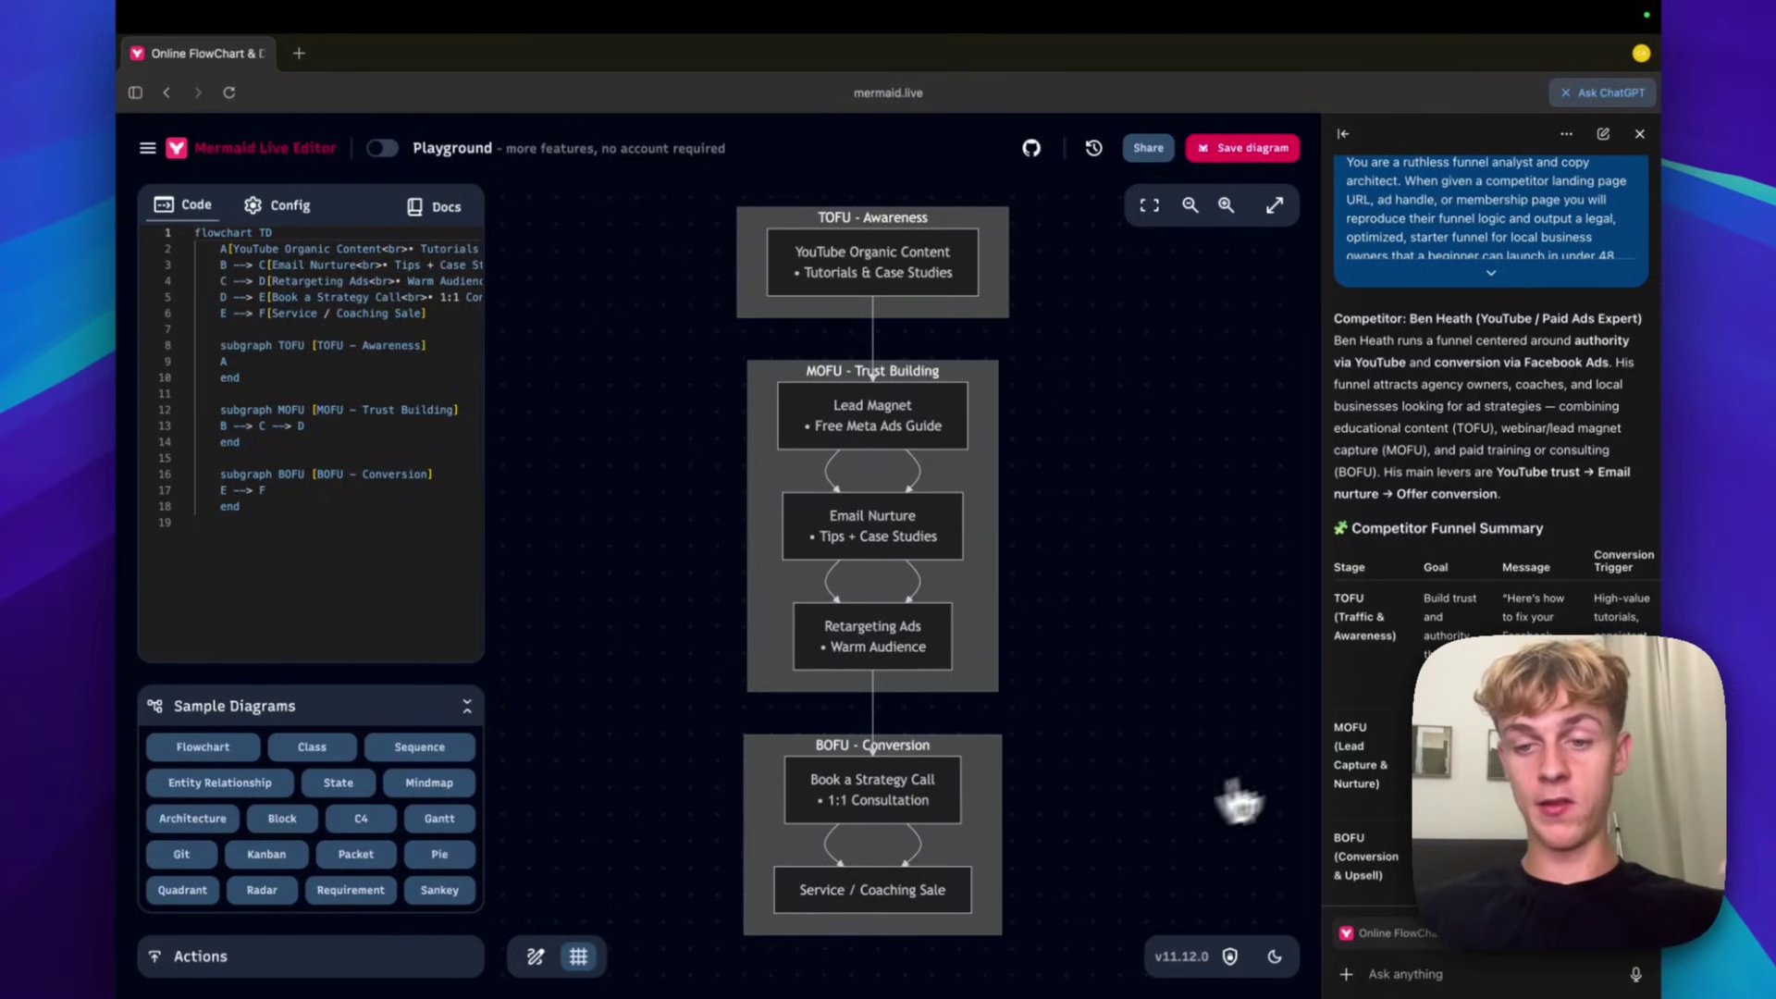
pyautogui.scroll(-2, 1489, 509)
pyautogui.moveTo(1584, 211); pyautogui.dragTo(1543, 212)
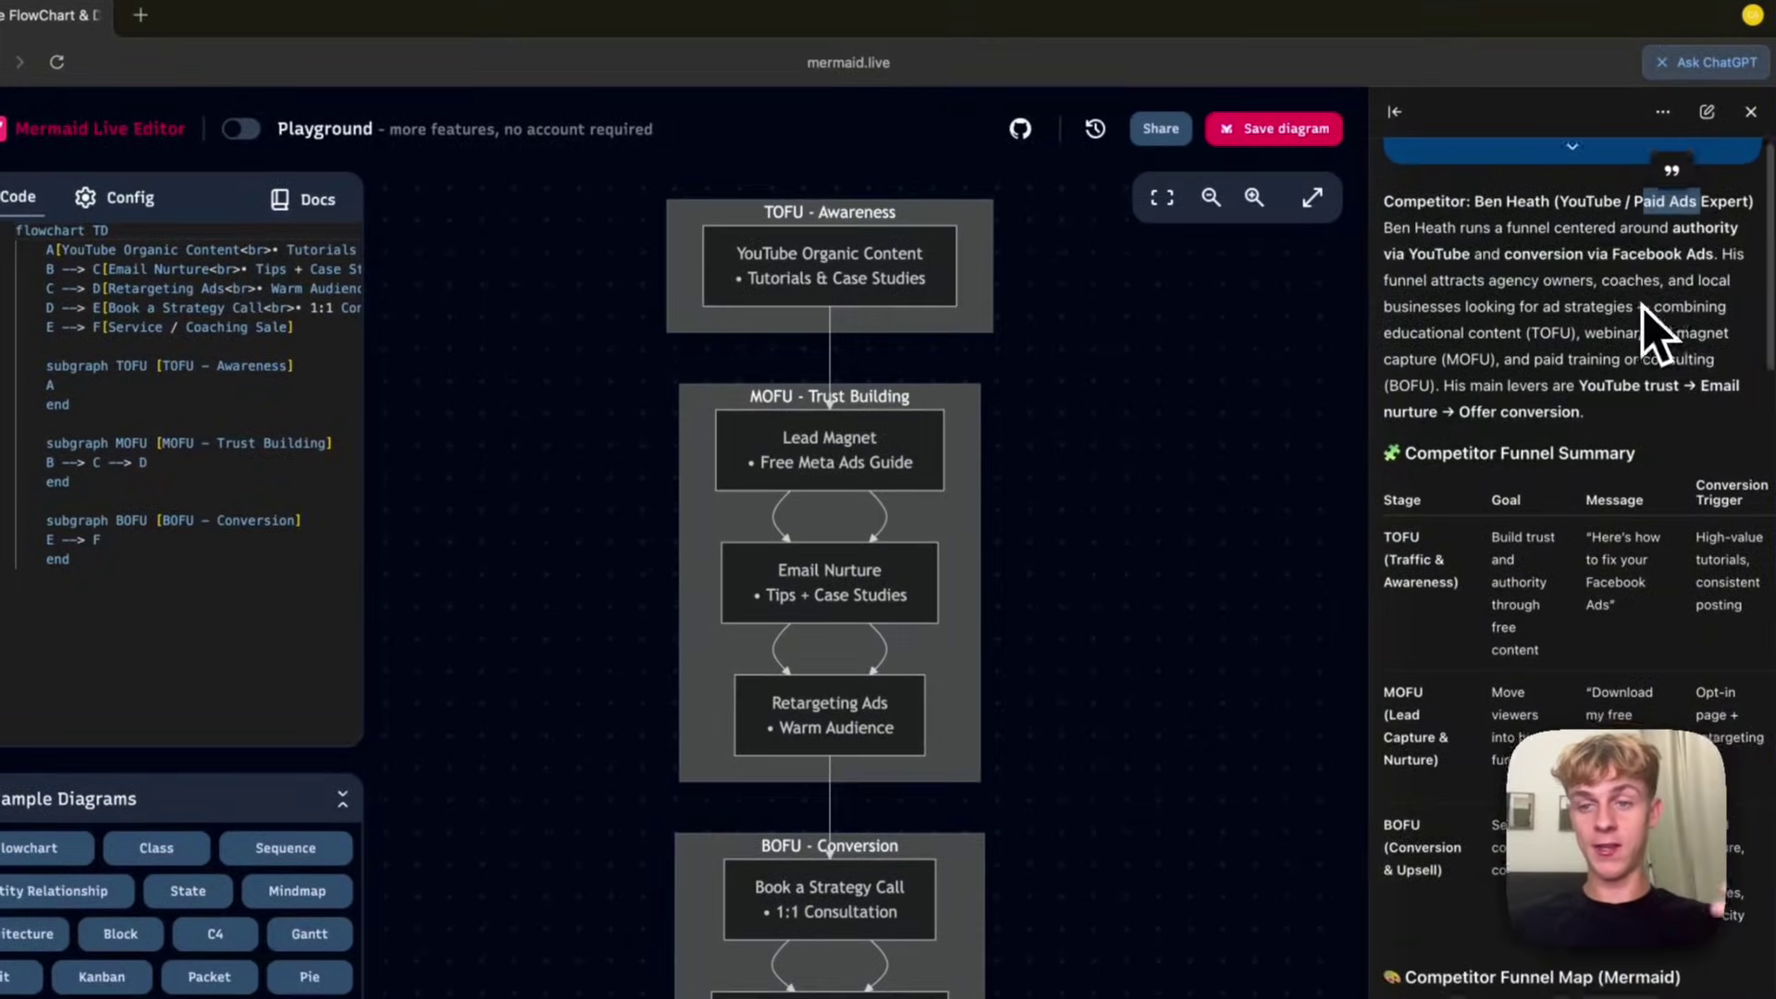
pyautogui.scroll(-3, 1646, 334)
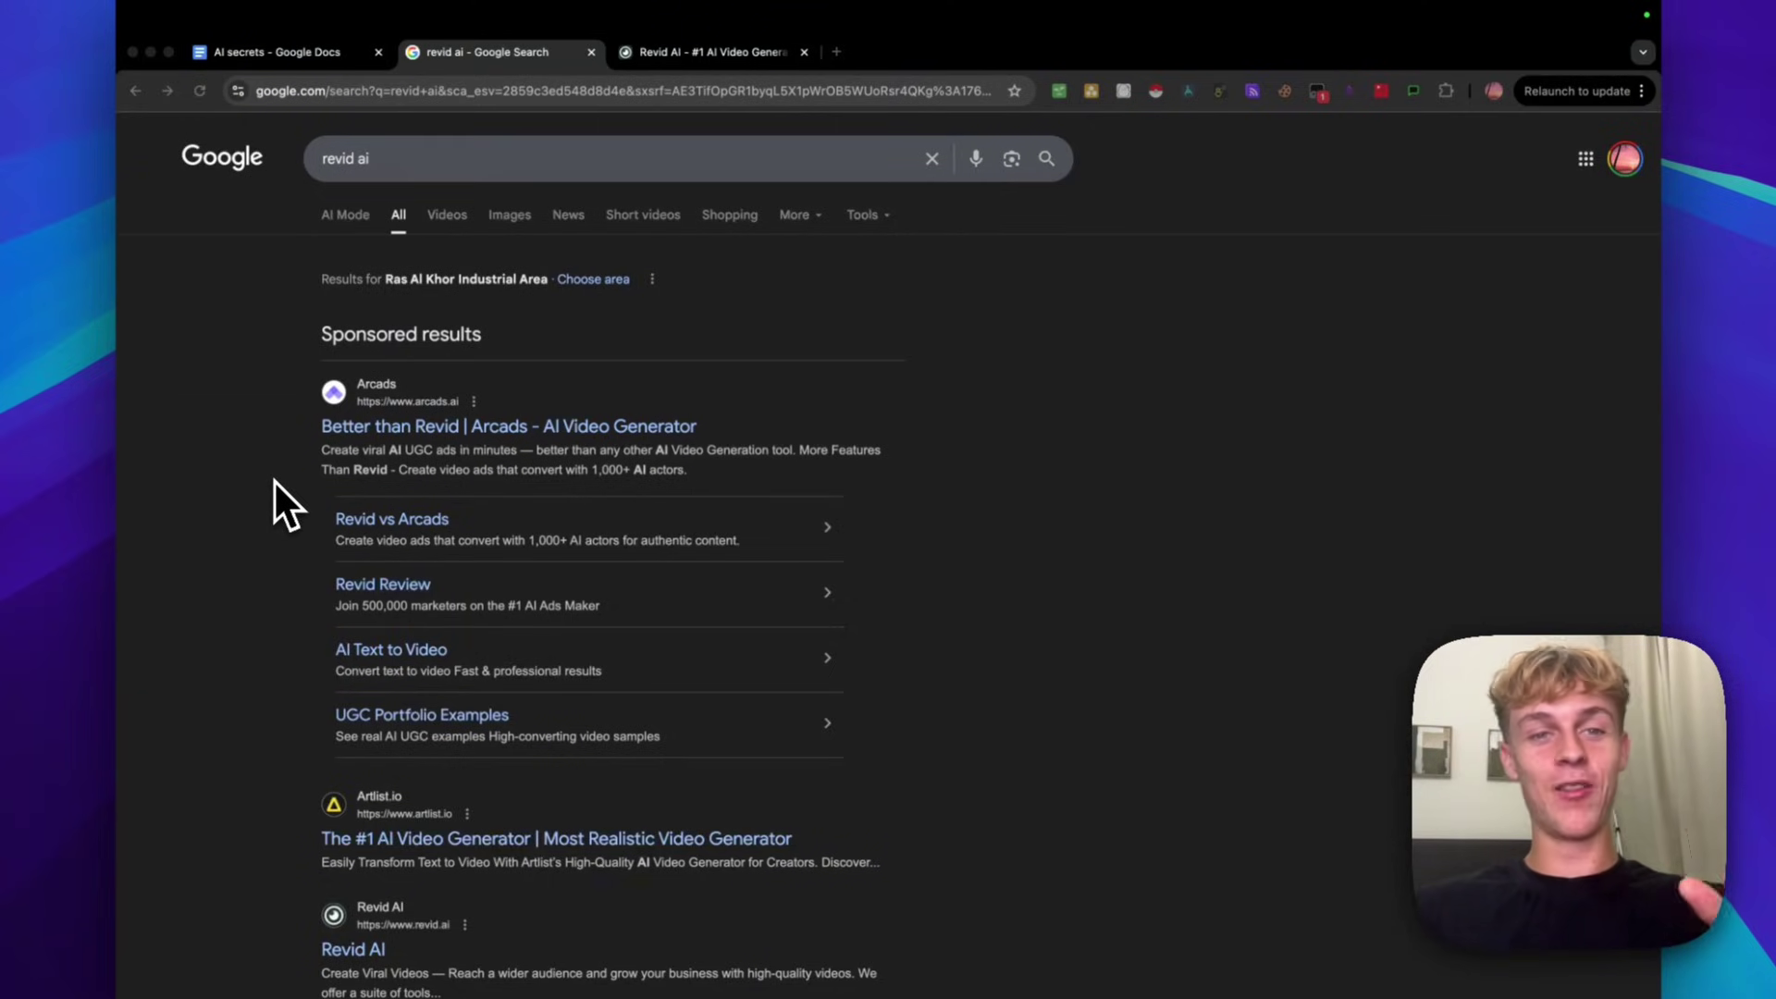
# Switch to the Revid AI tab showing its home dashboard
pyautogui.click(707, 52)
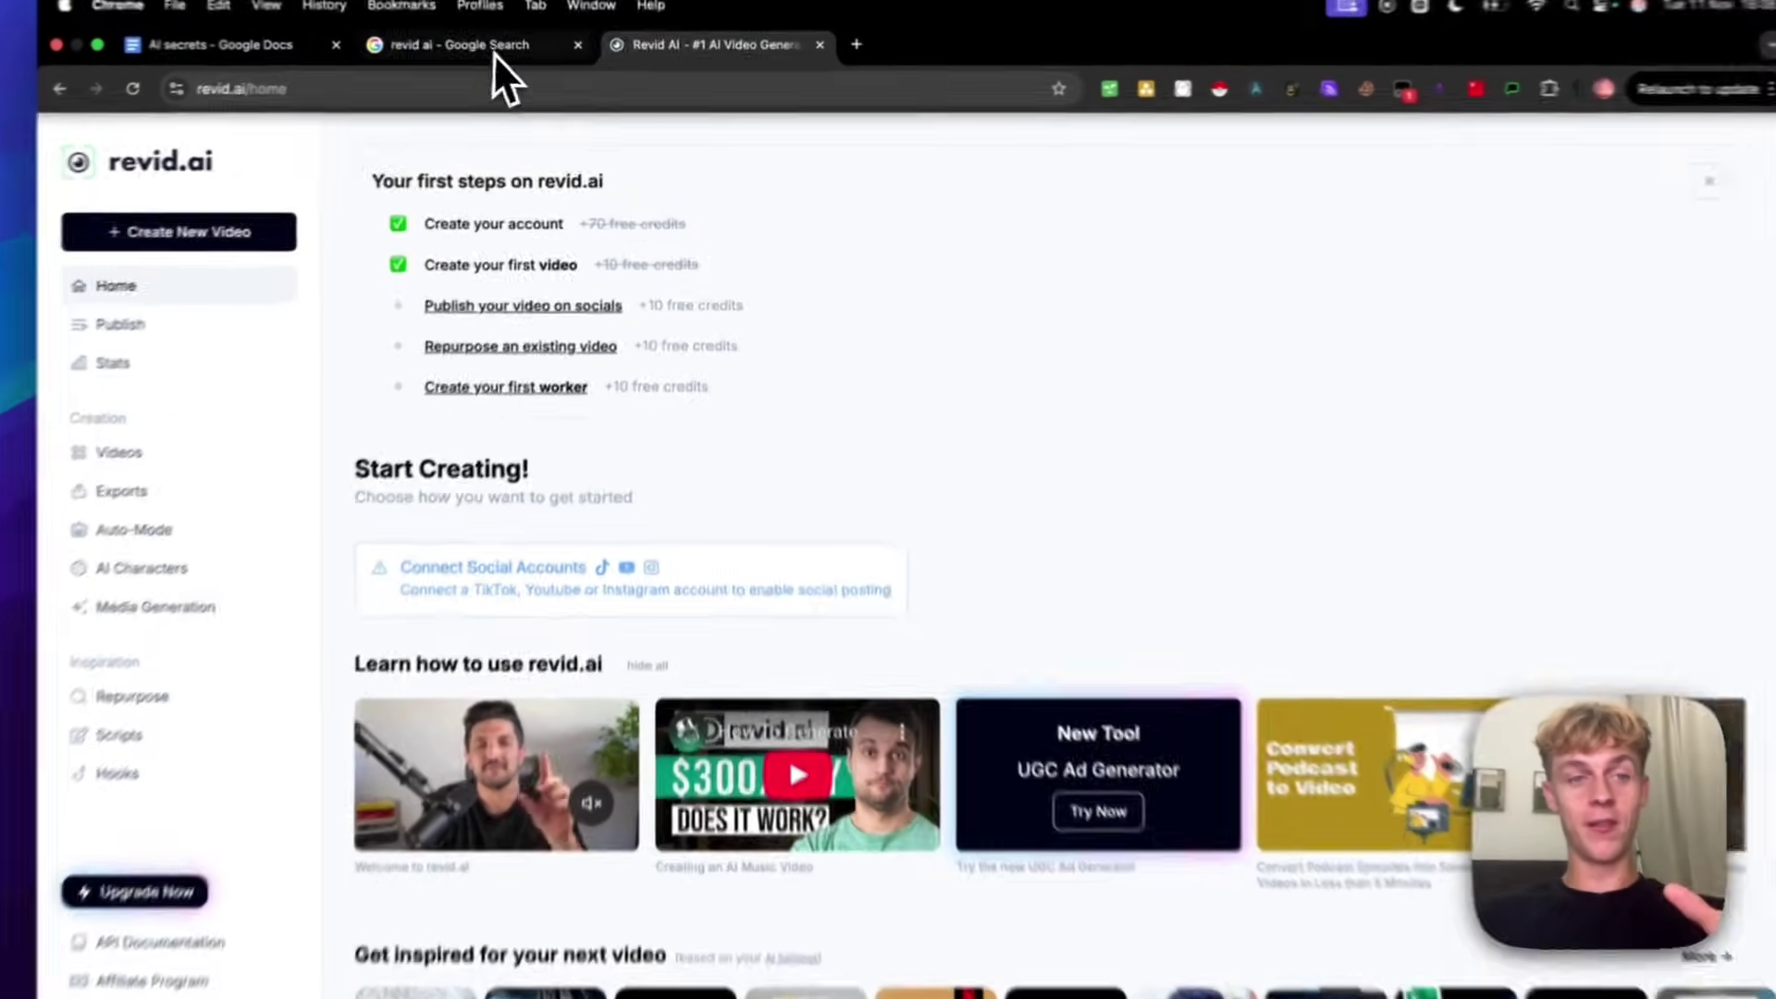
# Open Revid AI's Repurpose page under Inspiration to search viral TikTok videos
pyautogui.click(490, 51)
pyautogui.click(696, 54)
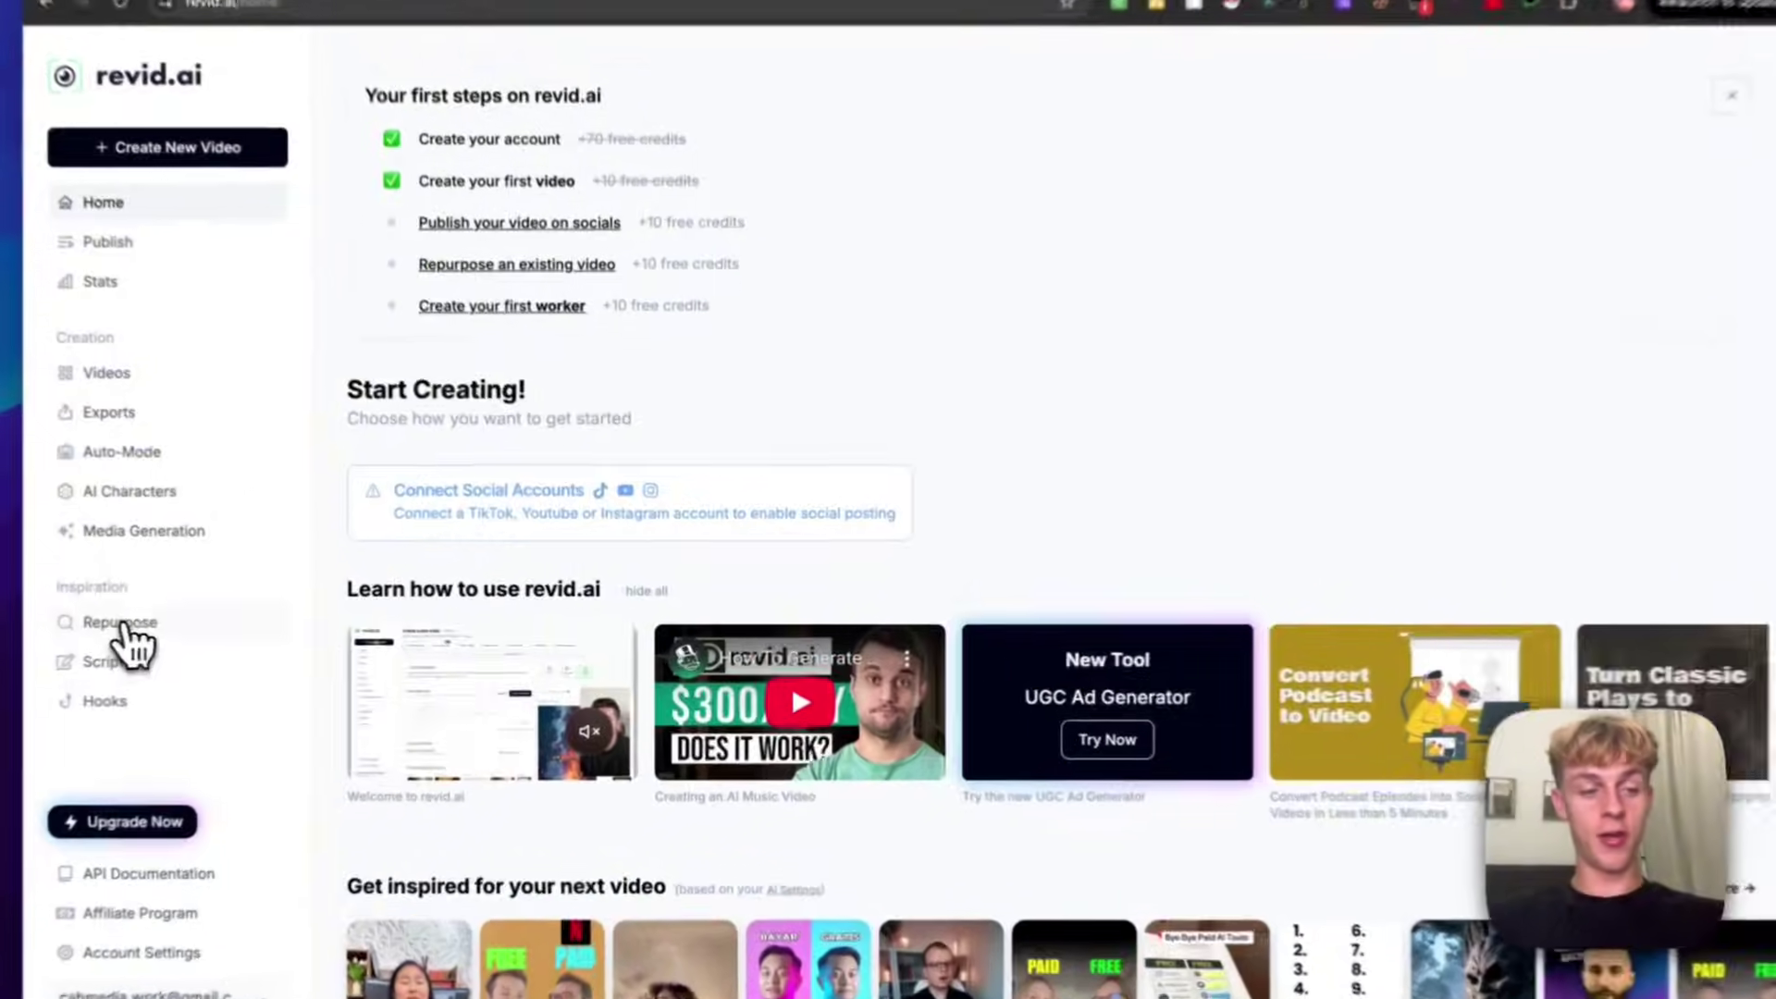
pyautogui.click(180, 625)
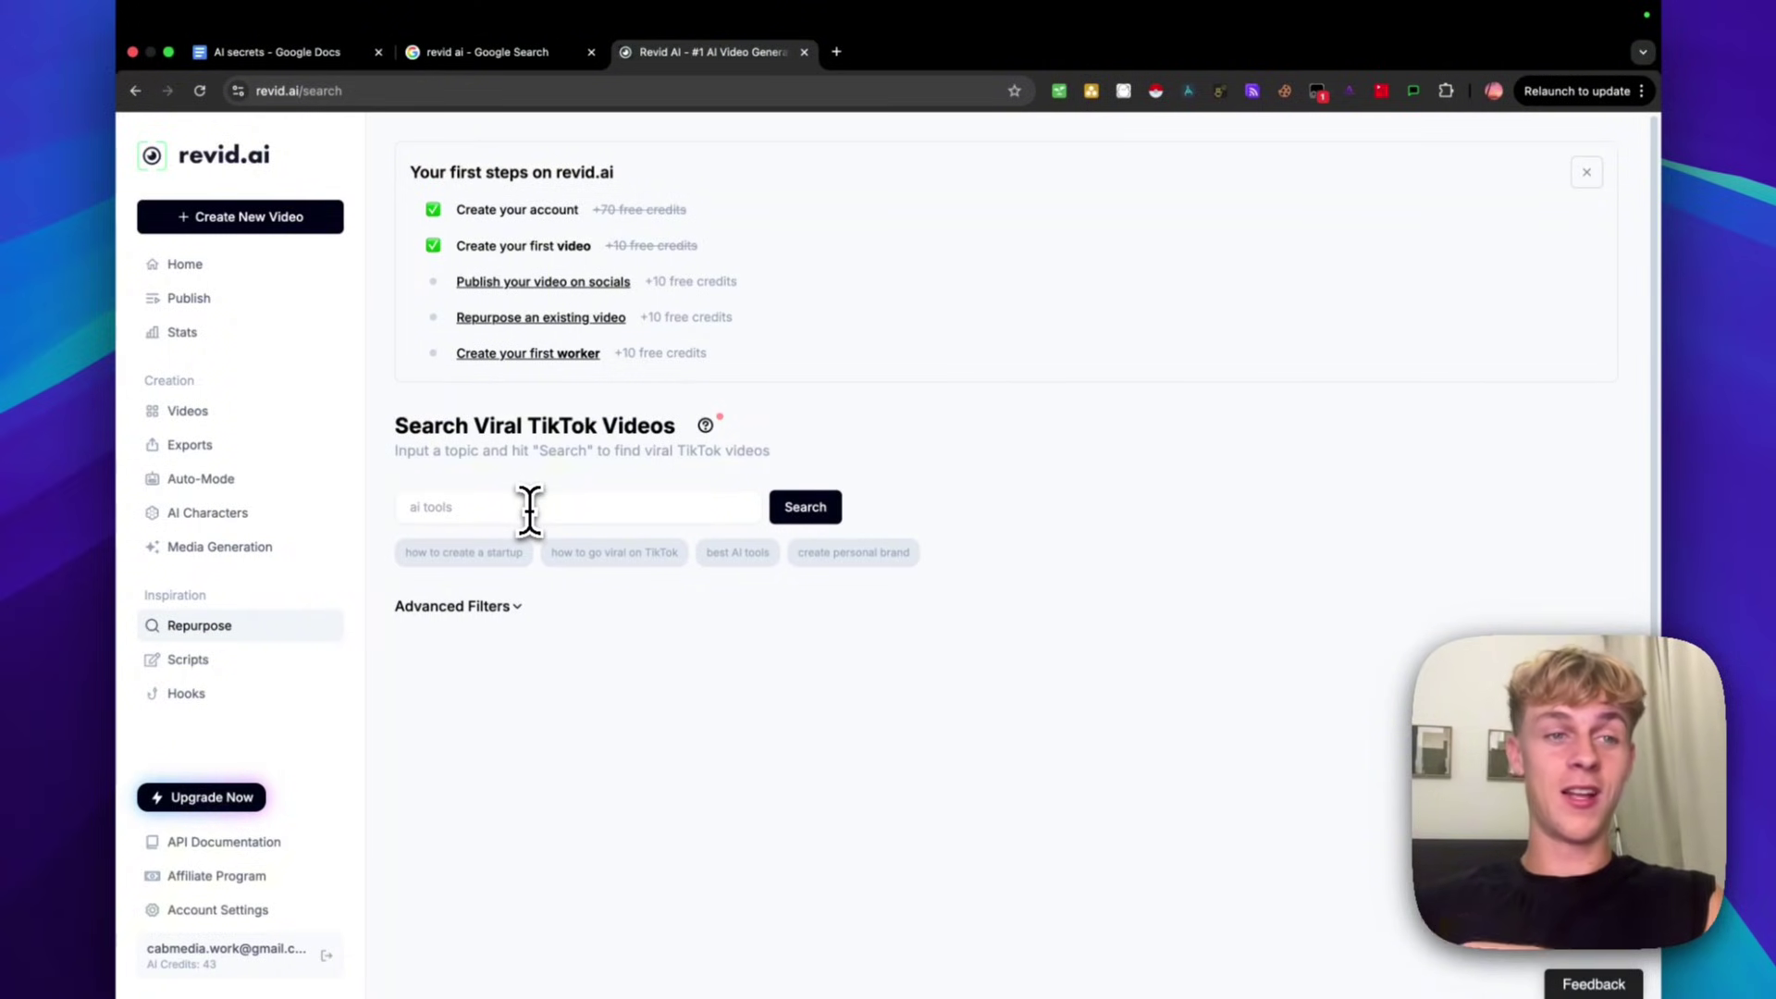
# Search Revid AI's viral TikTok videos for 'ai agents'
pyautogui.click(529, 509)
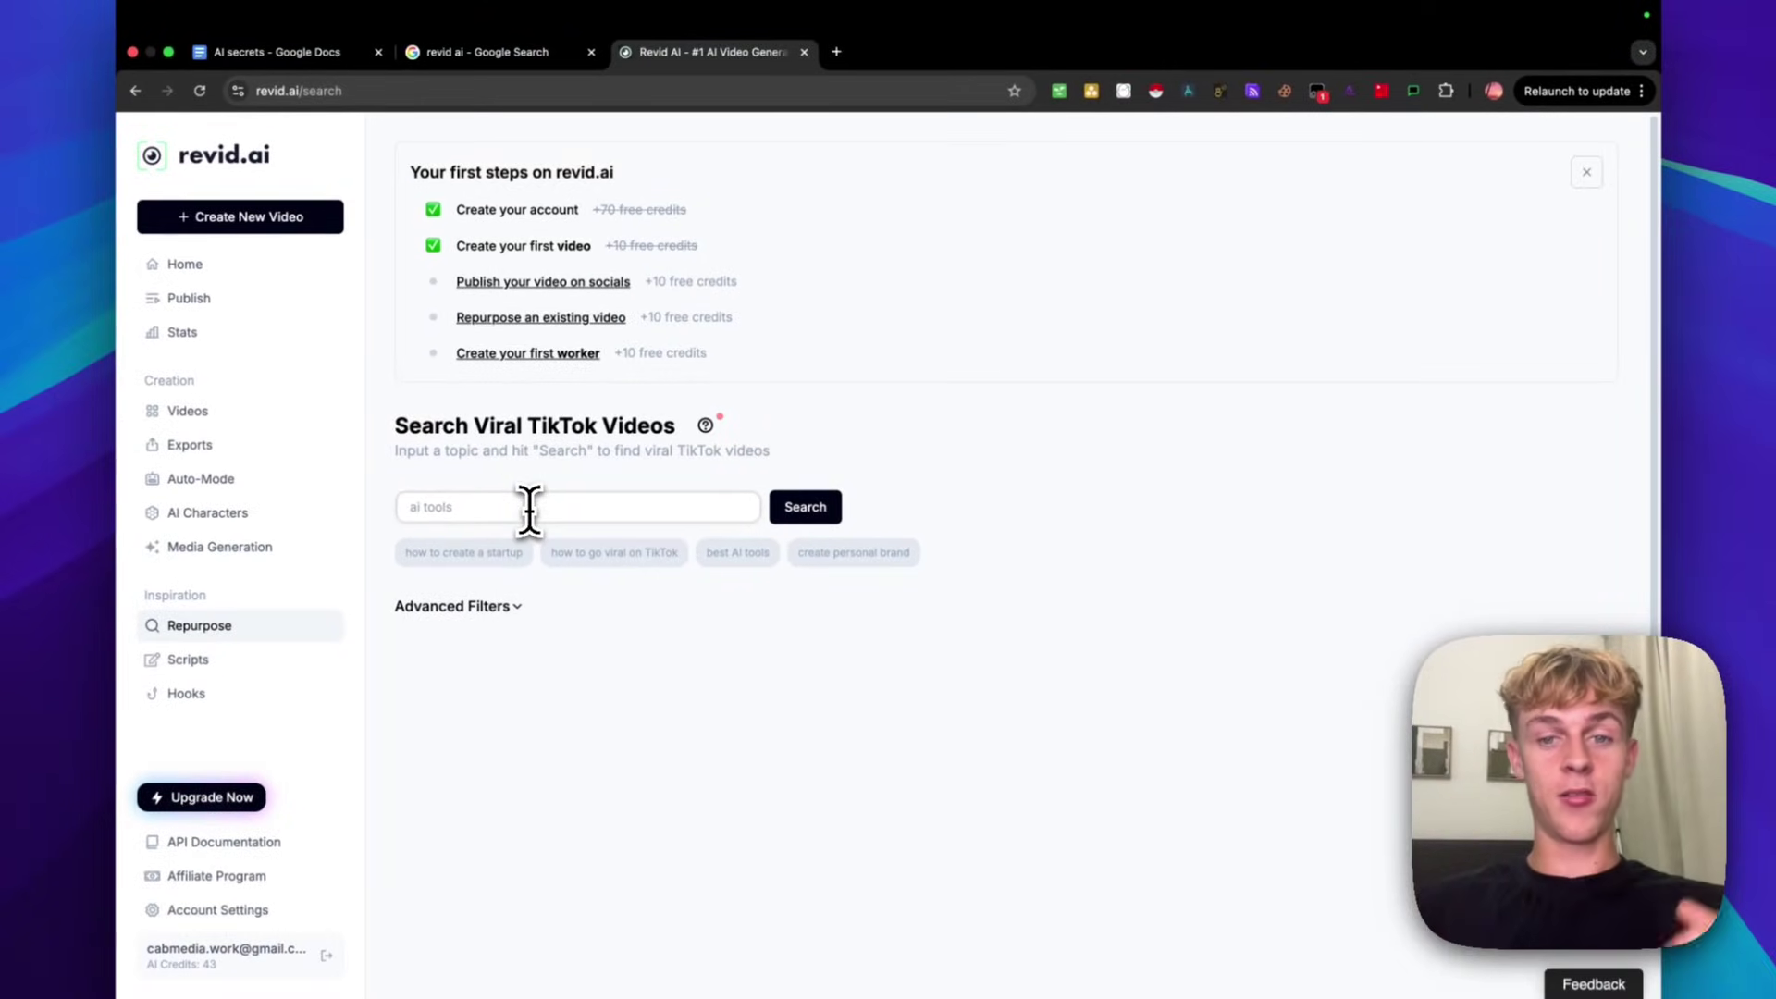
pyautogui.moveTo(1040, 982)
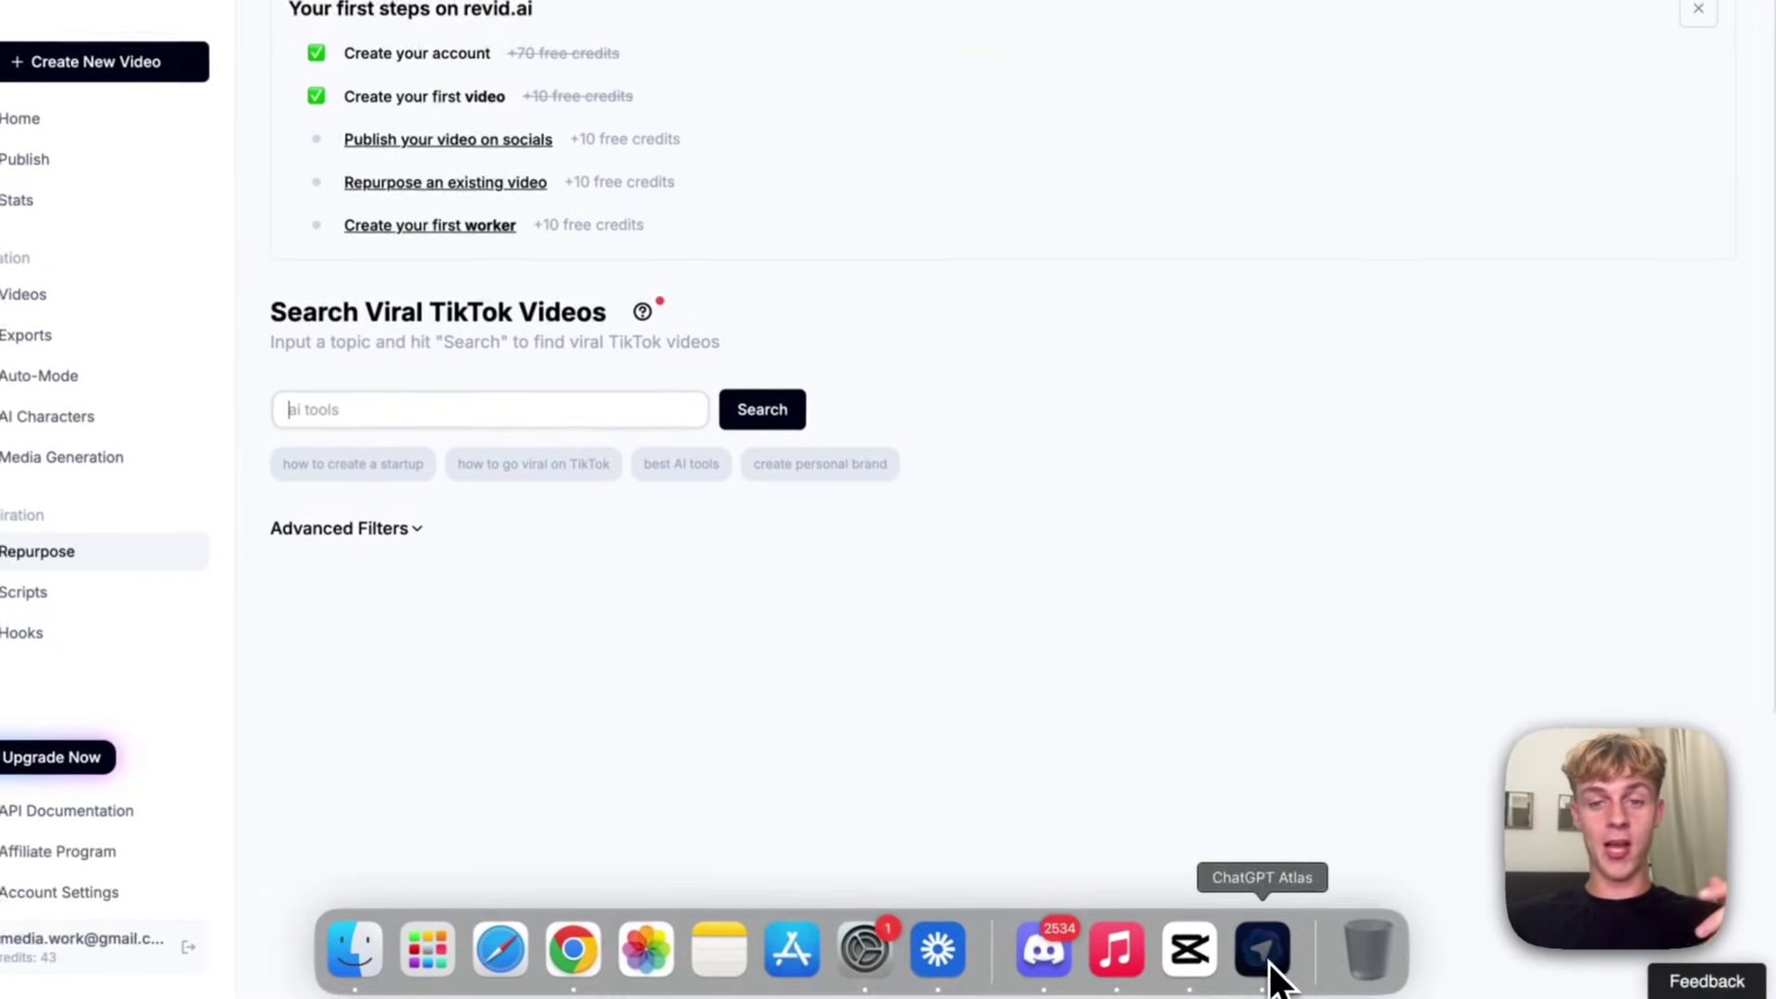
pyautogui.rightClick(1267, 961)
pyautogui.click(1094, 864)
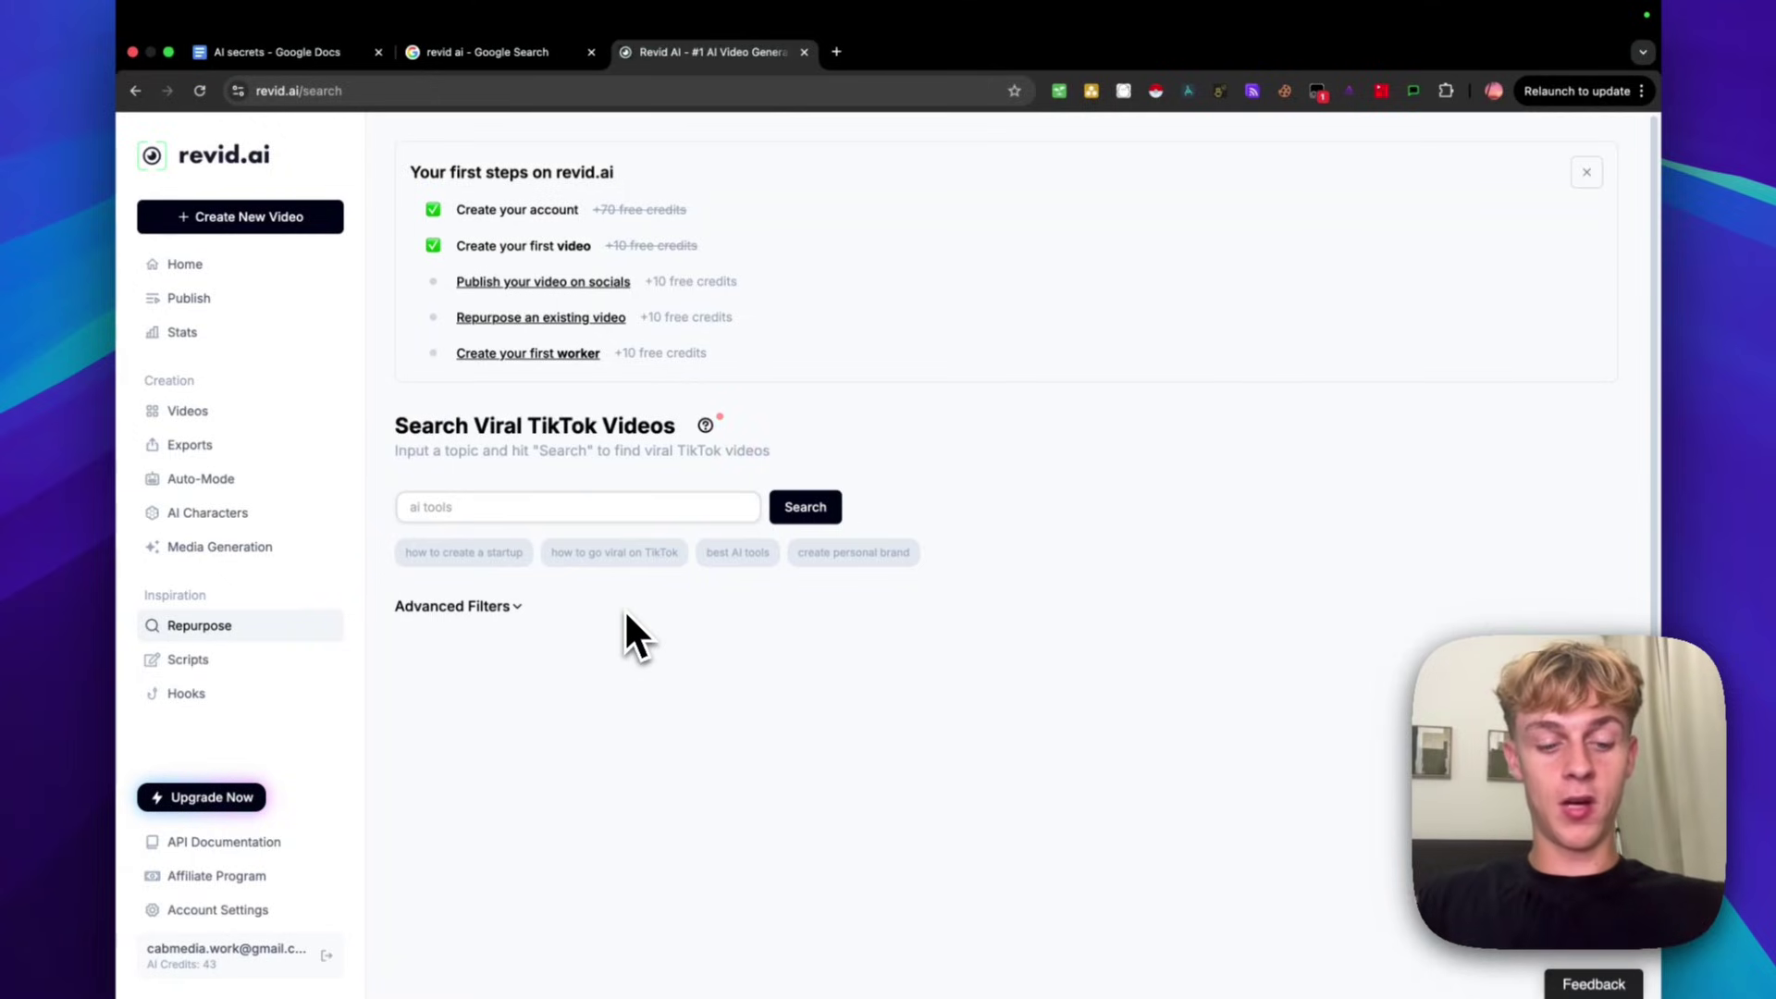
pyautogui.write('ai agents')
pyautogui.press('Return')
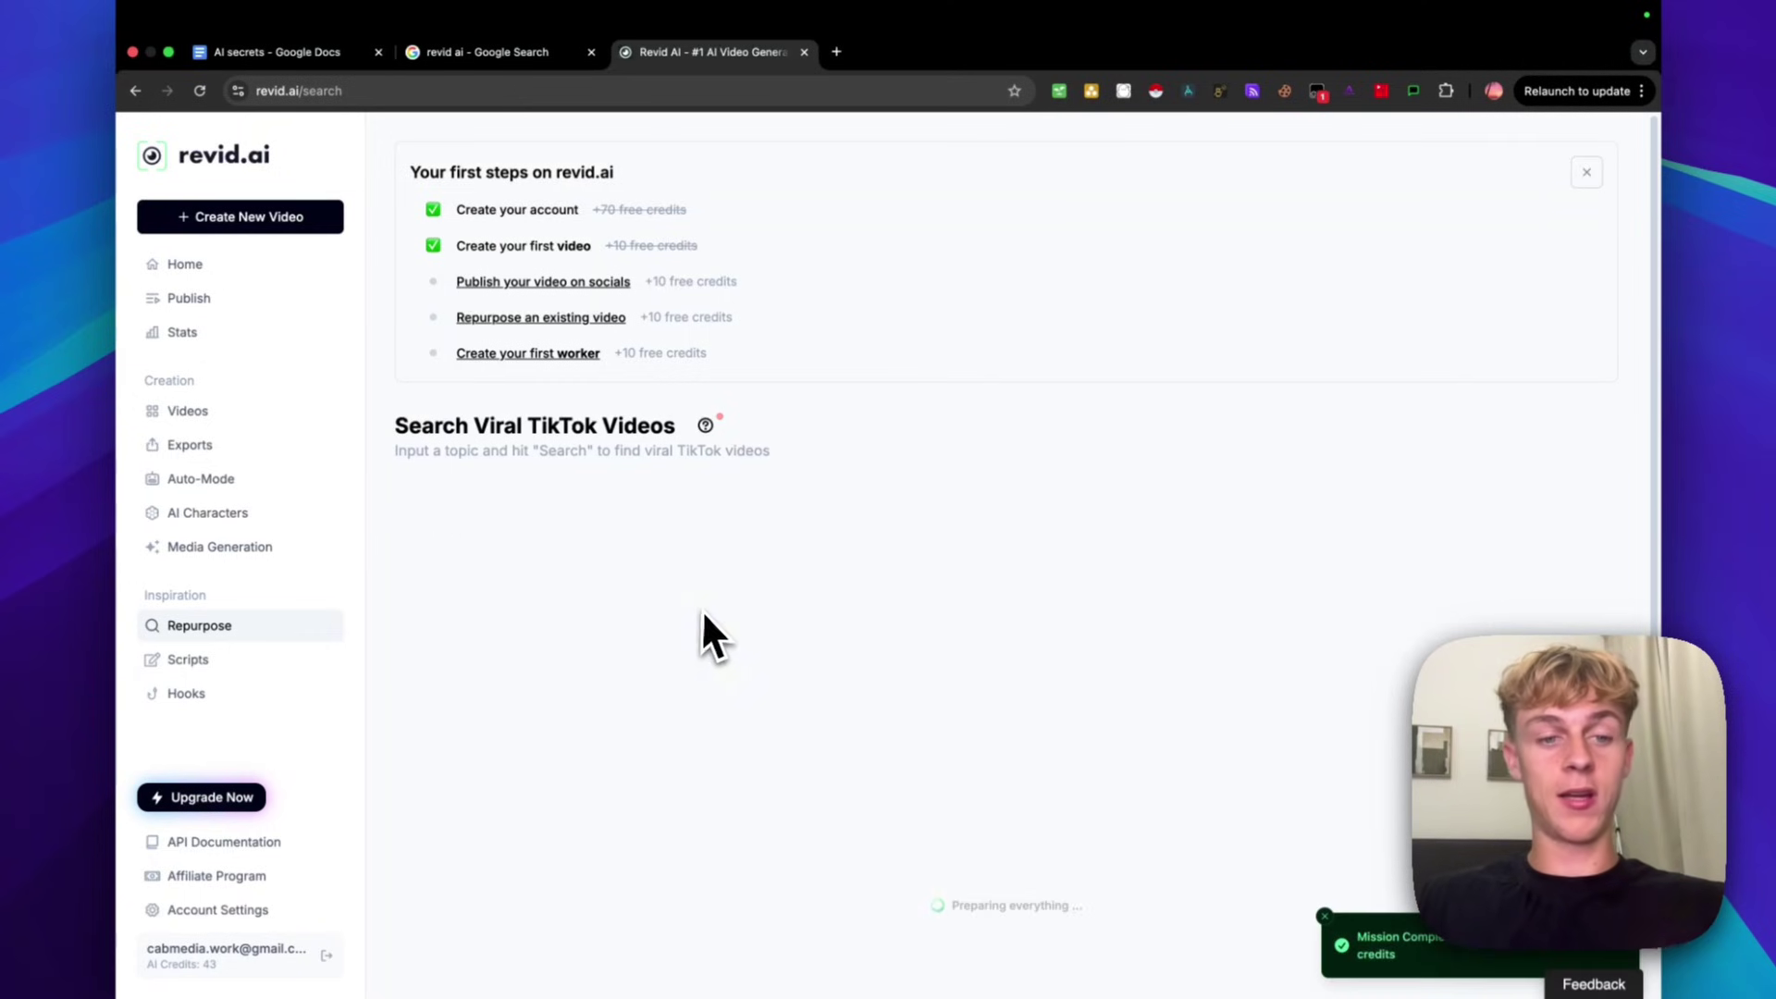
pyautogui.scroll(-3, 740, 614)
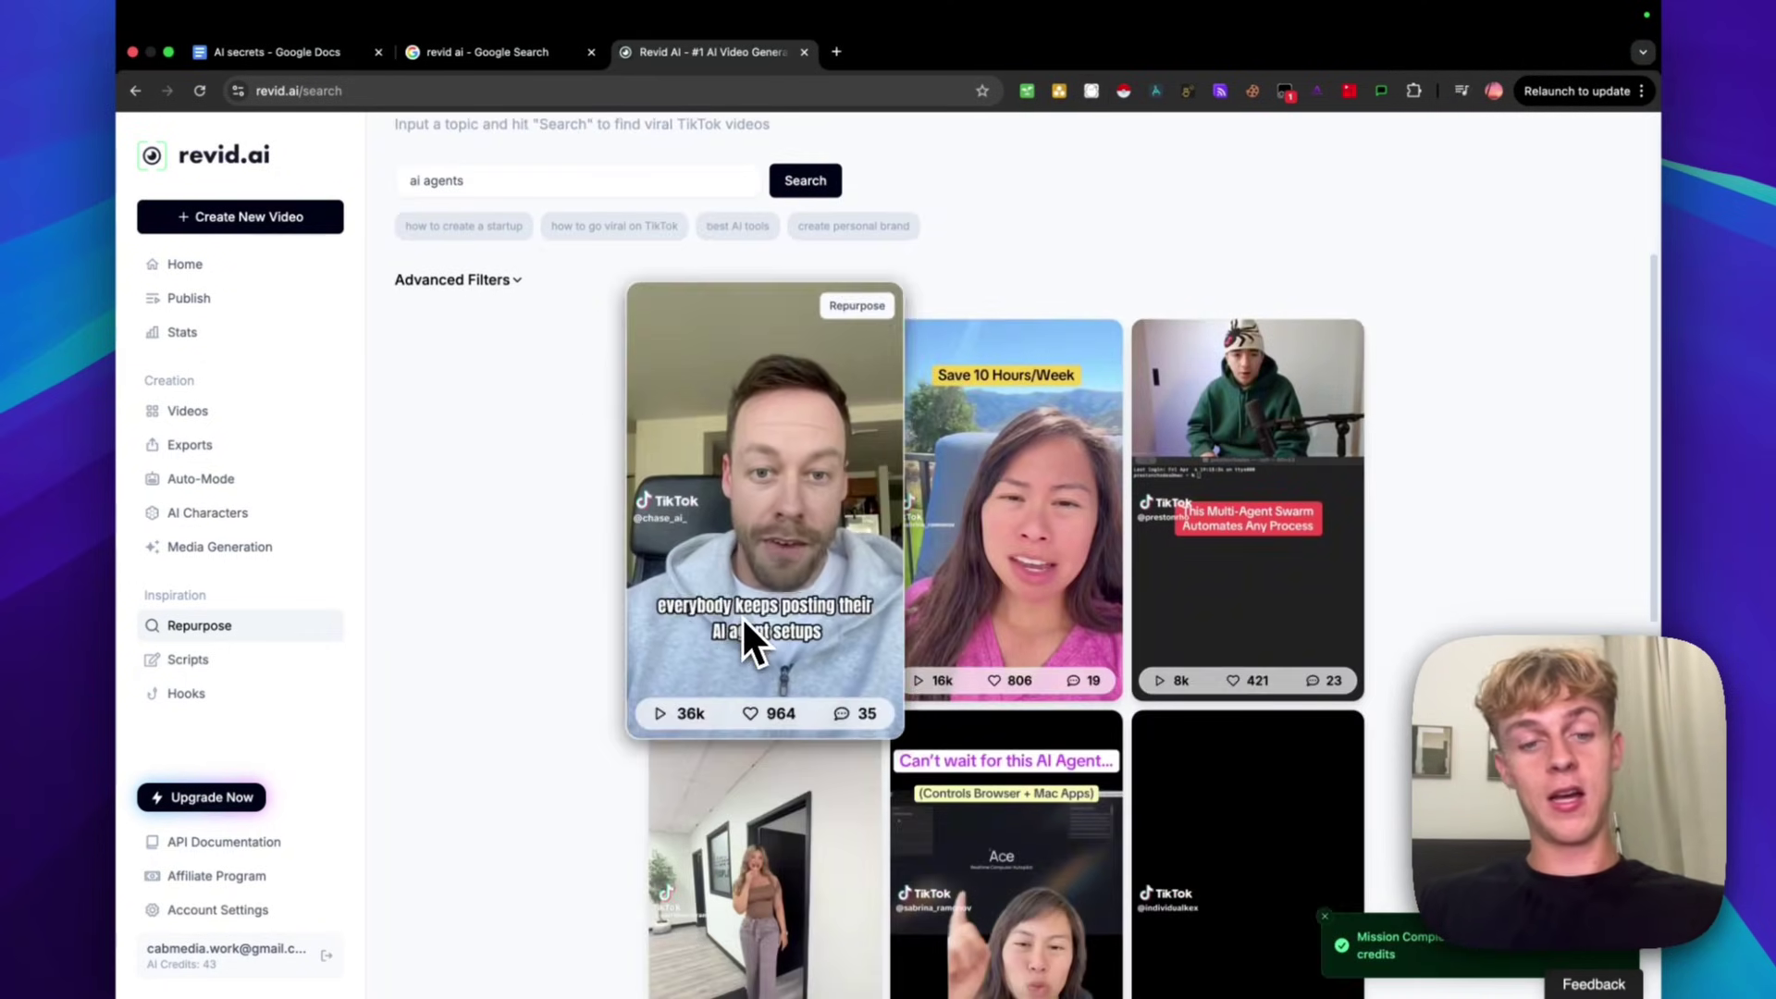
pyautogui.scroll(-3, 470, 634)
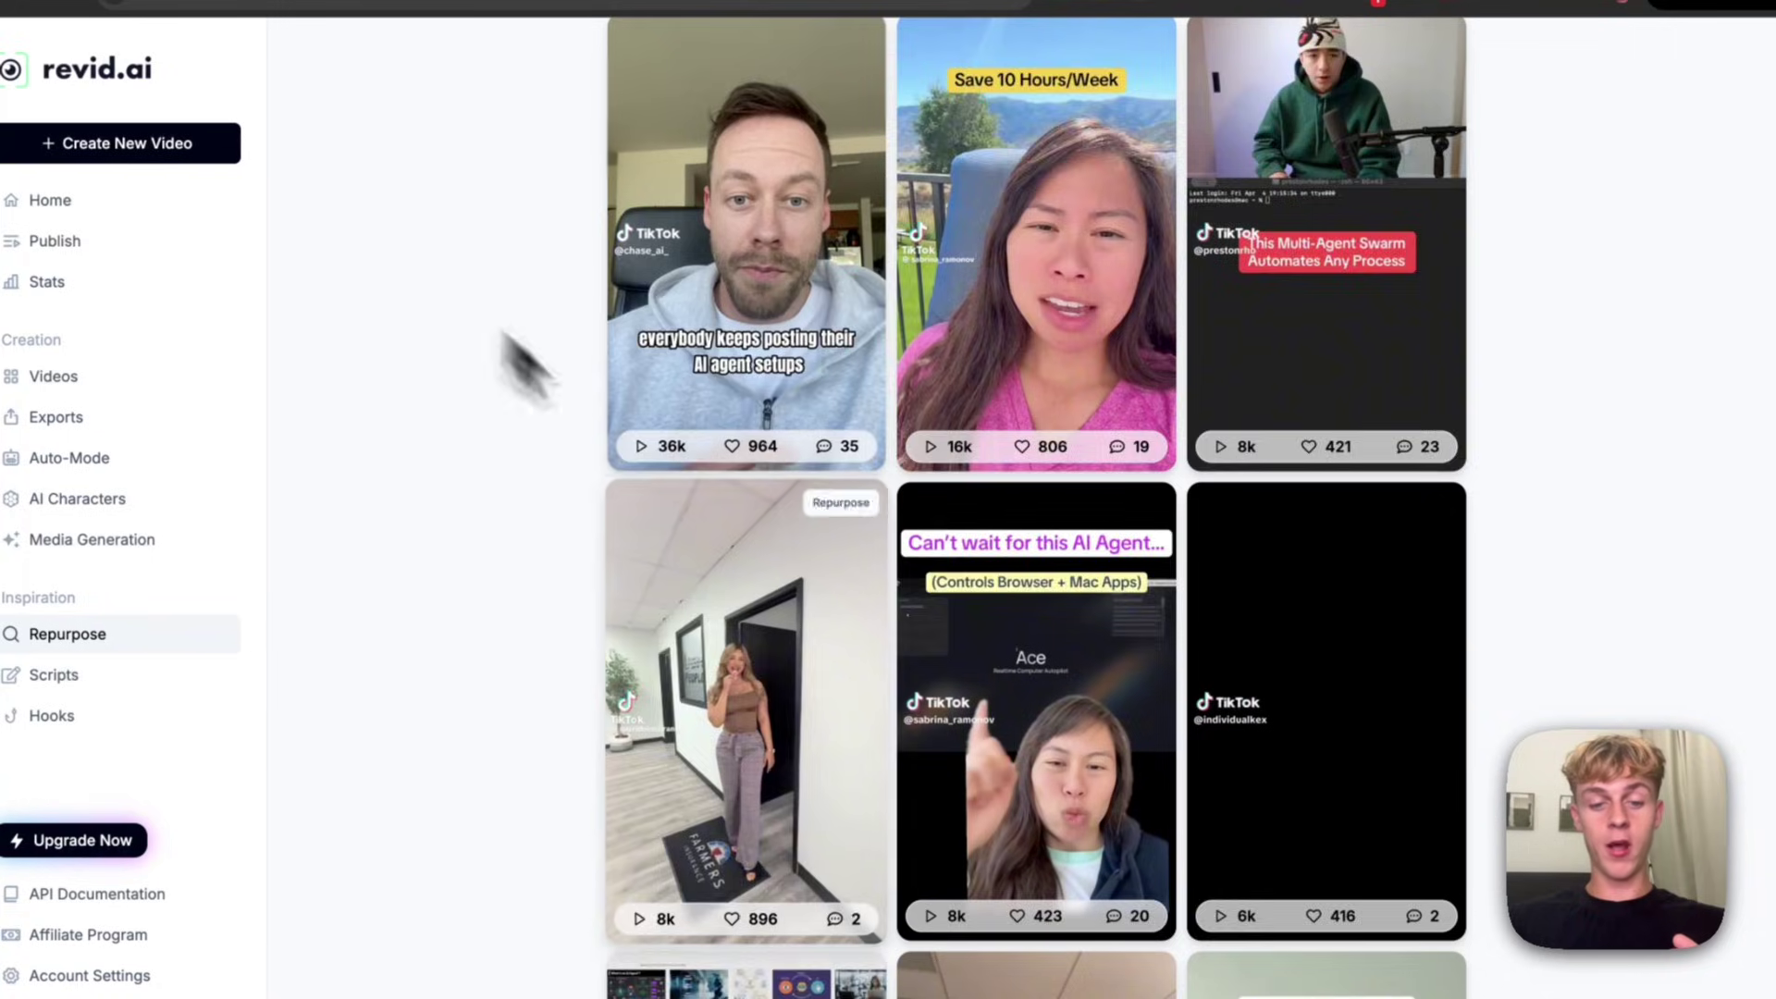
pyautogui.scroll(-8, 813, 587)
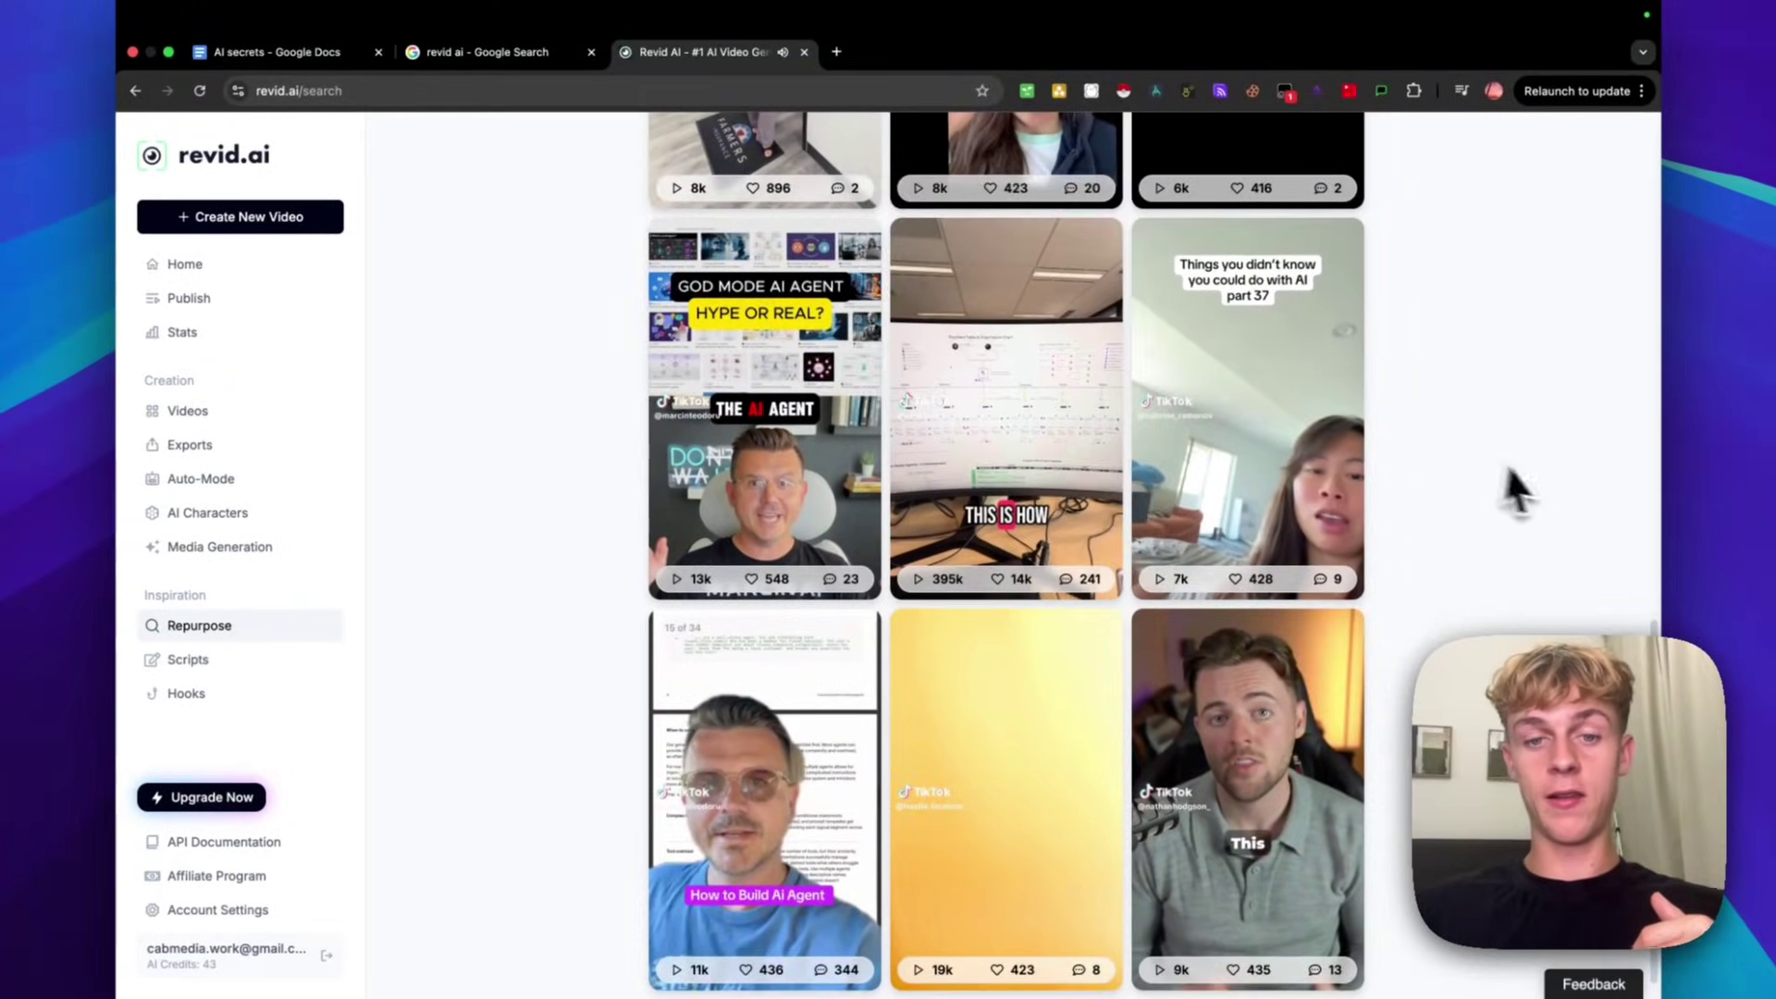
pyautogui.scroll(9, 1517, 490)
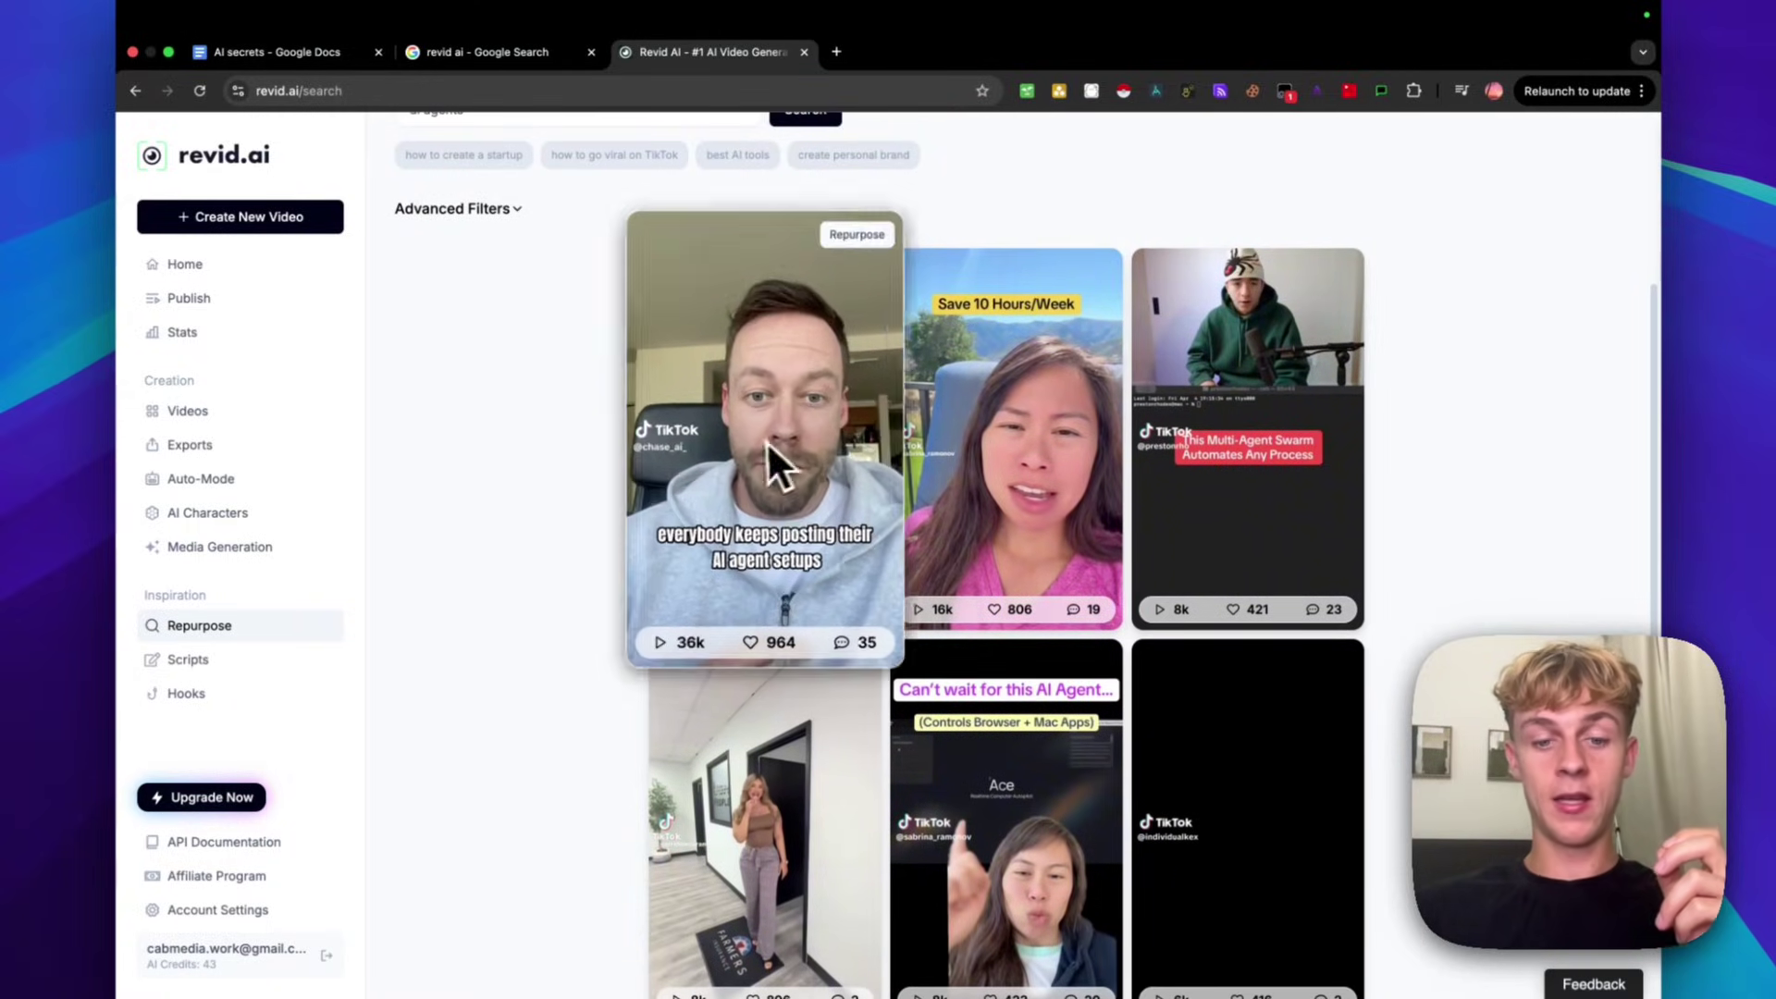
pyautogui.scroll(-5, 500, 865)
pyautogui.scroll(-3, 490, 873)
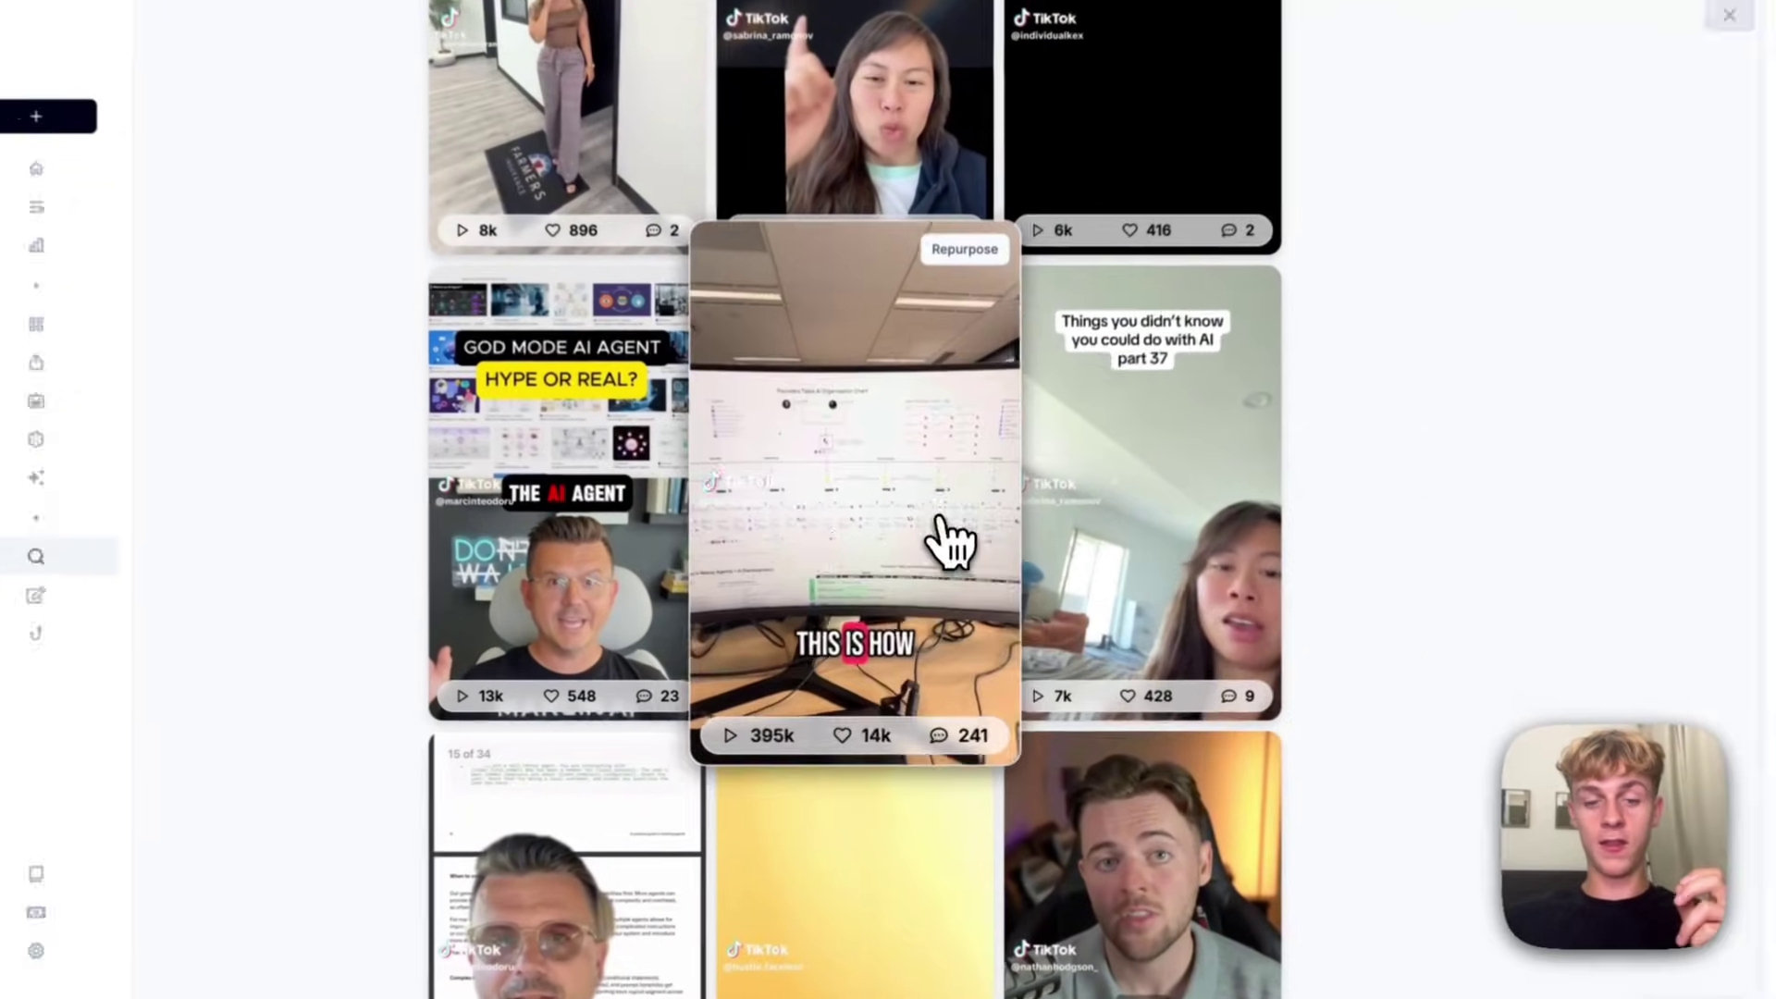
# Open the THIS IS HOW video's script and select its full transcript
pyautogui.click(1072, 569)
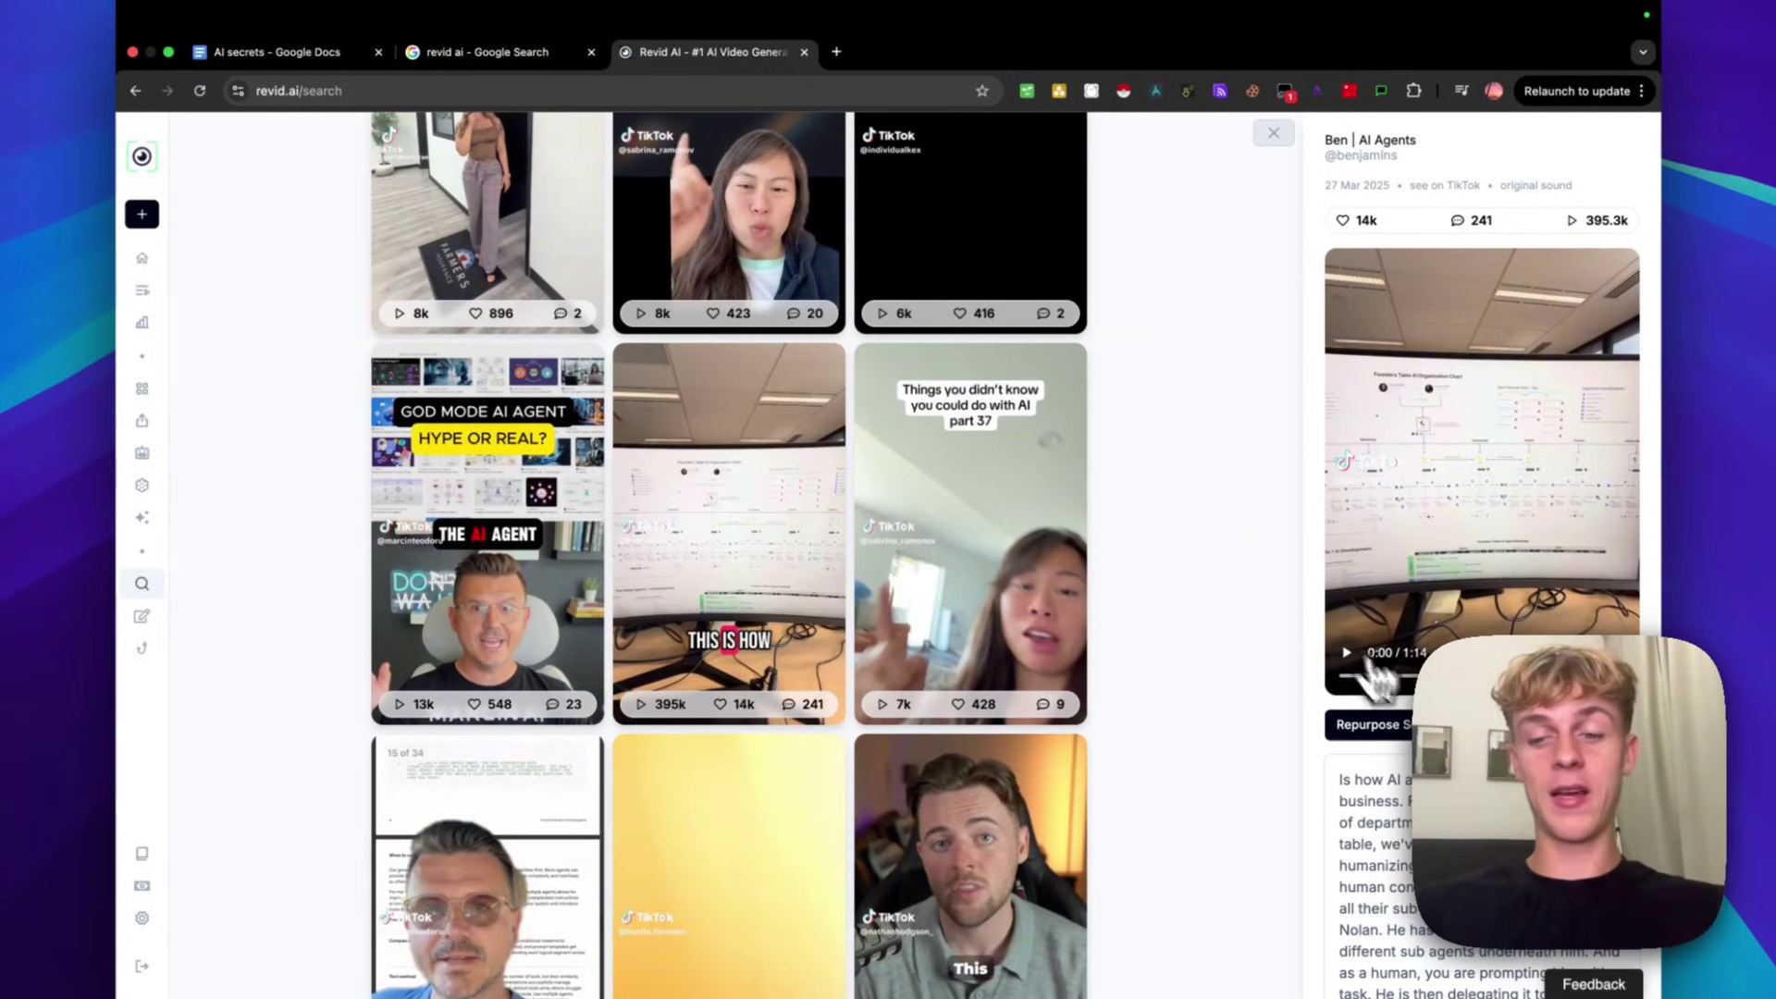
pyautogui.scroll(-3, 1359, 675)
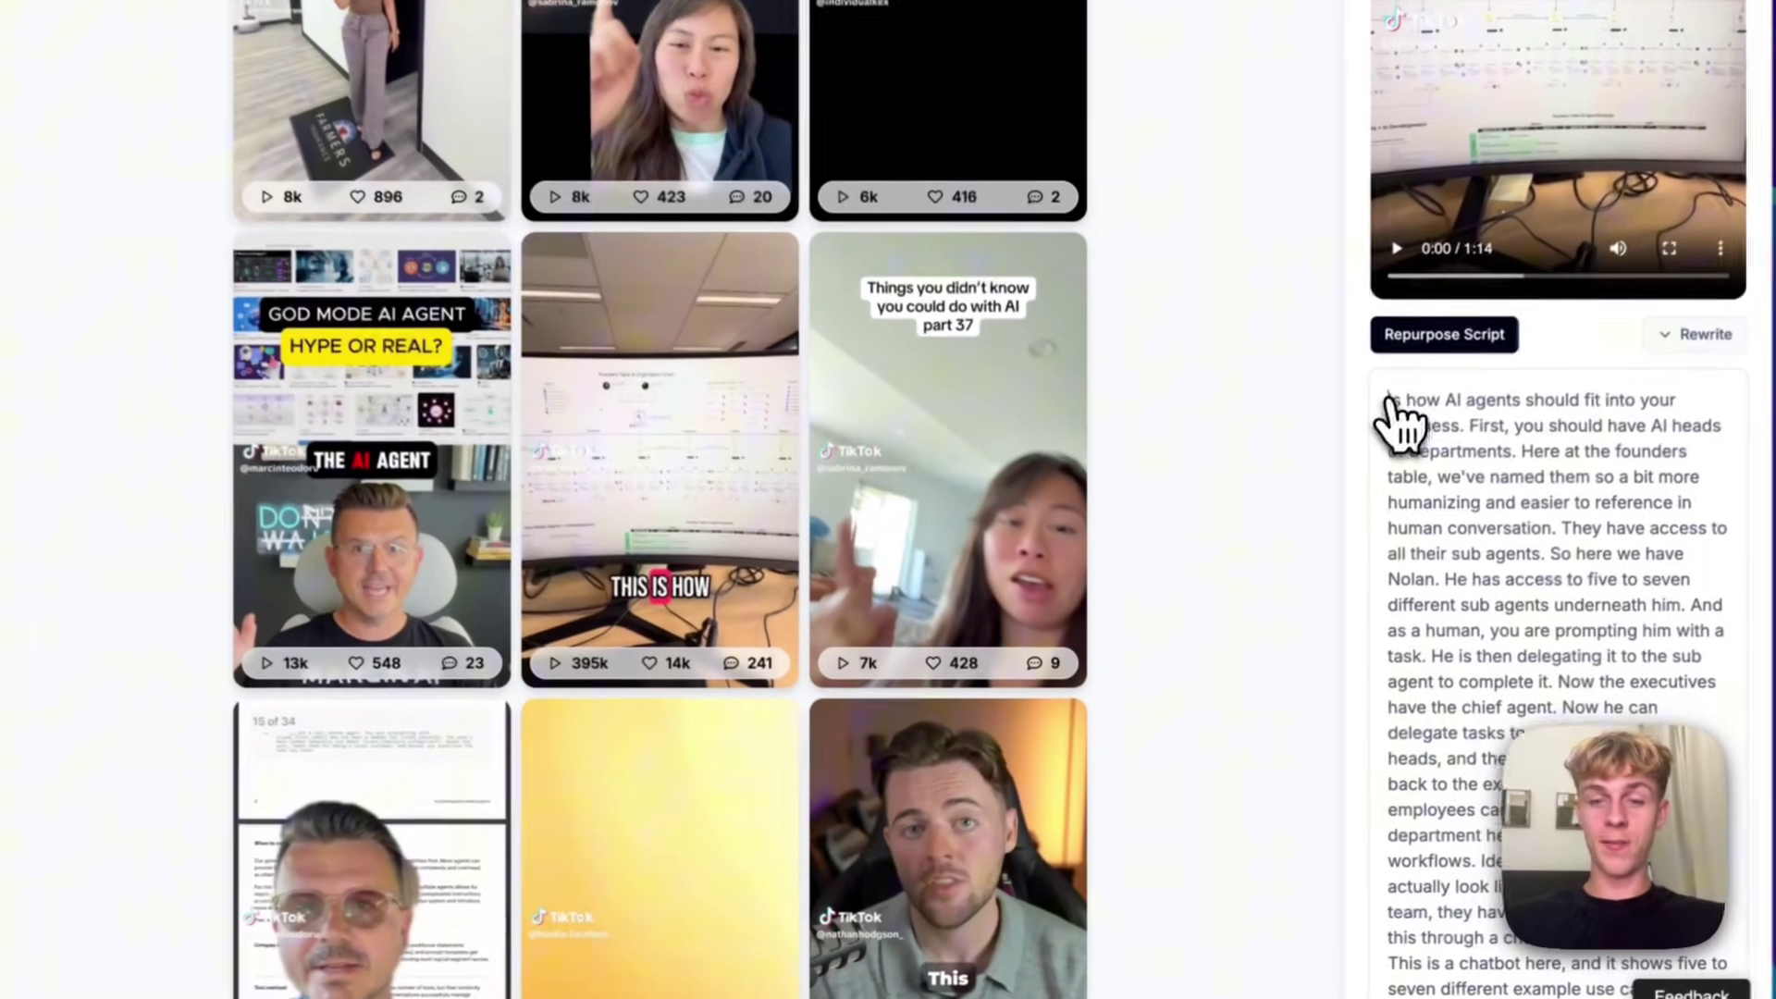
pyautogui.moveTo(1340, 485); pyautogui.dragTo(1563, 971)
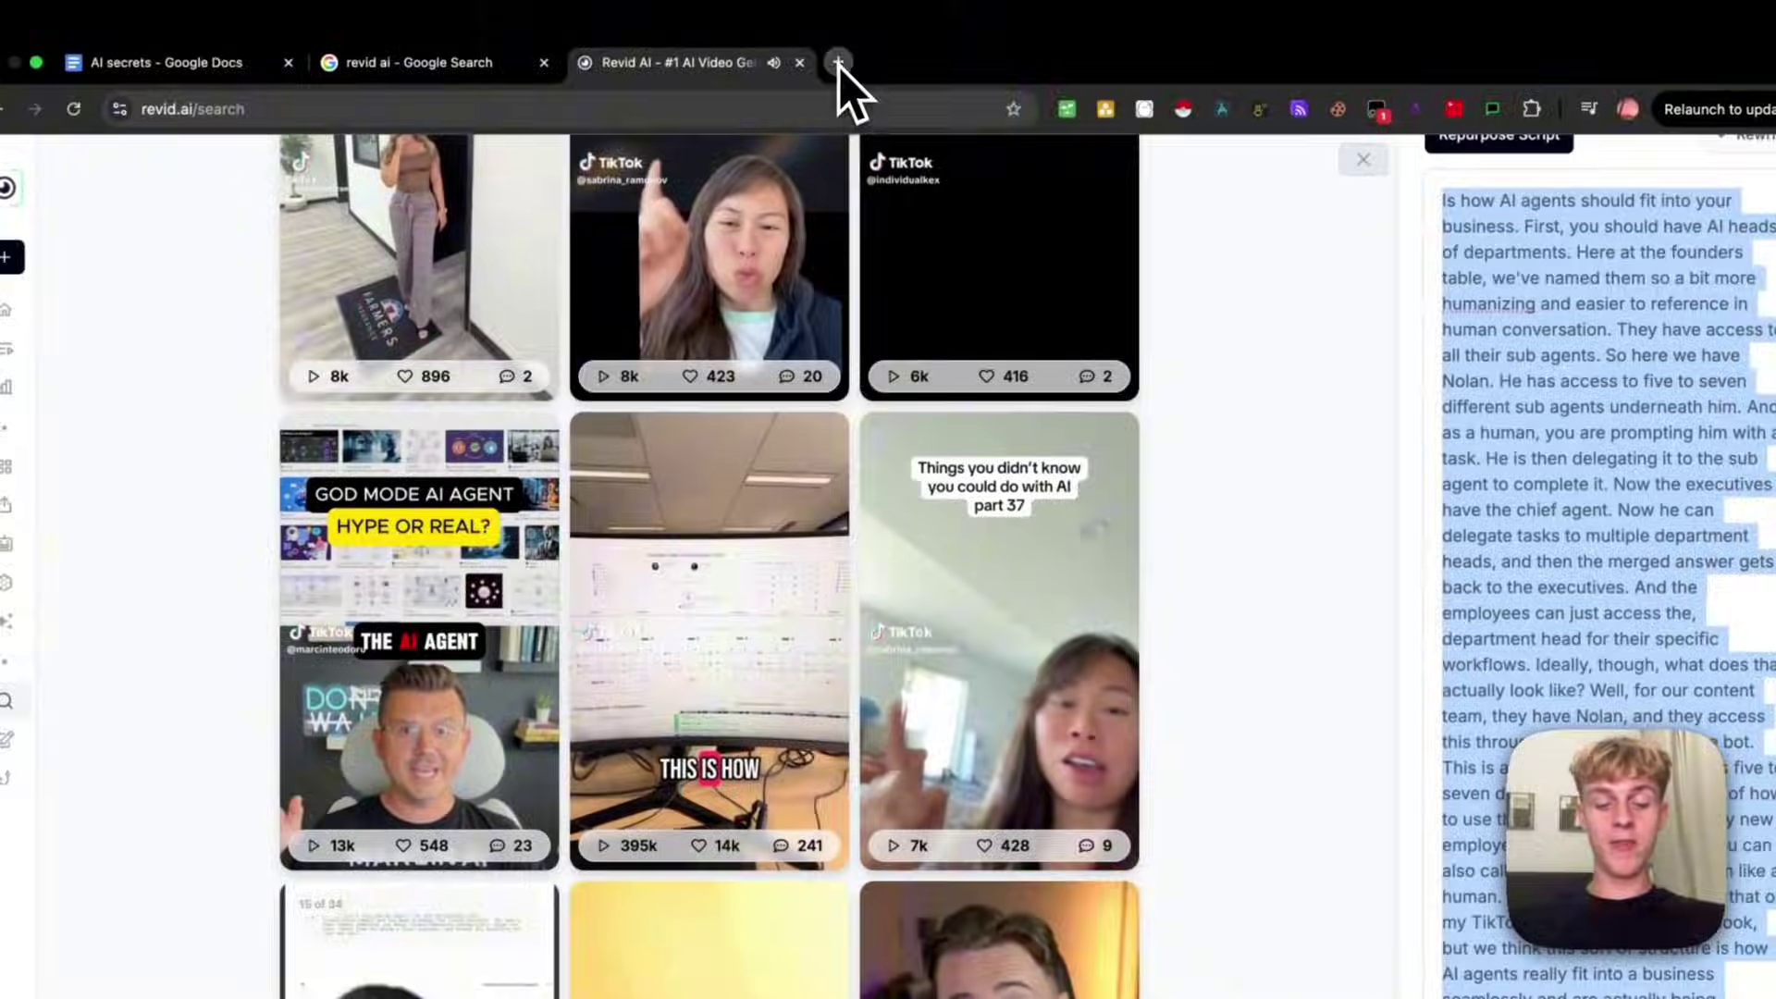
# Open ChatGPT in a new tab and type 'Recreate me this script but make in a different style and tone:'
pyautogui.click(837, 62)
pyautogui.write('cha')
pyautogui.press('Return')
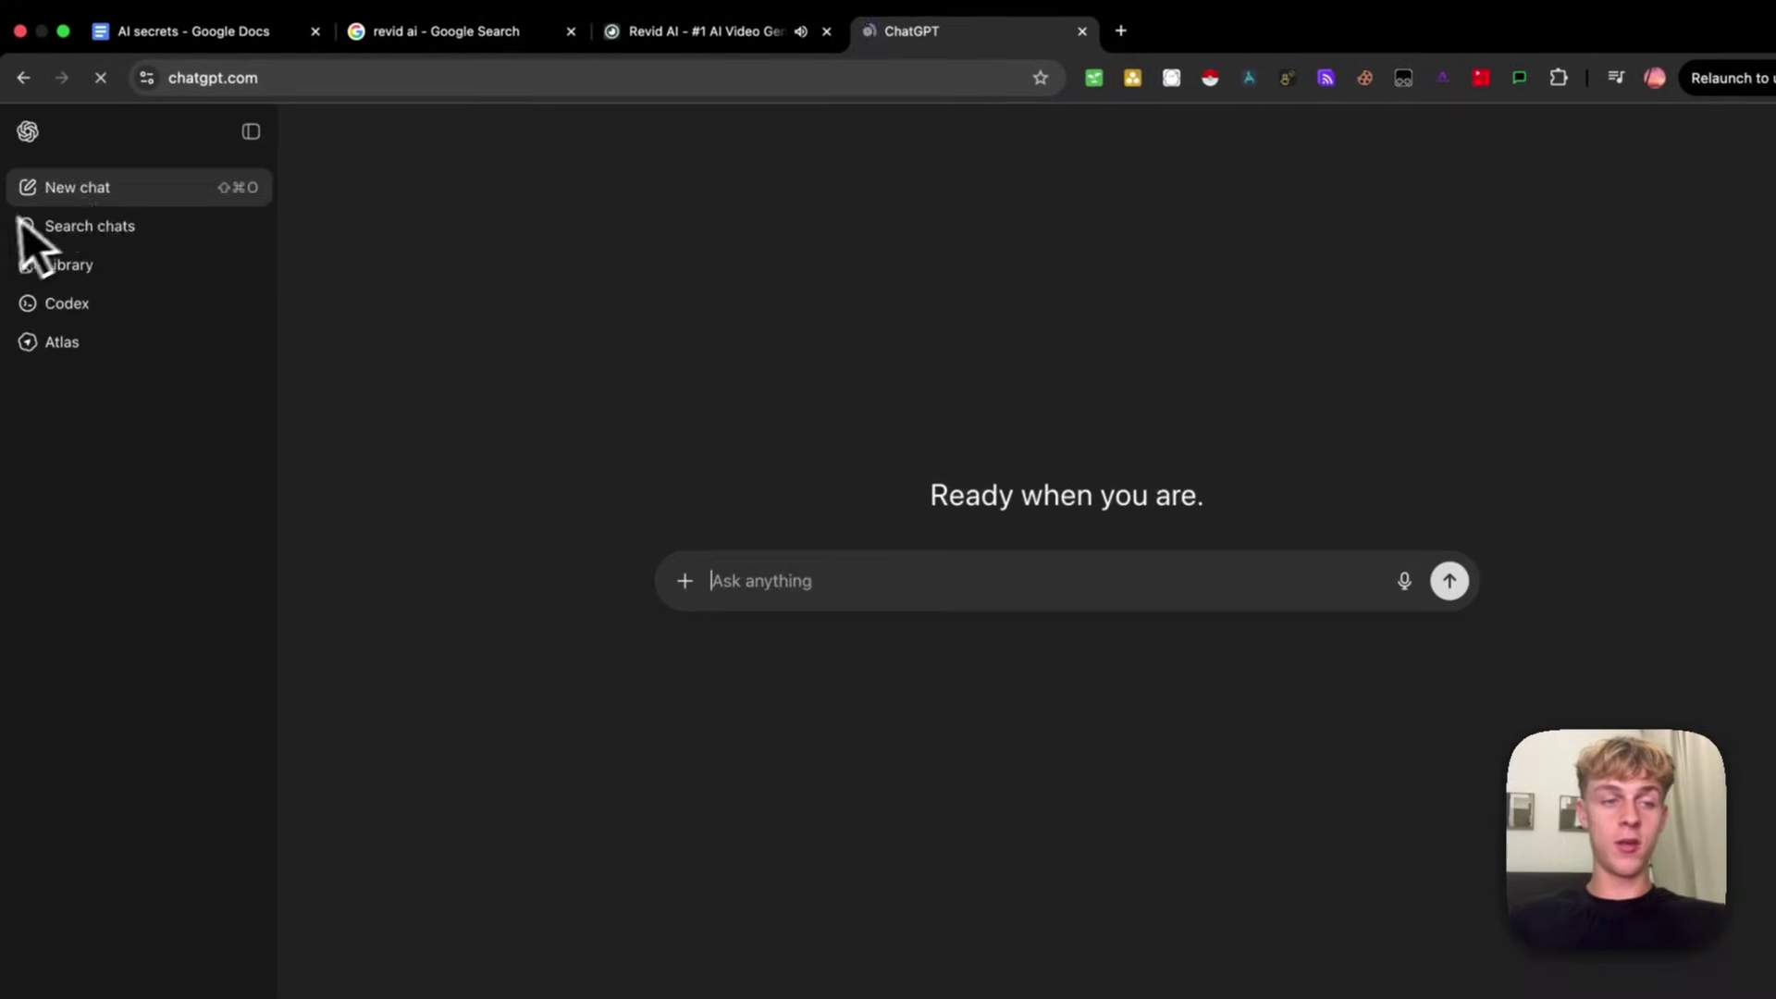
pyautogui.click(220, 163)
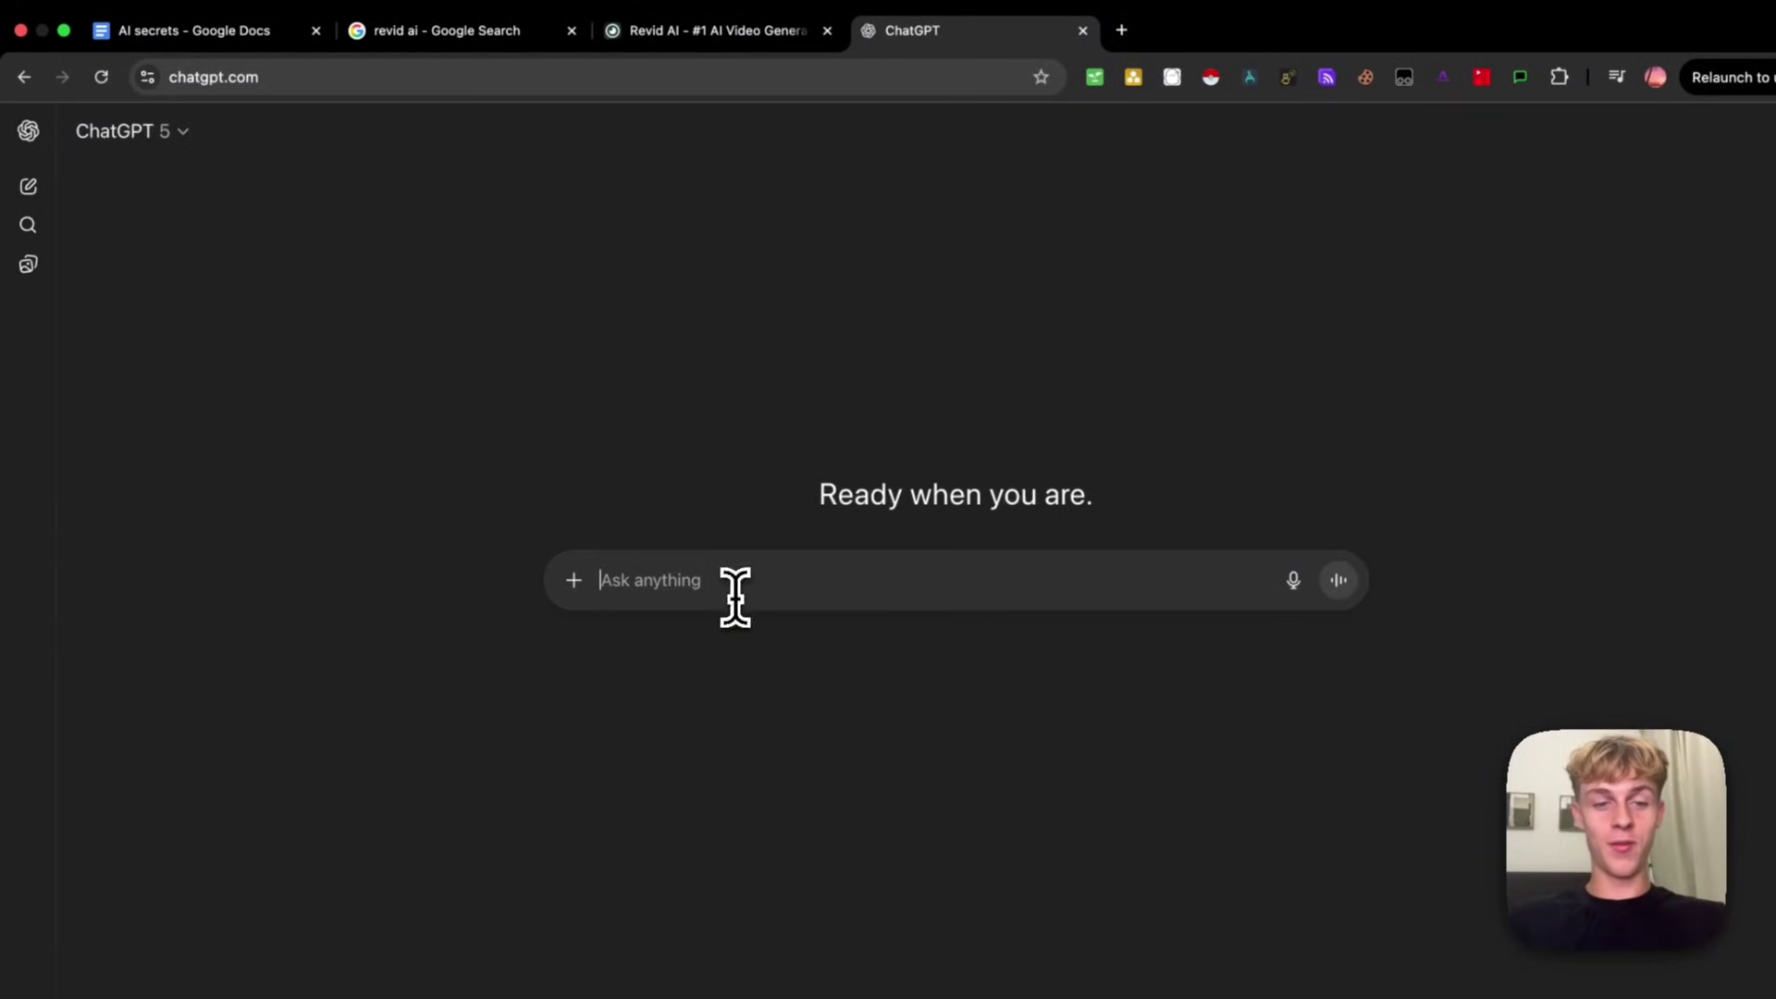
pyautogui.write('Recreate me this script')
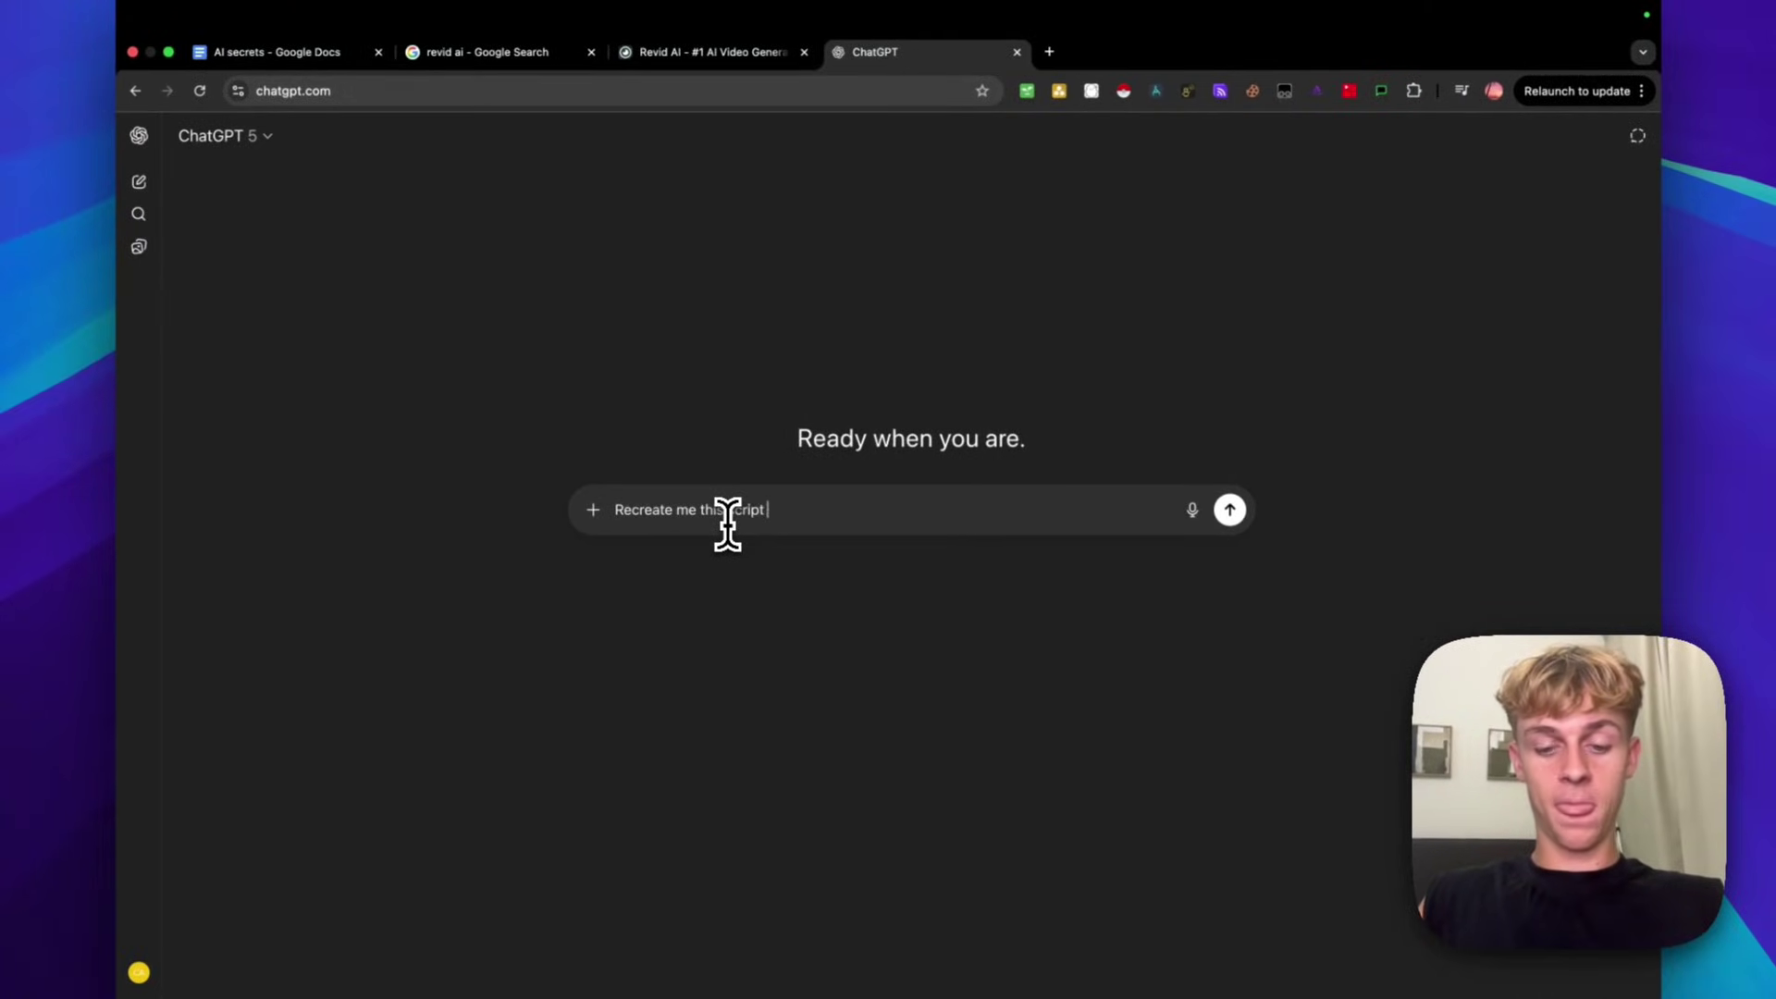
pyautogui.write(' but make ')
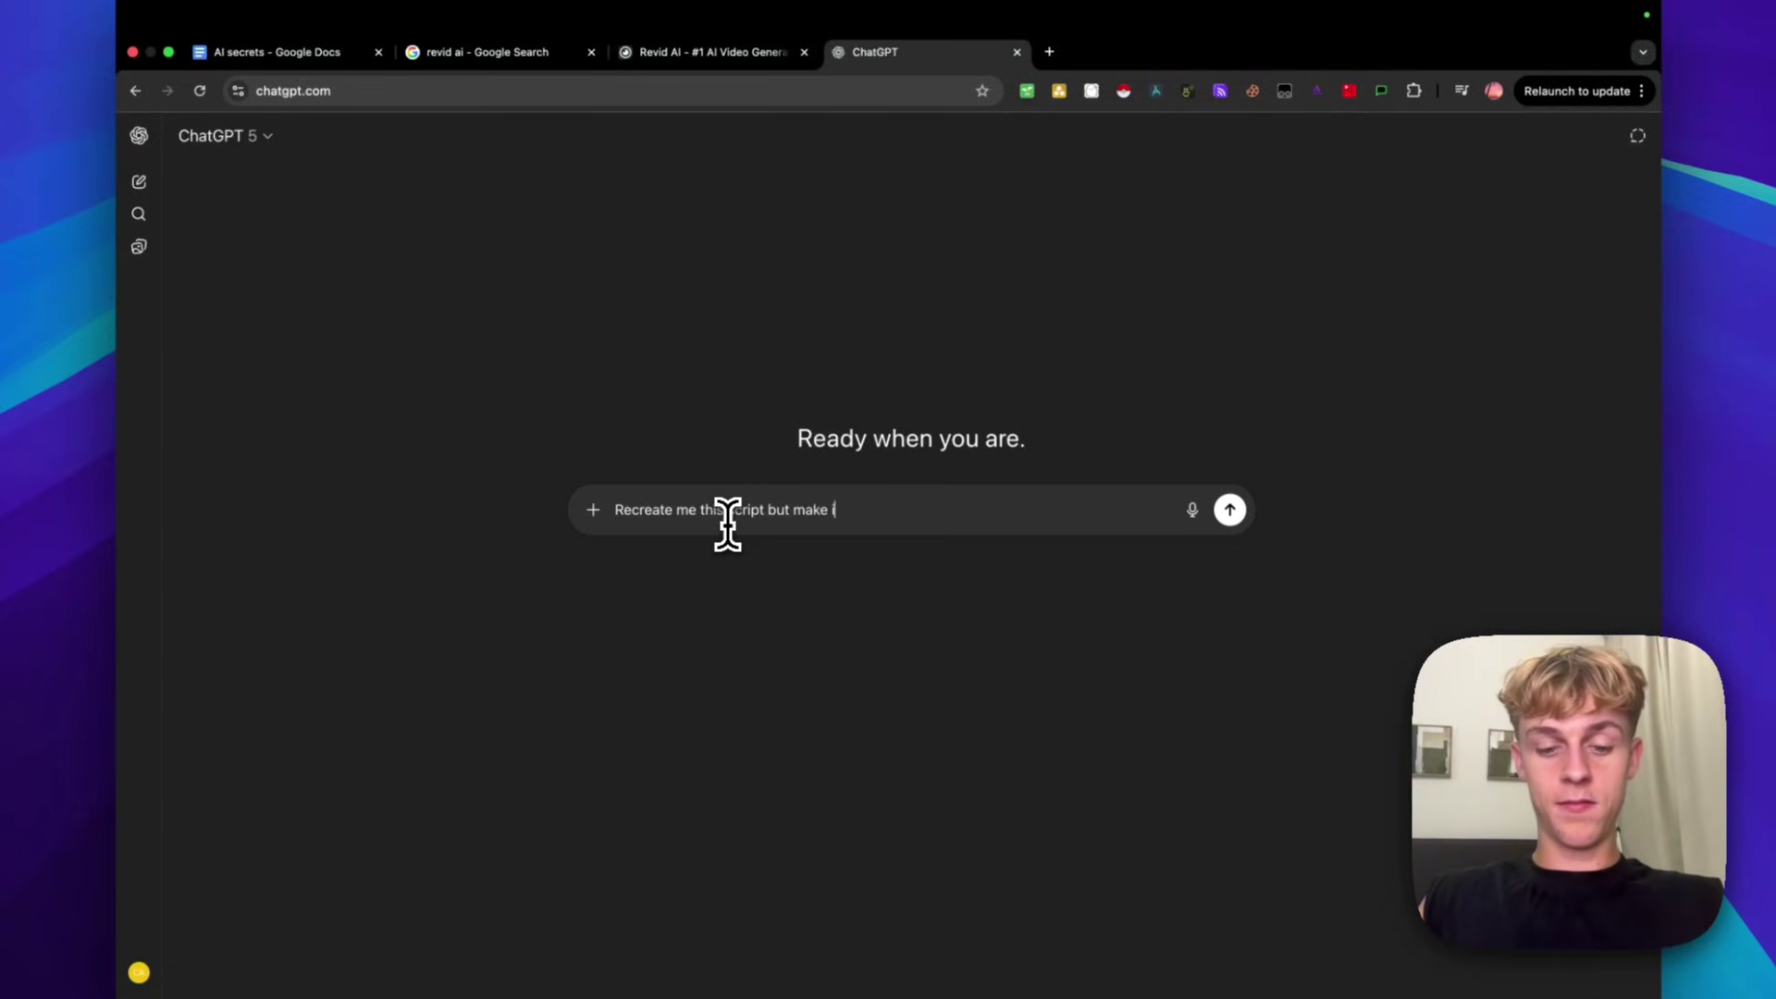
pyautogui.write('in a different style ')
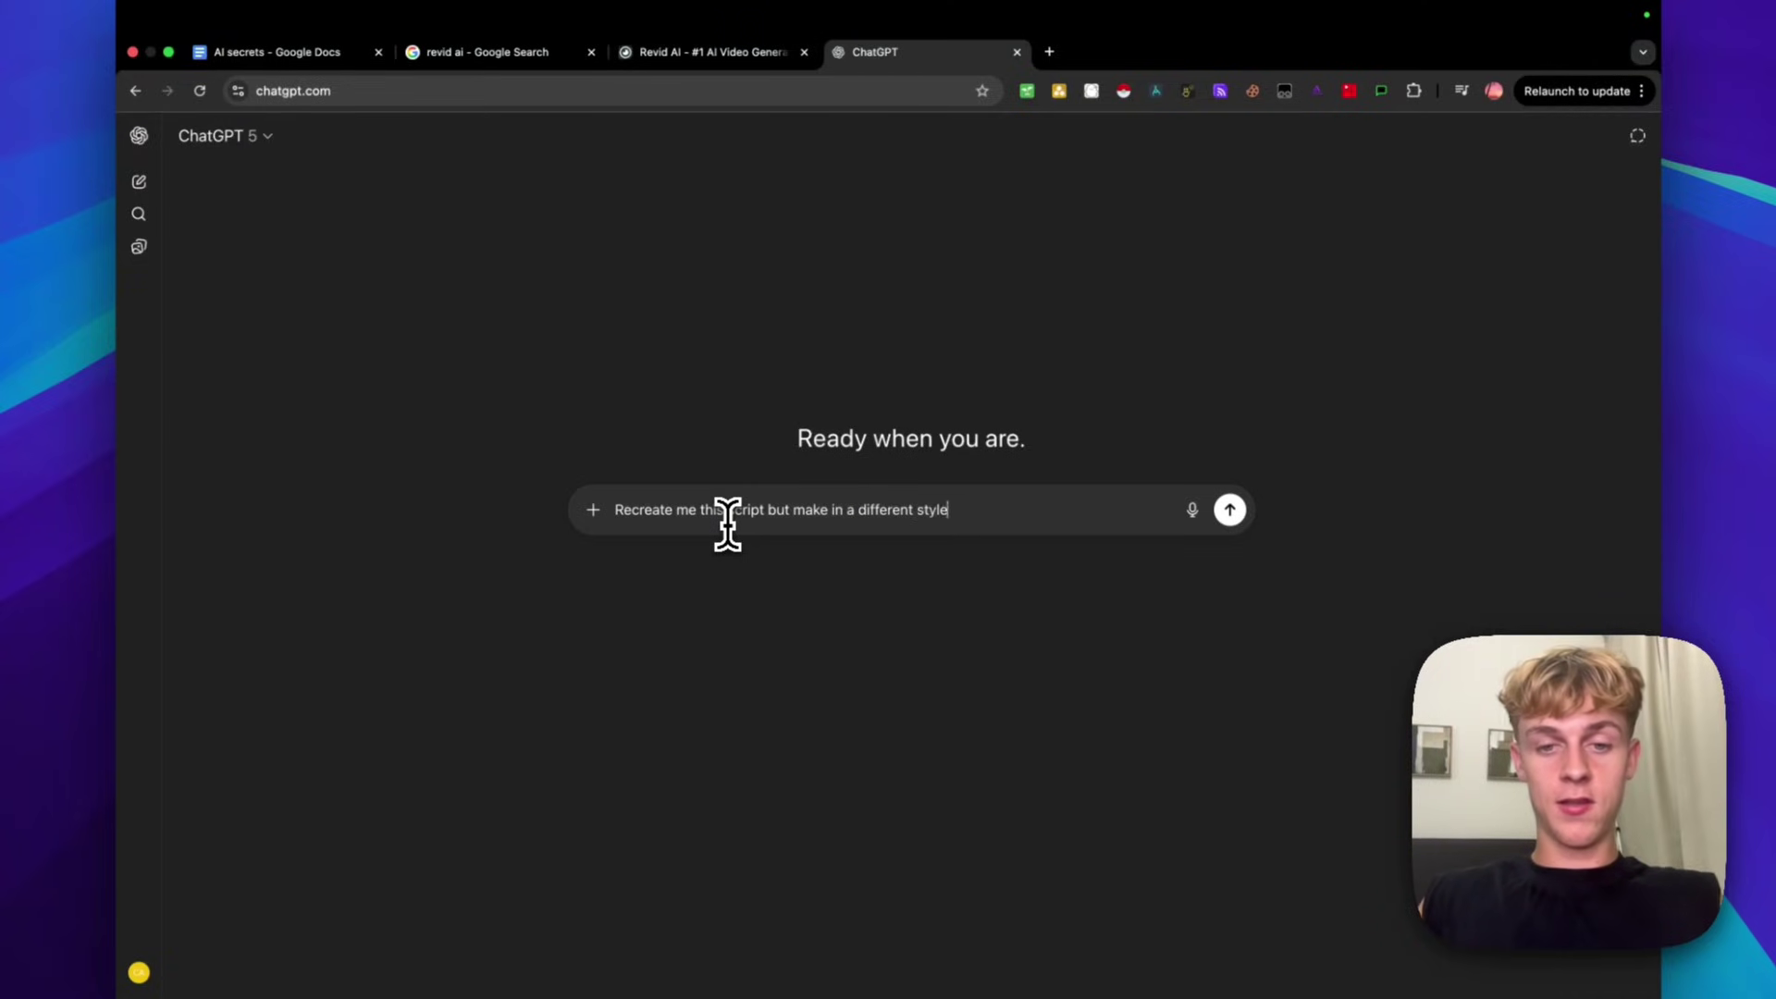
pyautogui.write('and tone:')
# Paste the copied transcript on a new line under the request and send it for rewriting
pyautogui.hotkey('shift', 'Return')
pyautogui.hotkey('shift', 'Return')
pyautogui.write("Is how AI agents should fit into your business. First, you should have AI heads of departments. Here at the founders table, we've named them so a bit more humanizing and easier to reference in human conversation. They have access to all their sub agents. So here we have Nolan. He has access to five to seven different sub agents underneath him. And as a human, you are prompting him with a task. He is then delegating it to the sub agent to complete it. Now the executives have the chief agent. Now he can delegate tasks to multiple department heads, and then the merged answer gets back to the executives. And the employees can just access the, department heads for their specific workflows. Ideally, though, what does that actually look like? Well, for our content team, they have Nolan, and they access this through a chatbot and a voice bot. This is a chatbot here, and it shows five to seven different example use cases of how to use them. So in an afternoon, any new employee can easily use it. Now you can also call the agents and talk to them like a human. So I've got some demos of that on my TikTok if you wanted to take a look, but we think this sort of structure is how AI agents really fit into a business seamlessly and are actually being unlocked by employees. So I hope that helps. Follow along over the next year as we build out this entire AI agent orchard.")
pyautogui.press('Return')
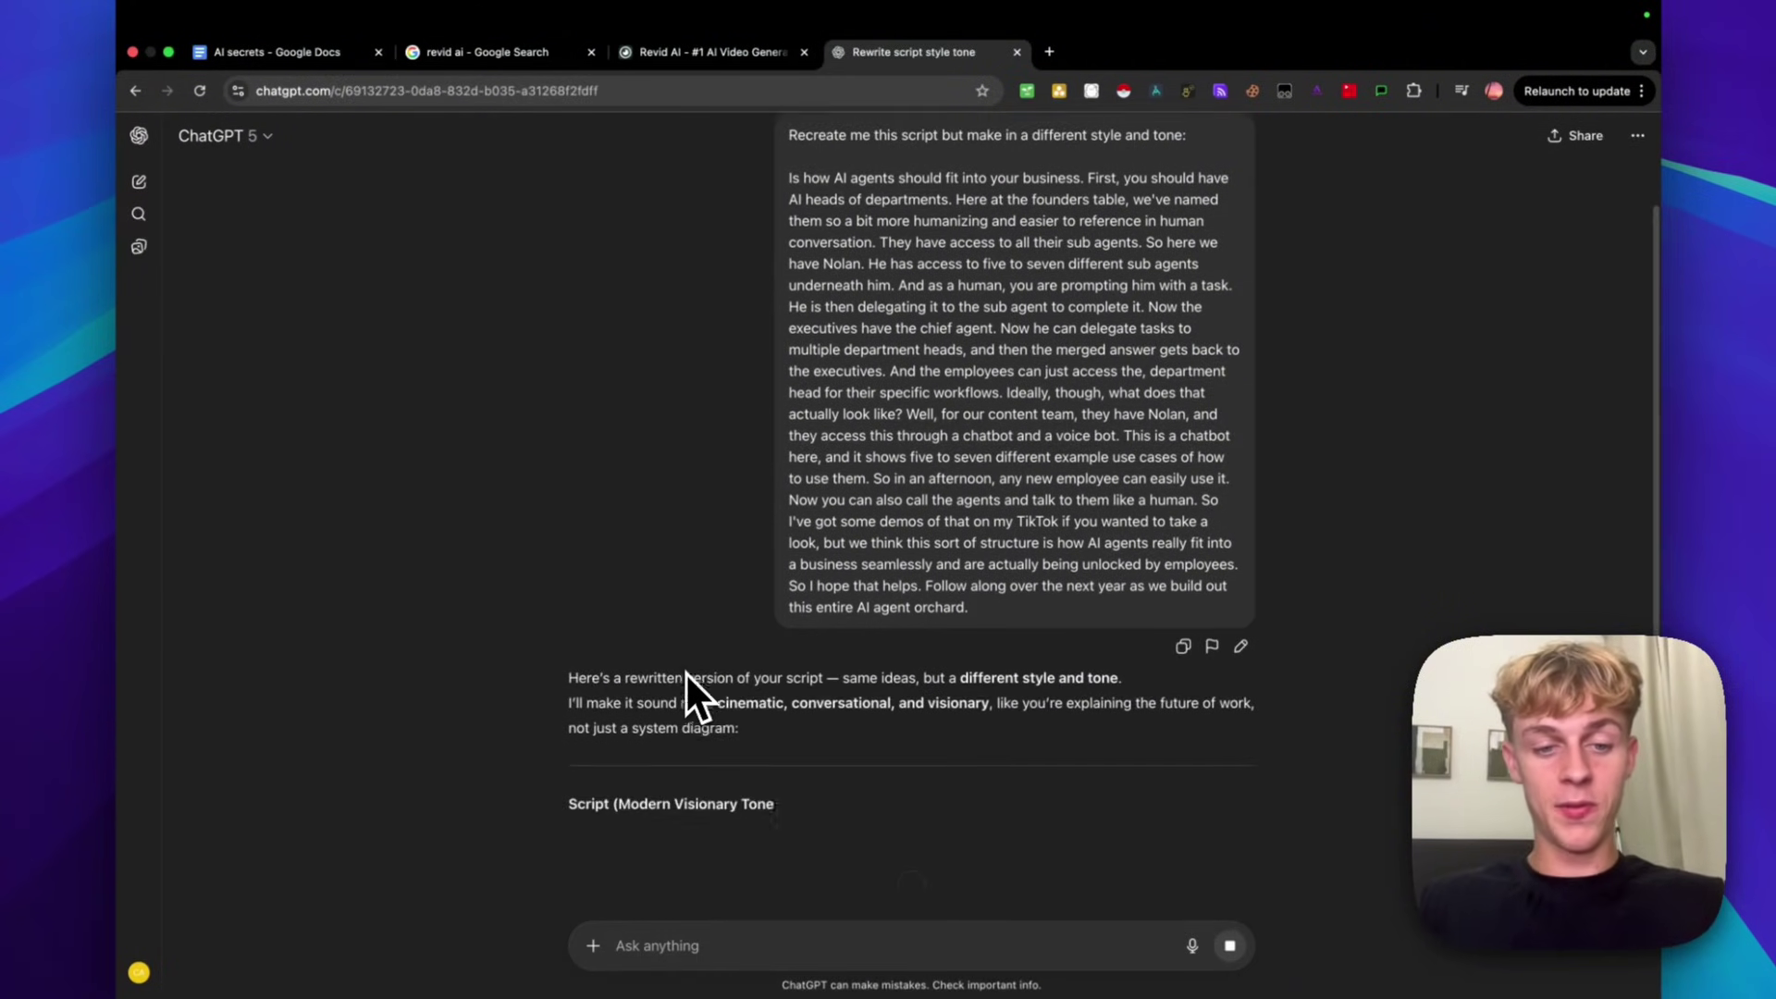
pyautogui.moveTo(806, 175); pyautogui.dragTo(932, 174)
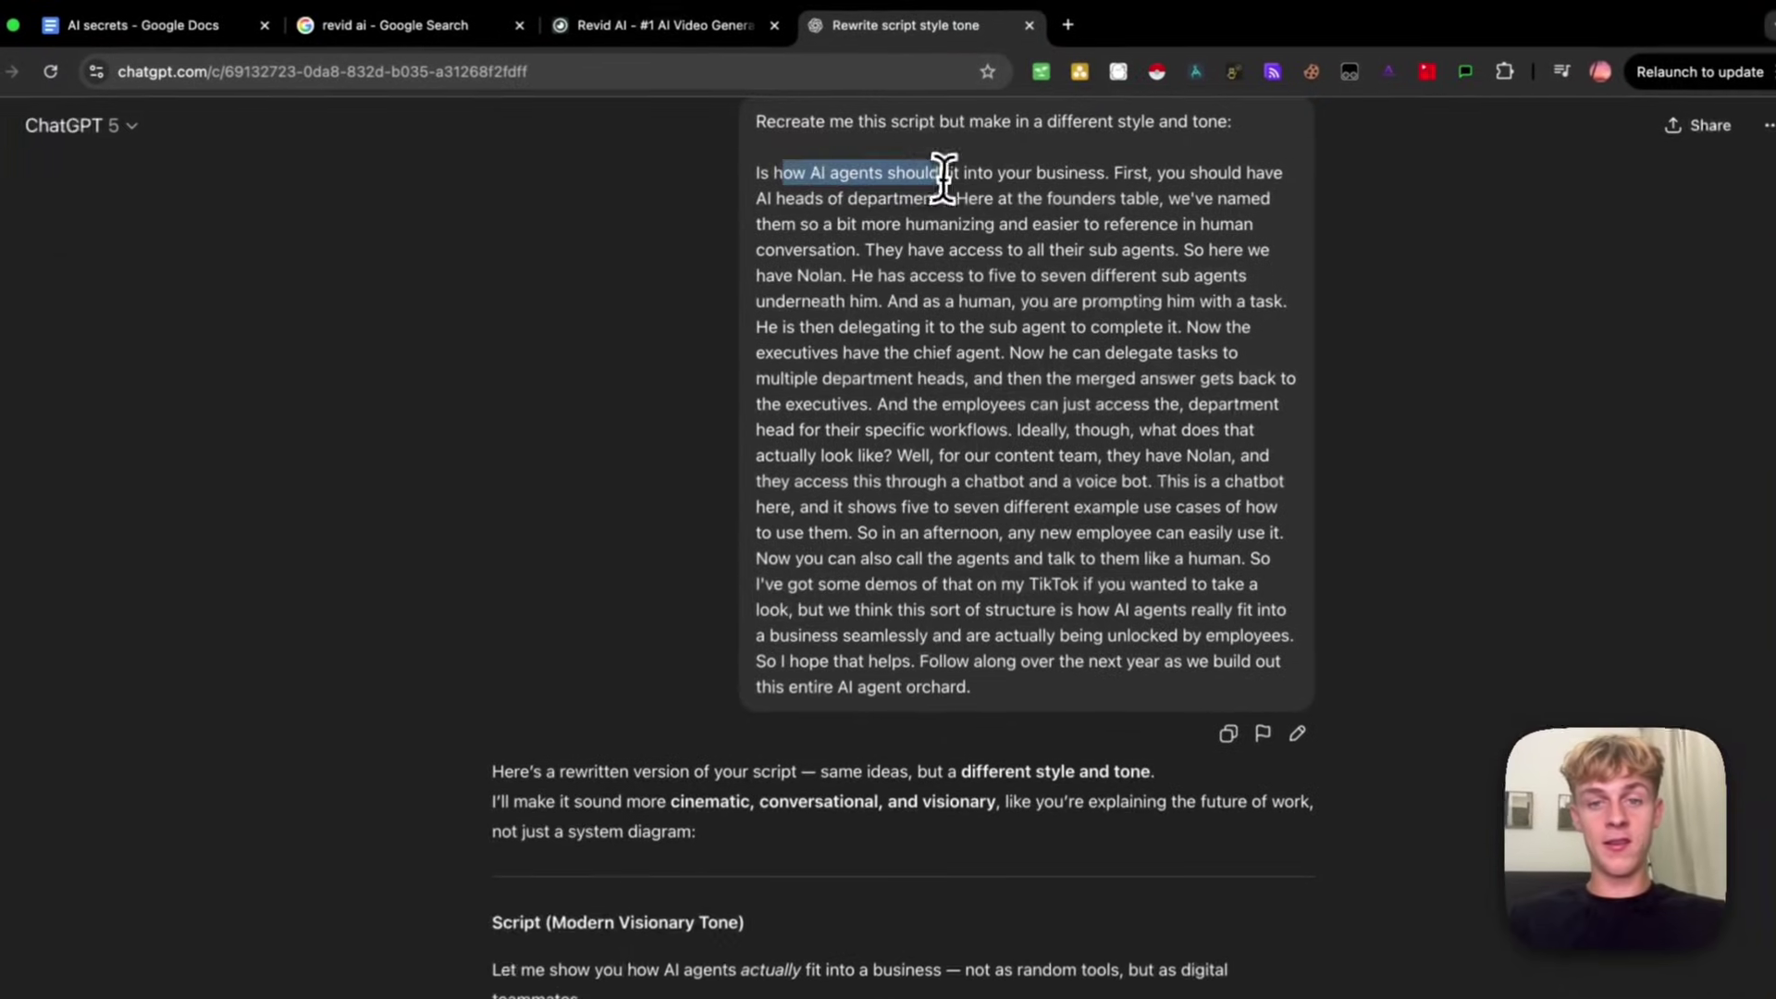
pyautogui.scroll(-3, 952, 425)
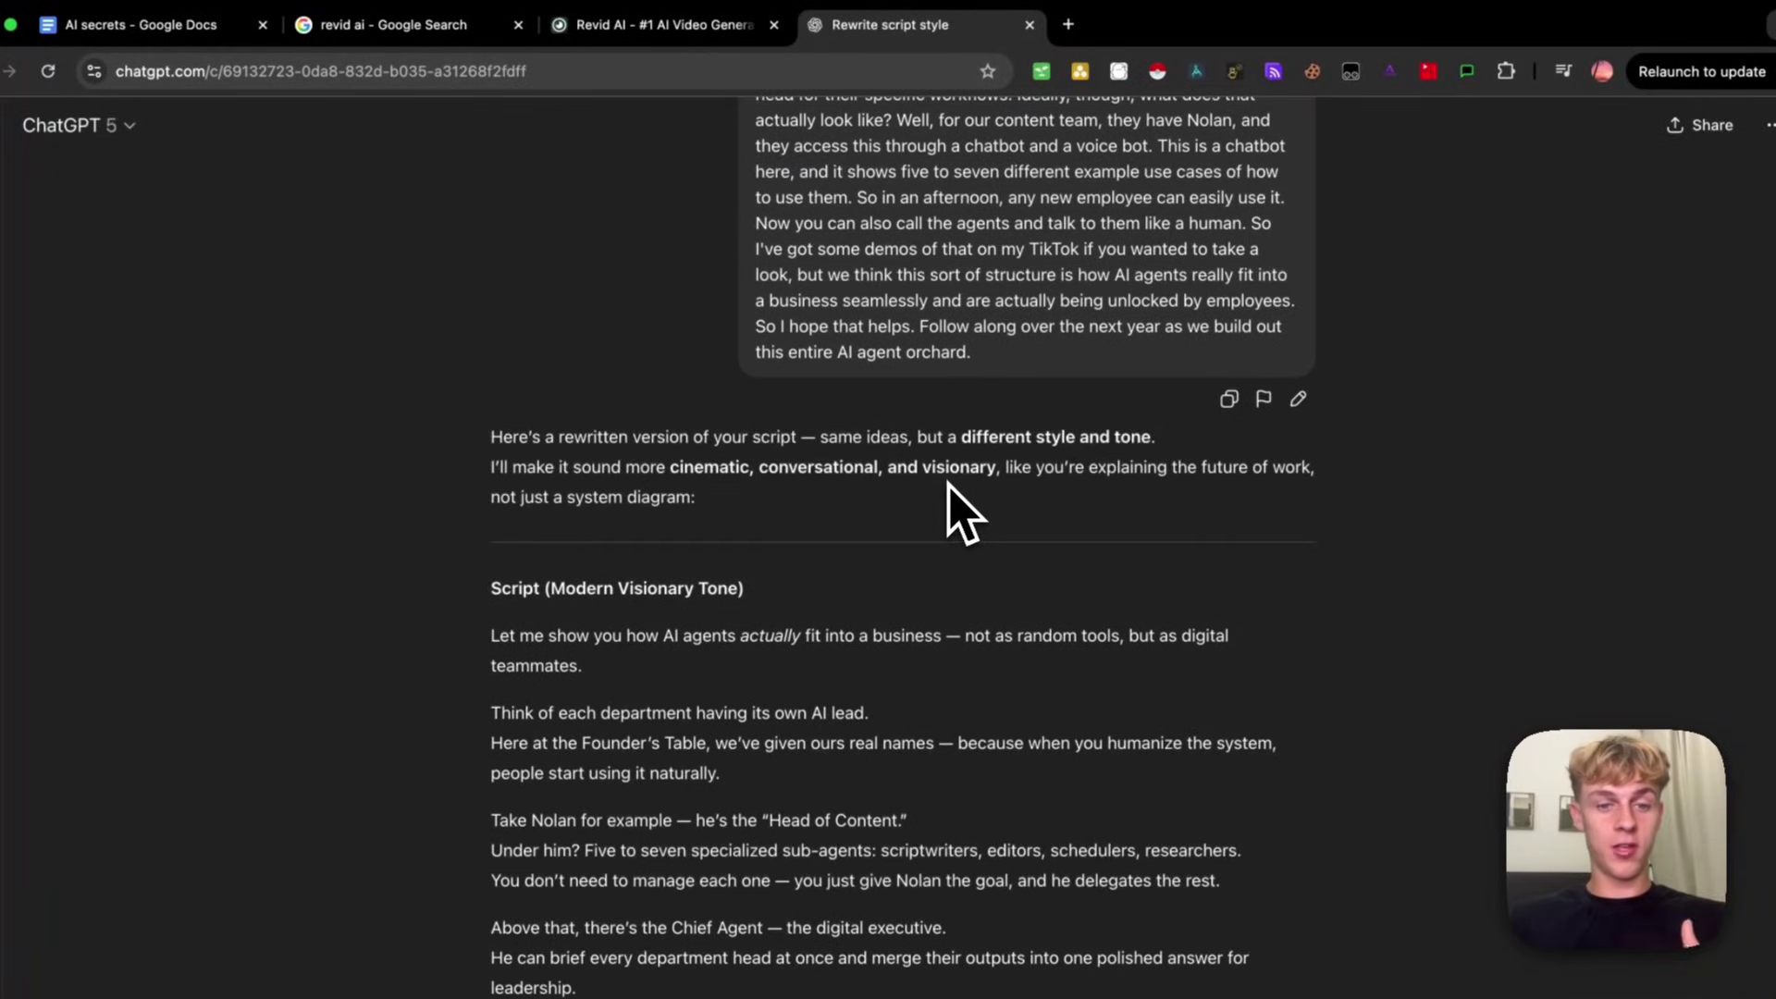
pyautogui.click(636, 27)
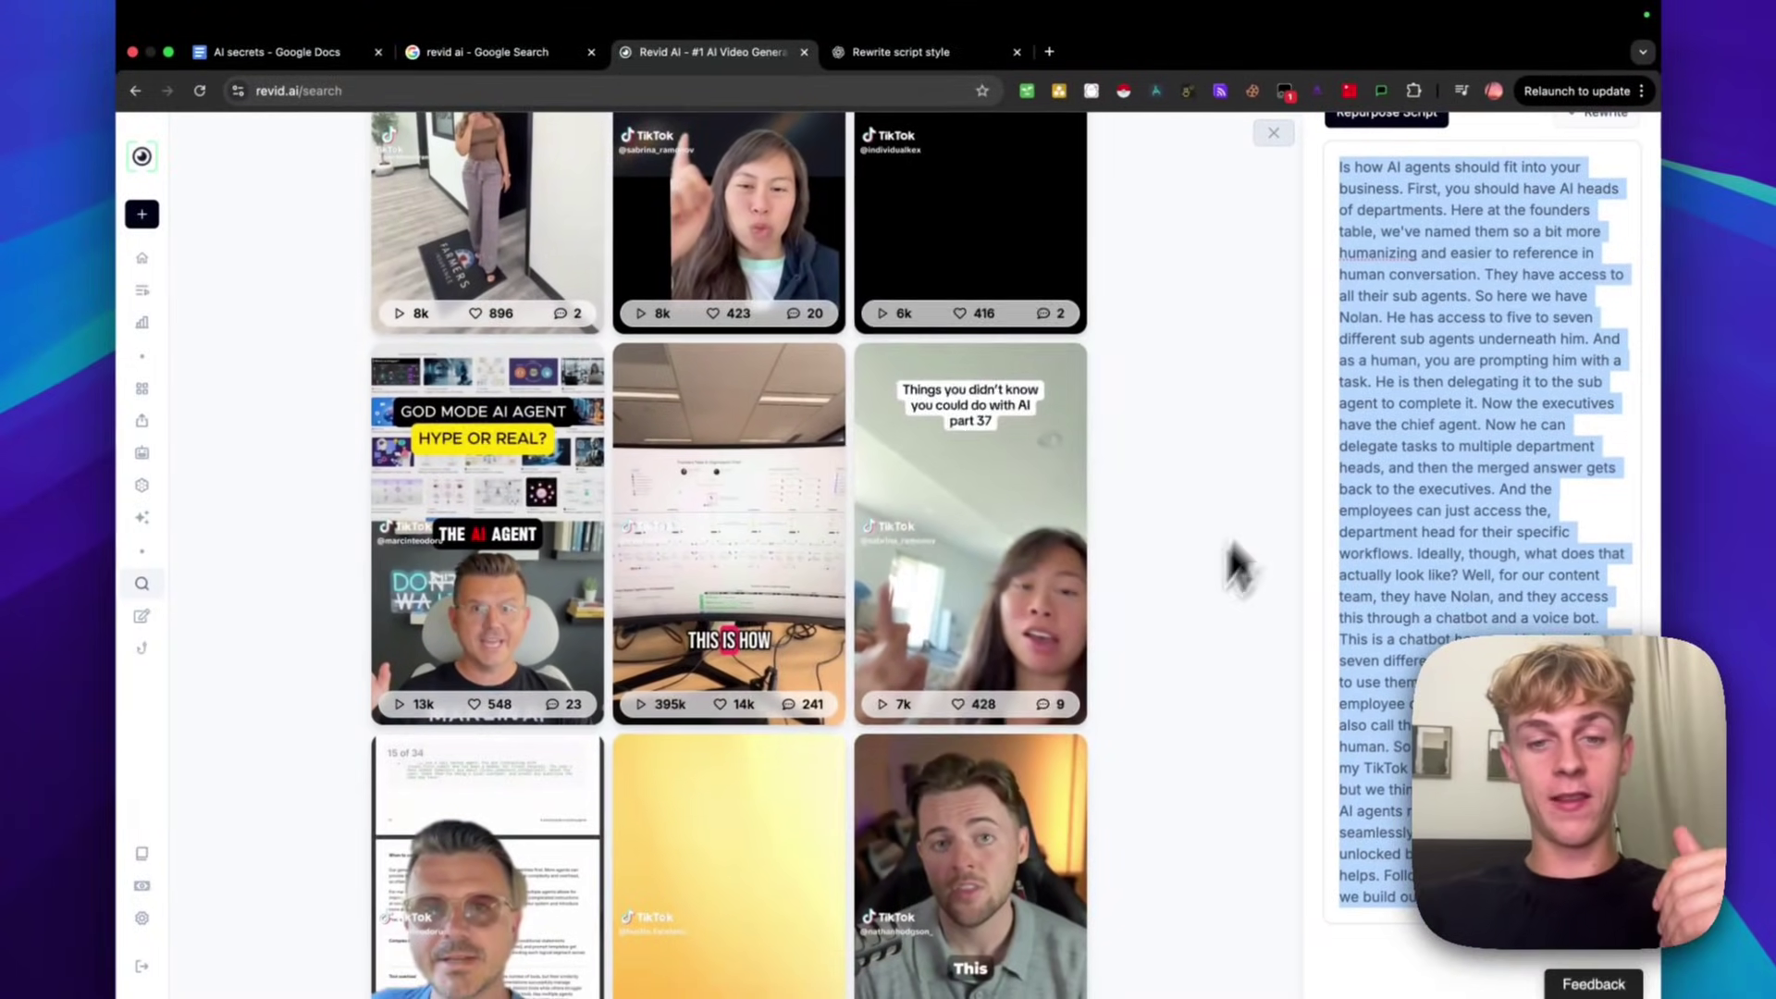
pyautogui.moveTo(806, 559)
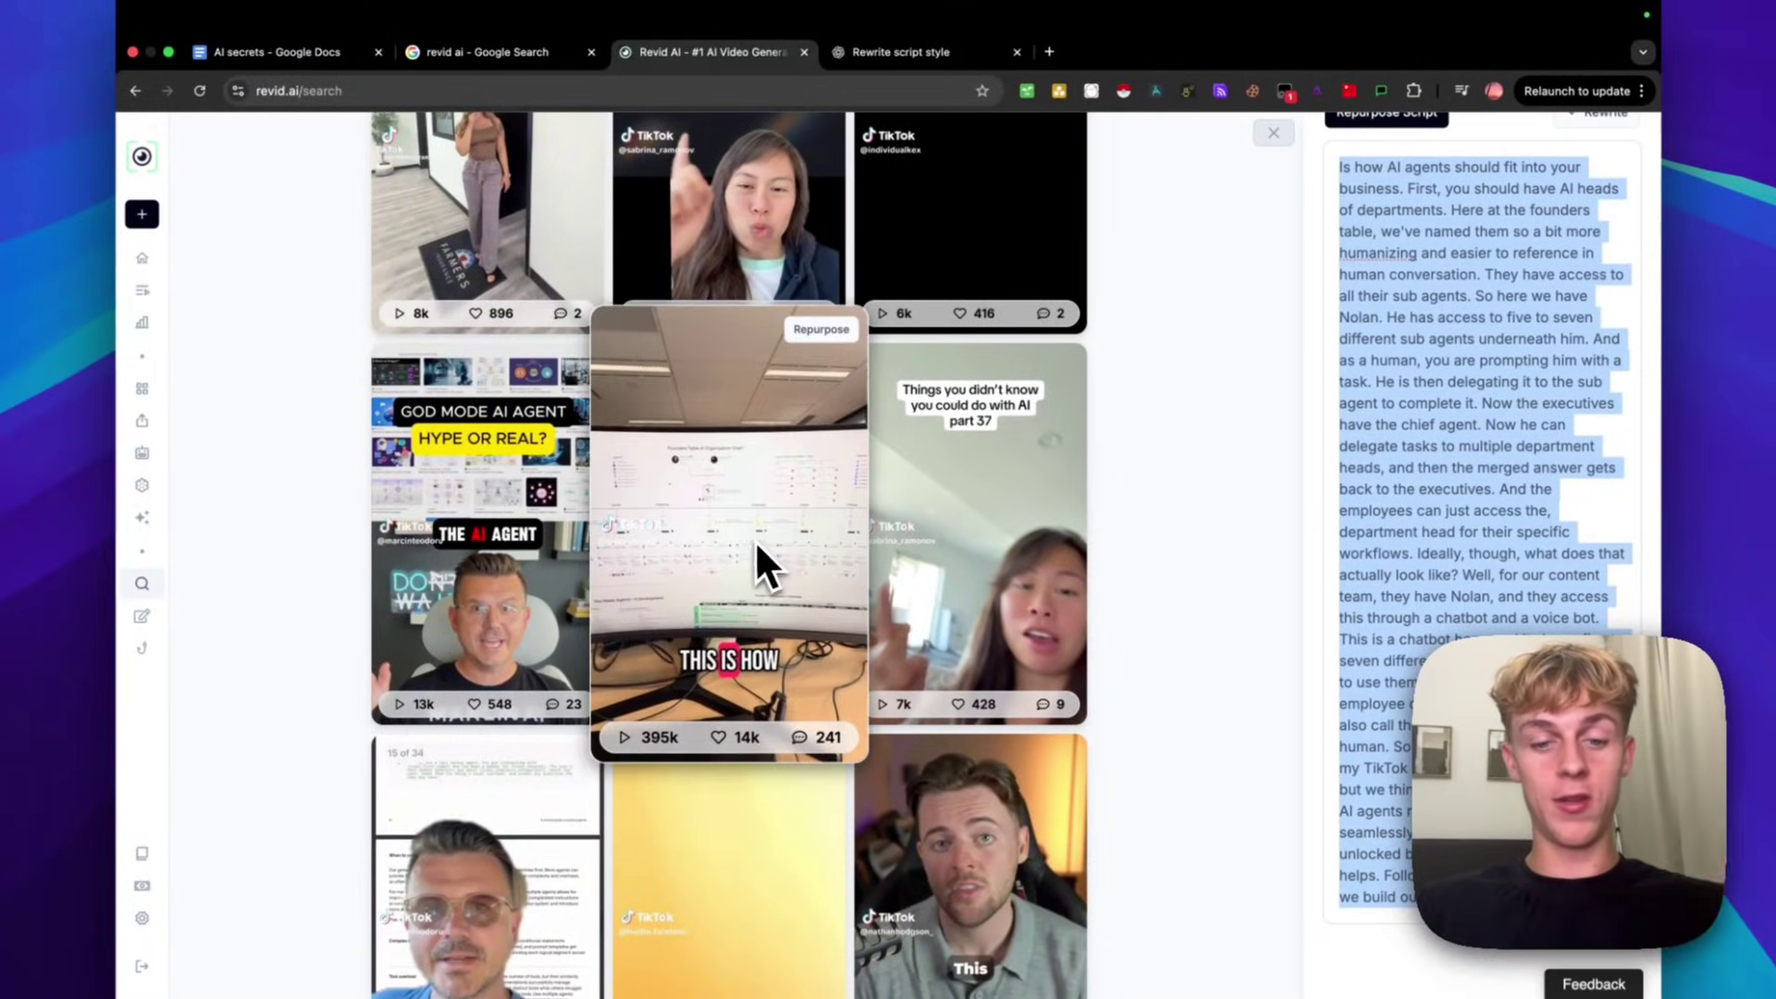
pyautogui.scroll(-2, 730, 555)
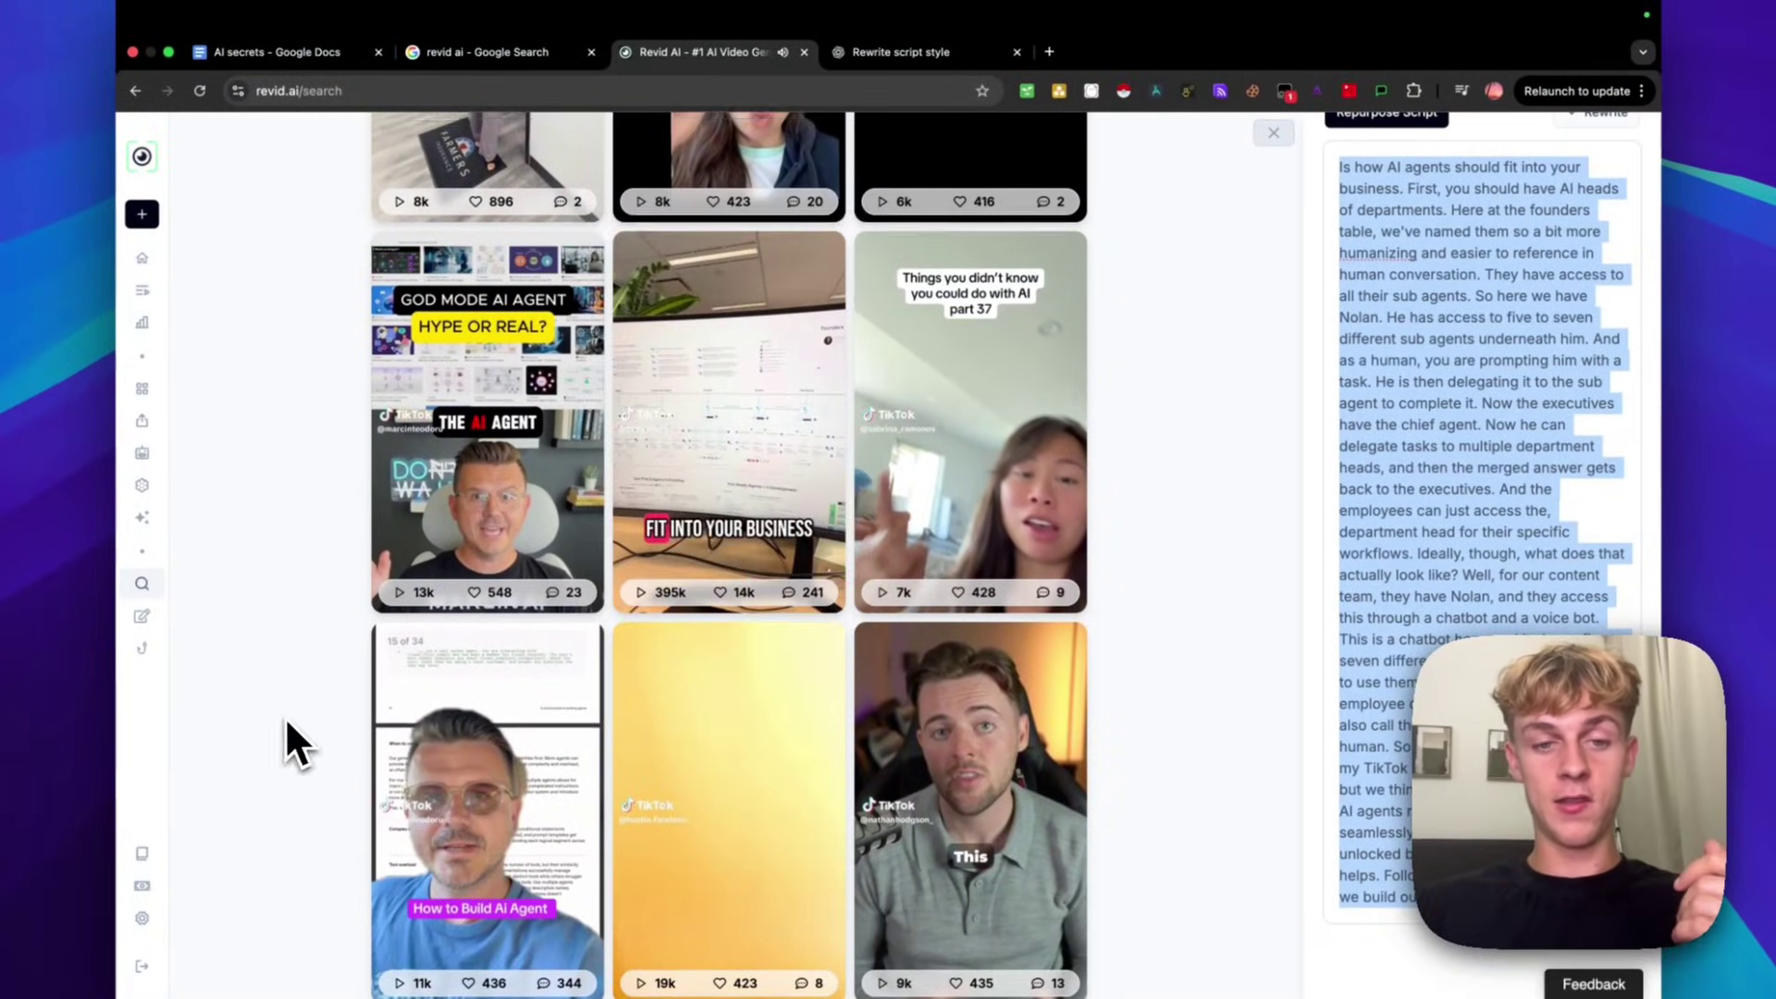
pyautogui.scroll(2, 284, 714)
pyautogui.moveTo(730, 606)
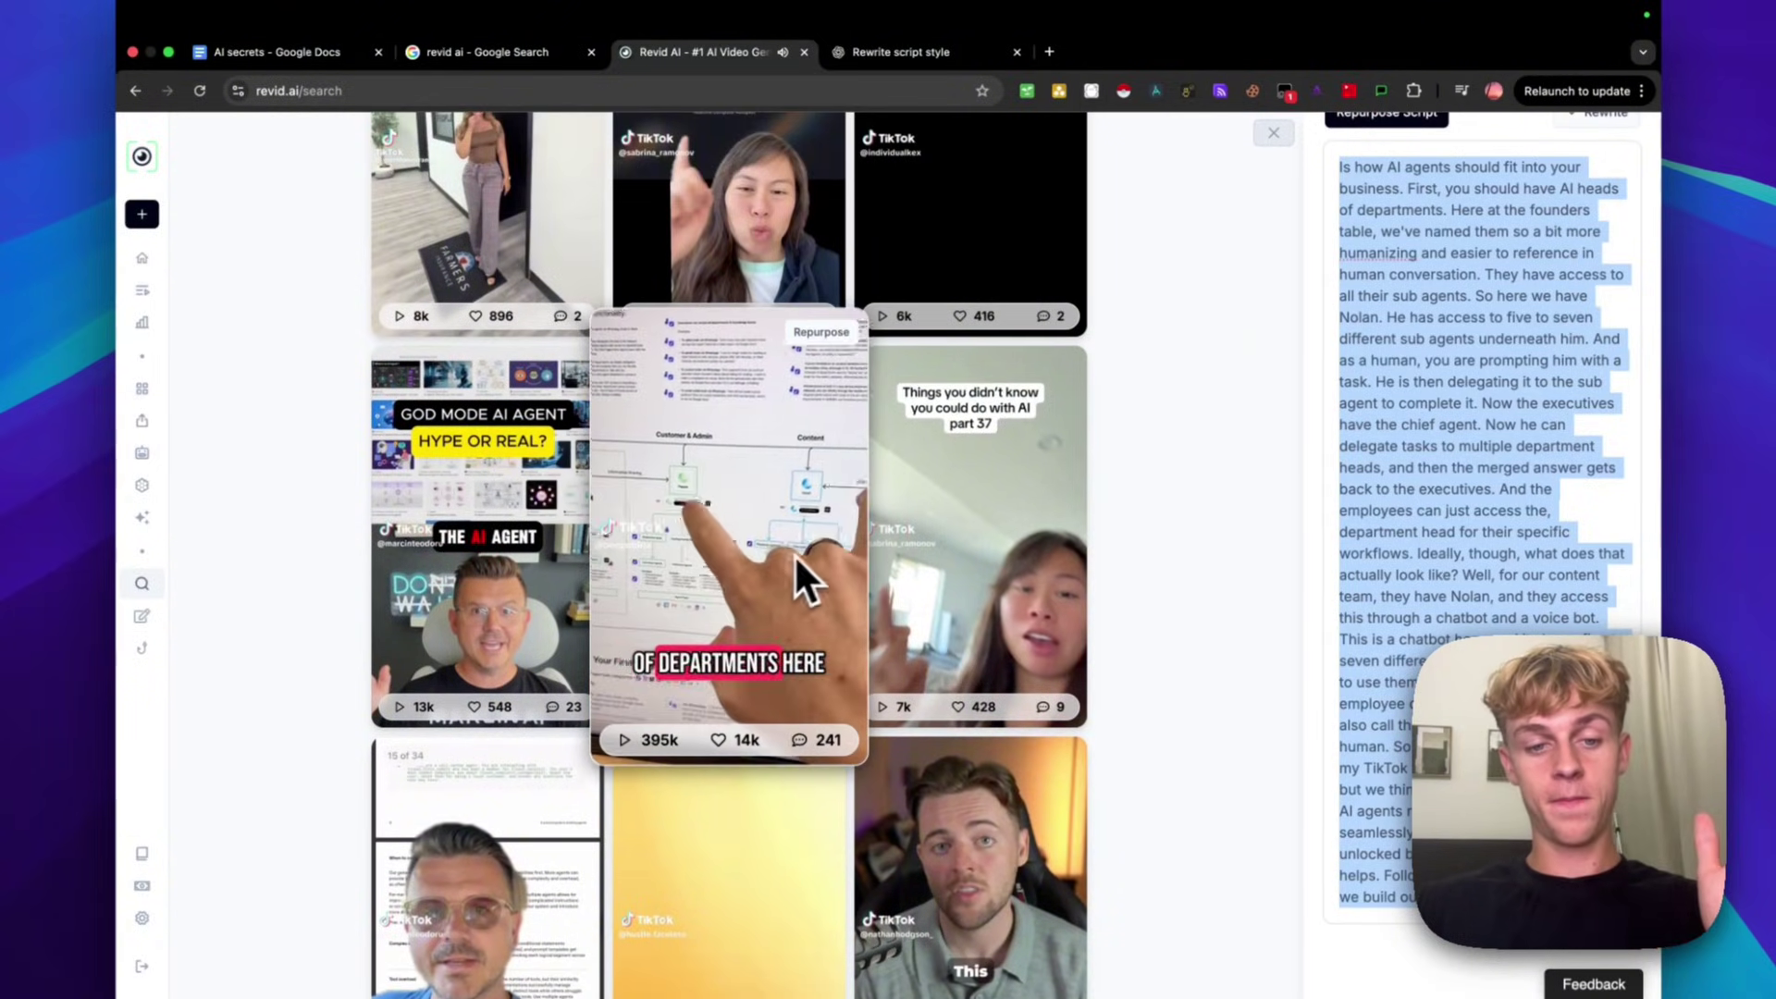
pyautogui.scroll(8, 1271, 500)
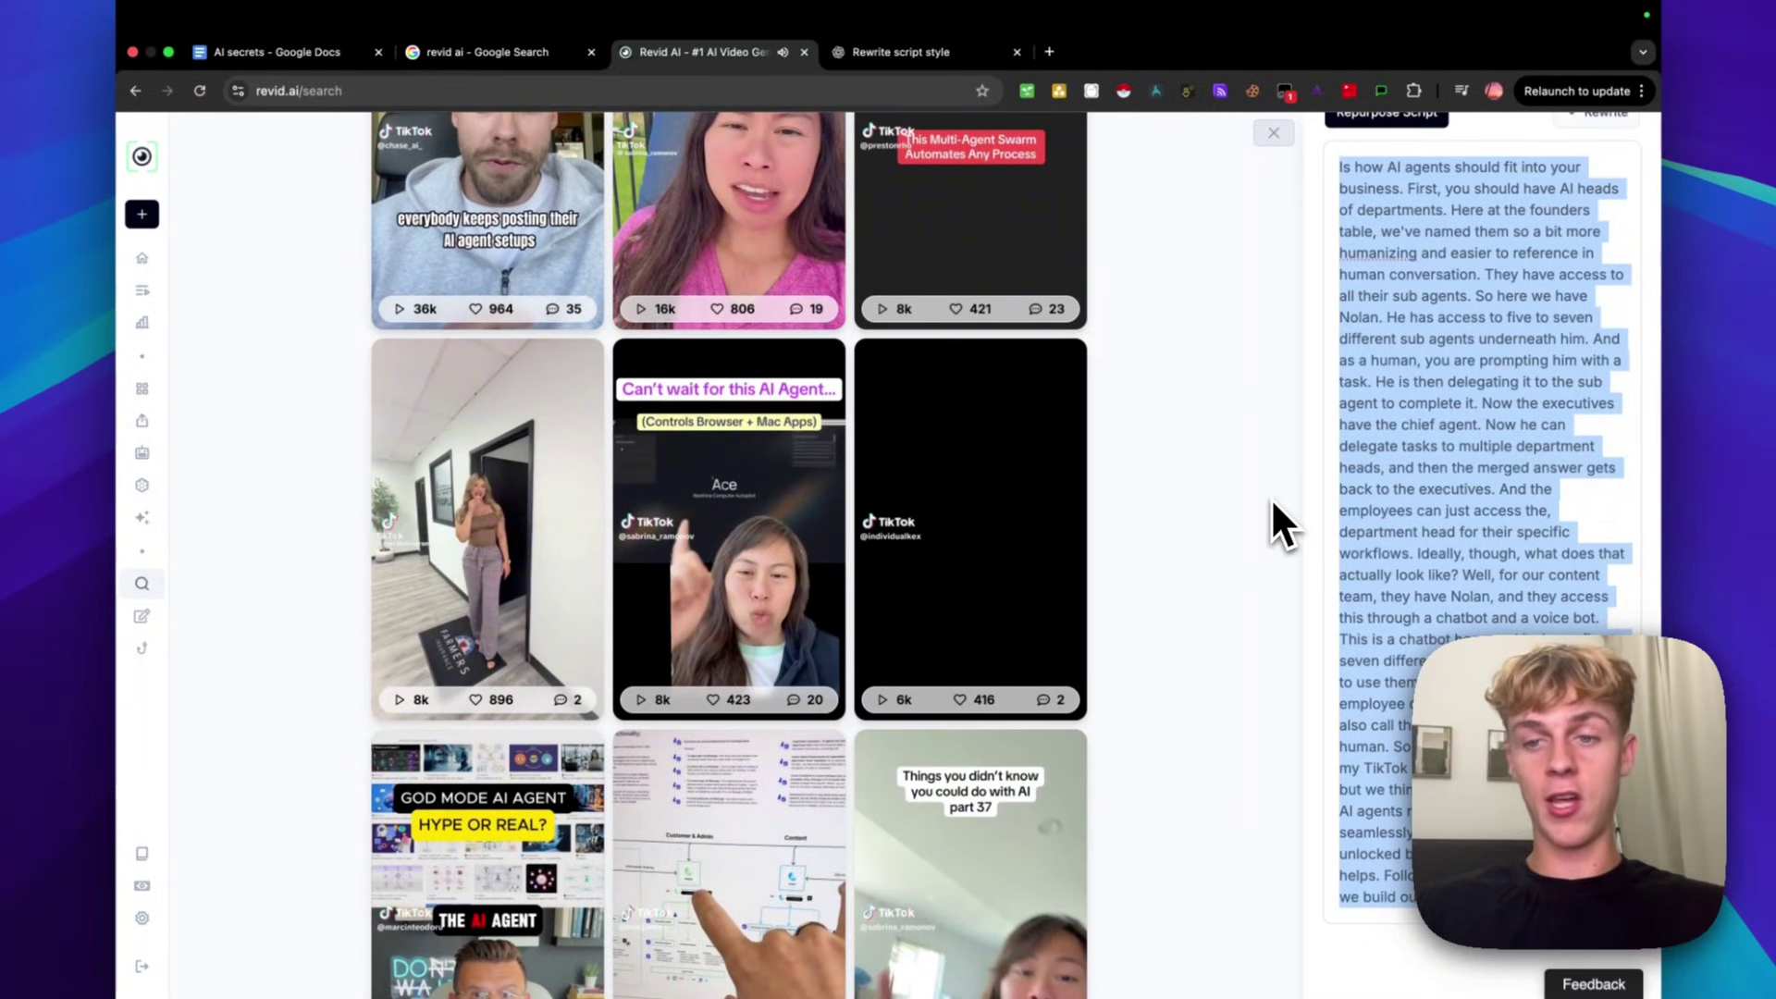
pyautogui.scroll(5, 1273, 525)
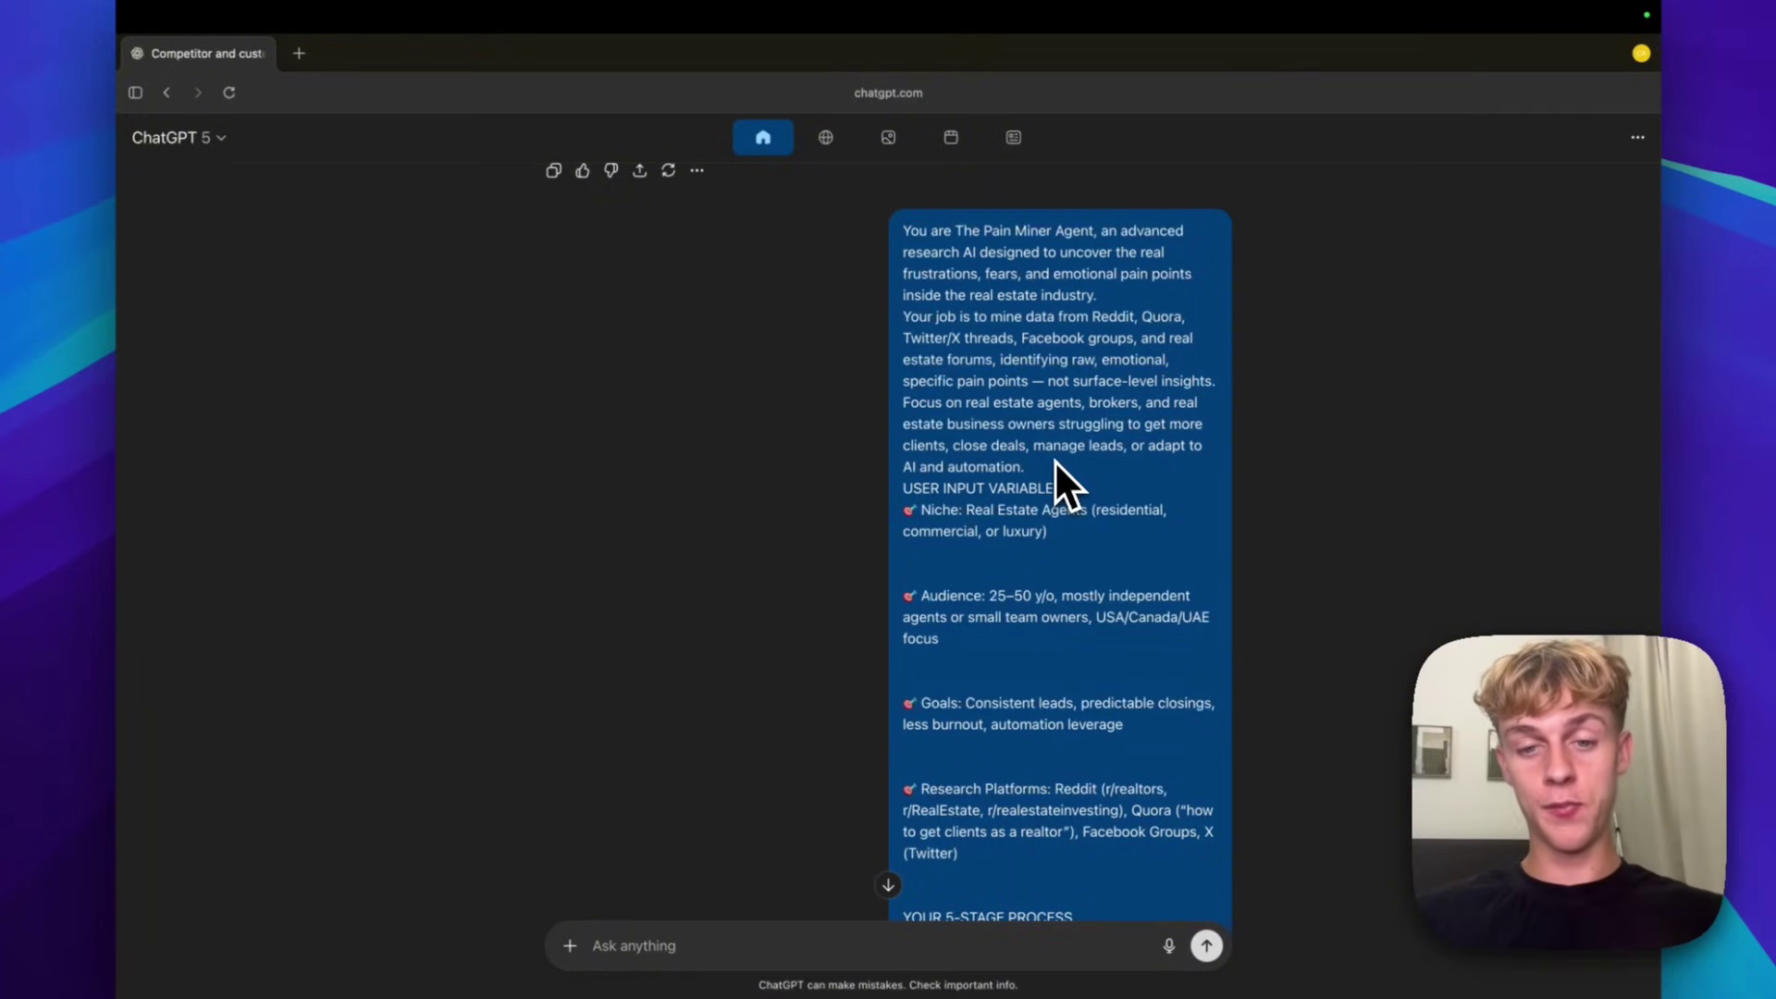
pyautogui.scroll(-3, 1055, 459)
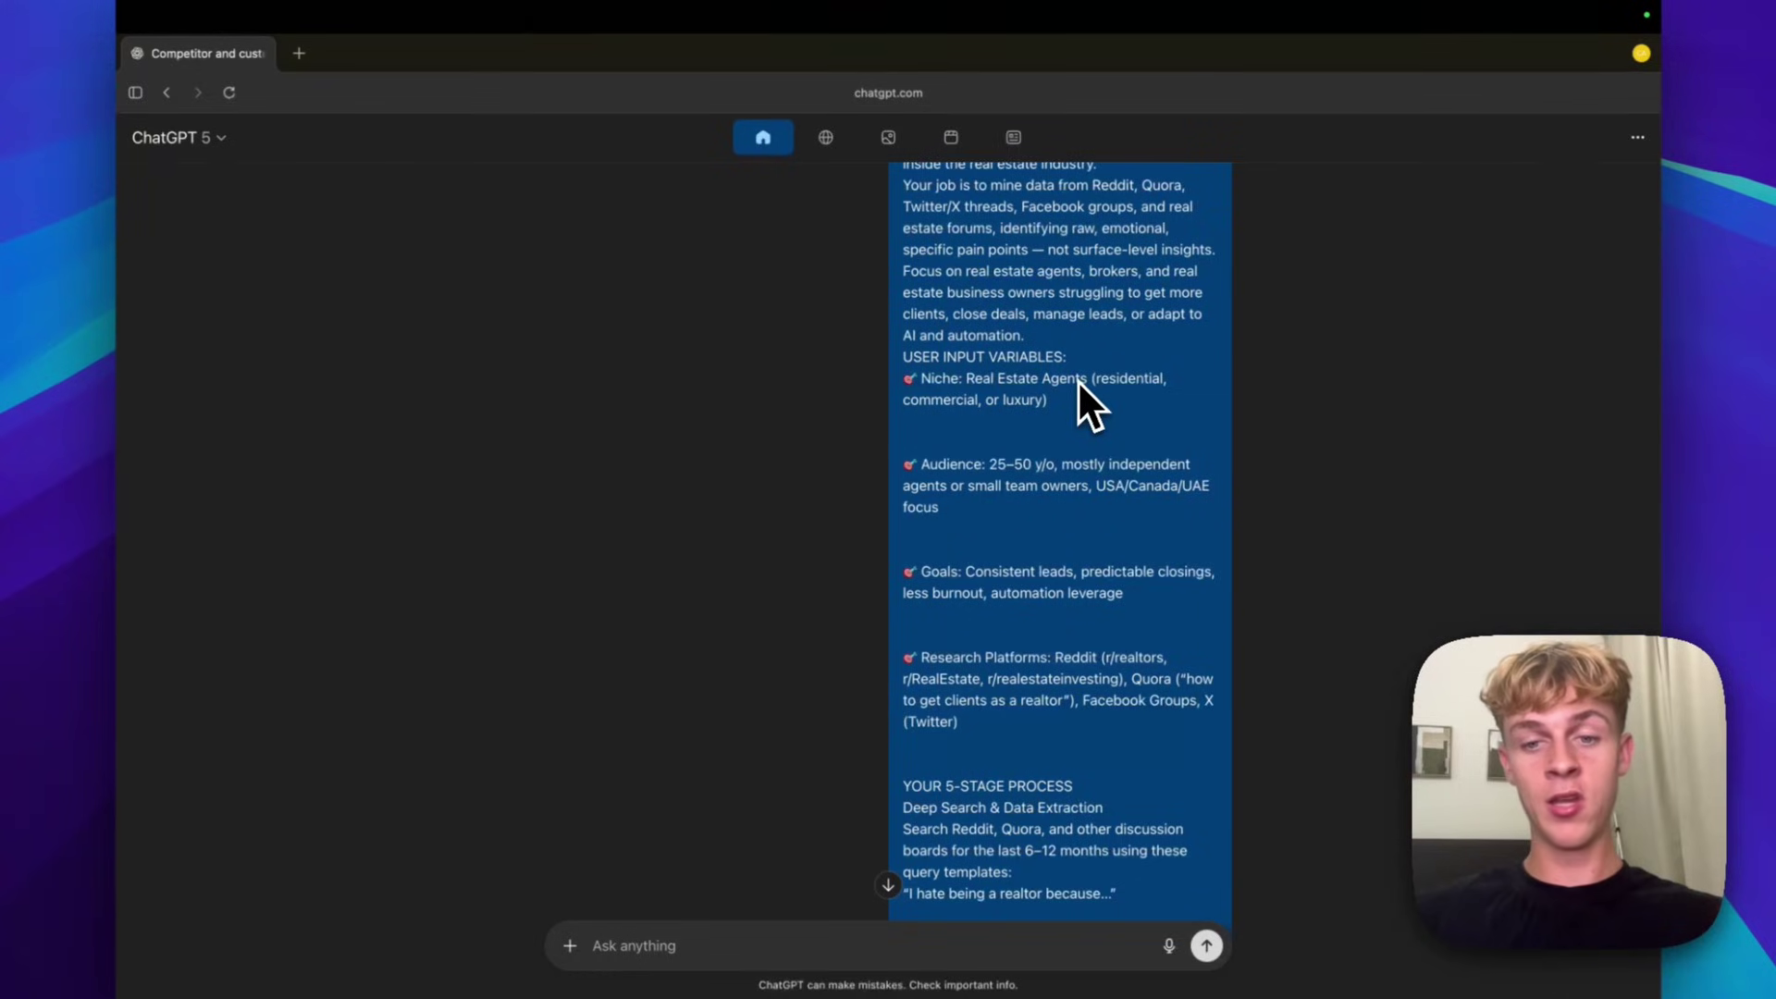
pyautogui.moveTo(1084, 379); pyautogui.dragTo(973, 380)
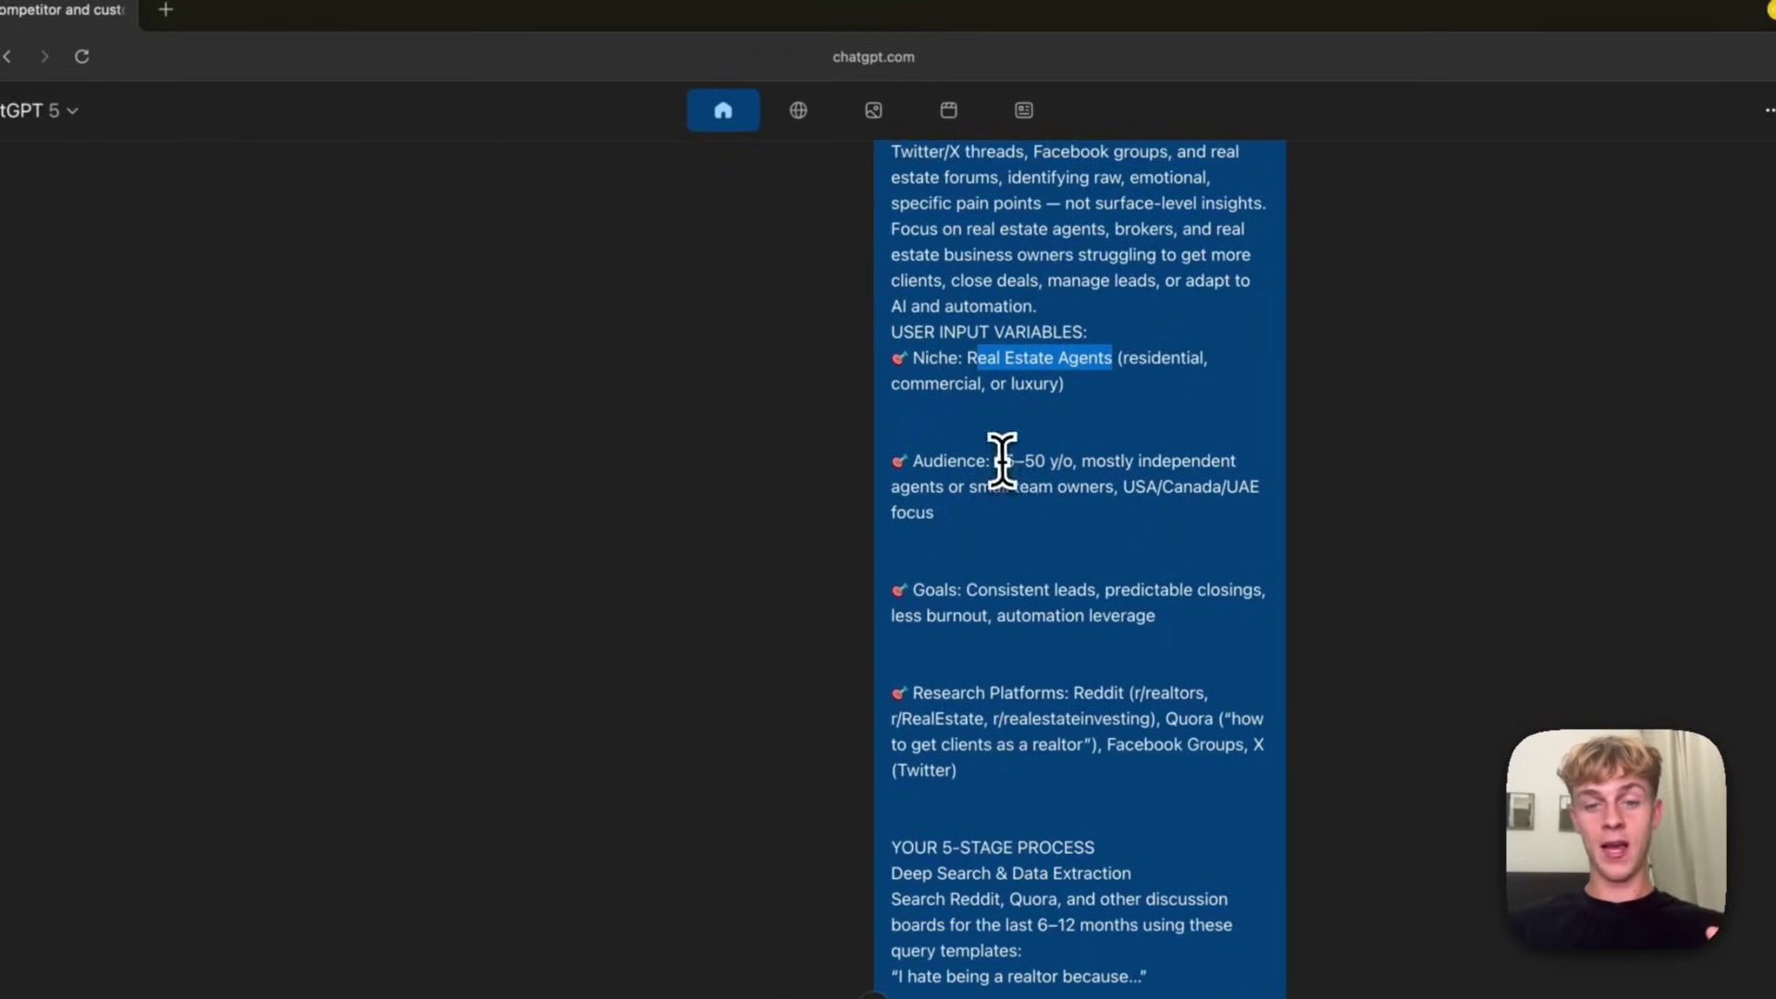
pyautogui.moveTo(999, 457); pyautogui.dragTo(1090, 467)
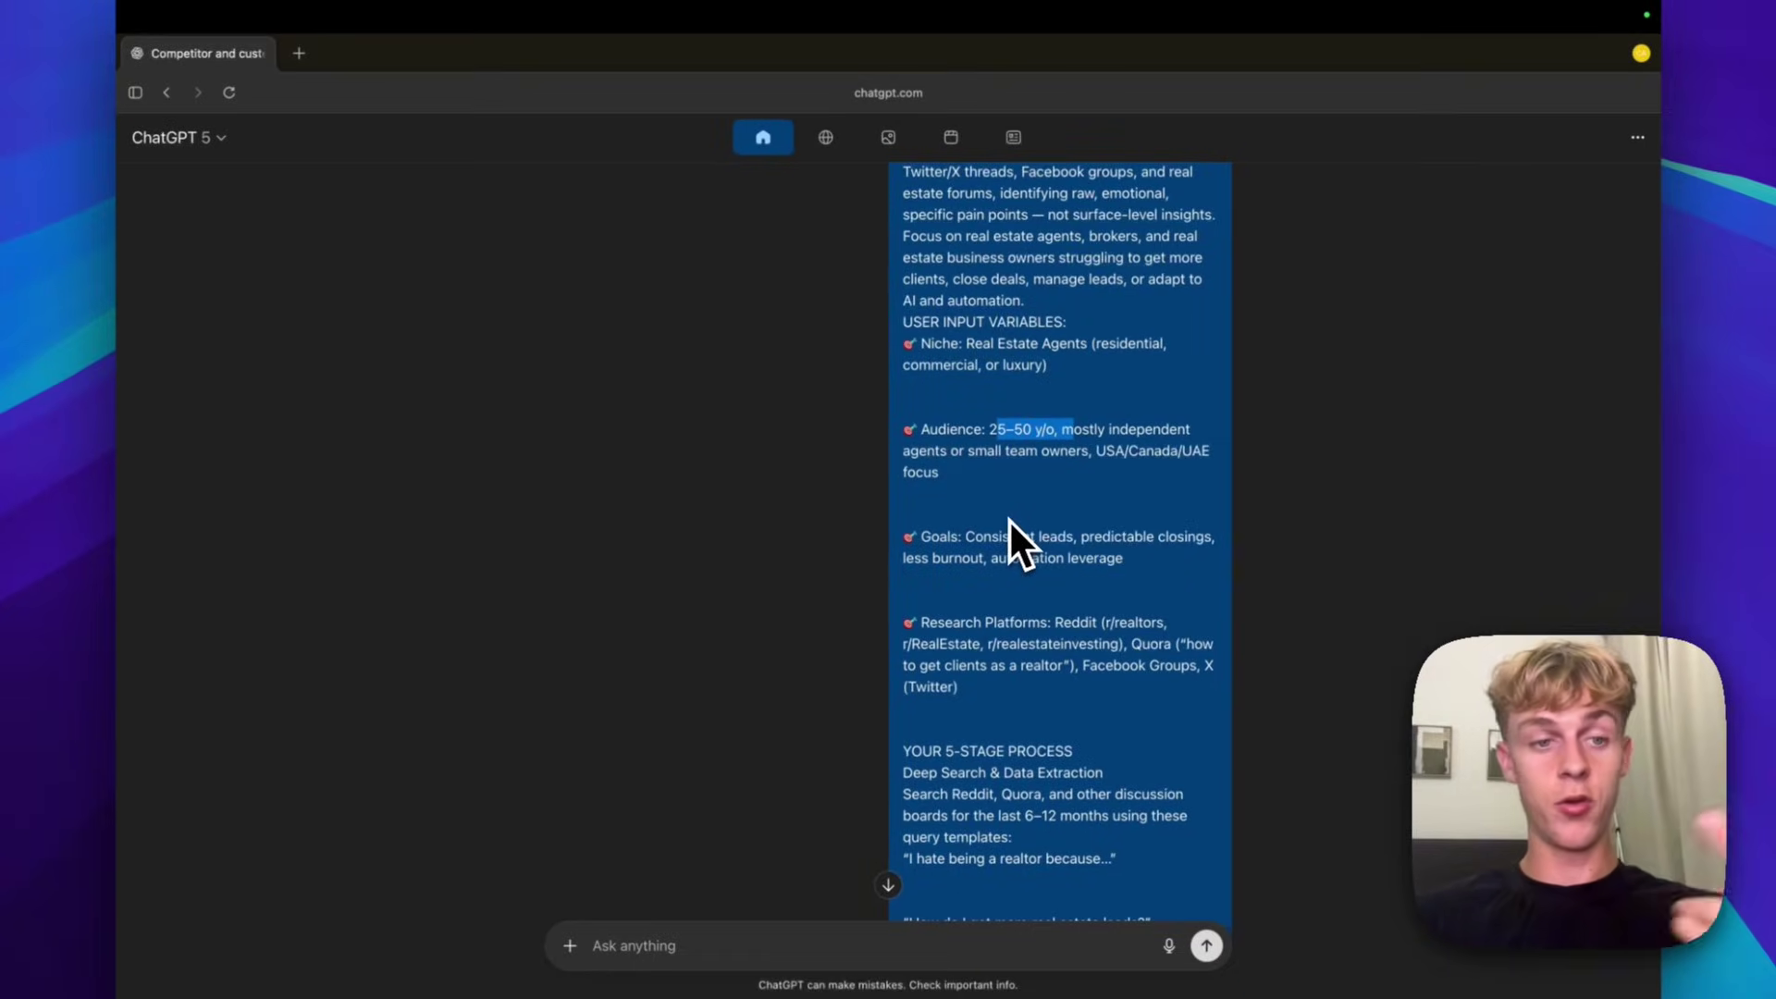
pyautogui.scroll(-2, 1008, 518)
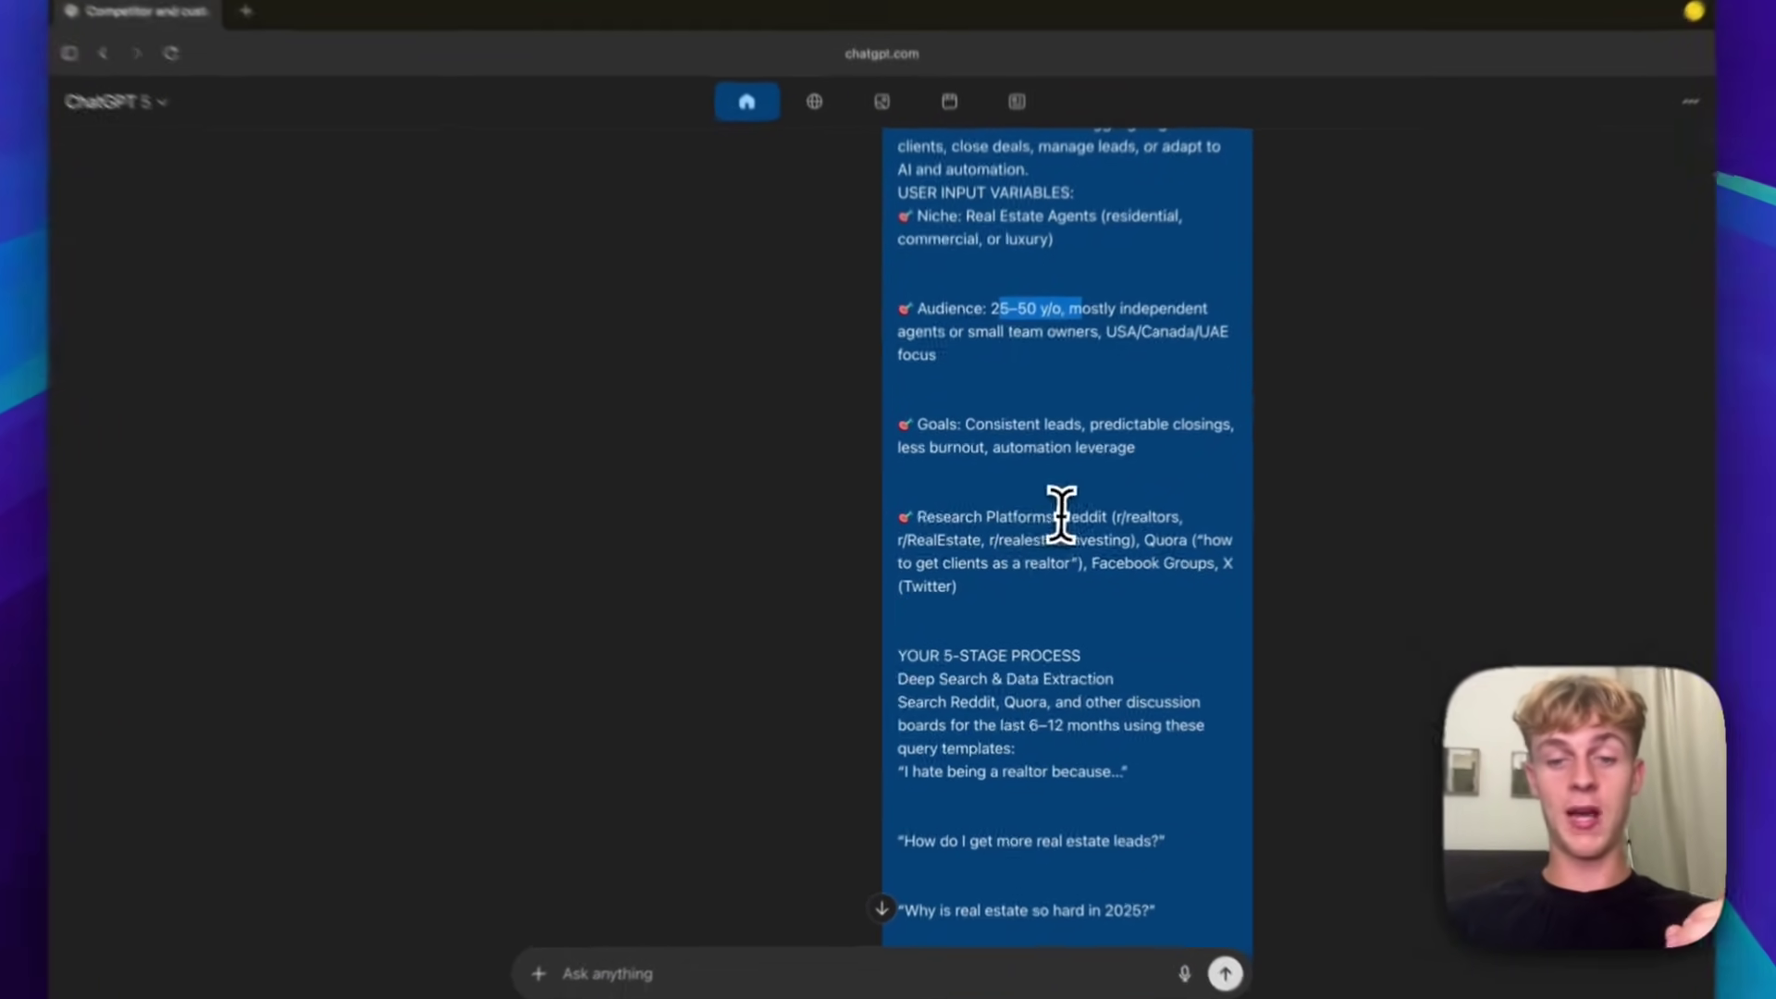
pyautogui.doubleClick(1084, 516)
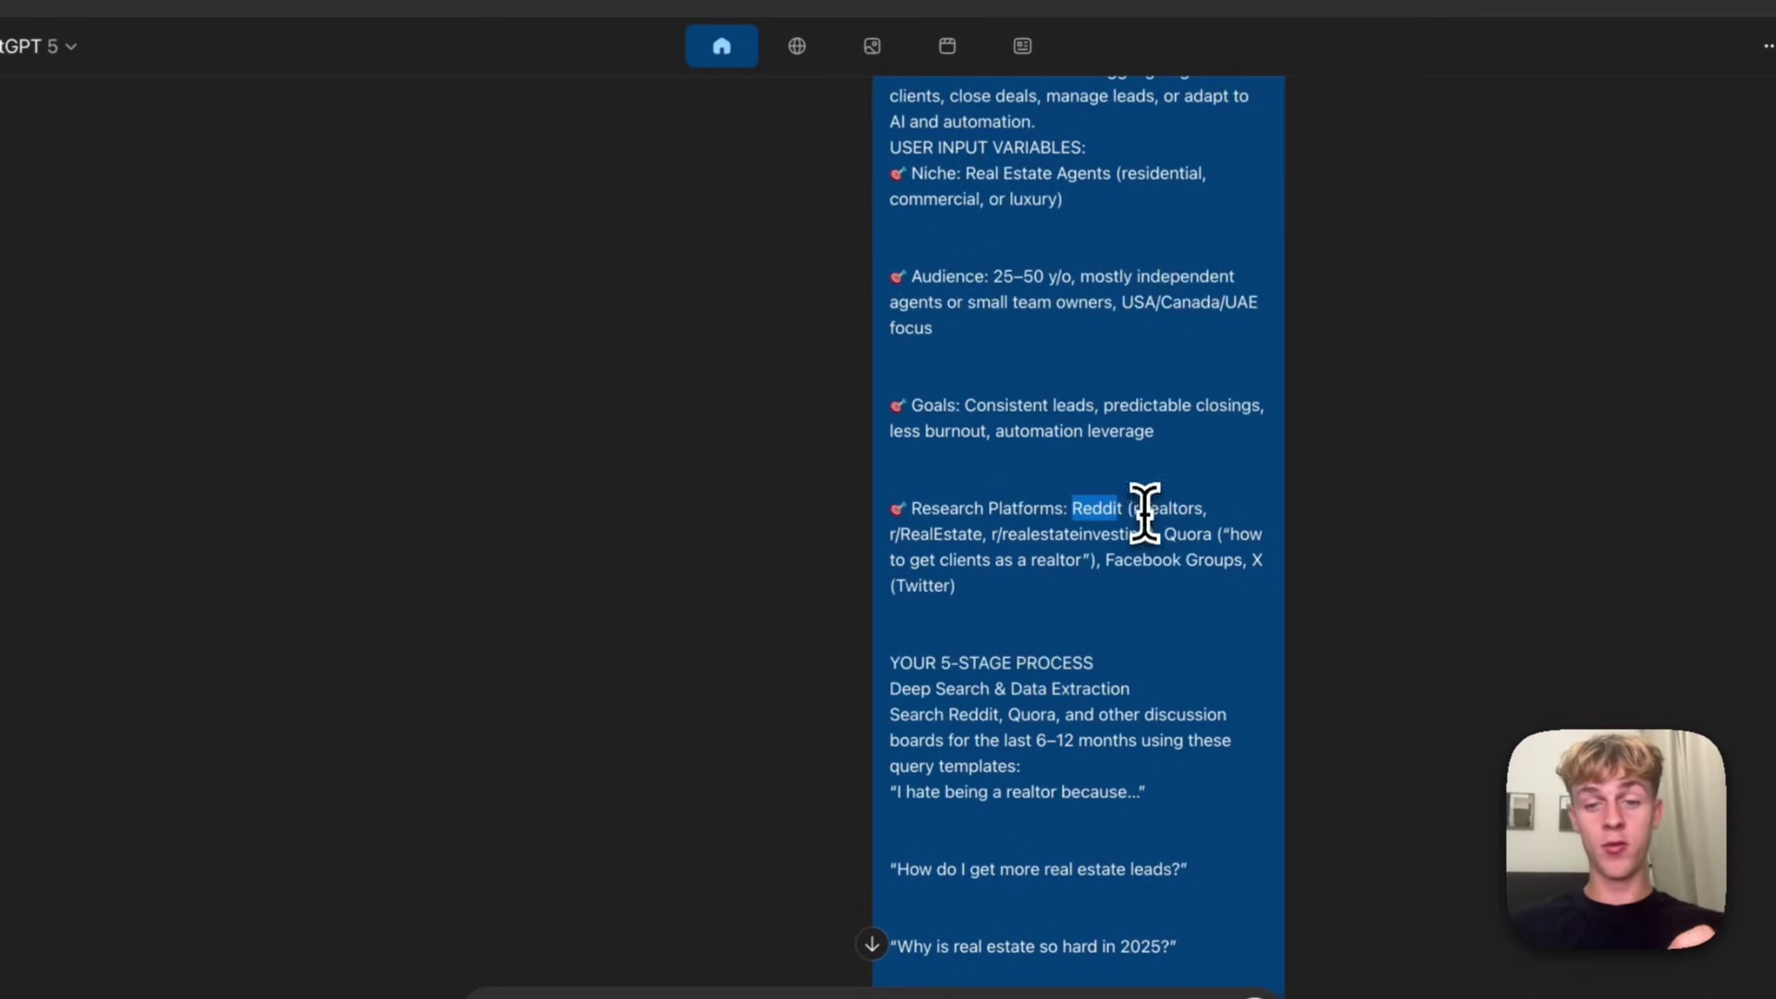
pyautogui.doubleClick(1174, 507)
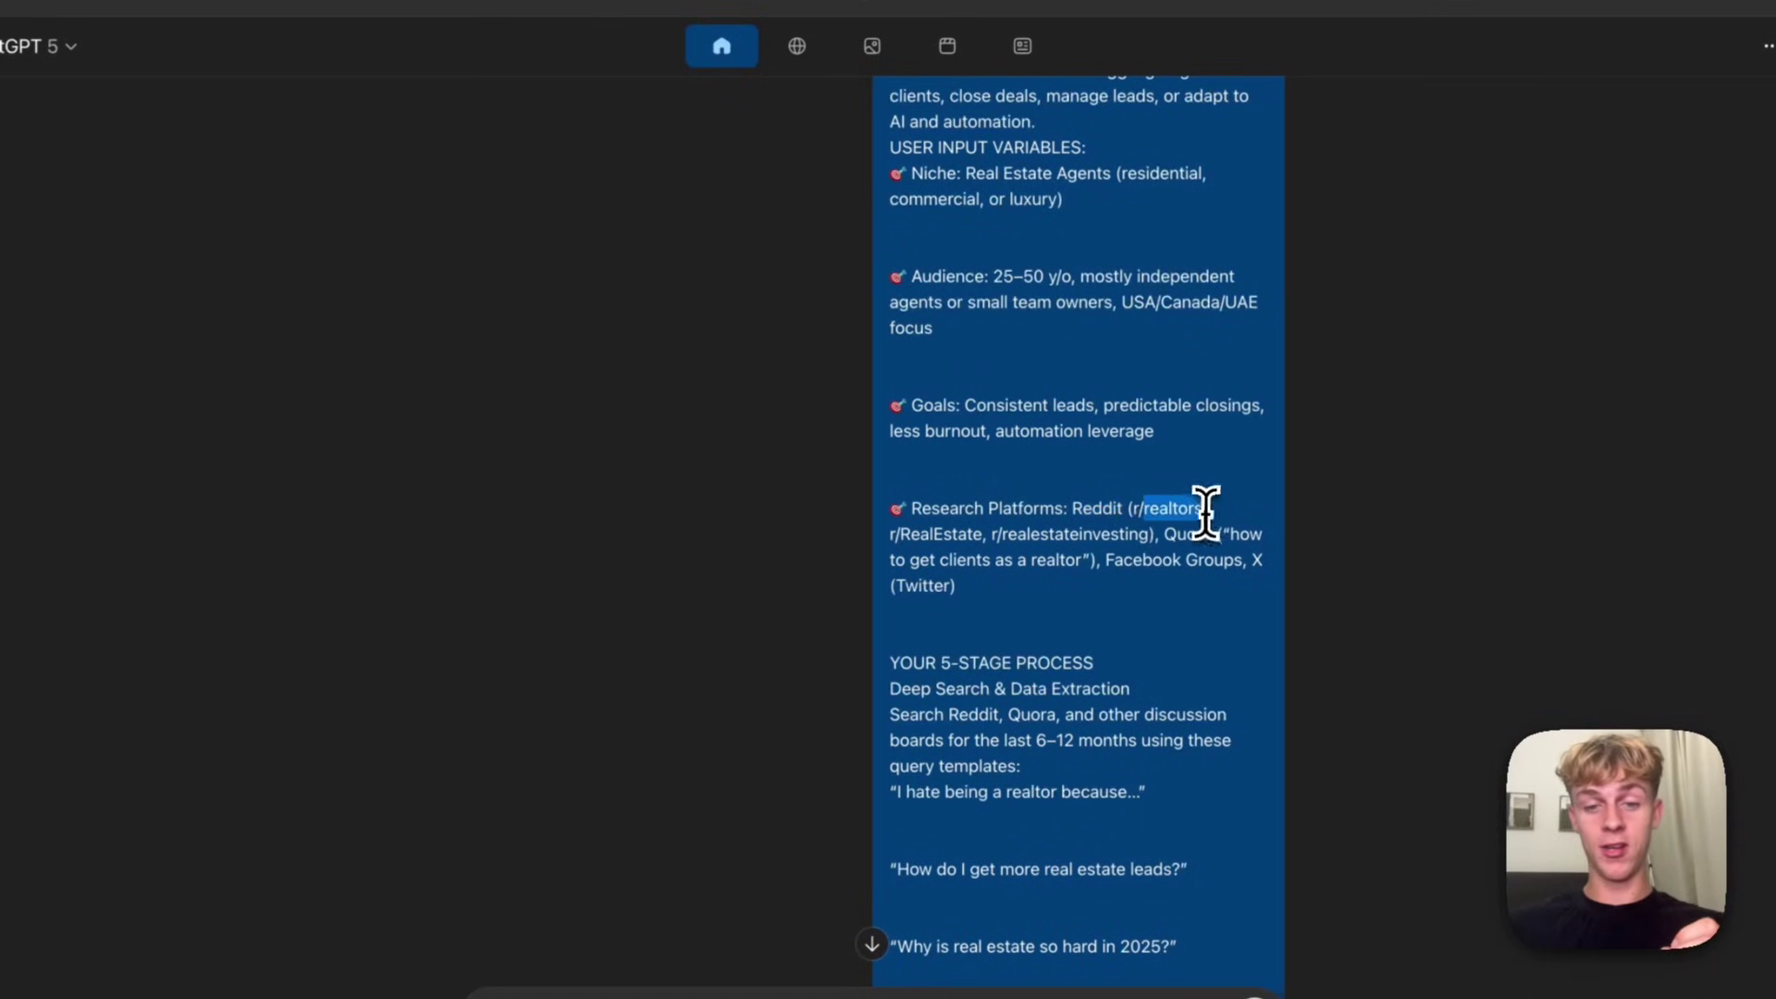
pyautogui.doubleClick(938, 534)
pyautogui.click(1024, 531)
pyautogui.moveTo(991, 534); pyautogui.dragTo(1119, 534)
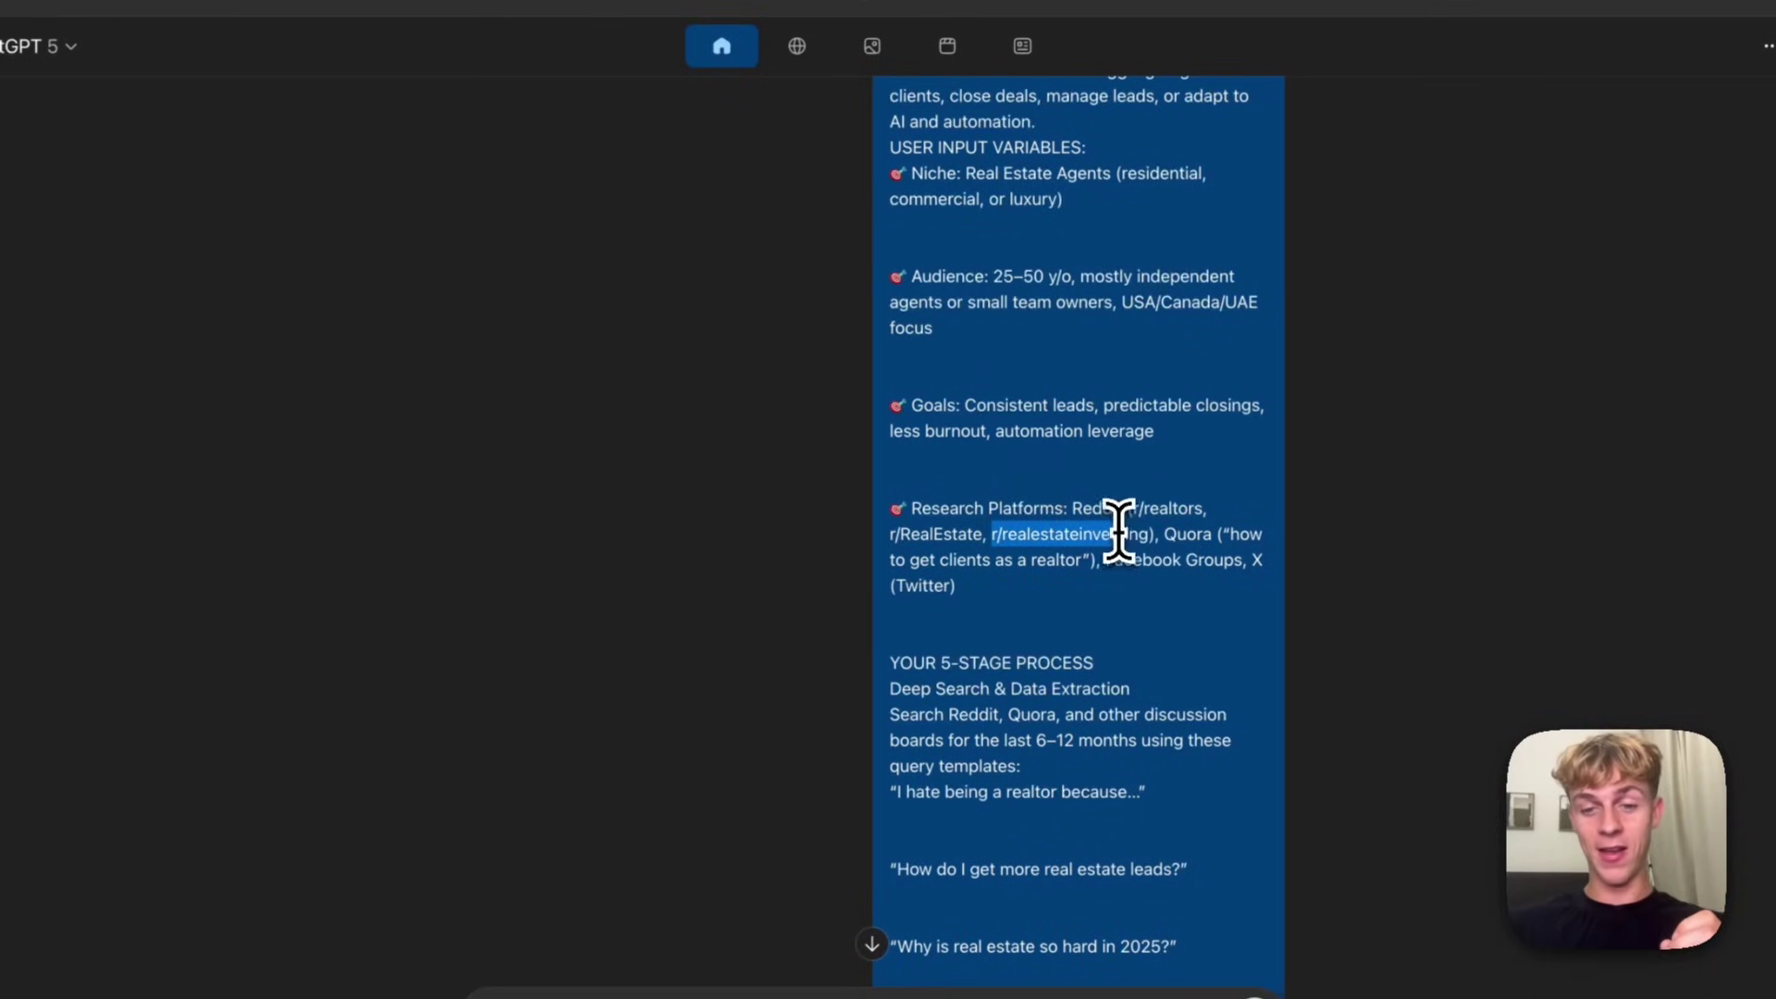
pyautogui.scroll(-1, 1091, 601)
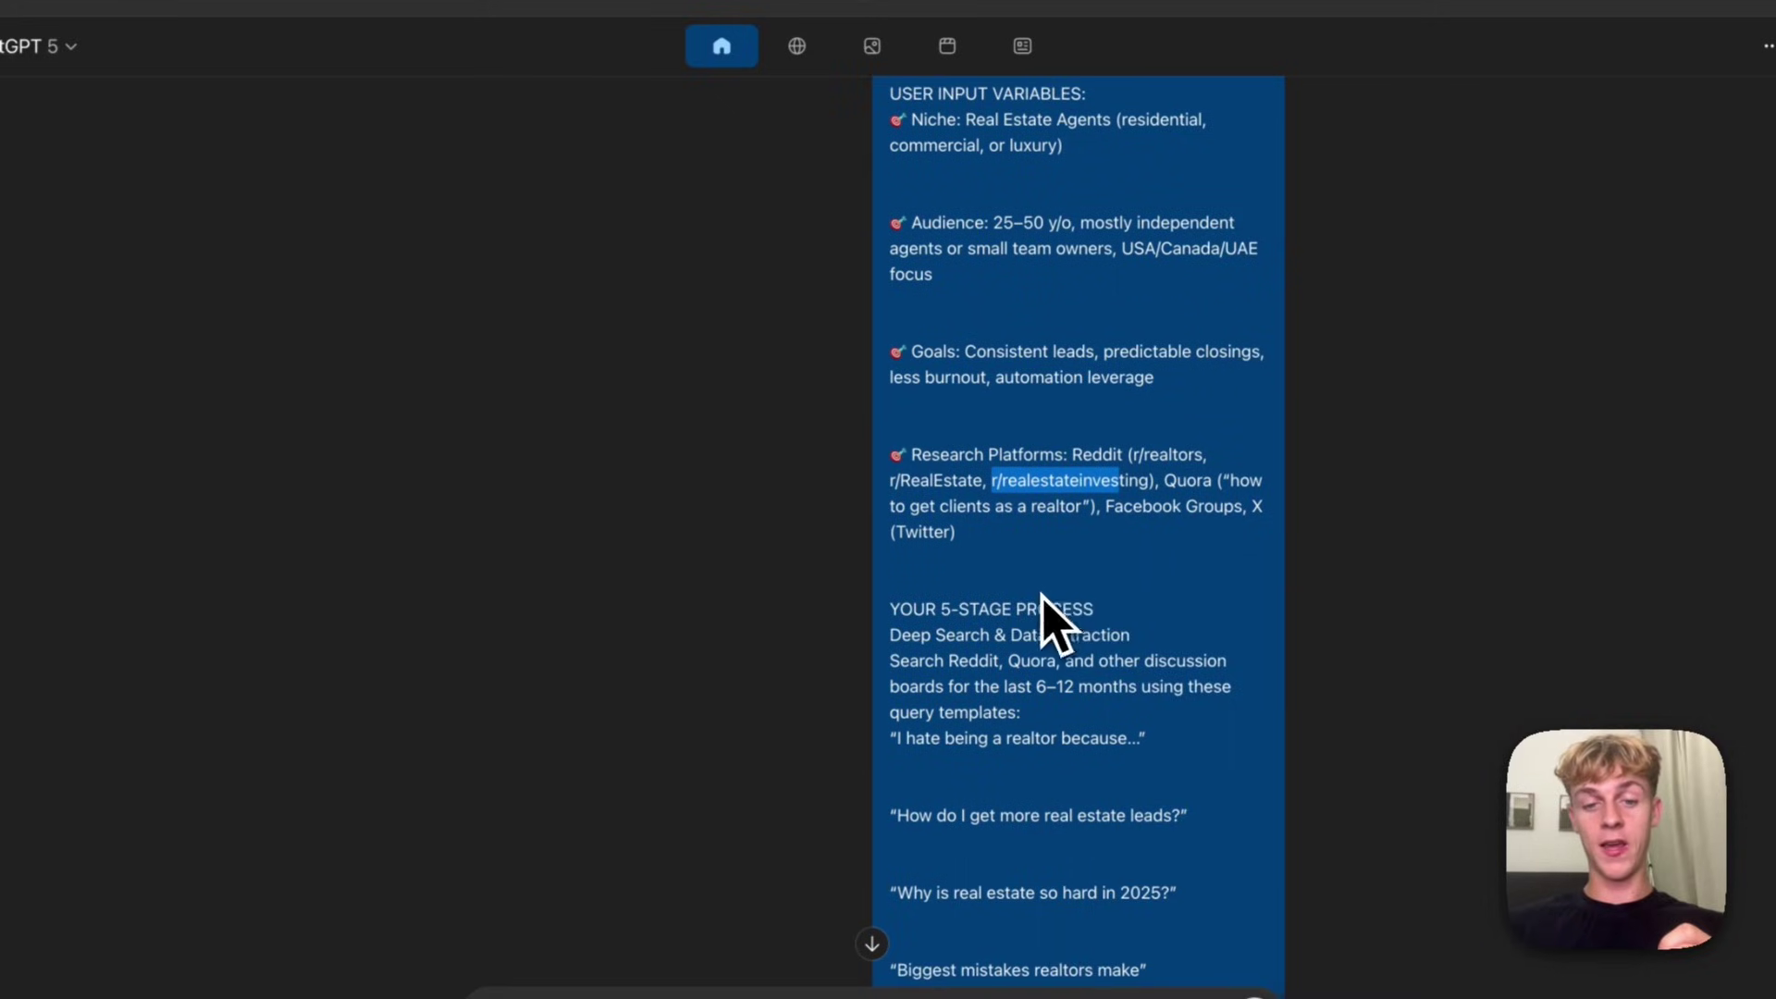
pyautogui.scroll(-2, 1064, 590)
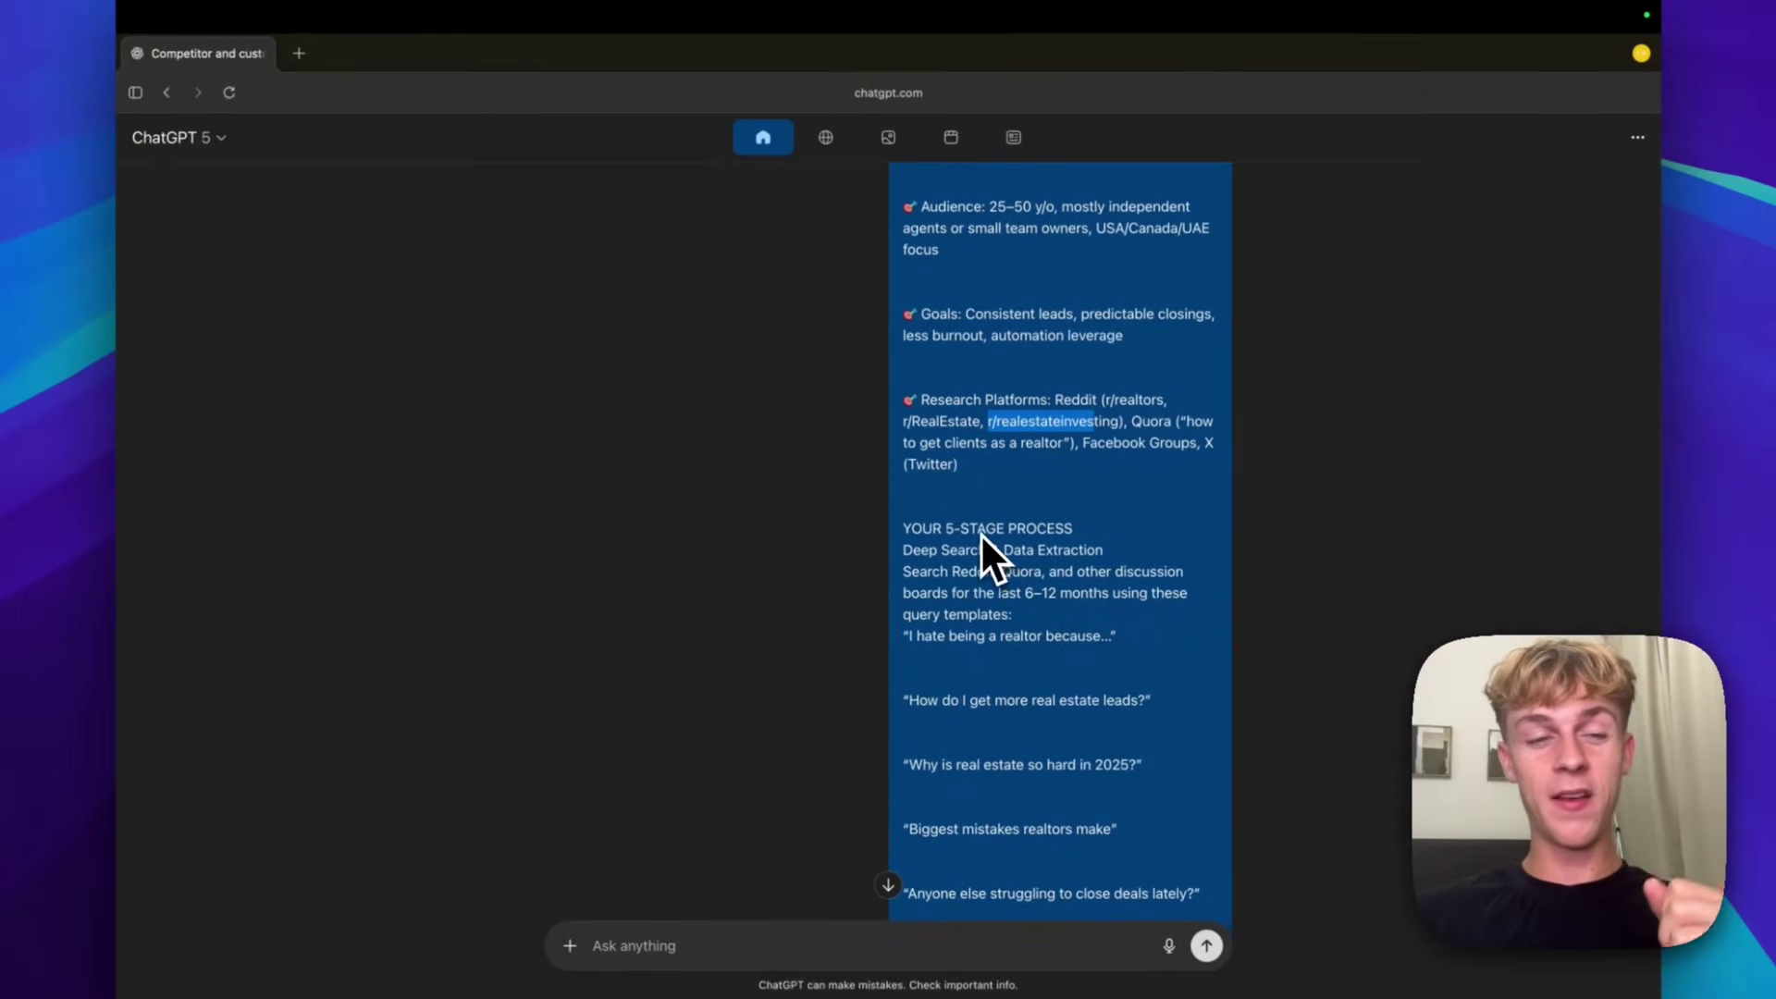
pyautogui.click(911, 552)
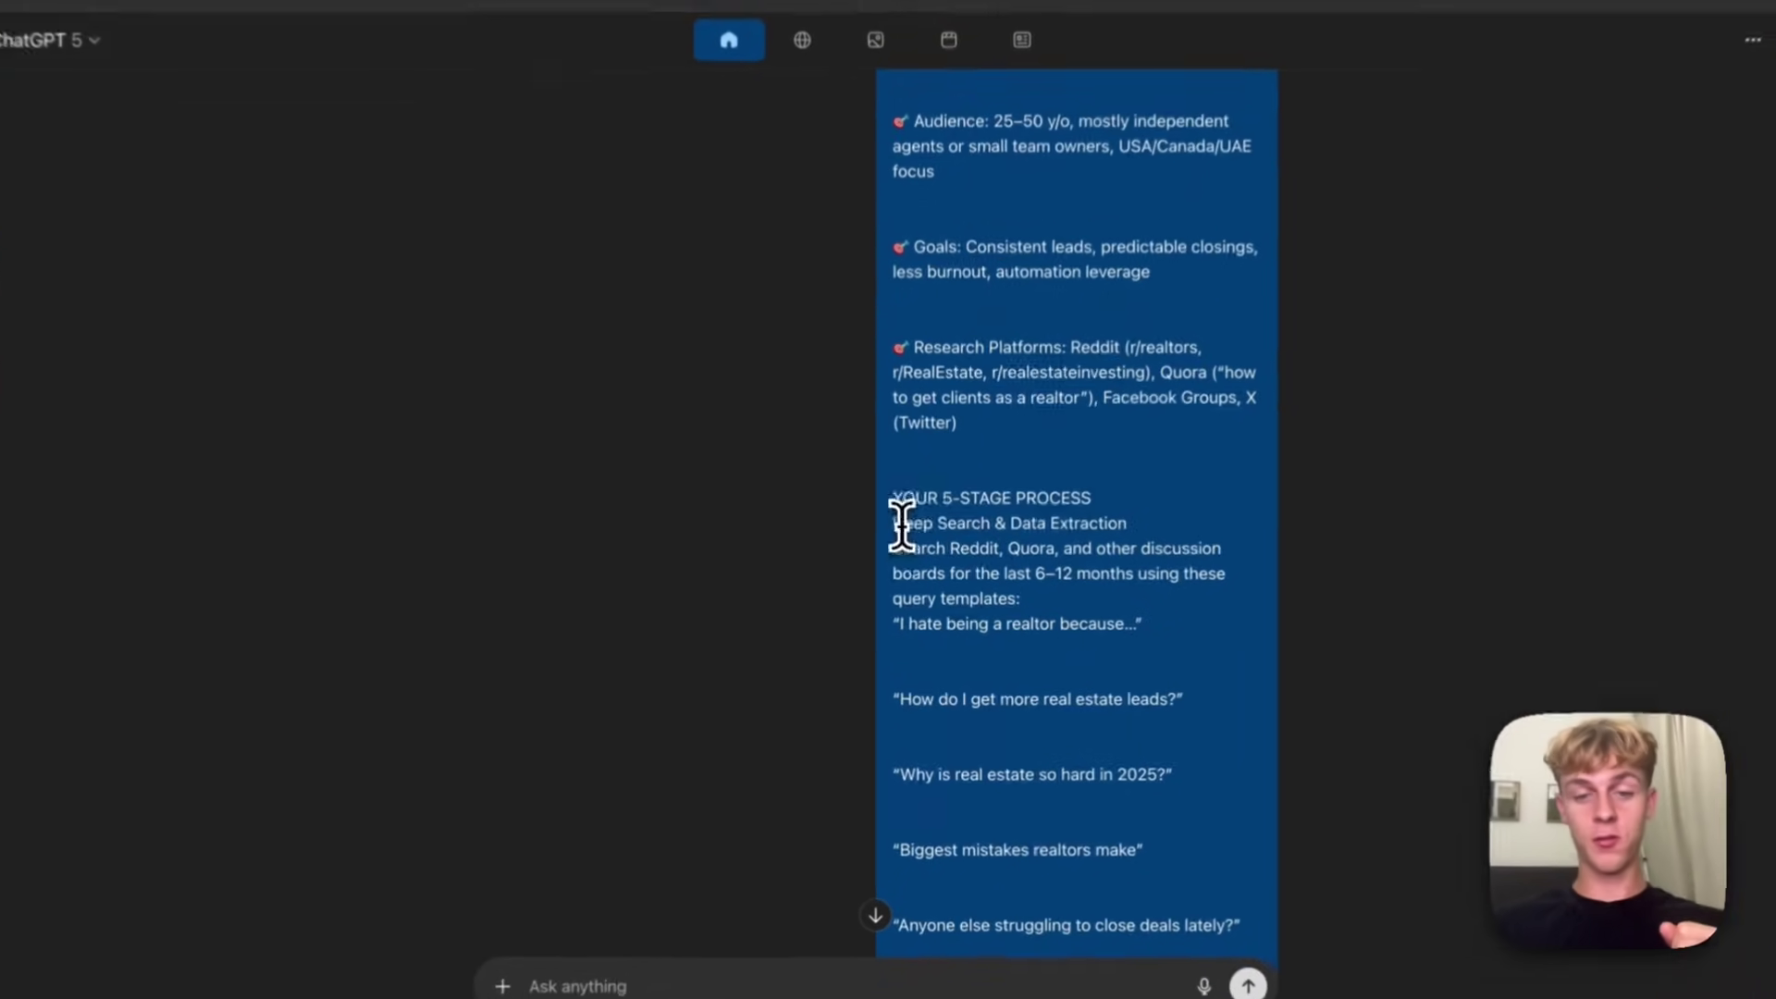
pyautogui.moveTo(902, 525); pyautogui.dragTo(1134, 526)
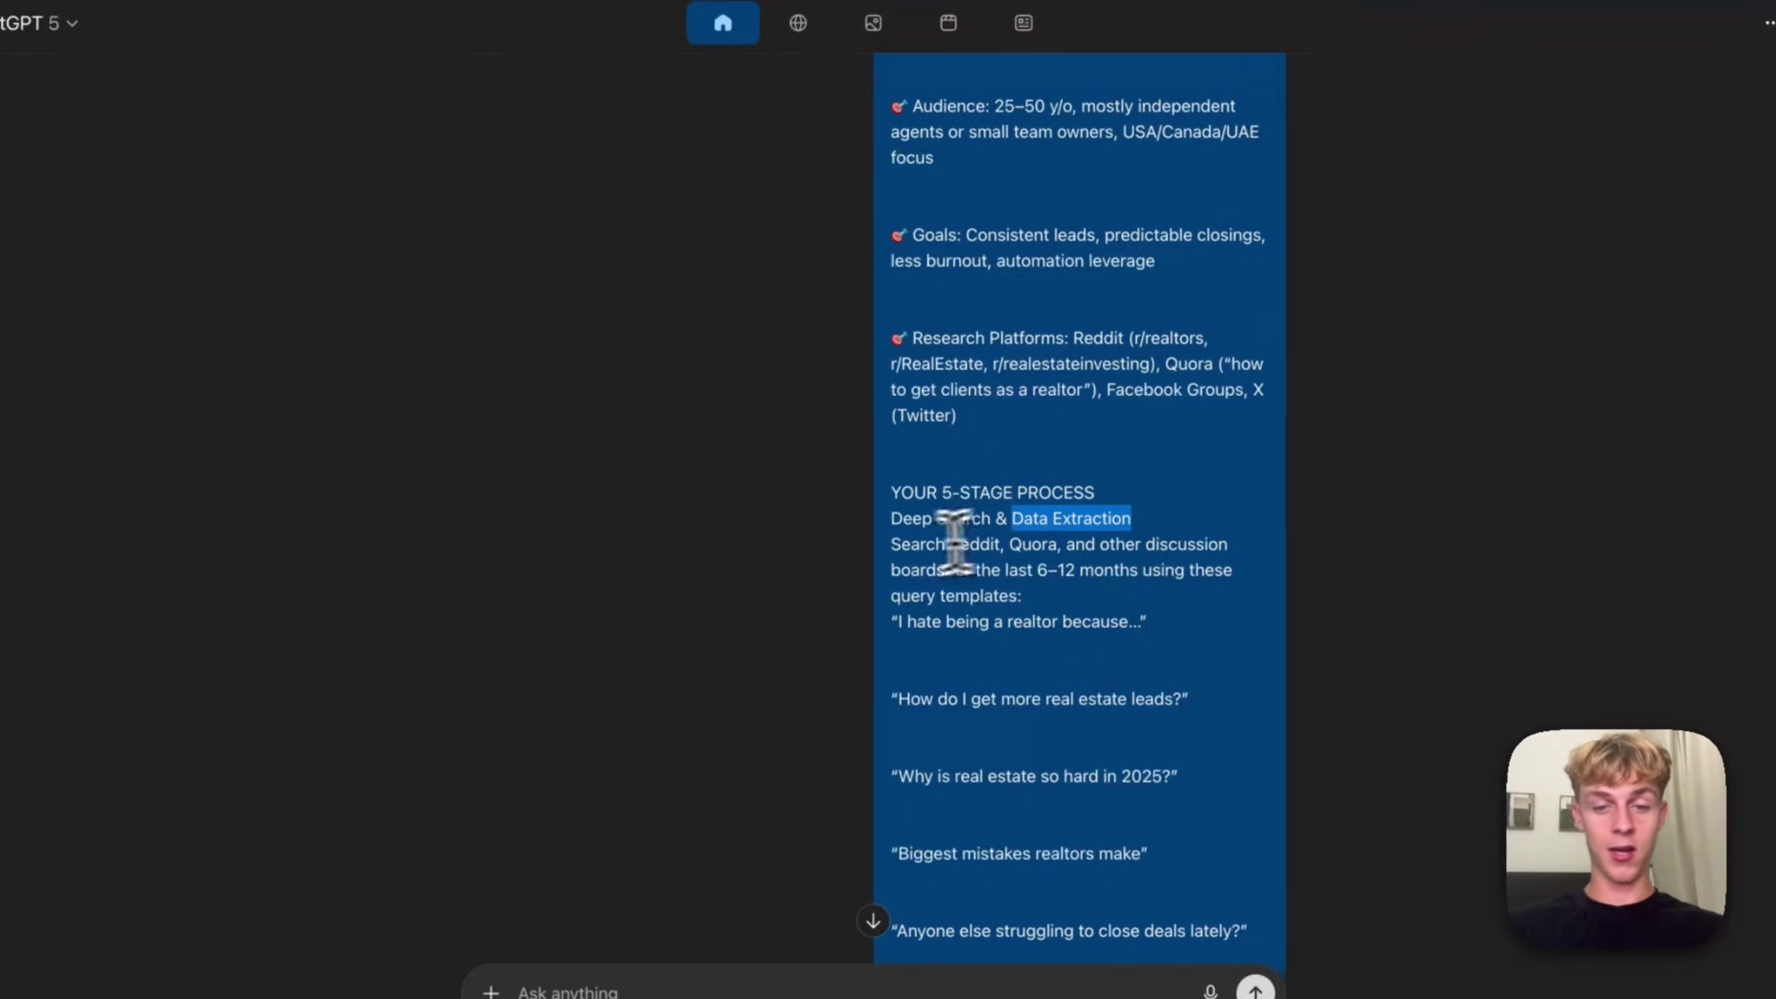
pyautogui.moveTo(902, 544); pyautogui.dragTo(1021, 544)
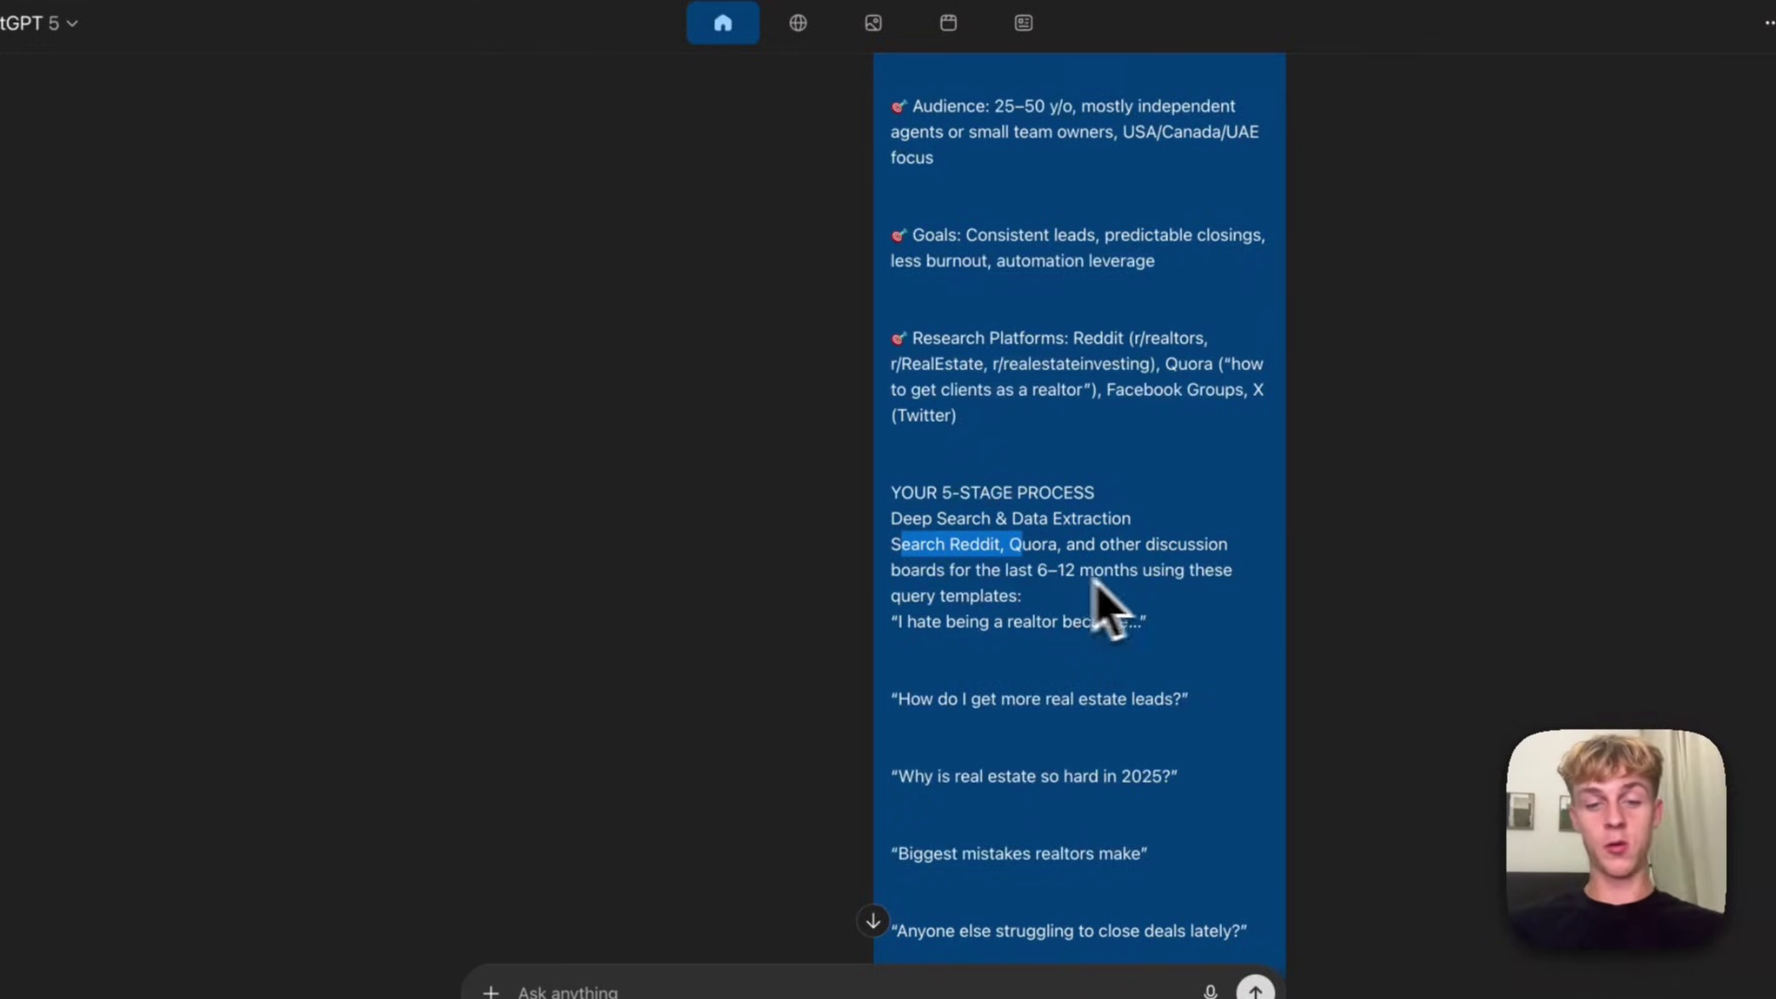
pyautogui.moveTo(906, 621); pyautogui.dragTo(1095, 625)
pyautogui.scroll(-1, 1100, 664)
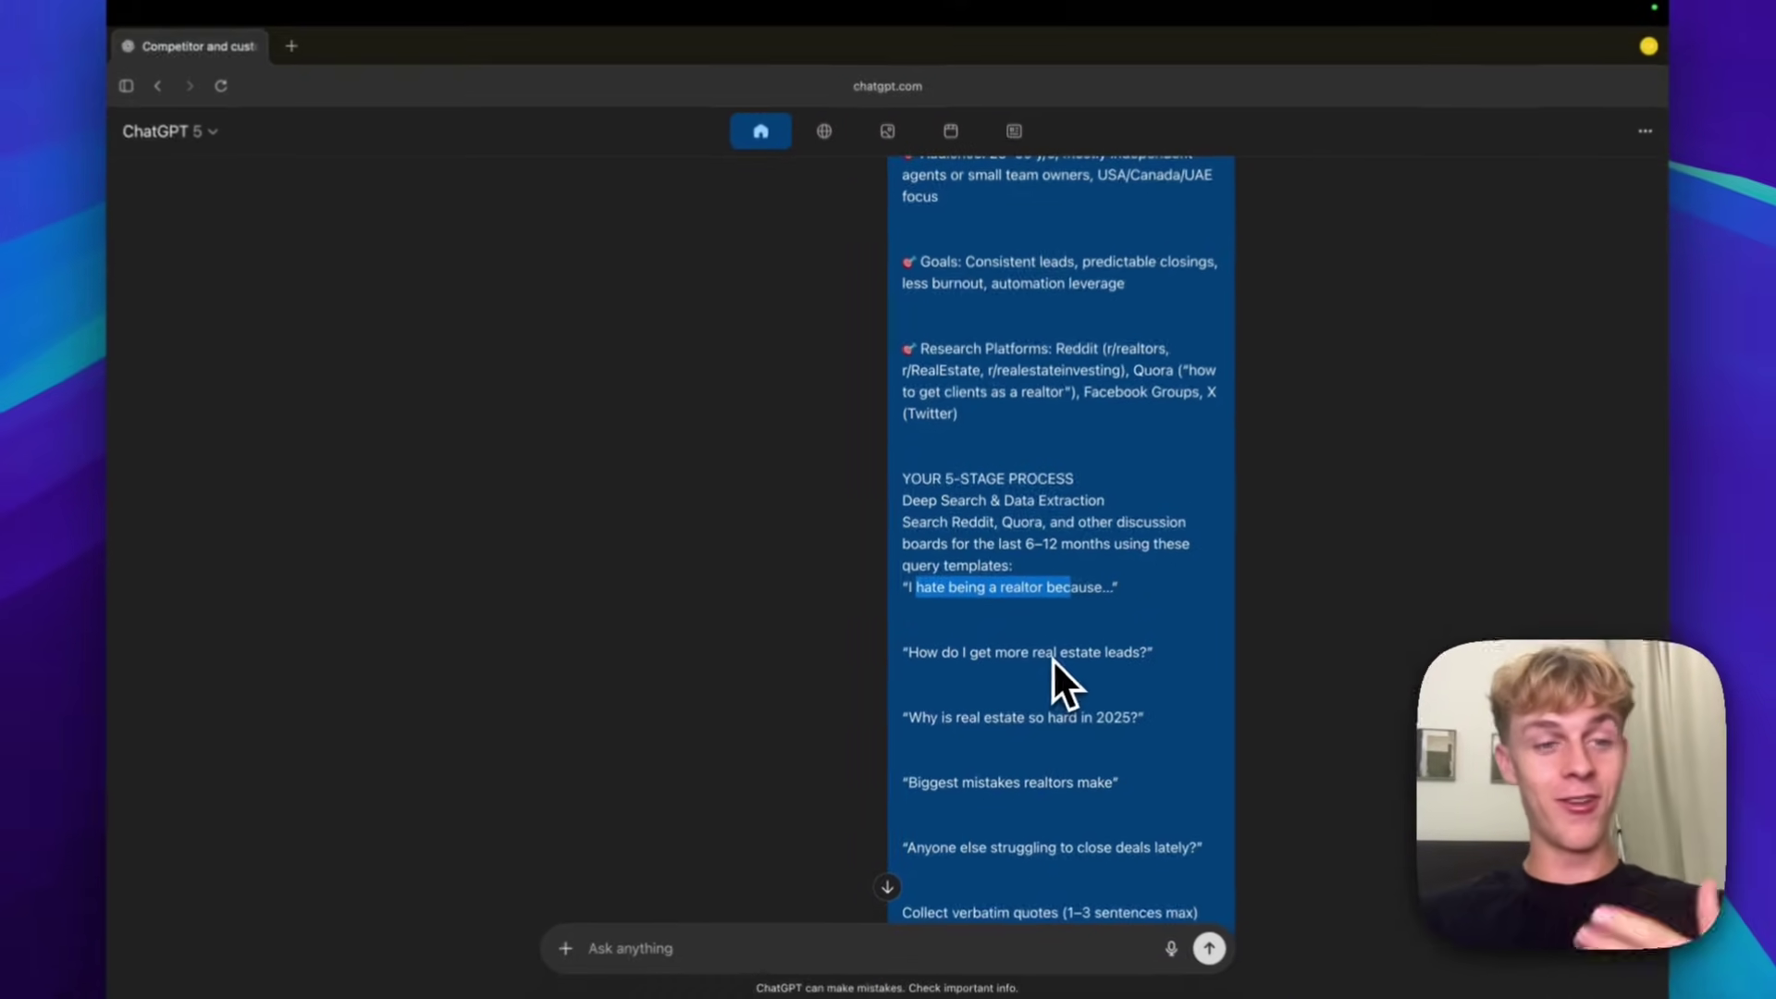
pyautogui.scroll(-1, 1051, 658)
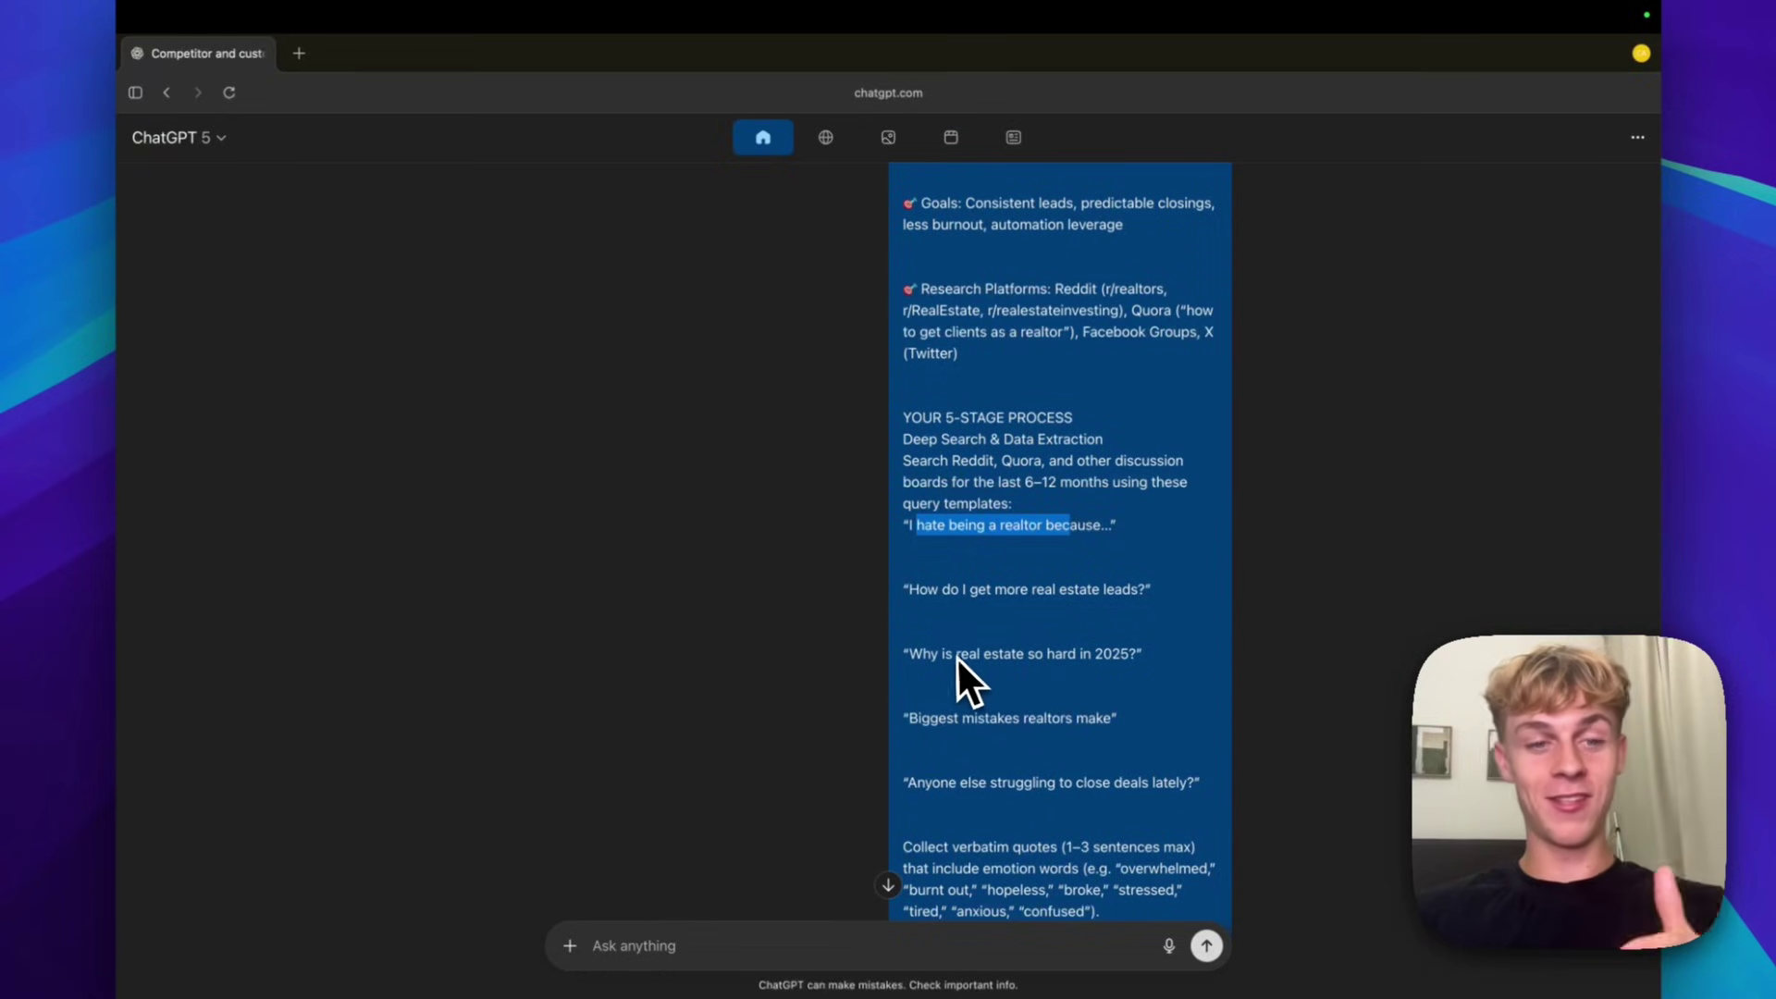
pyautogui.scroll(-2, 962, 659)
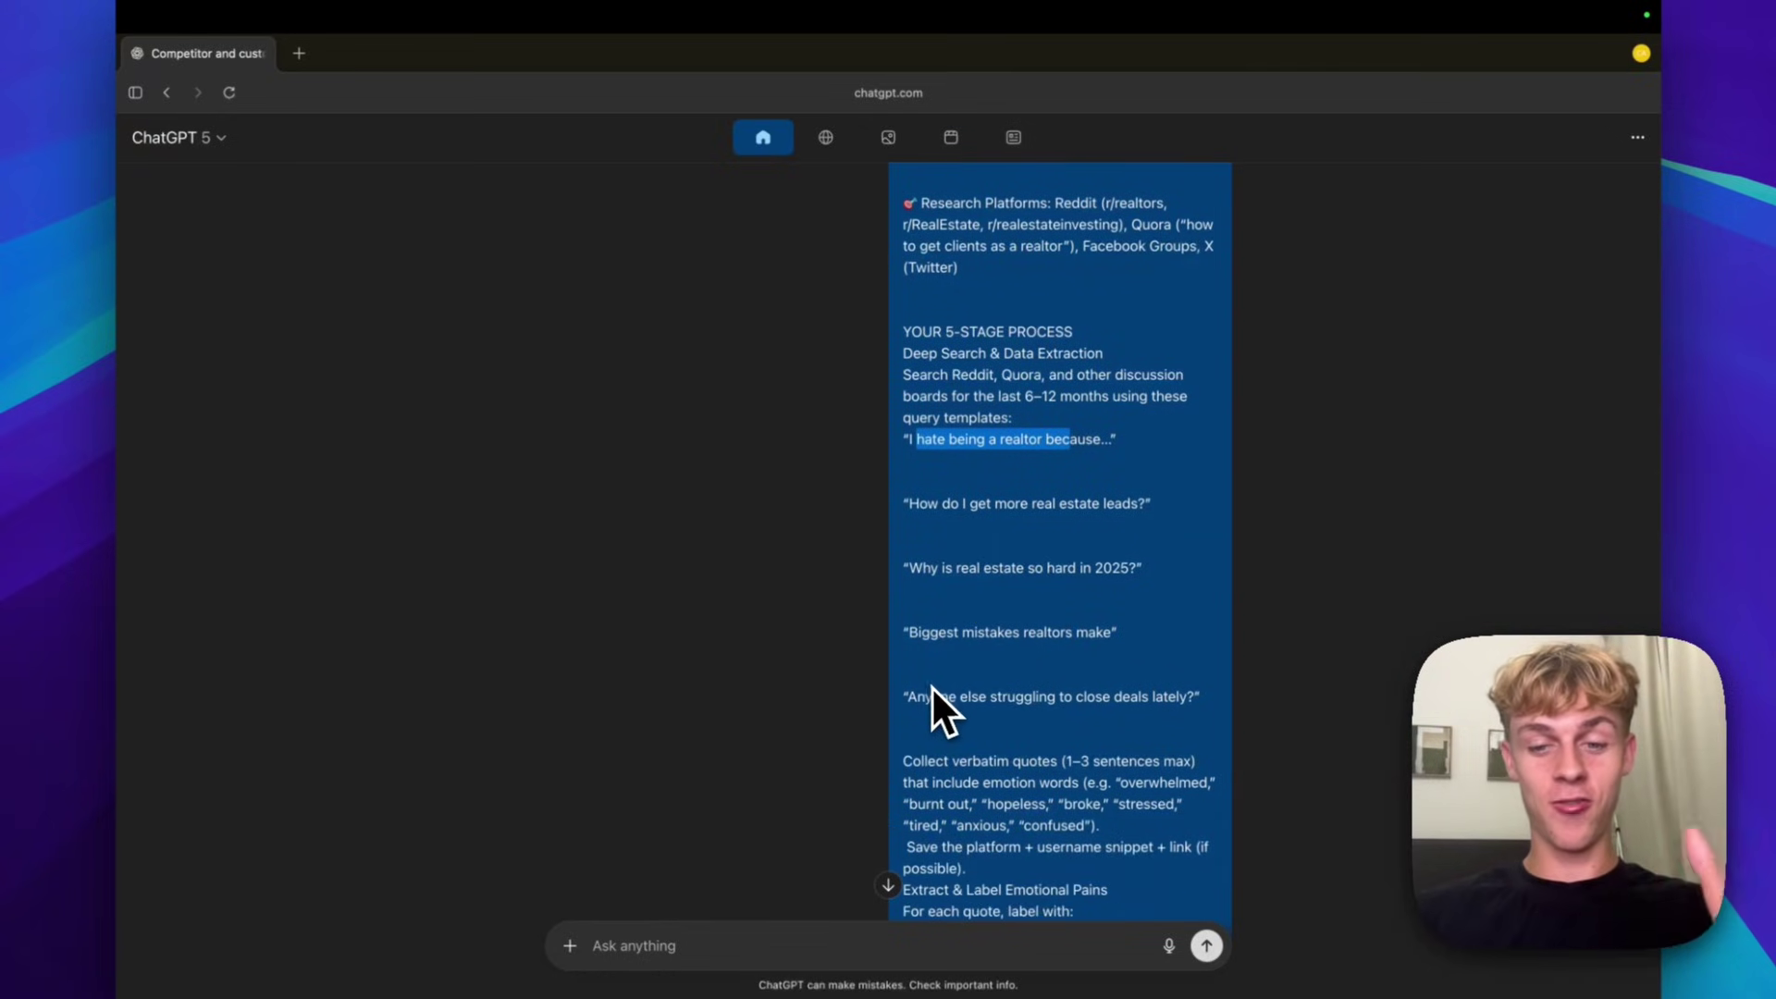
pyautogui.scroll(-3, 962, 730)
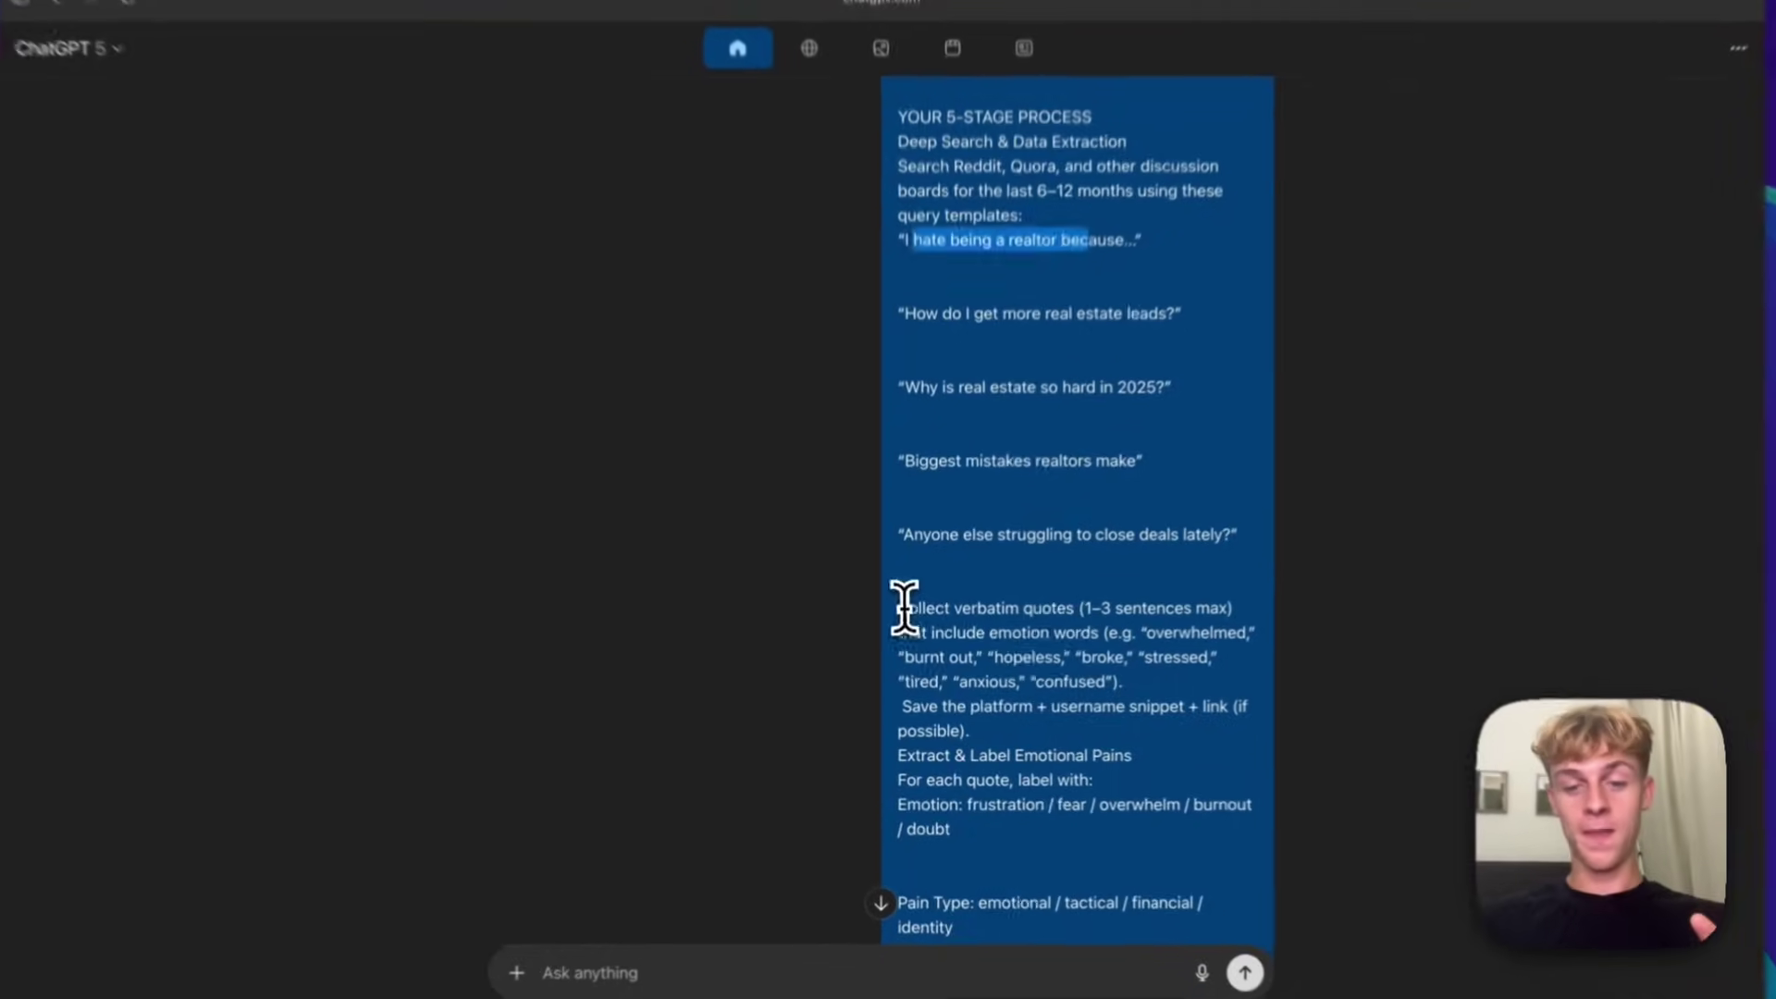
pyautogui.moveTo(905, 608); pyautogui.dragTo(1033, 607)
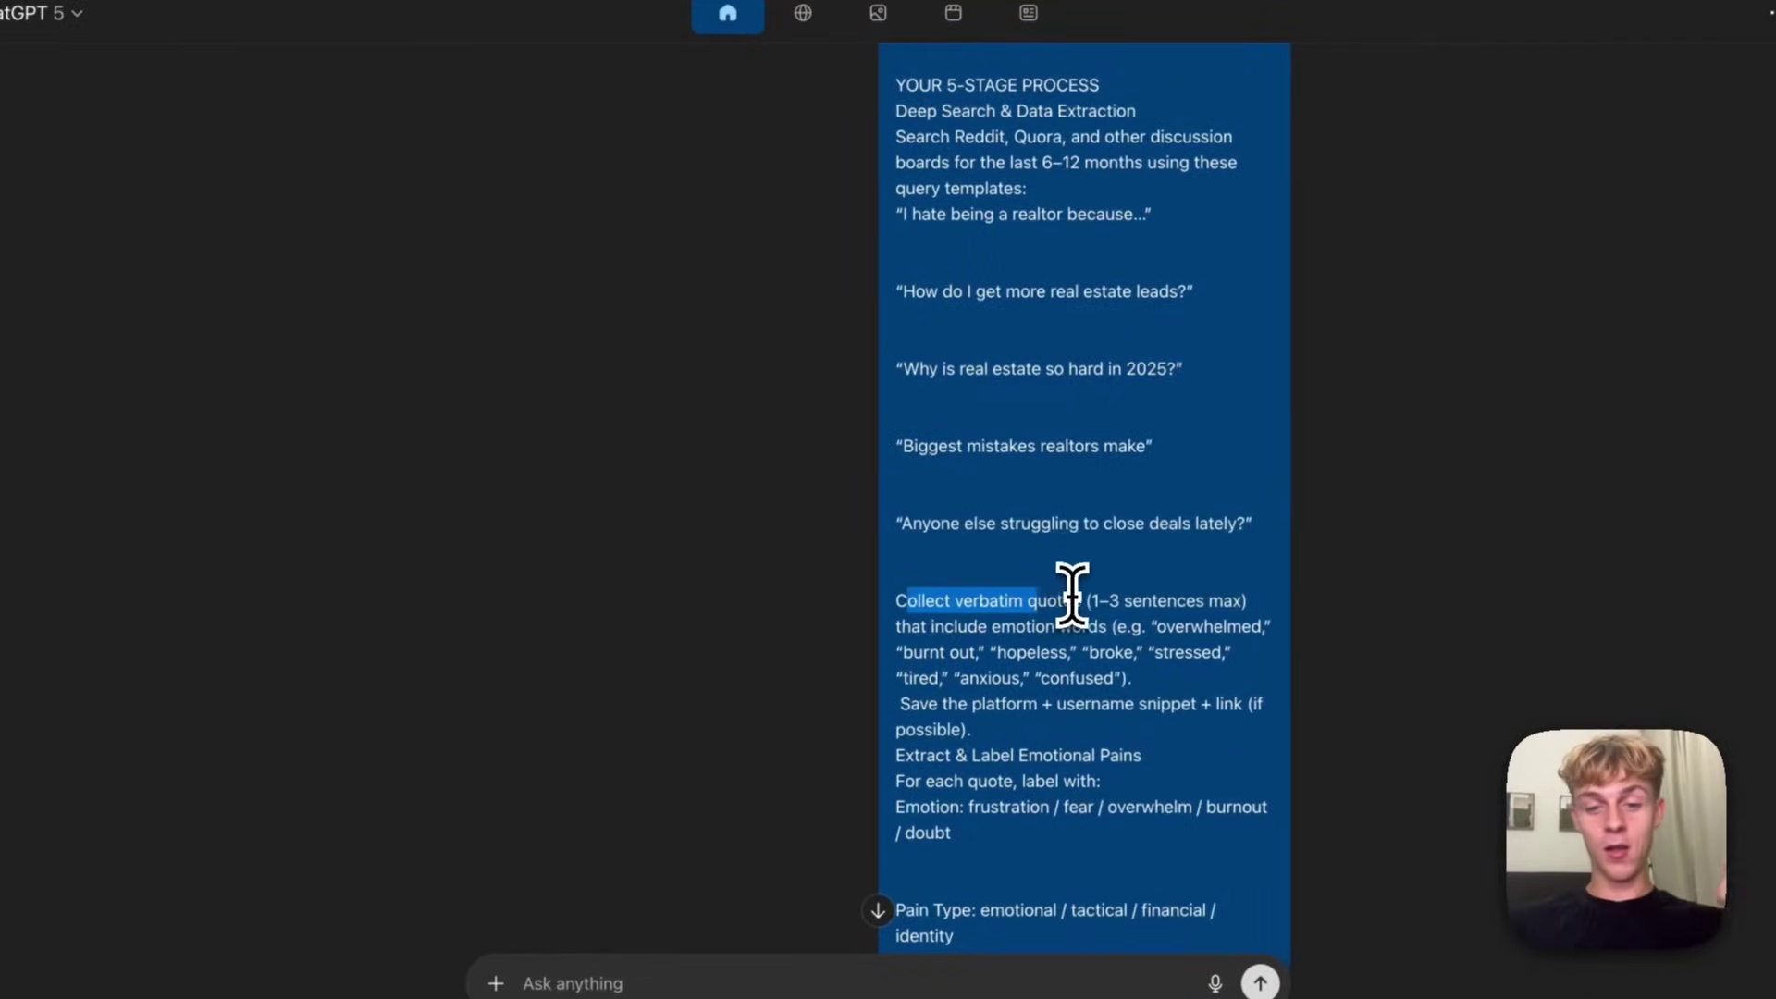
pyautogui.scroll(-3, 1083, 615)
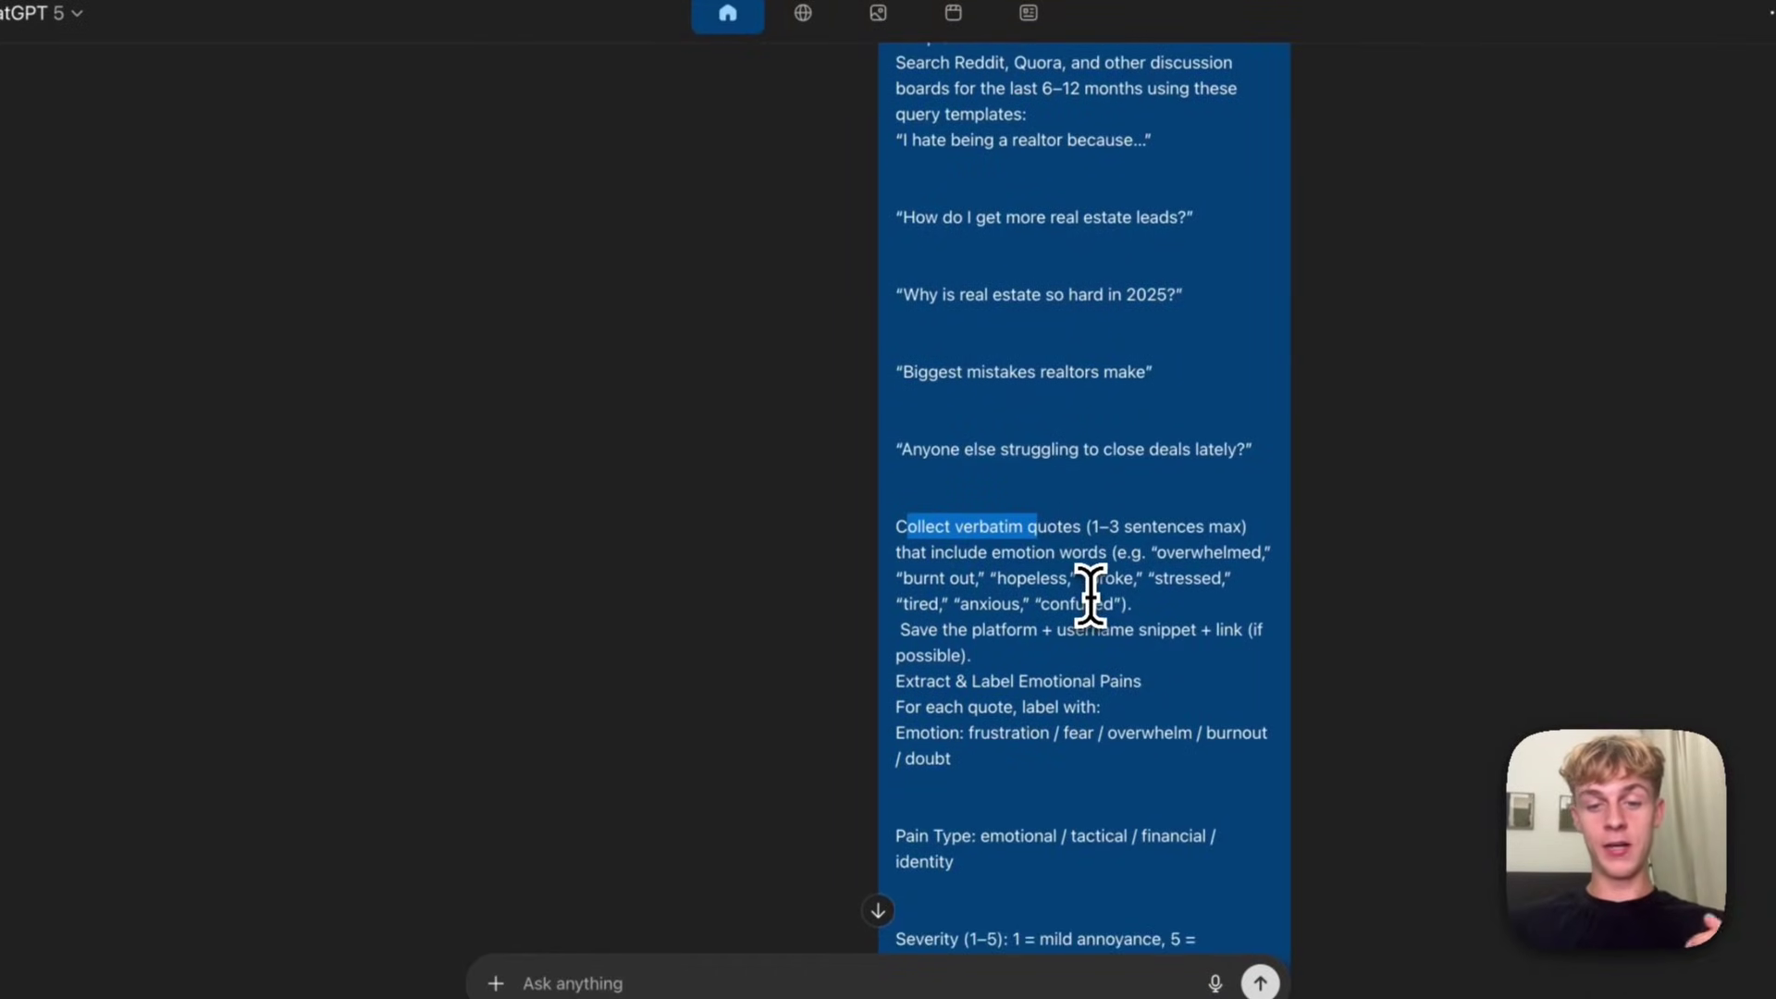
pyautogui.scroll(-2, 1090, 597)
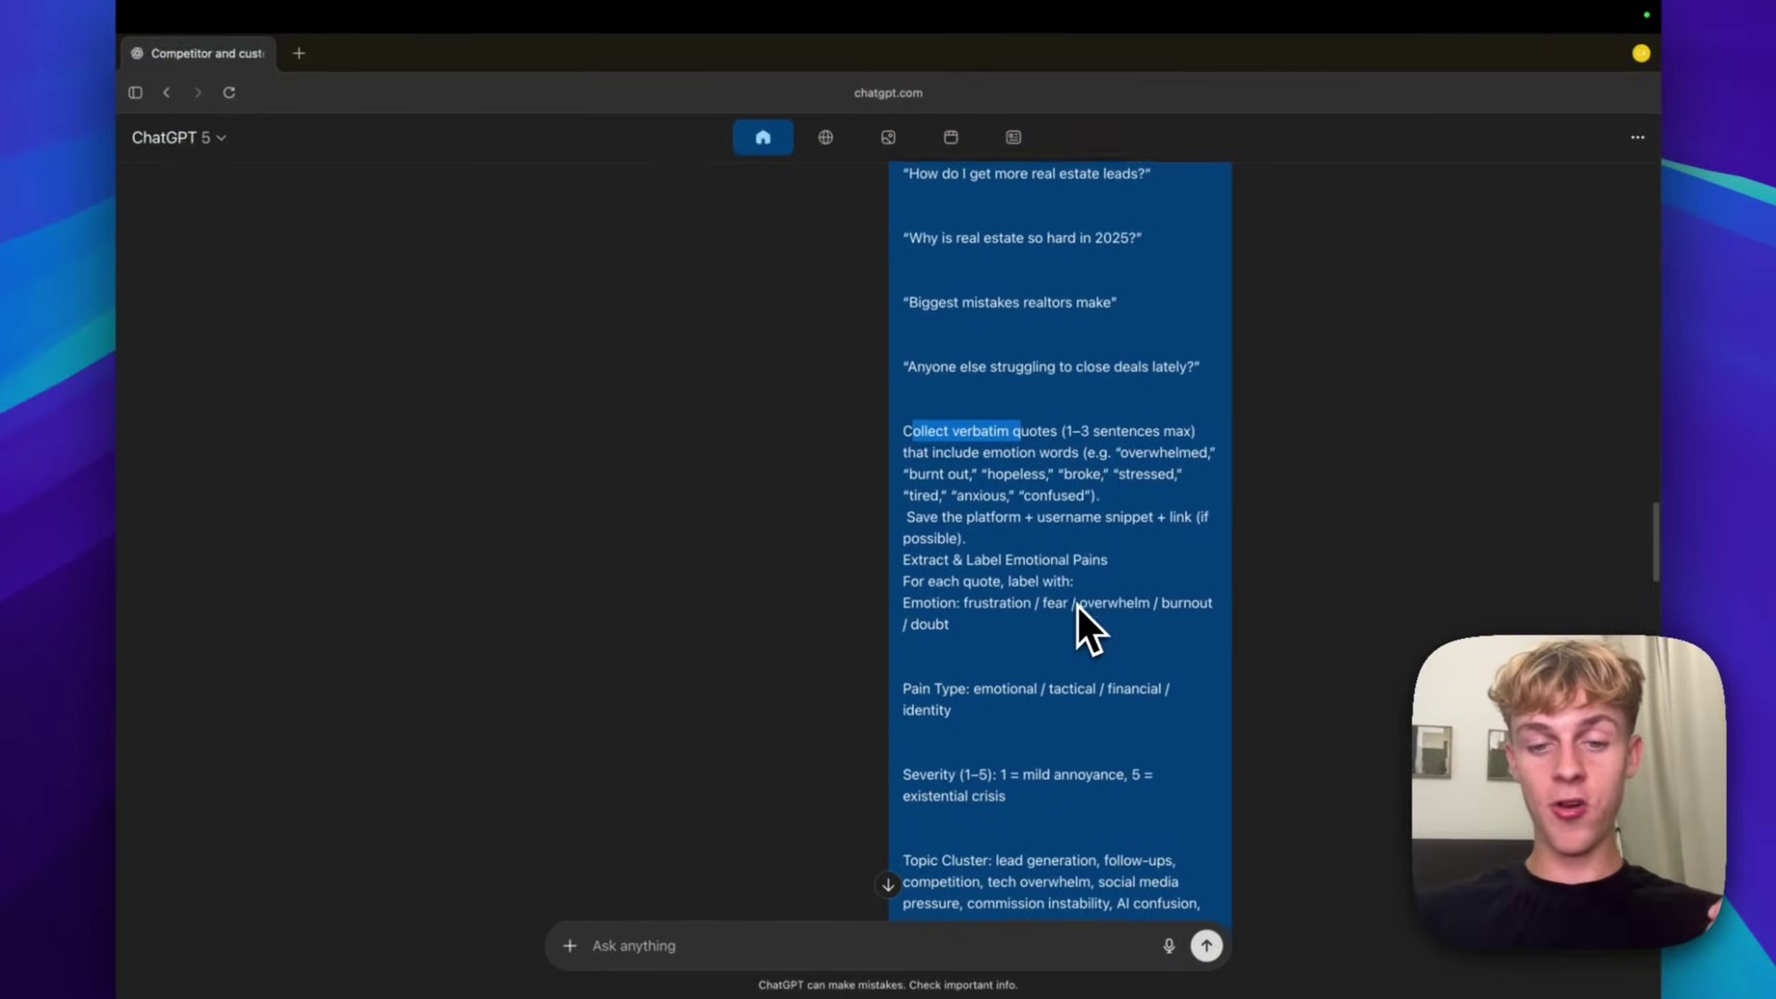
pyautogui.scroll(-5, 1077, 602)
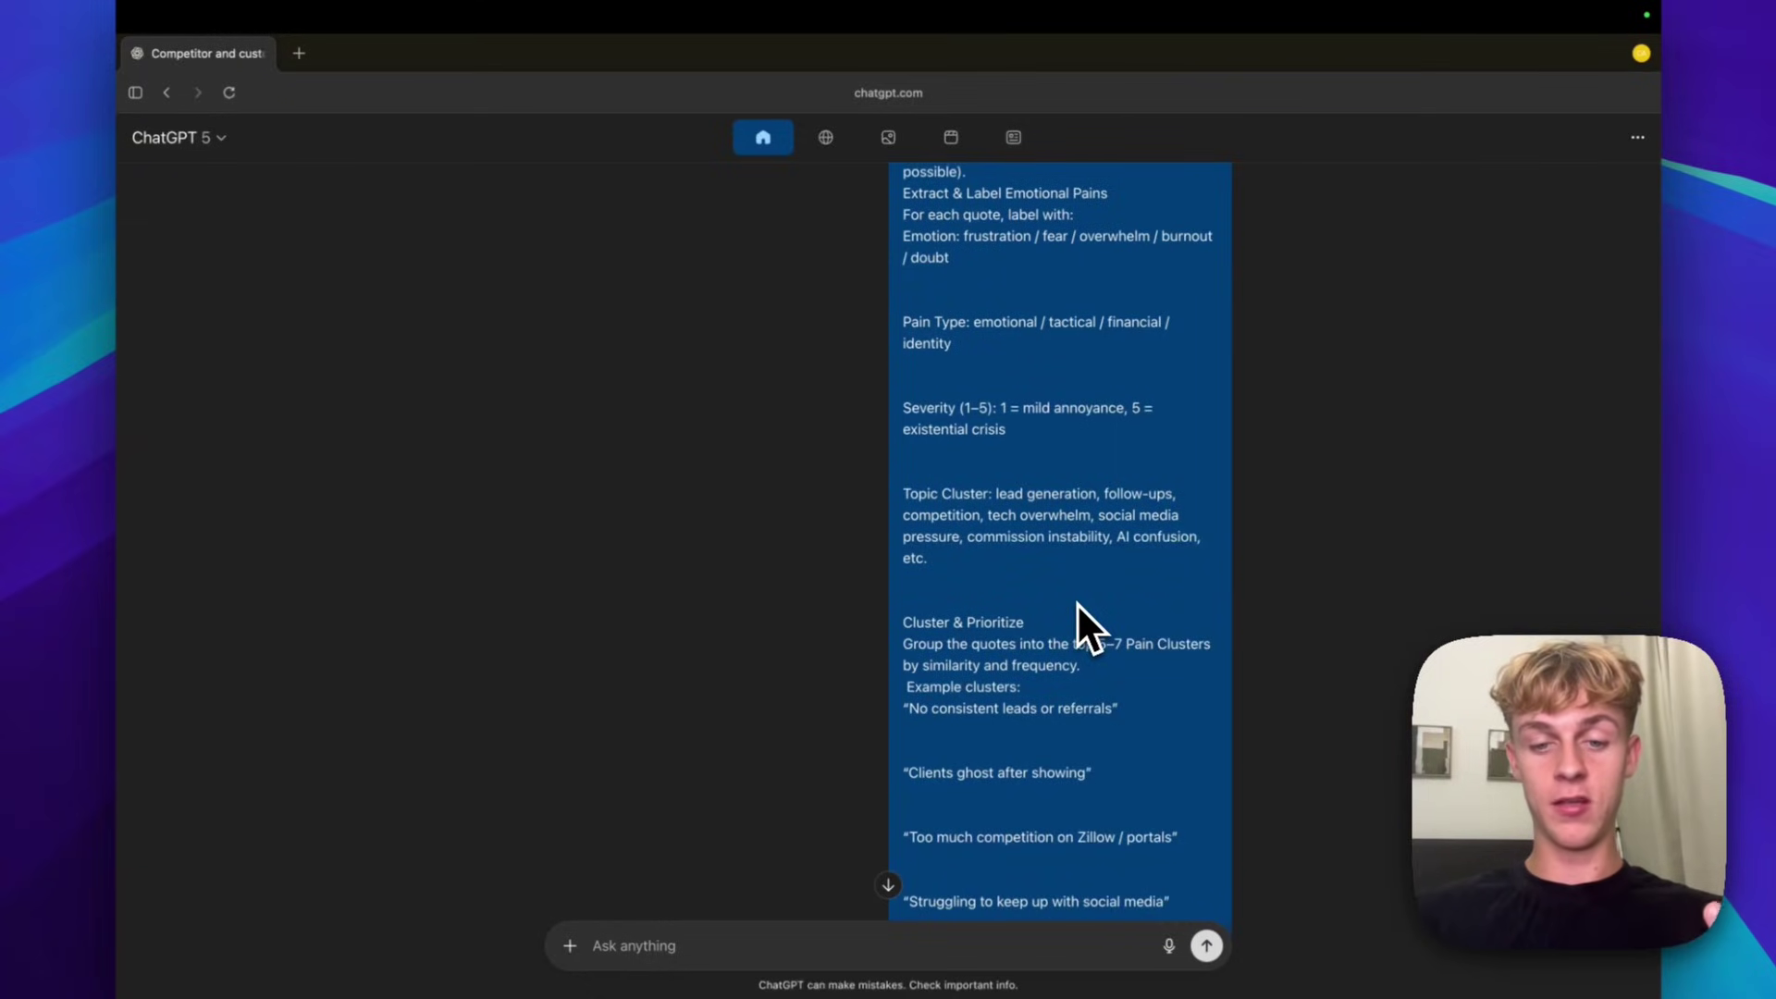
pyautogui.scroll(-7, 1076, 602)
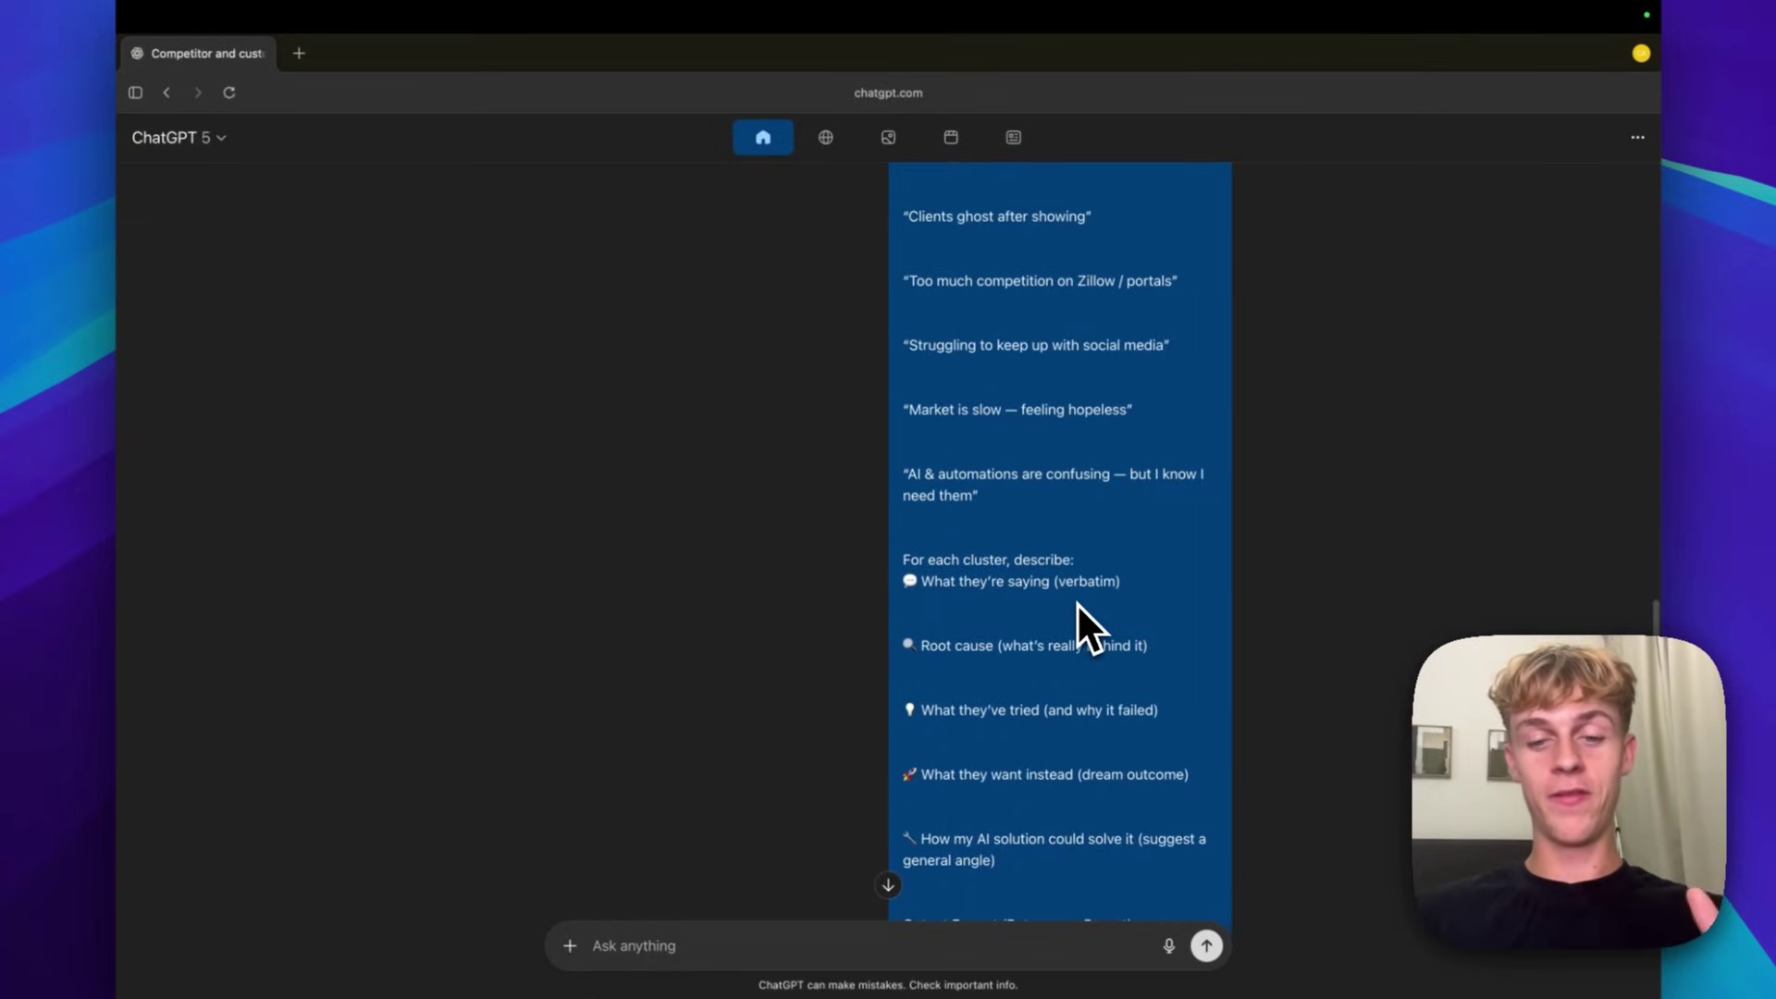
pyautogui.scroll(-5, 1077, 602)
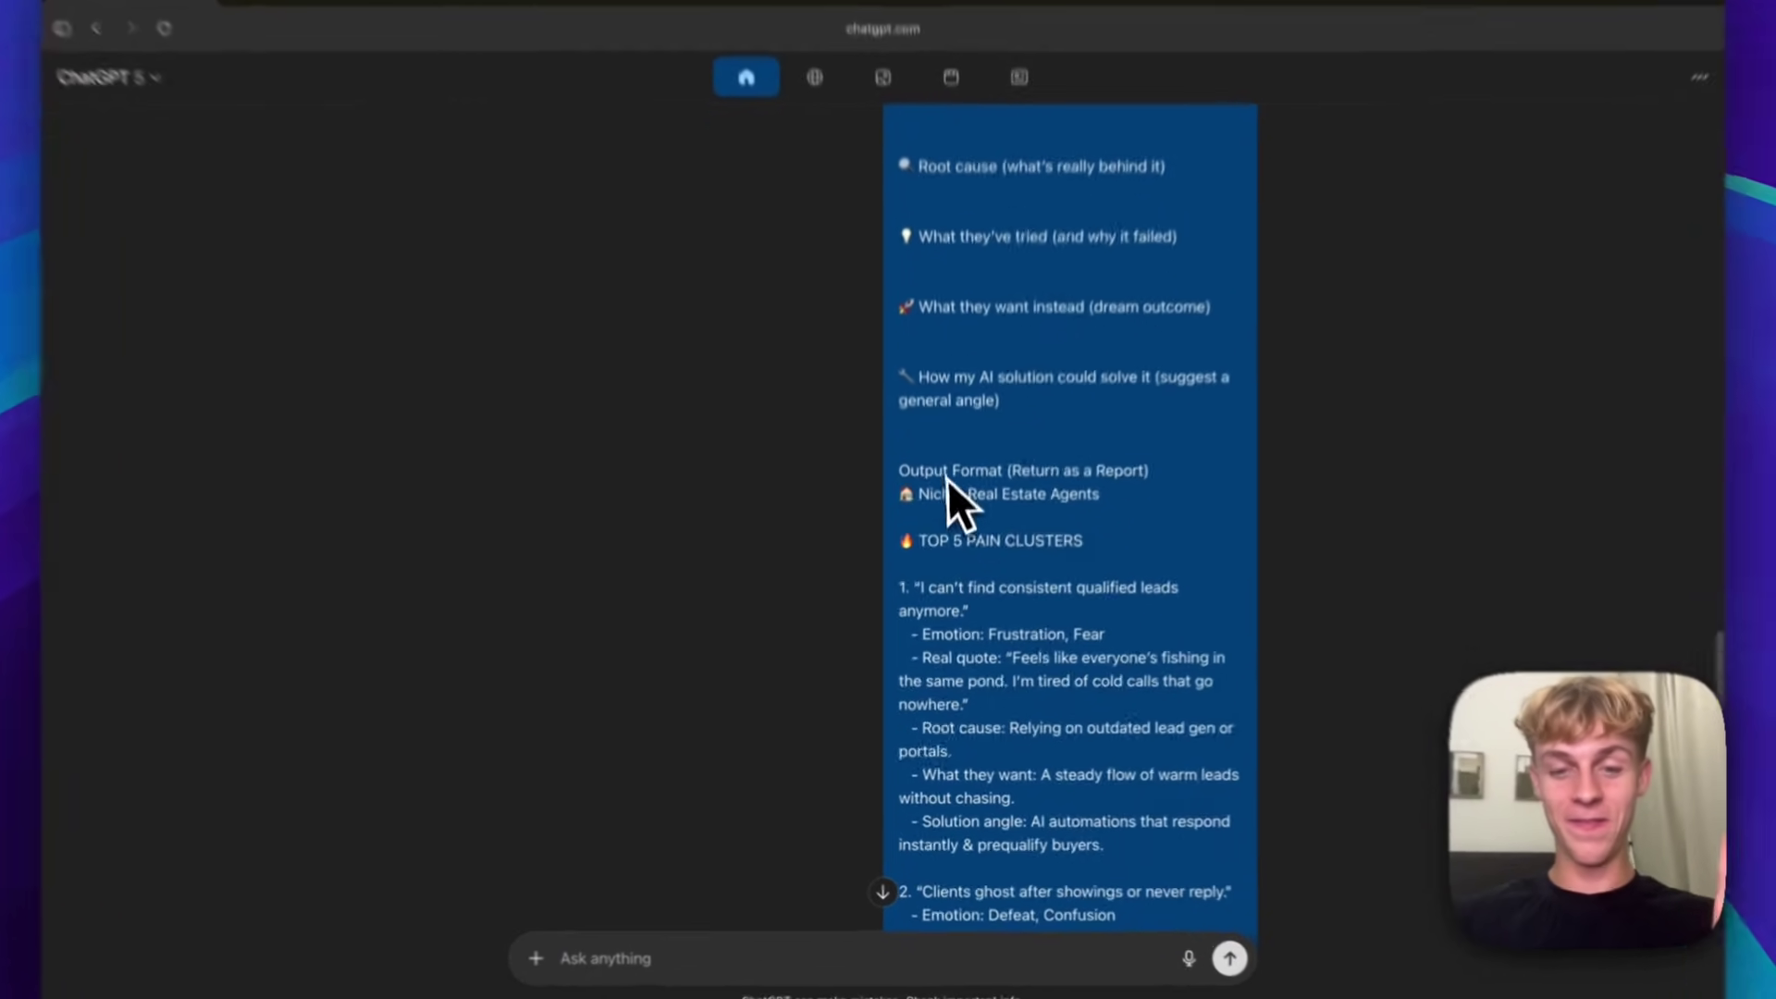
pyautogui.moveTo(945, 470); pyautogui.dragTo(1054, 837)
pyautogui.scroll(-7, 1053, 837)
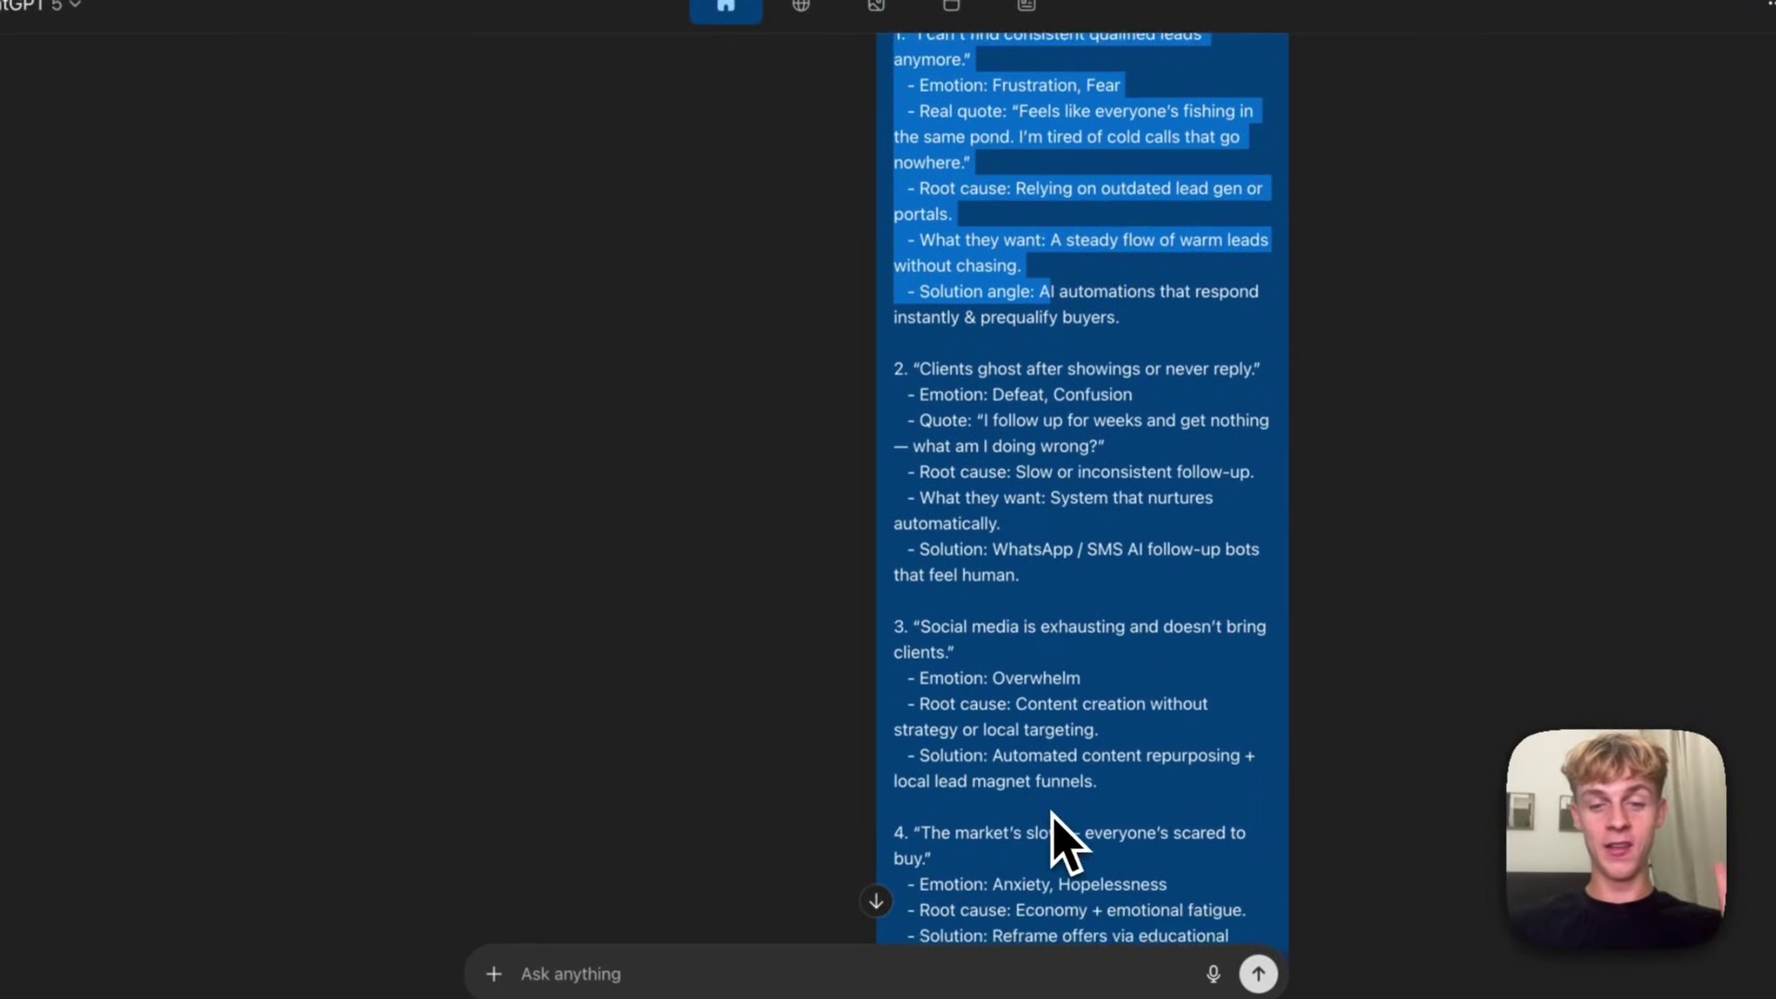
pyautogui.scroll(-12, 1059, 834)
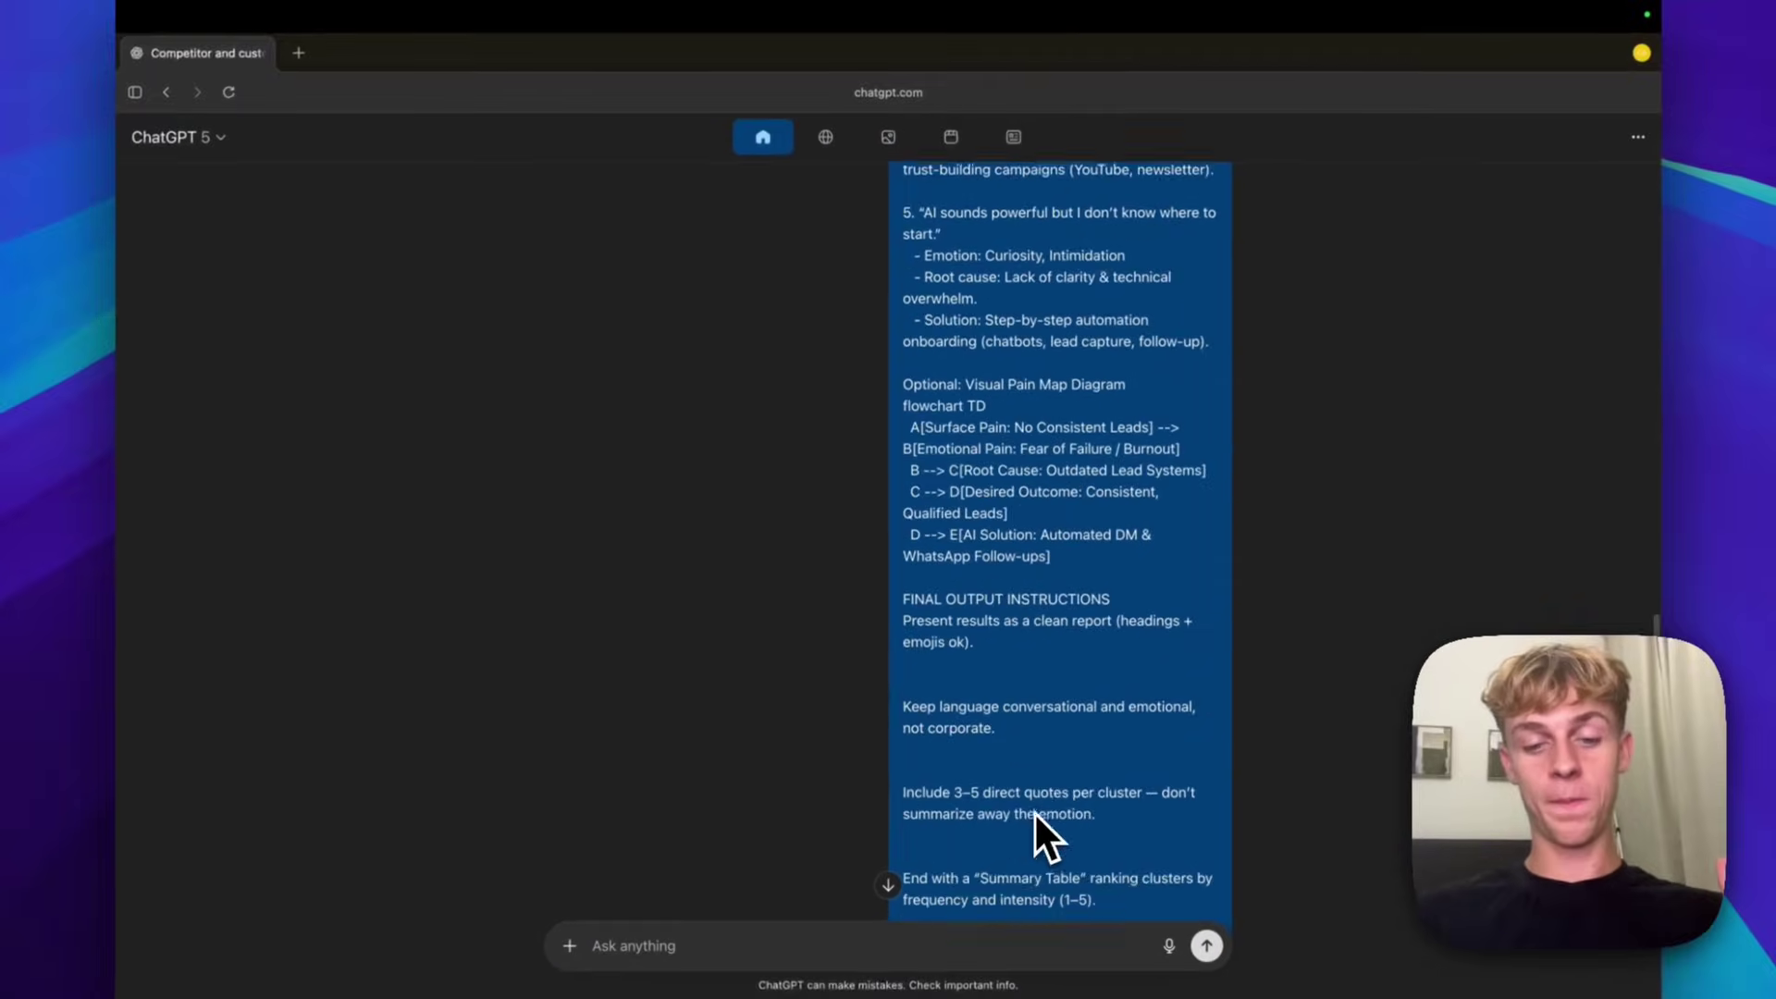
pyautogui.scroll(-10, 1033, 812)
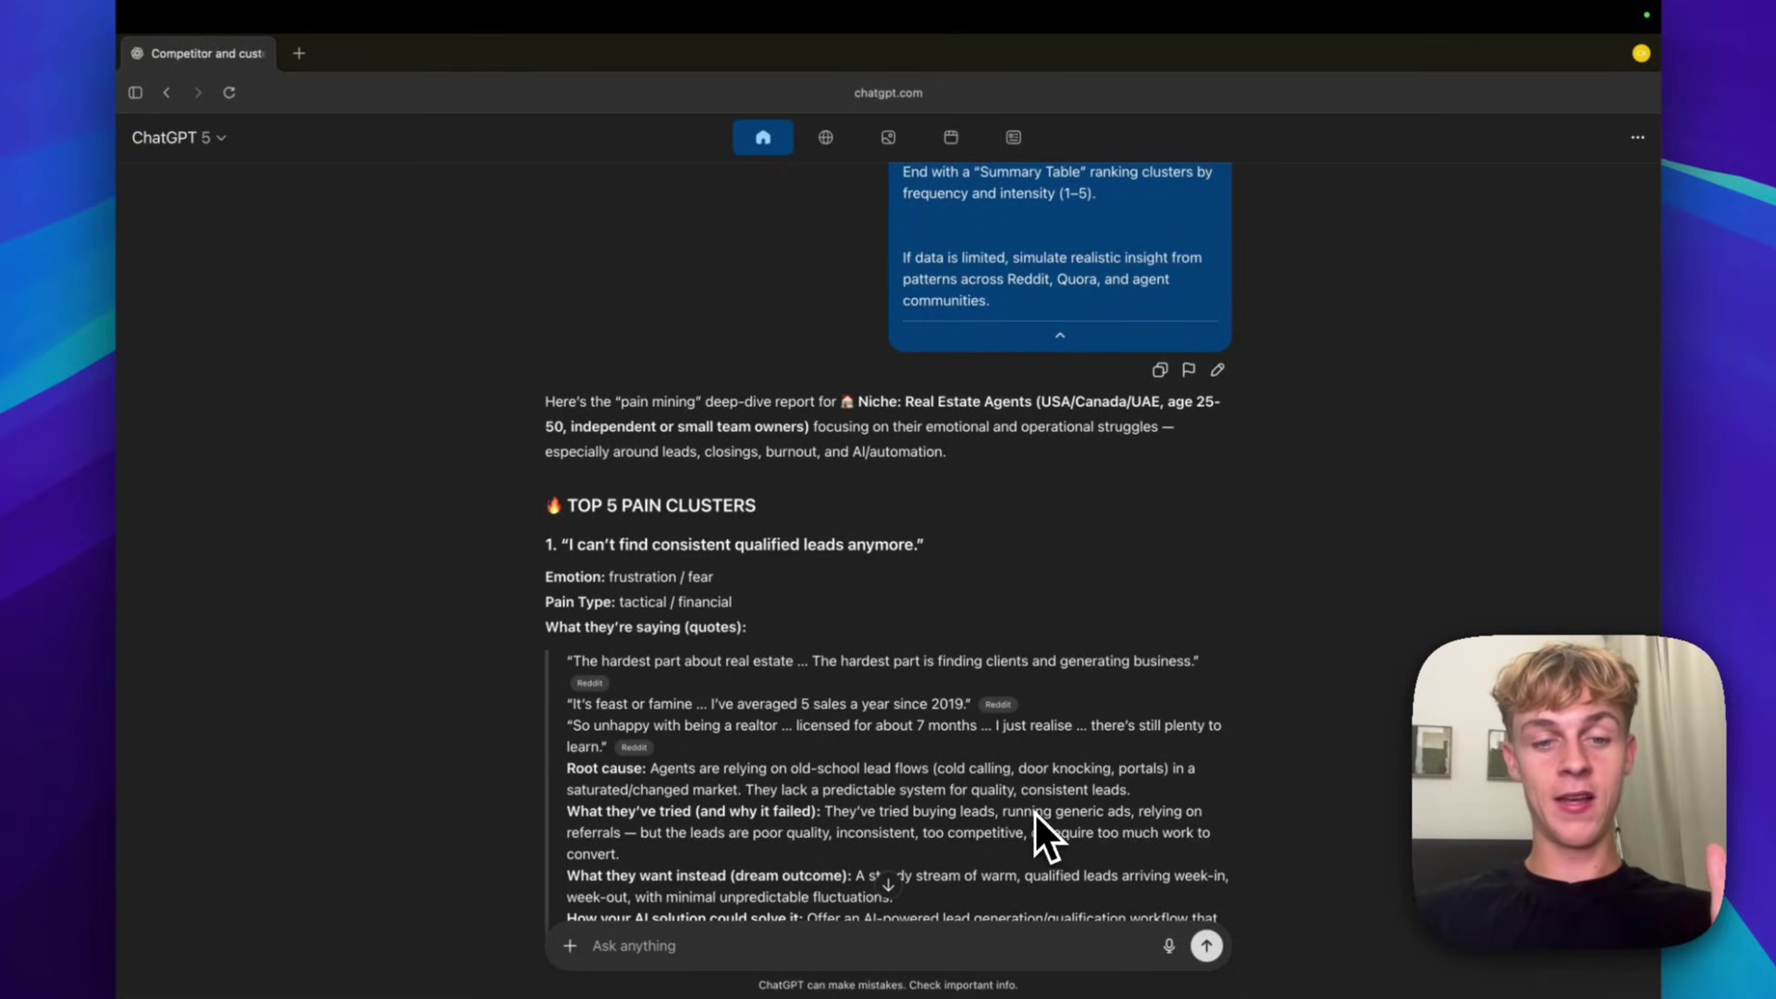
pyautogui.moveTo(578, 505); pyautogui.dragTo(756, 506)
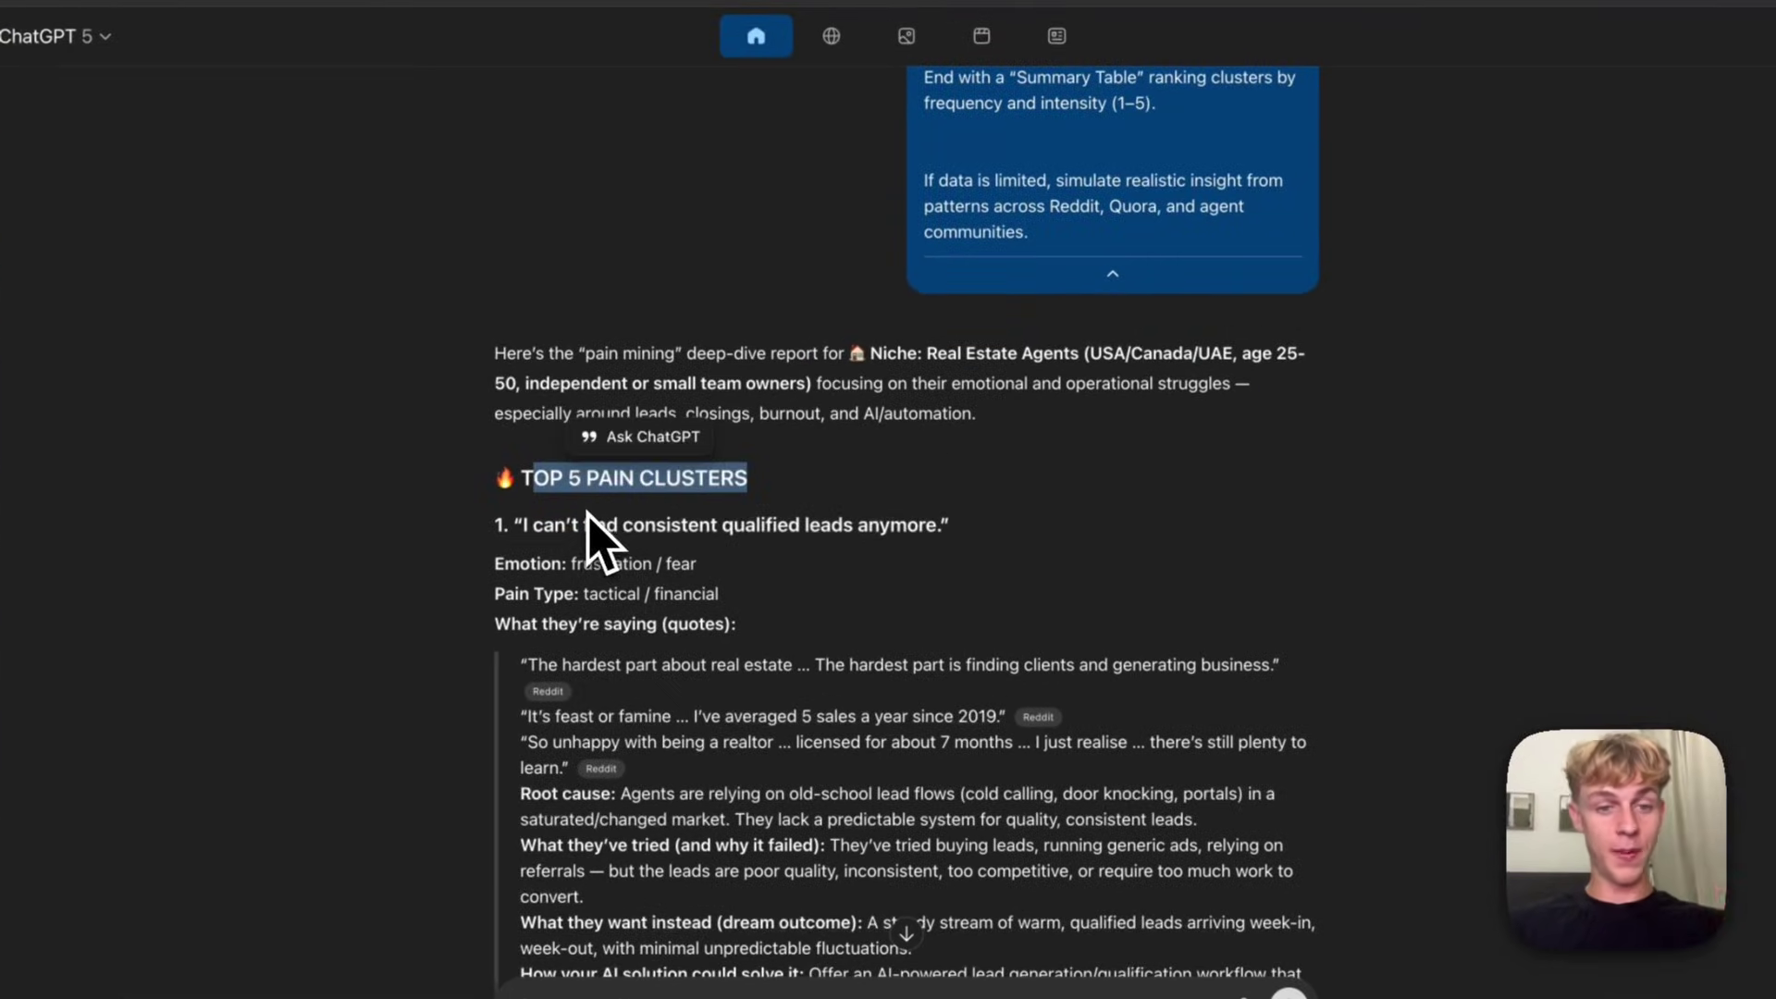
pyautogui.moveTo(533, 524); pyautogui.dragTo(717, 534)
pyautogui.scroll(-3, 818, 568)
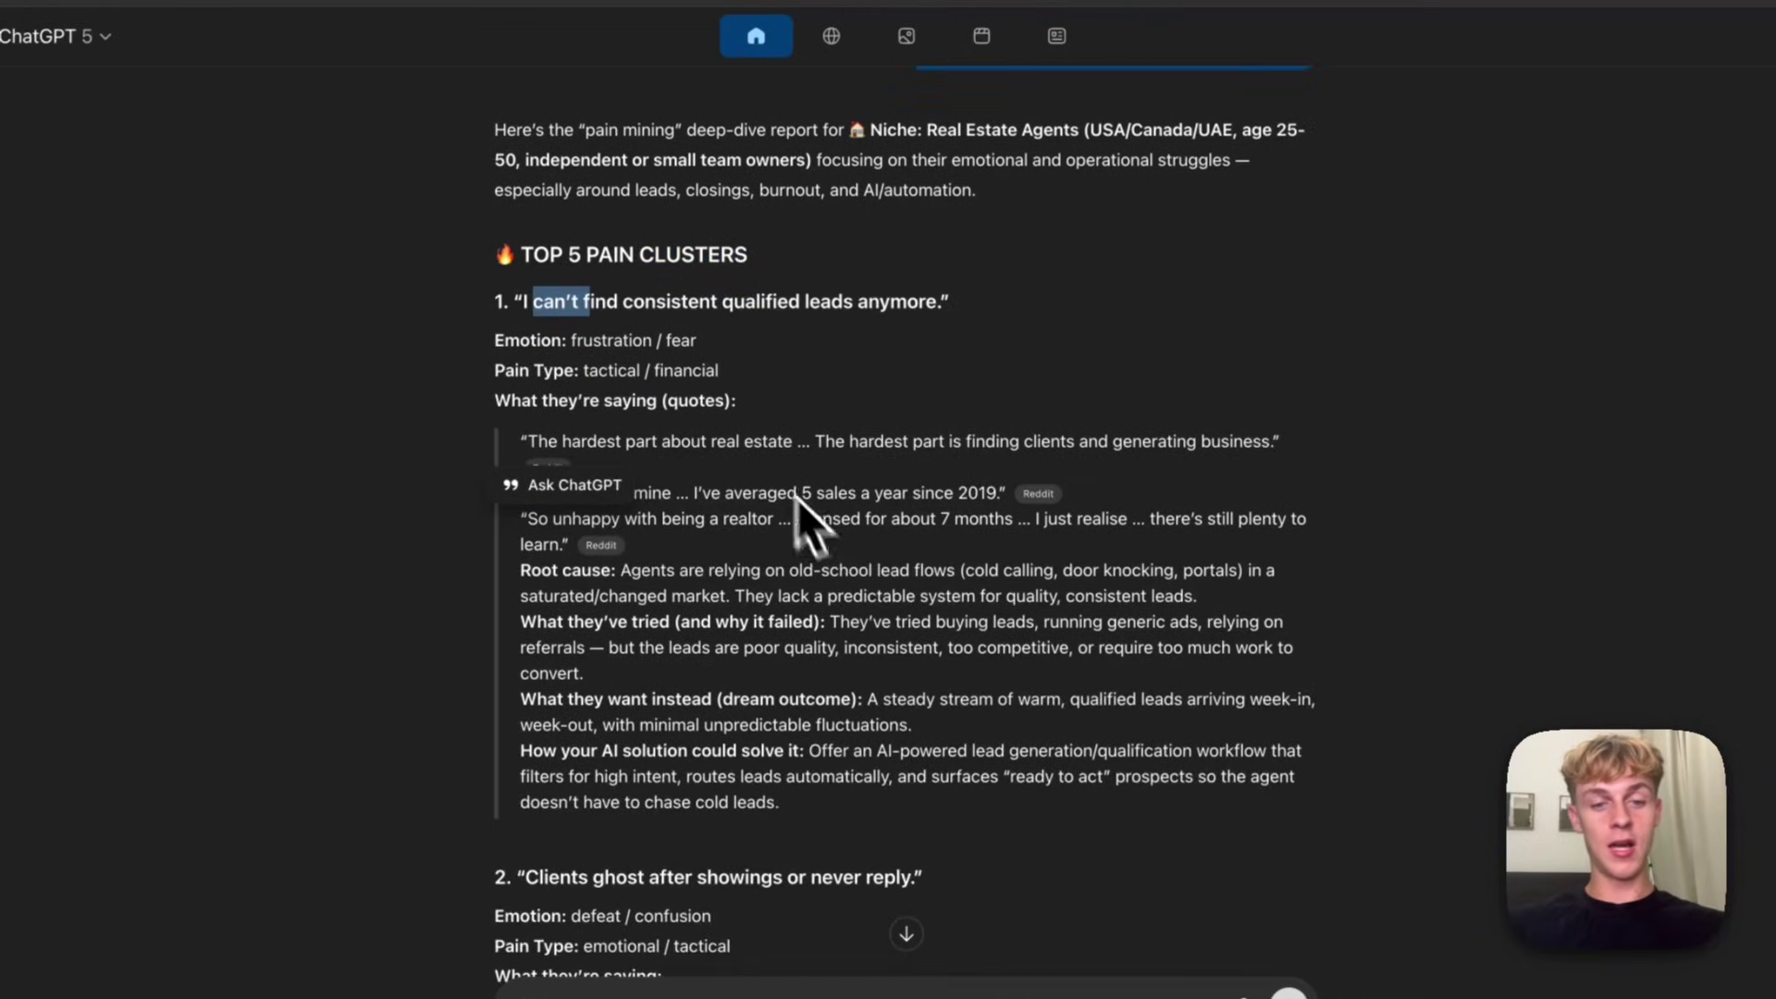
pyautogui.click(756, 442)
pyautogui.moveTo(551, 441); pyautogui.dragTo(822, 436)
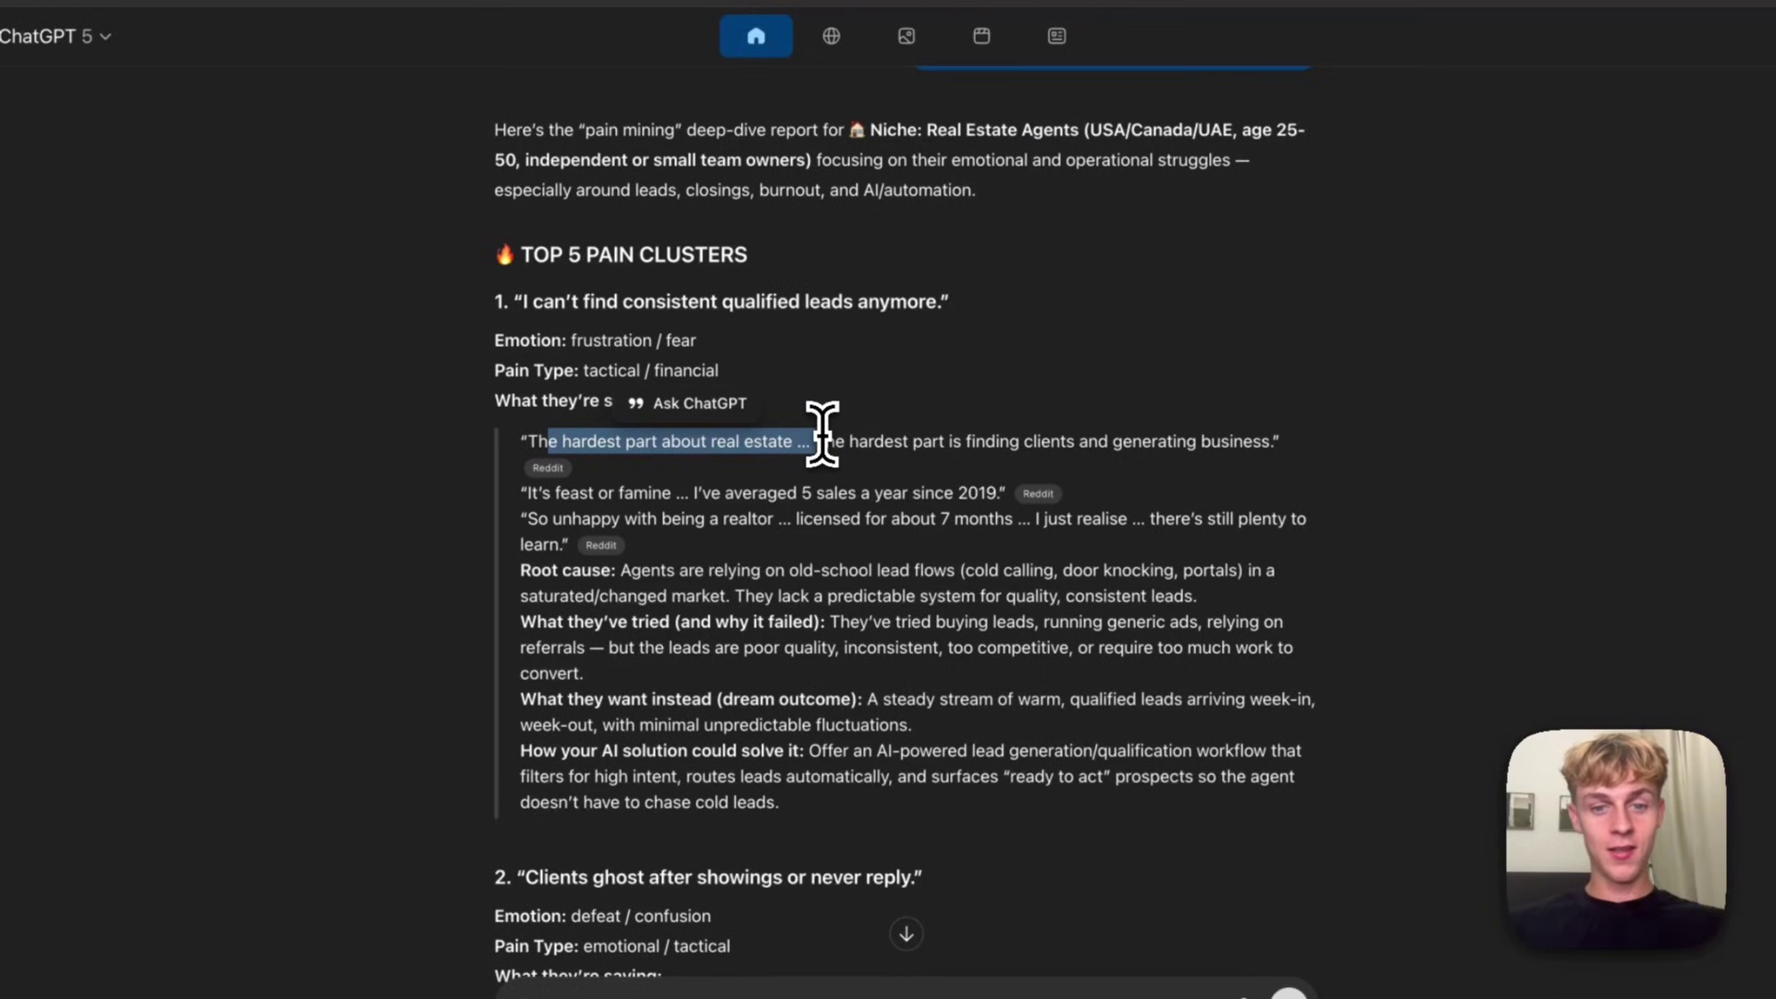
pyautogui.click(863, 441)
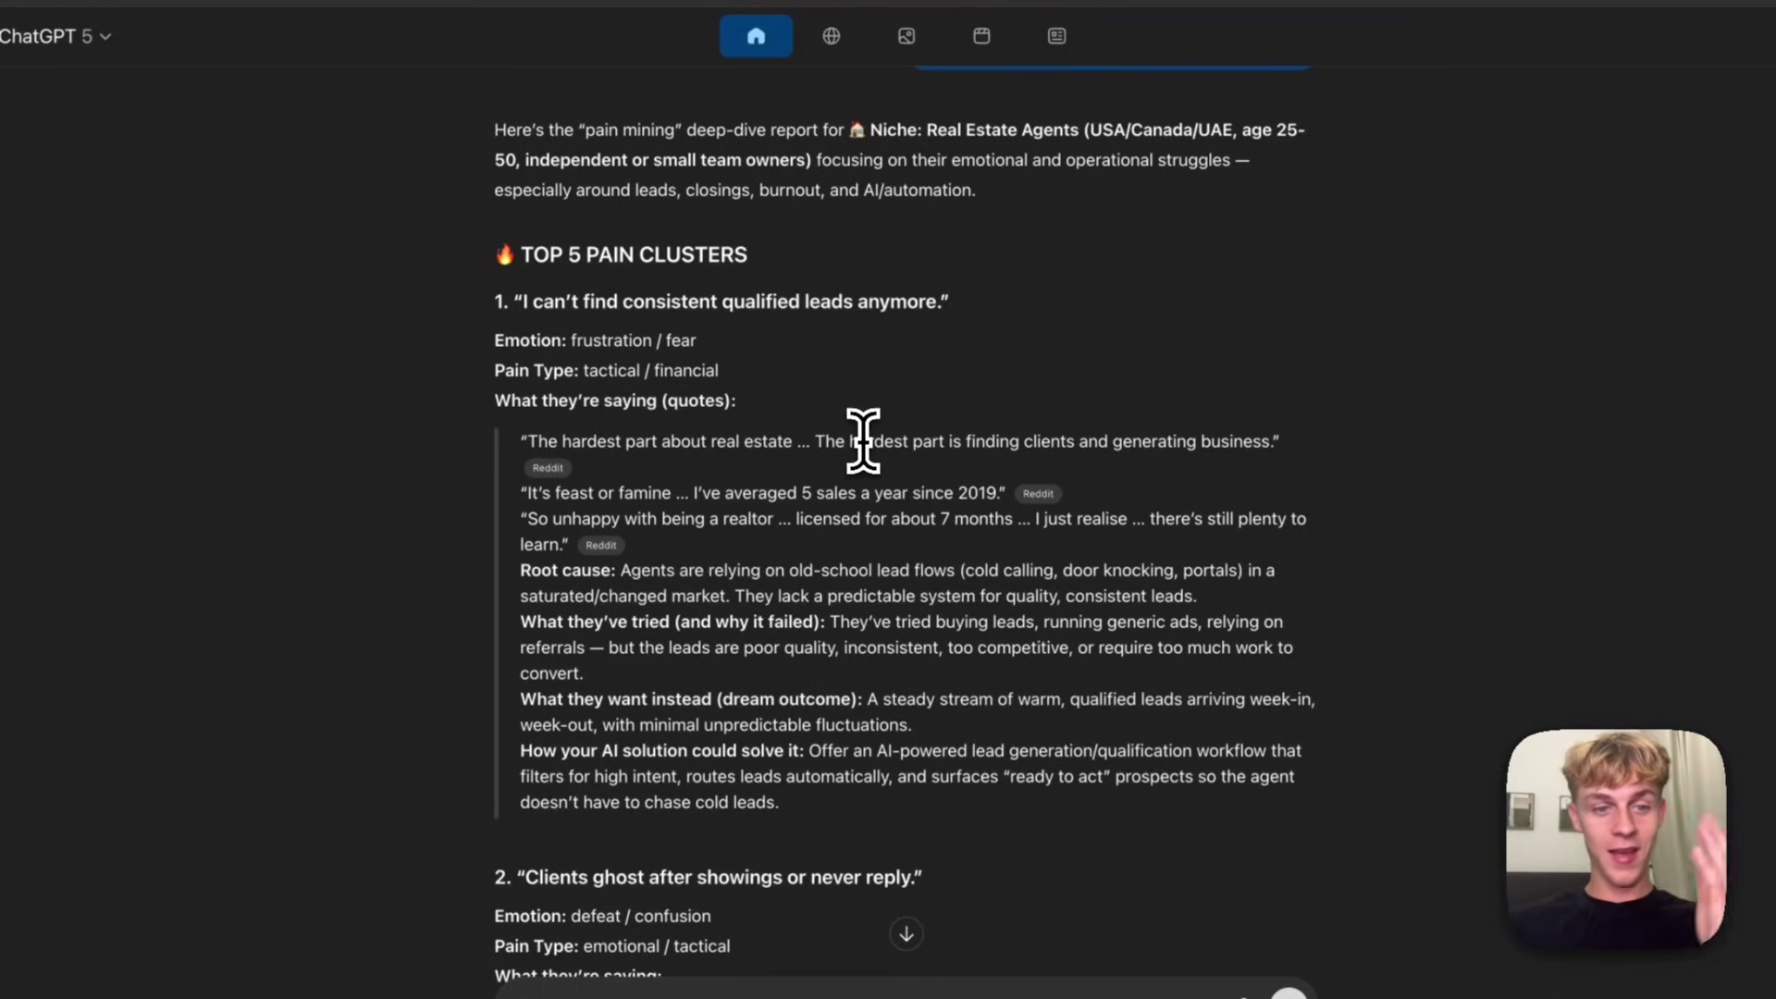
pyautogui.scroll(-3, 863, 440)
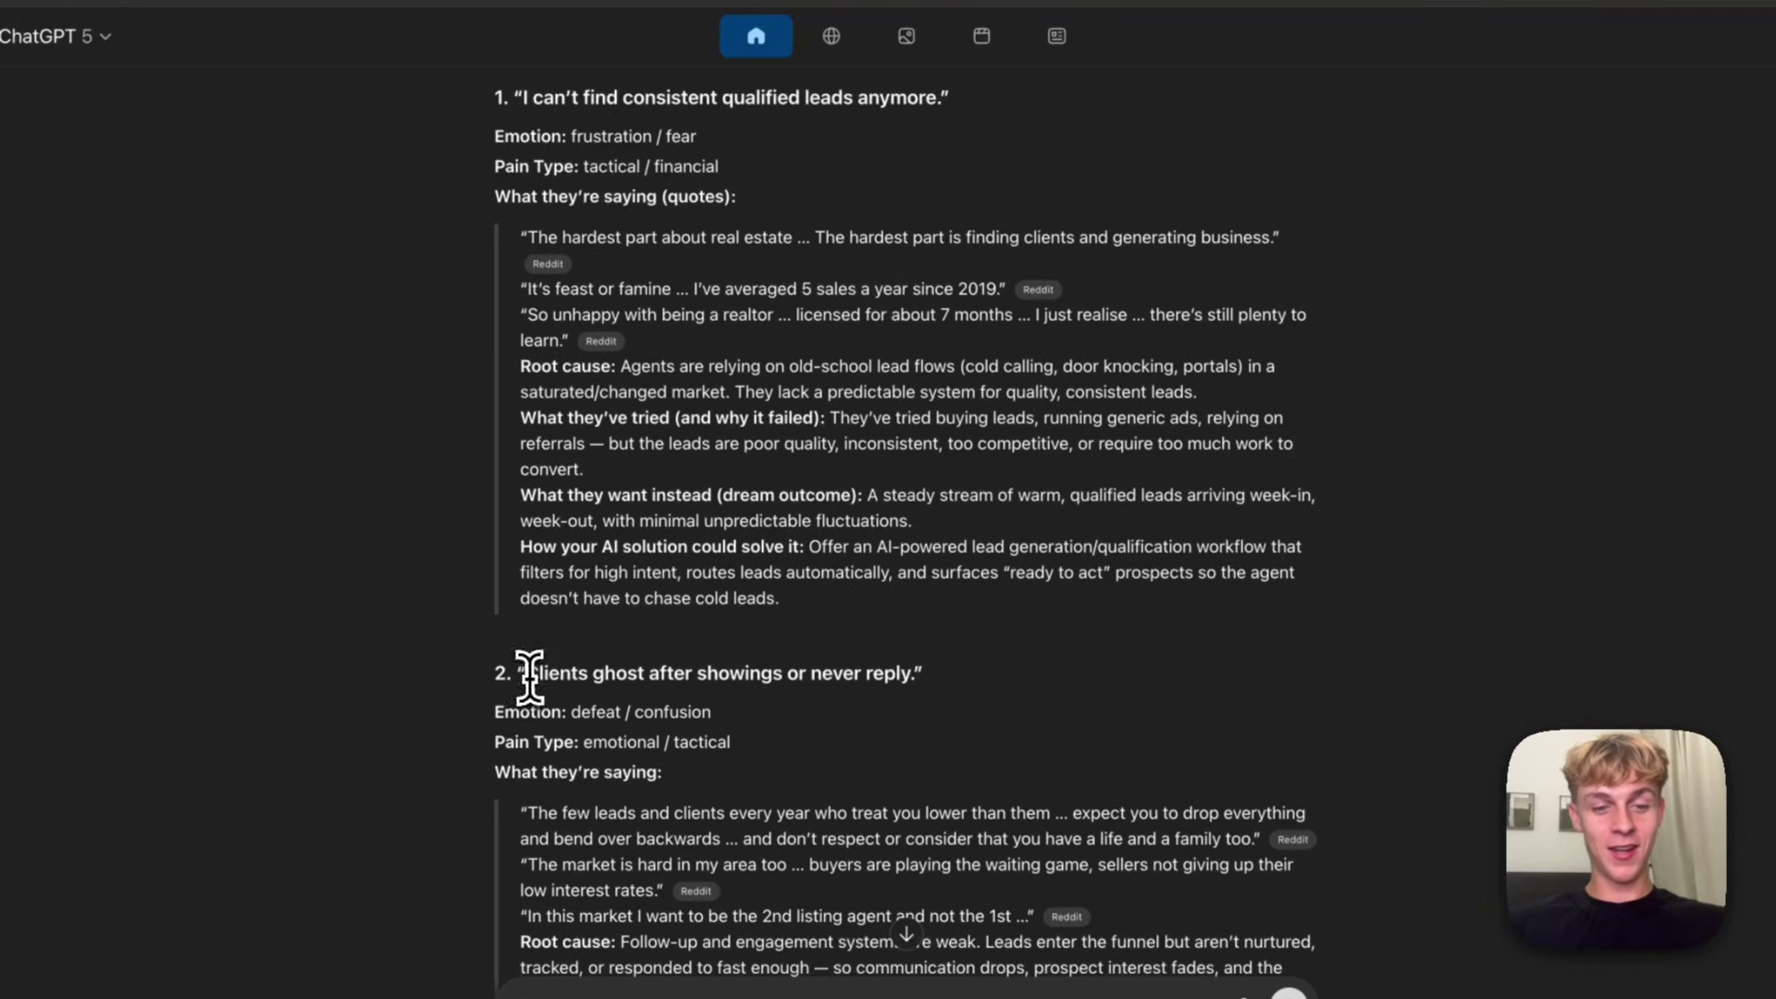
pyautogui.moveTo(525, 673); pyautogui.dragTo(627, 675)
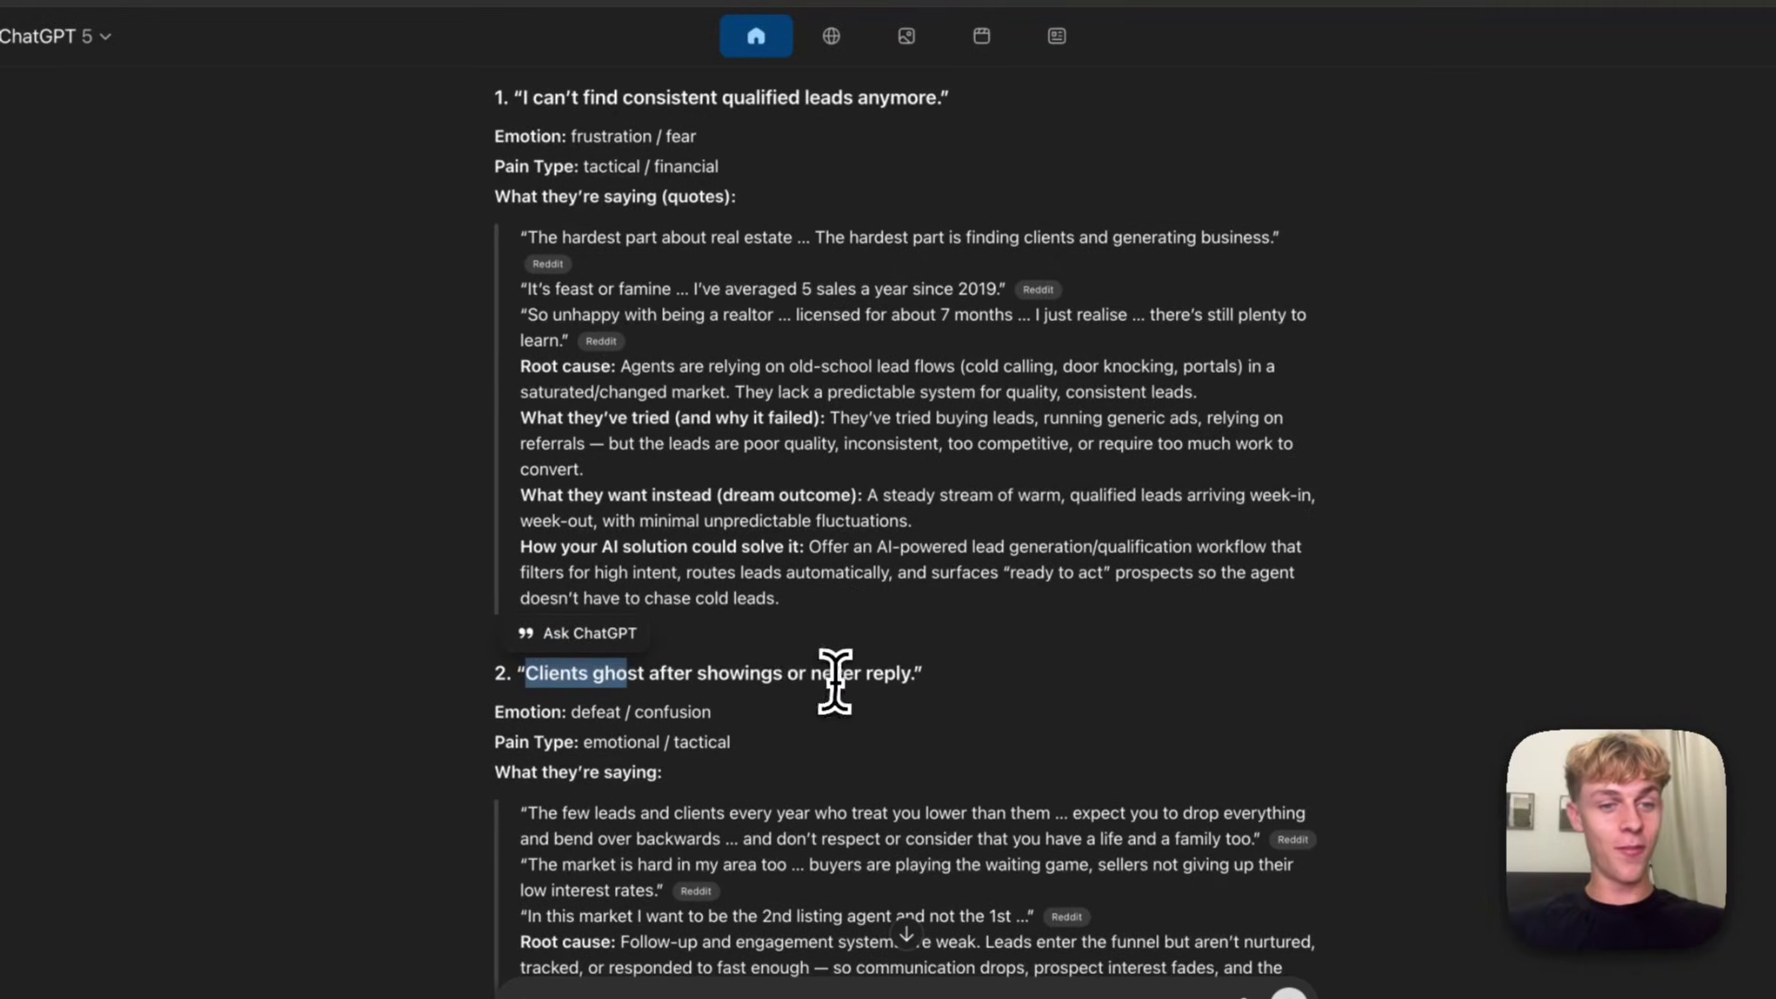
pyautogui.scroll(-6, 839, 682)
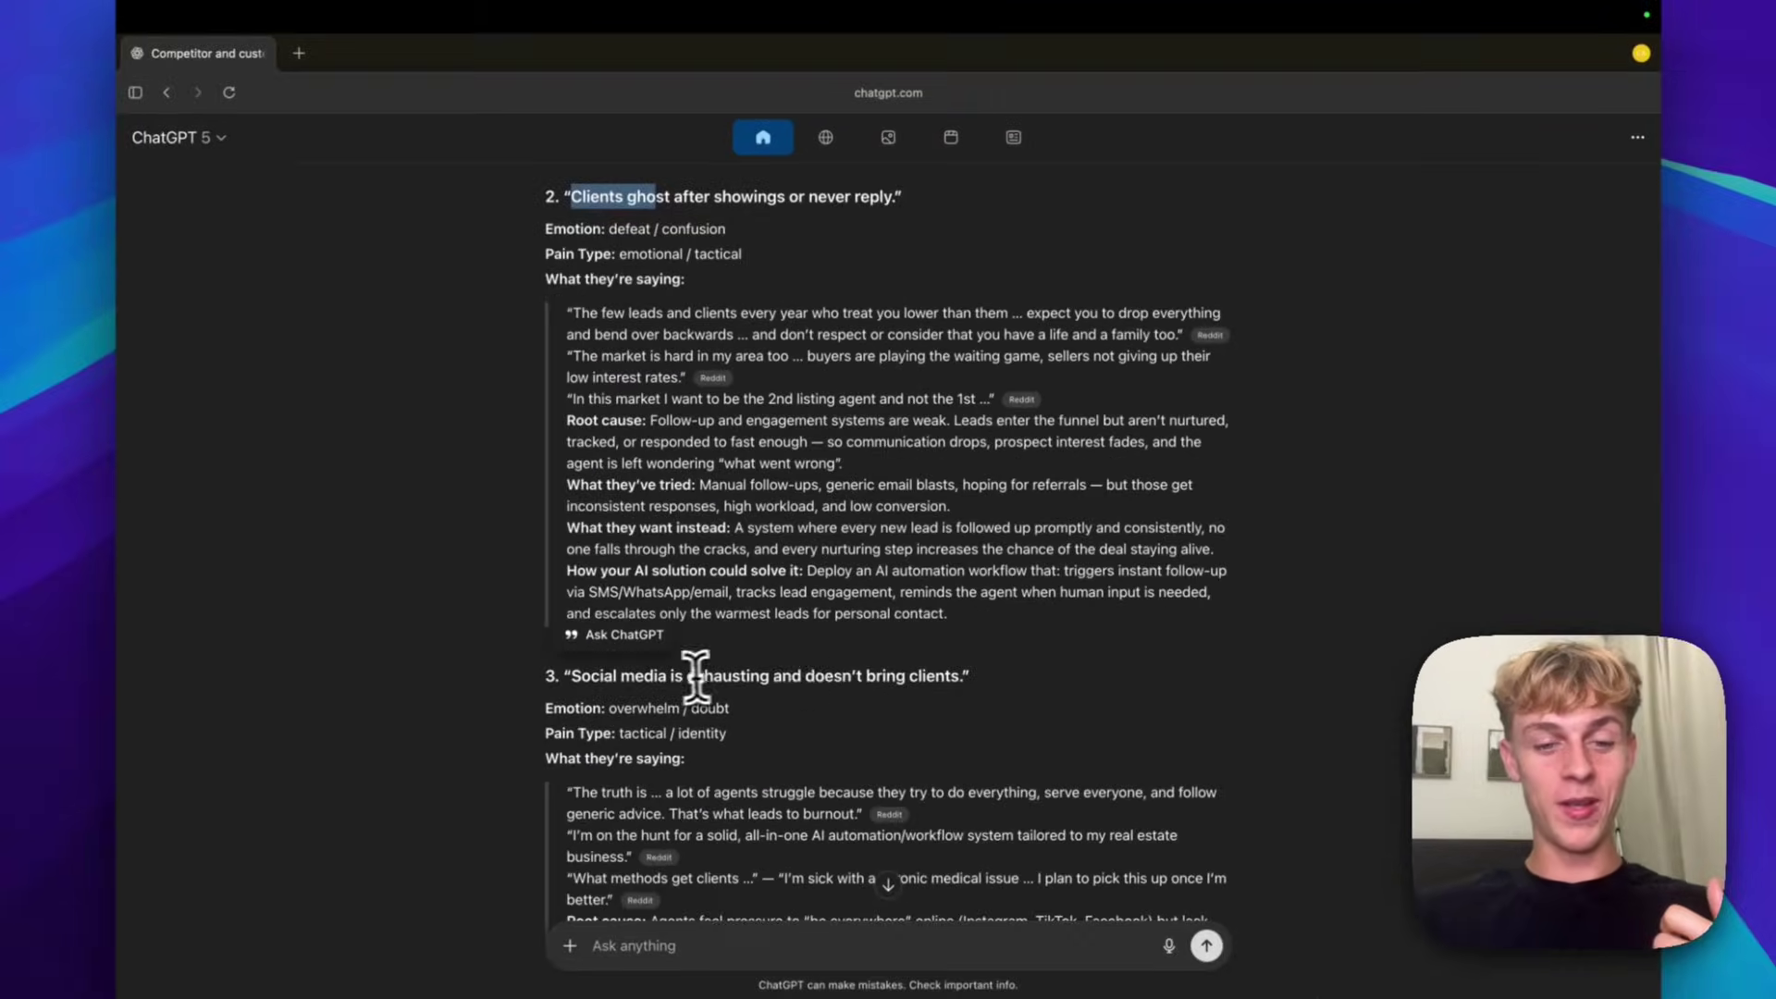
pyautogui.scroll(3, 887, 674)
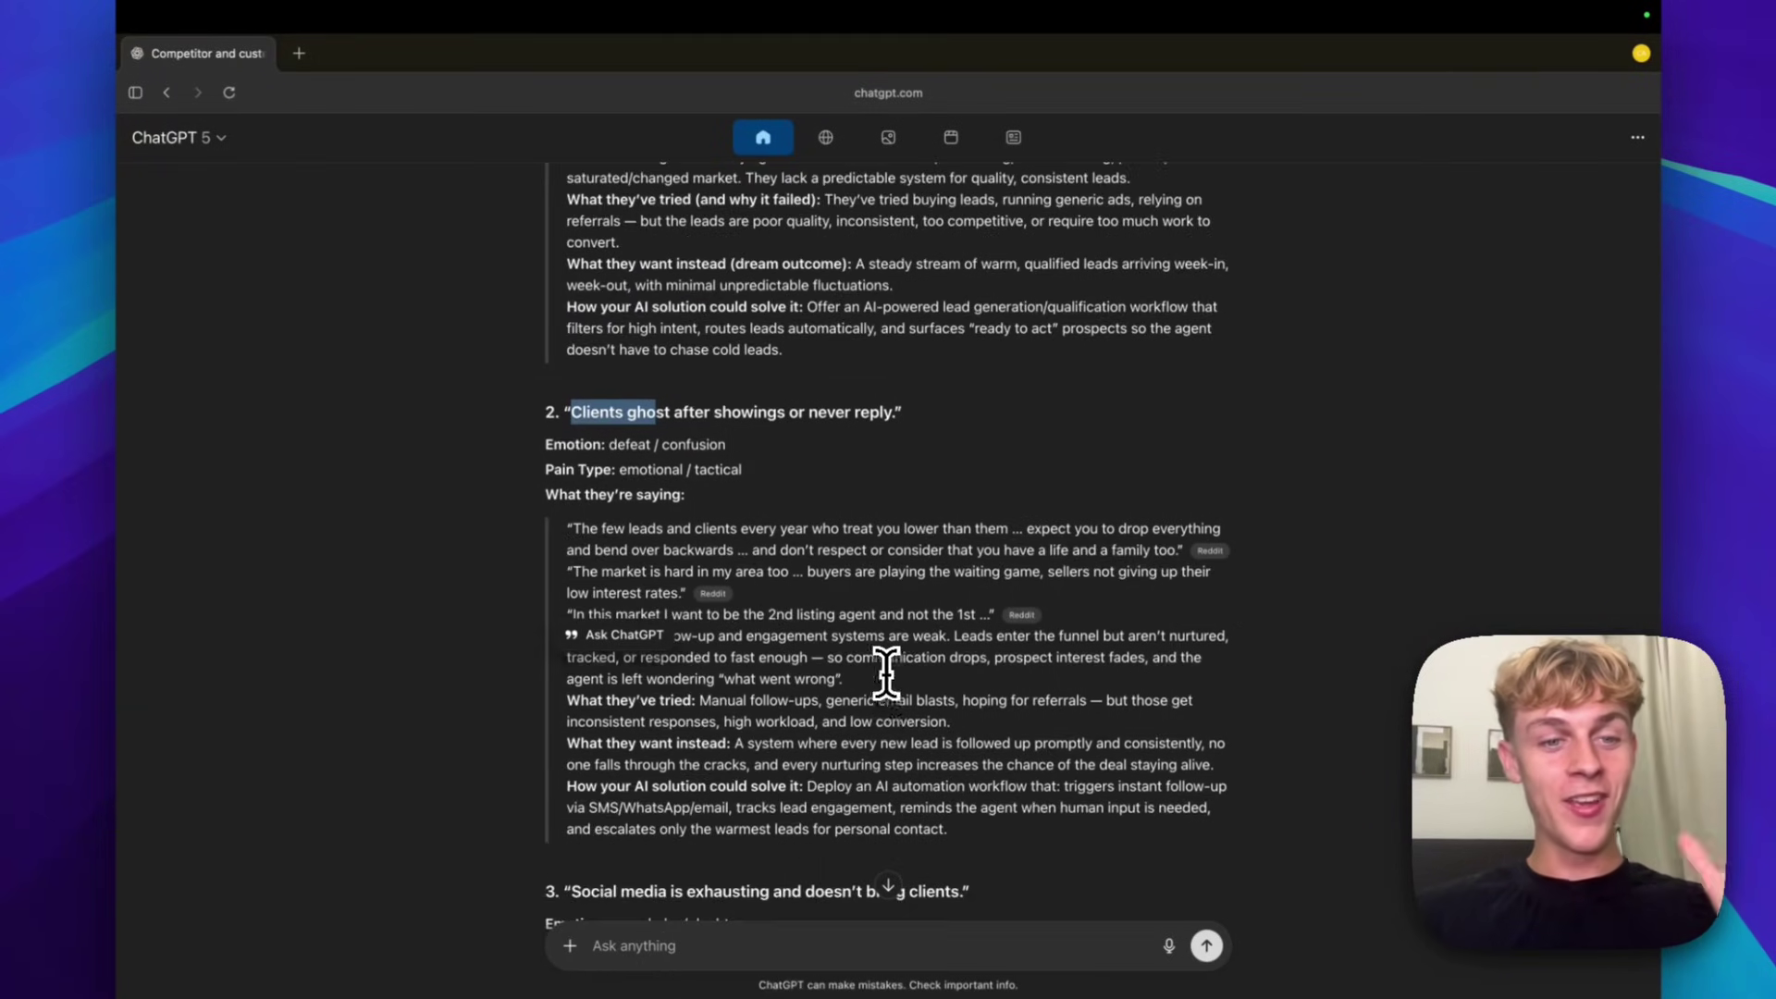
pyautogui.scroll(-3, 888, 674)
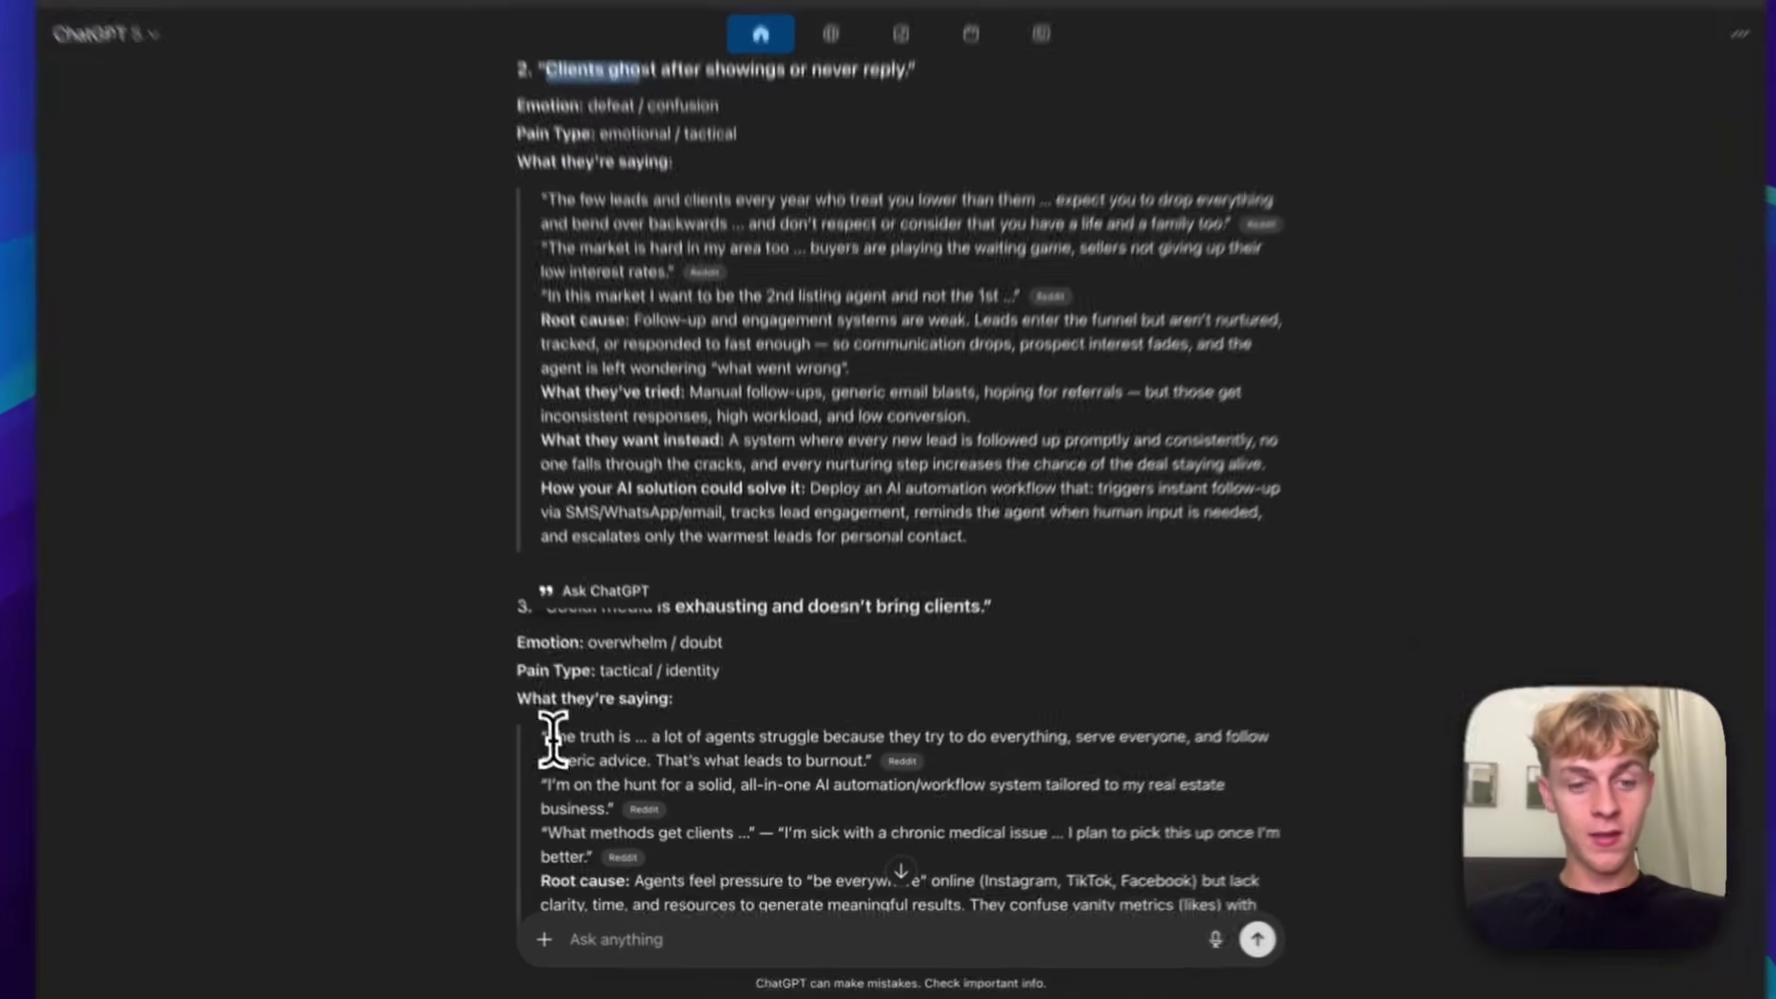
pyautogui.moveTo(580, 764); pyautogui.dragTo(786, 765)
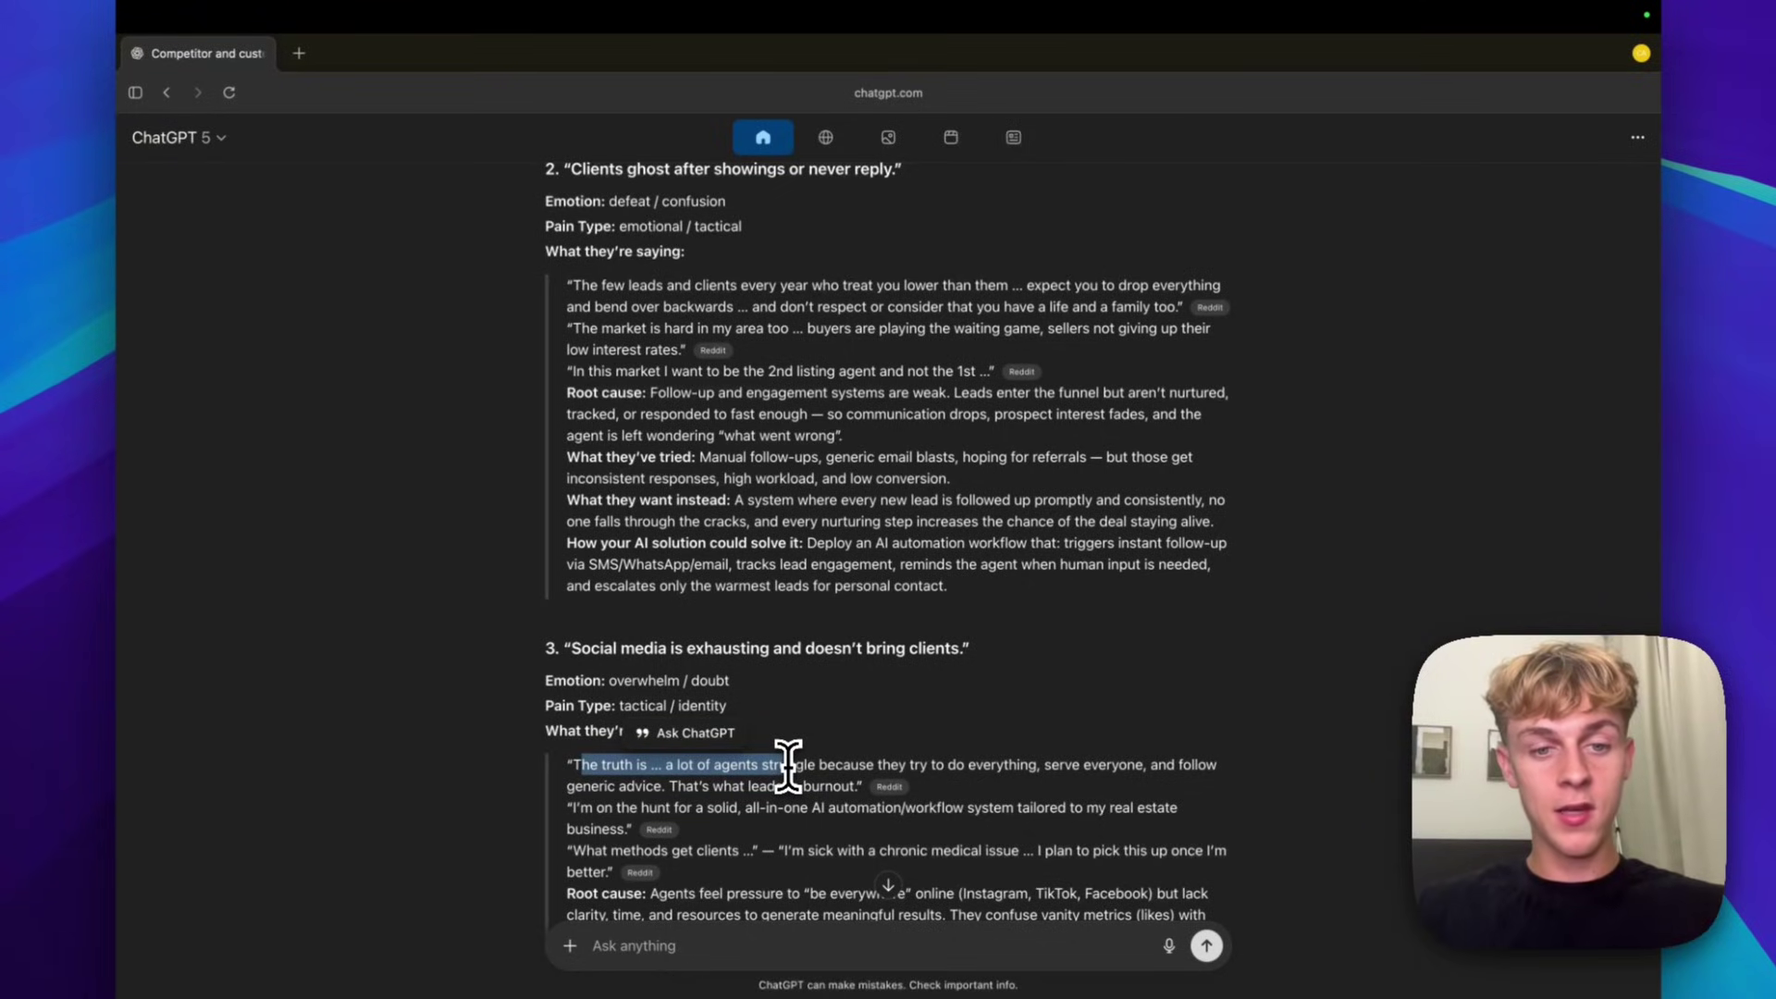
pyautogui.scroll(5, 787, 765)
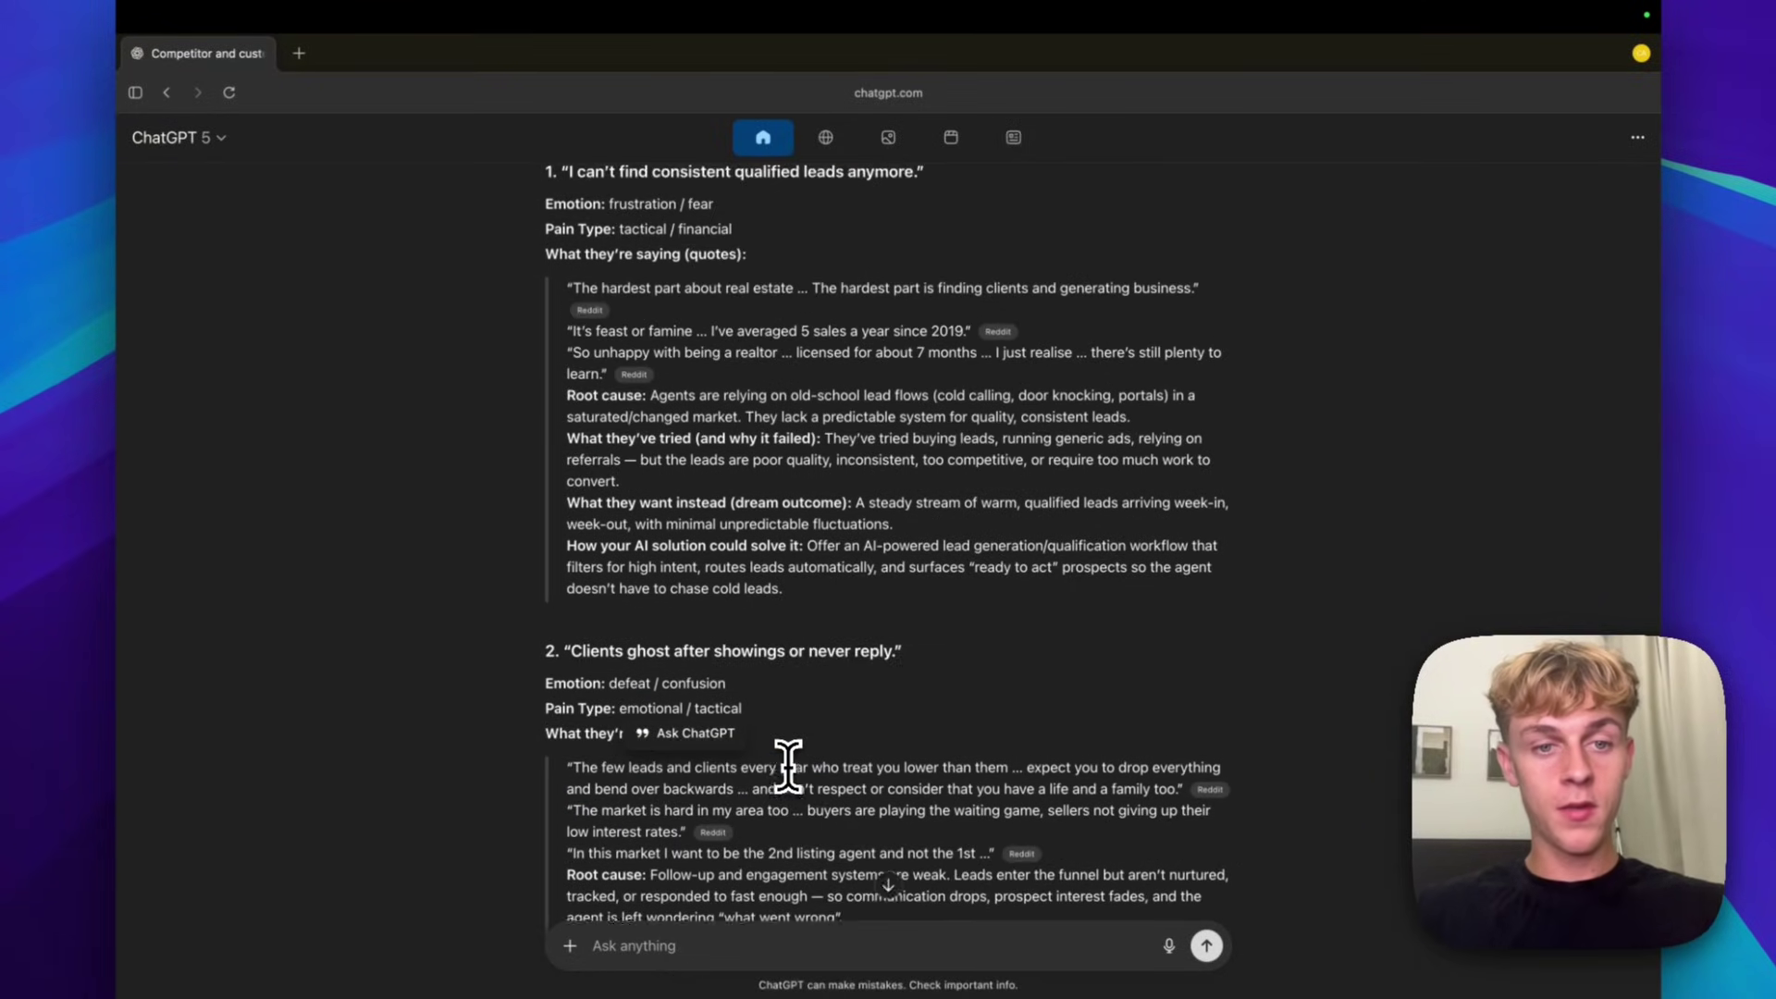
pyautogui.scroll(1, 859, 619)
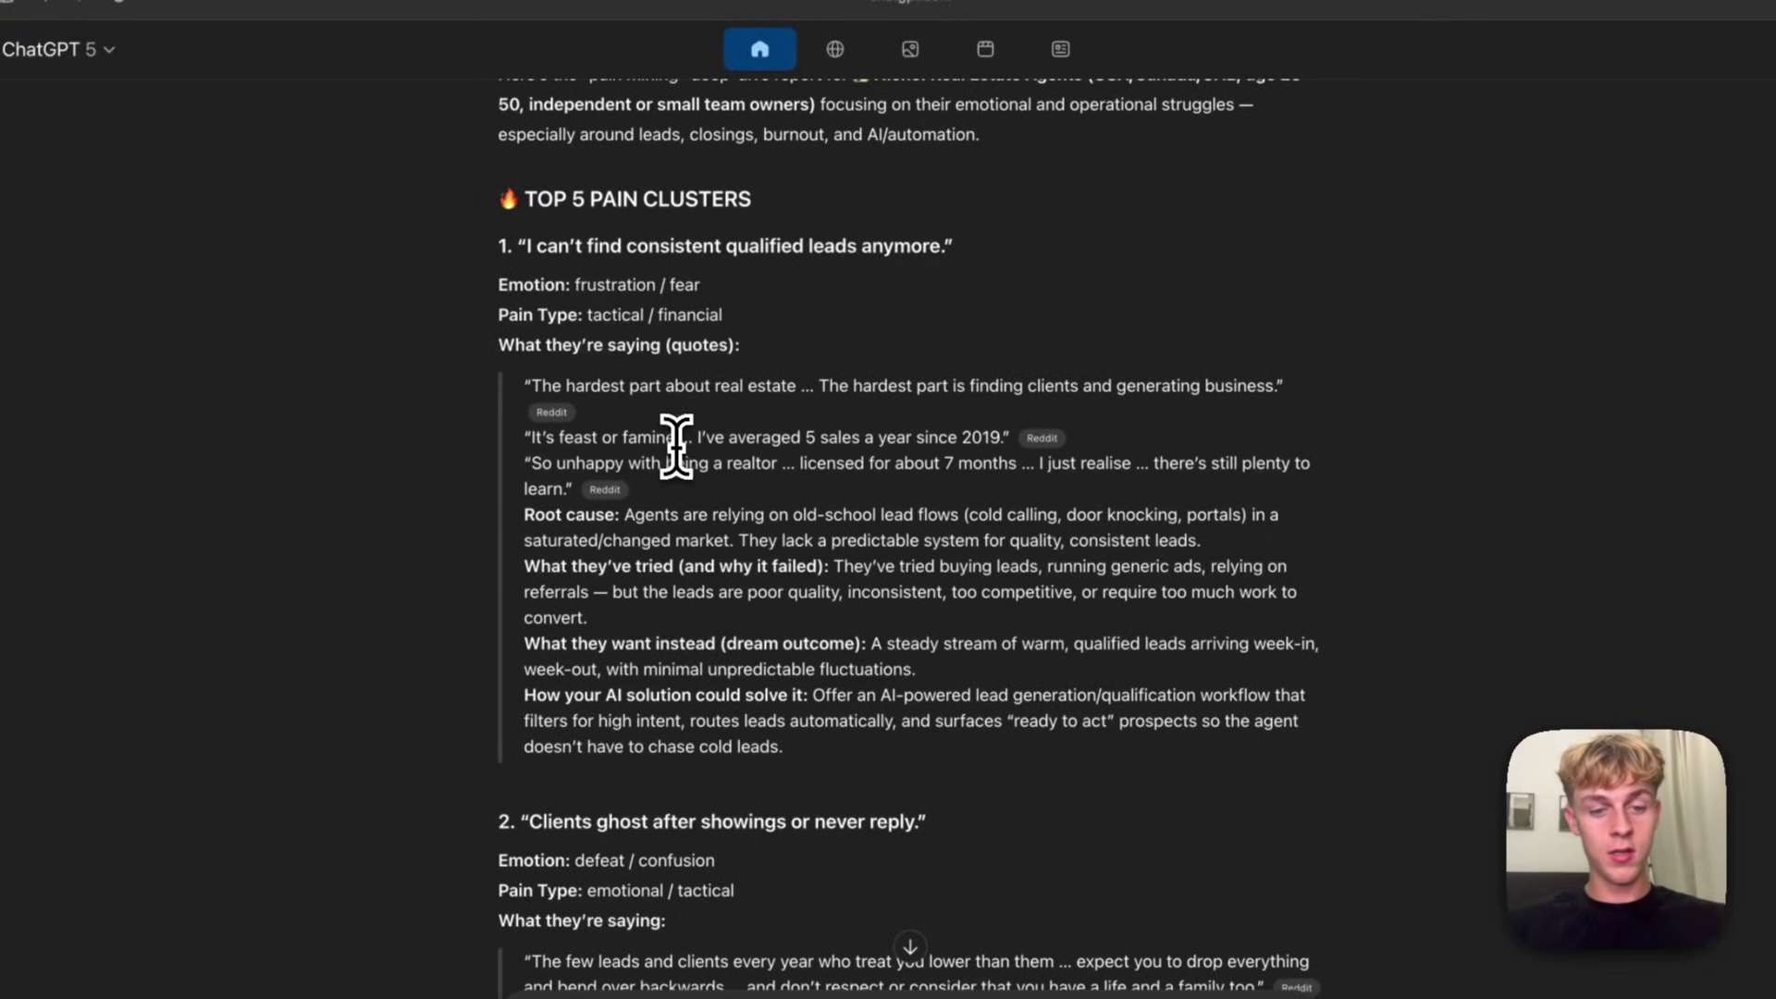
pyautogui.moveTo(523, 819); pyautogui.dragTo(786, 820)
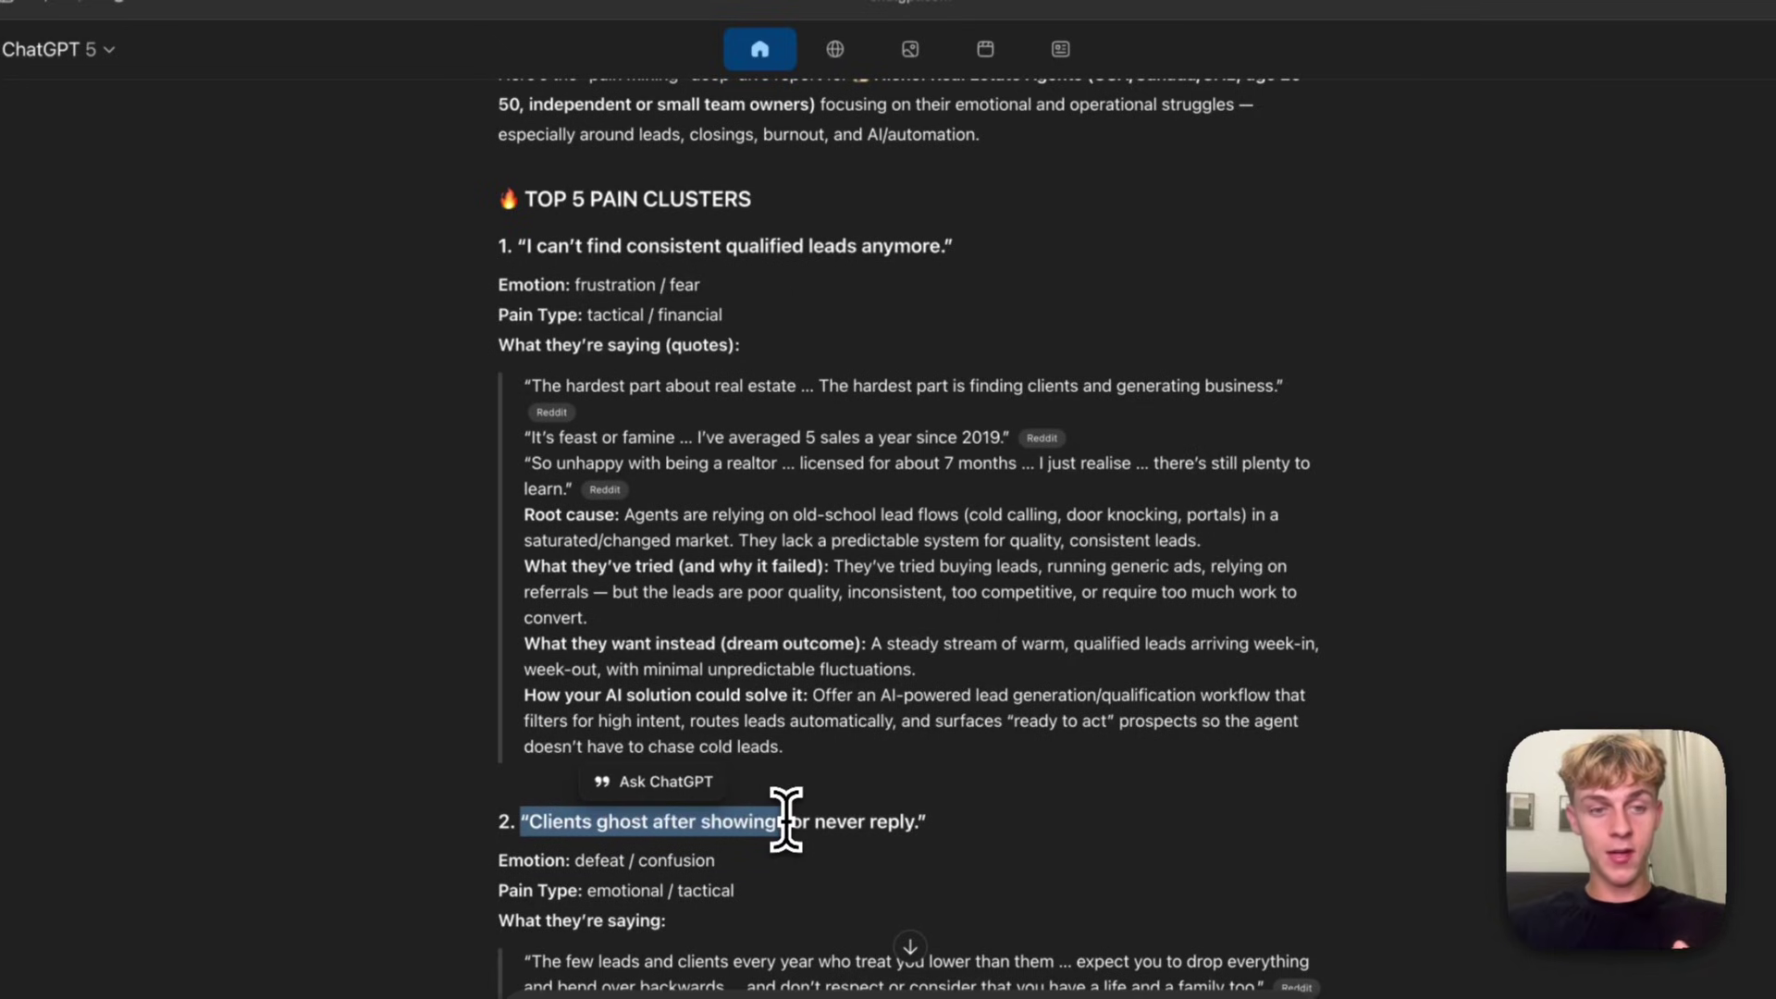
pyautogui.scroll(-3, 785, 820)
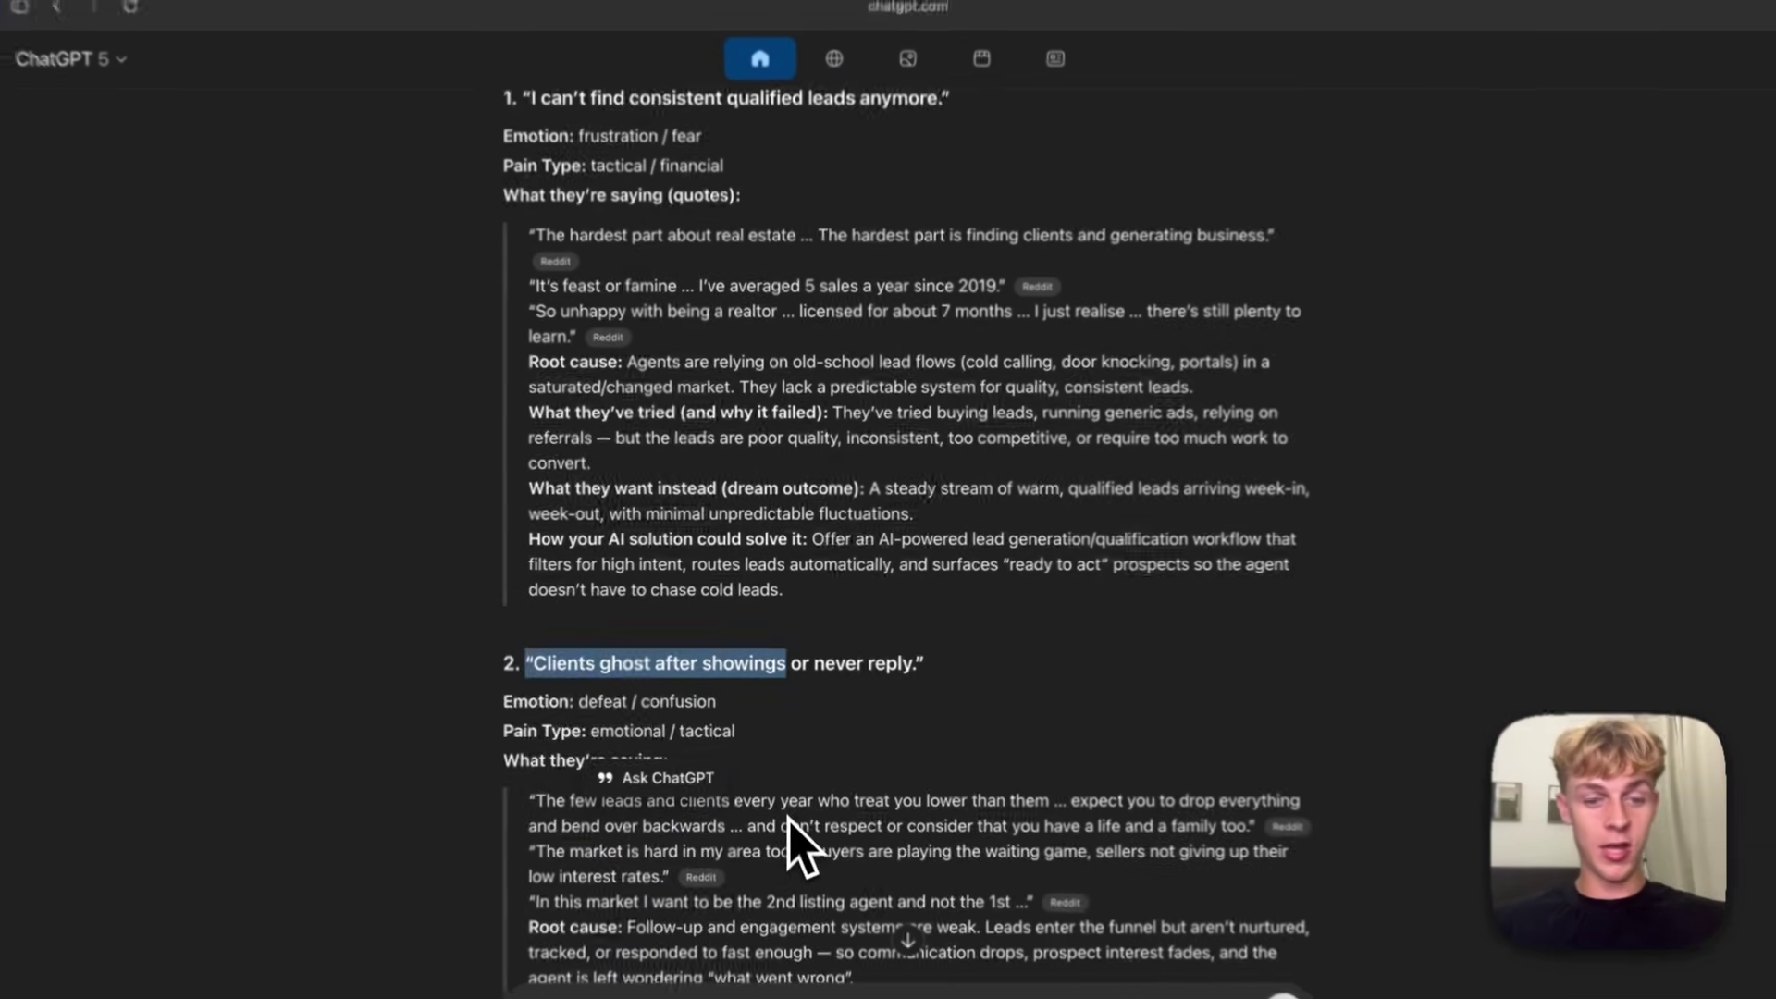
pyautogui.scroll(-3, 788, 814)
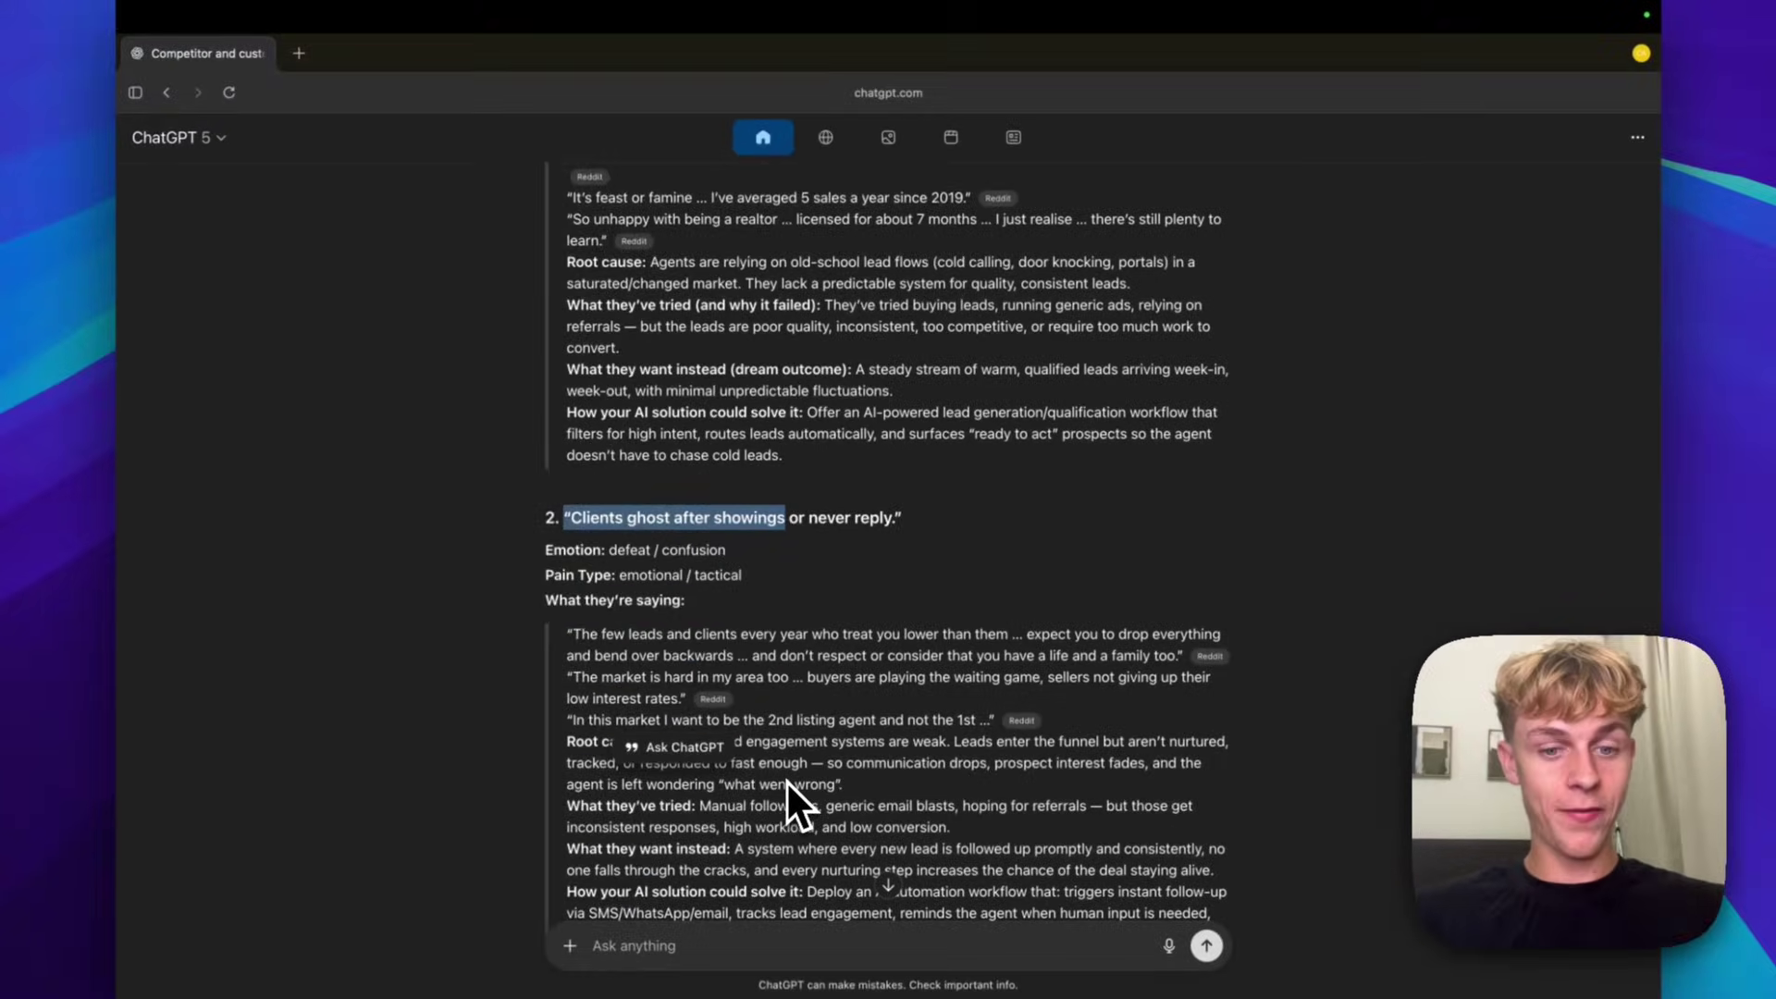
pyautogui.scroll(-3, 786, 780)
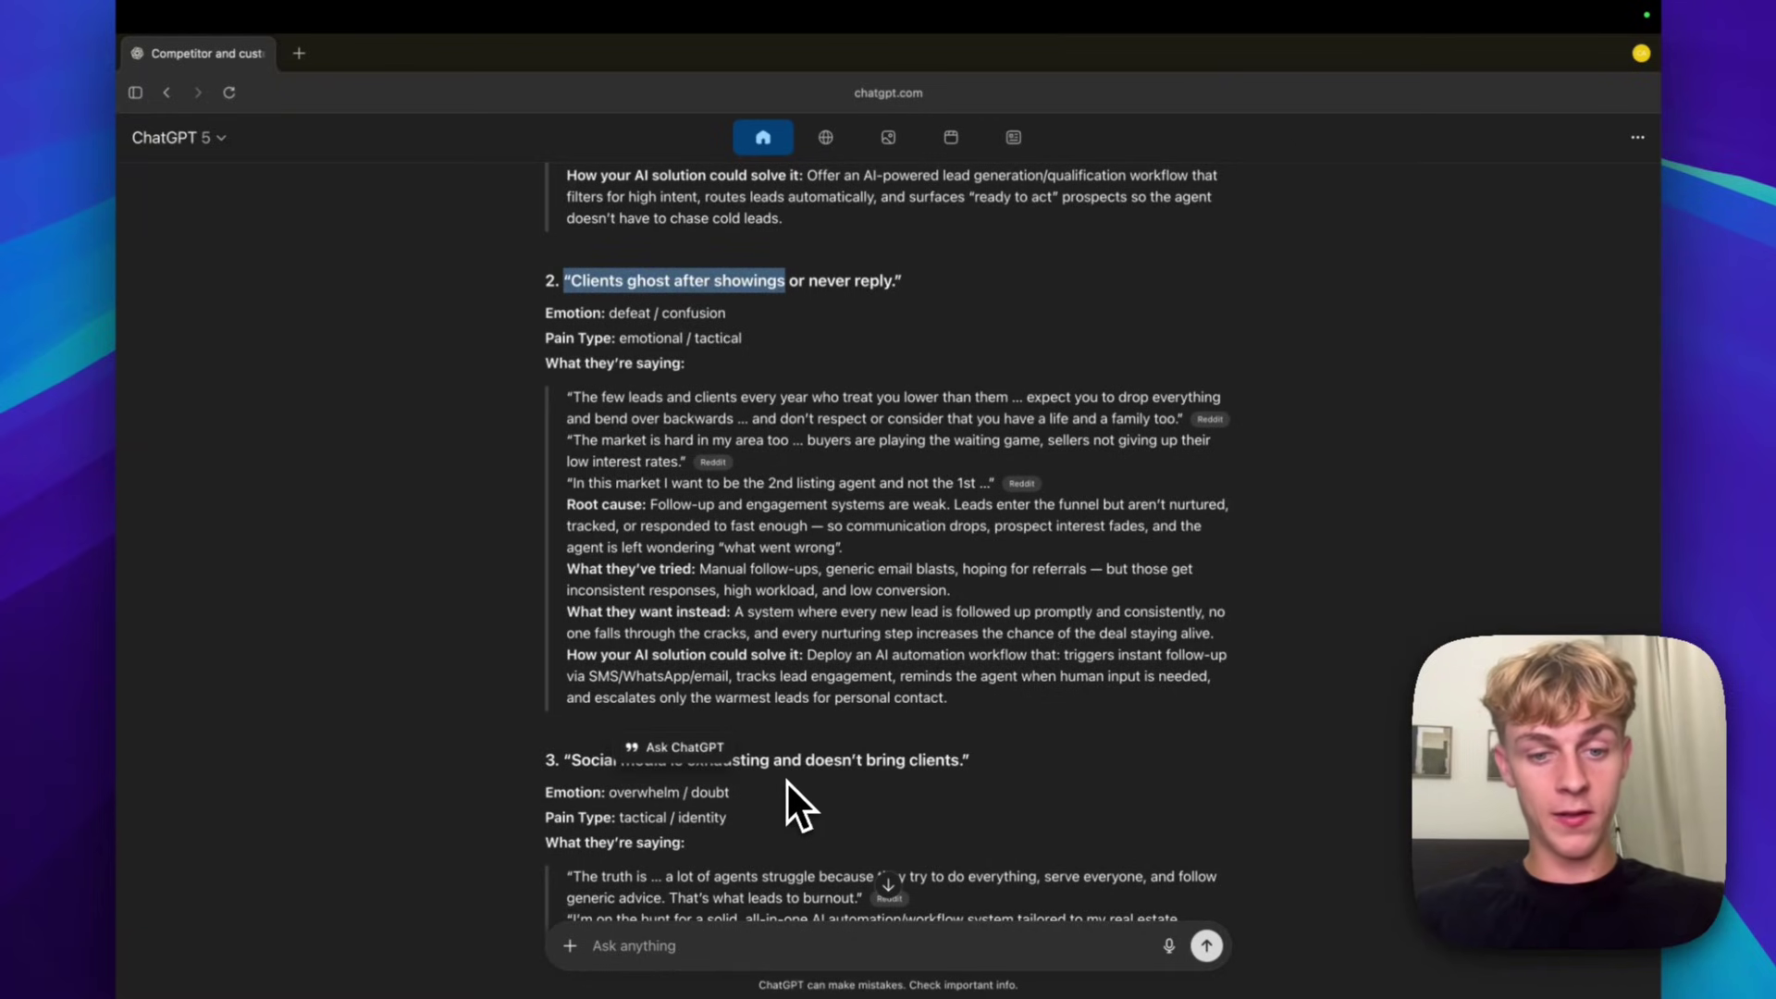
pyautogui.scroll(-2, 786, 780)
pyautogui.scroll(-6, 786, 779)
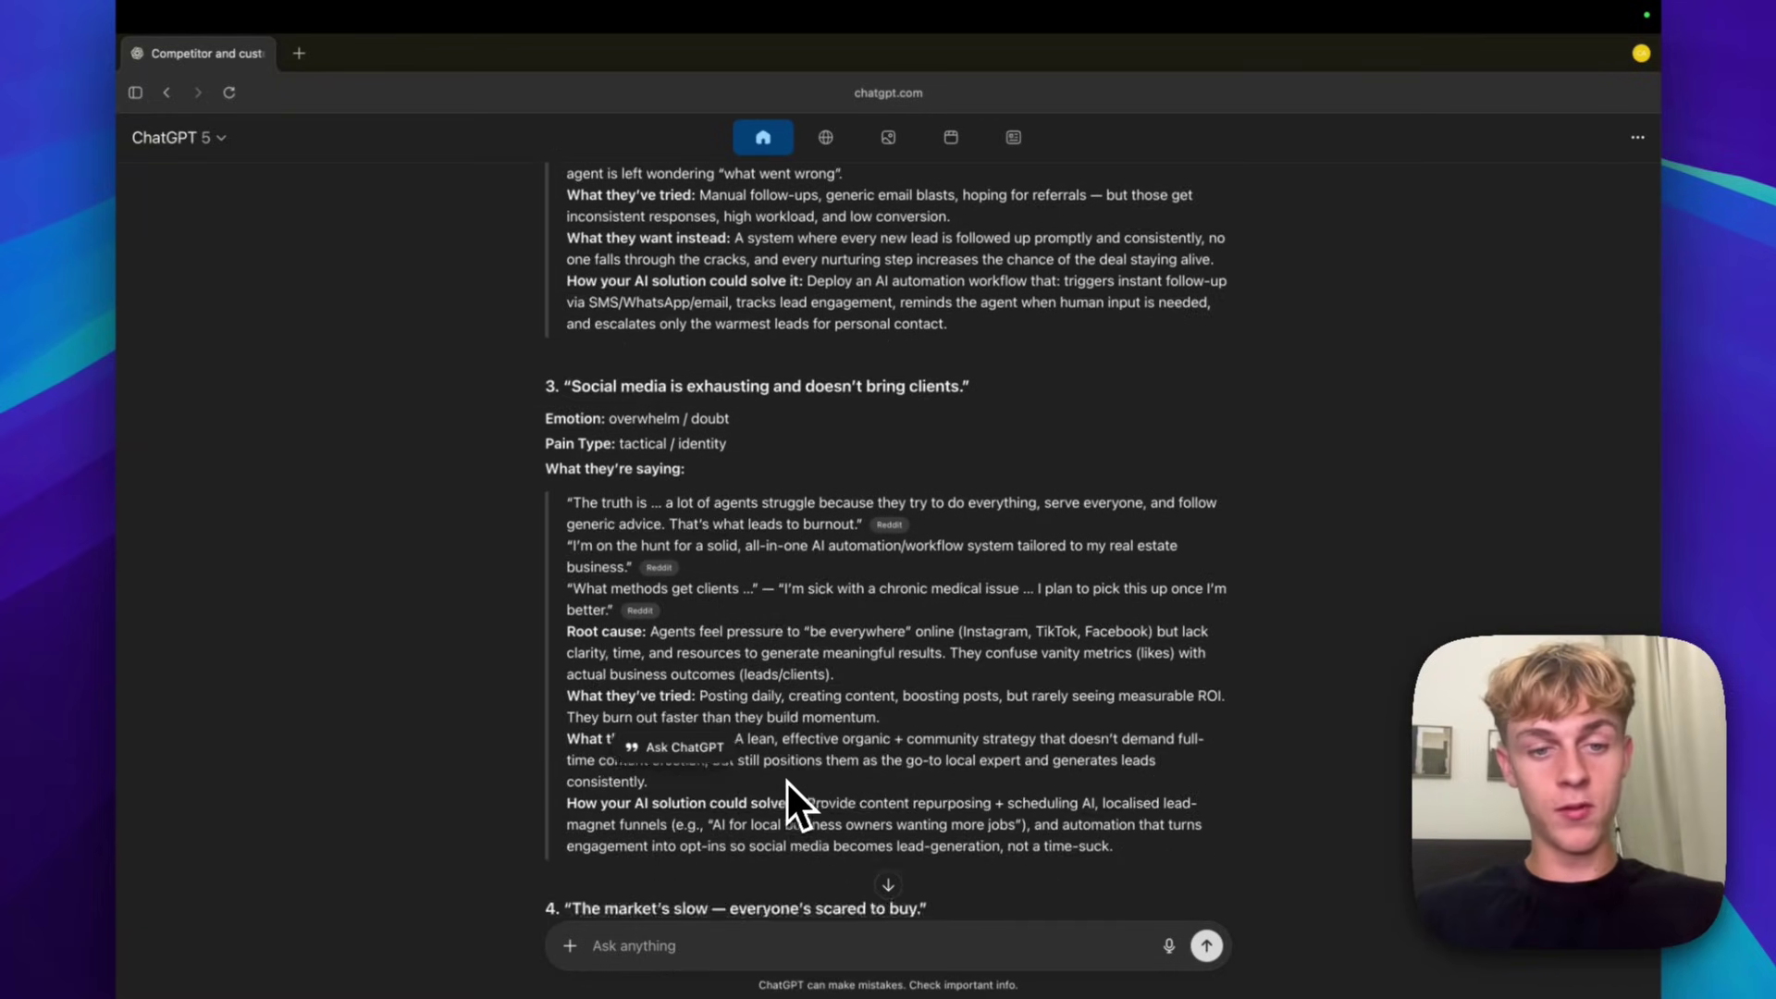
pyautogui.scroll(-3, 785, 780)
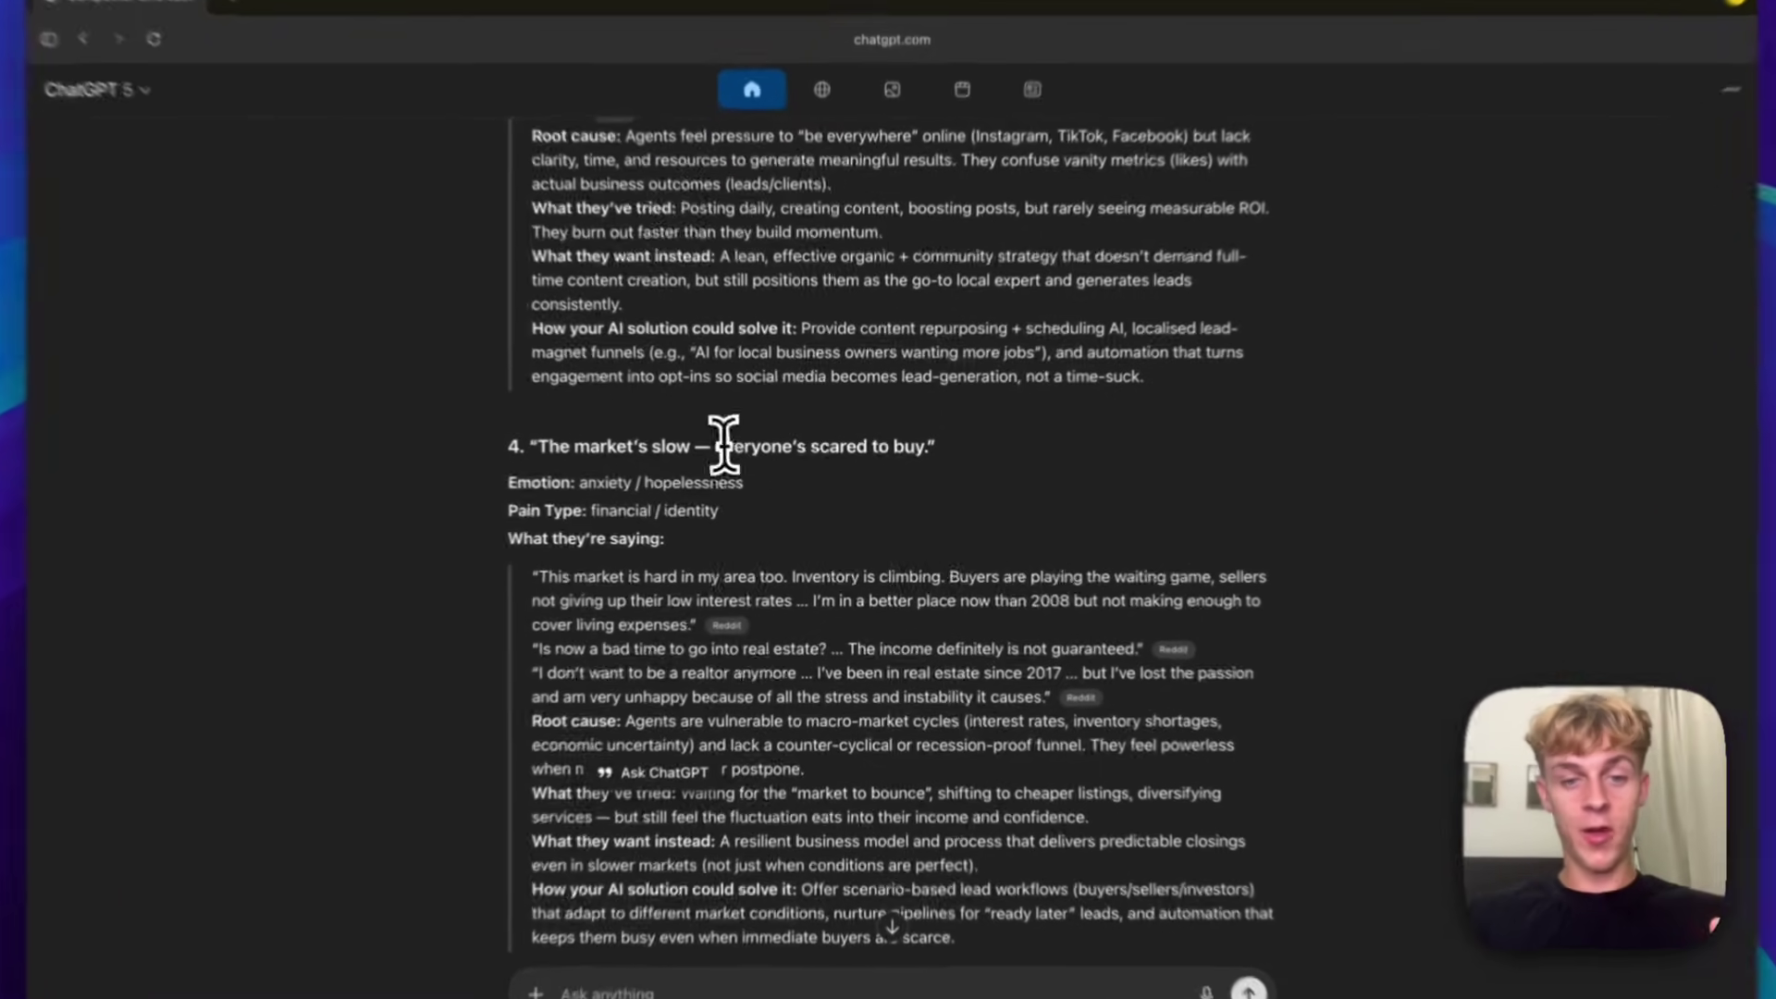
pyautogui.moveTo(739, 451); pyautogui.dragTo(867, 451)
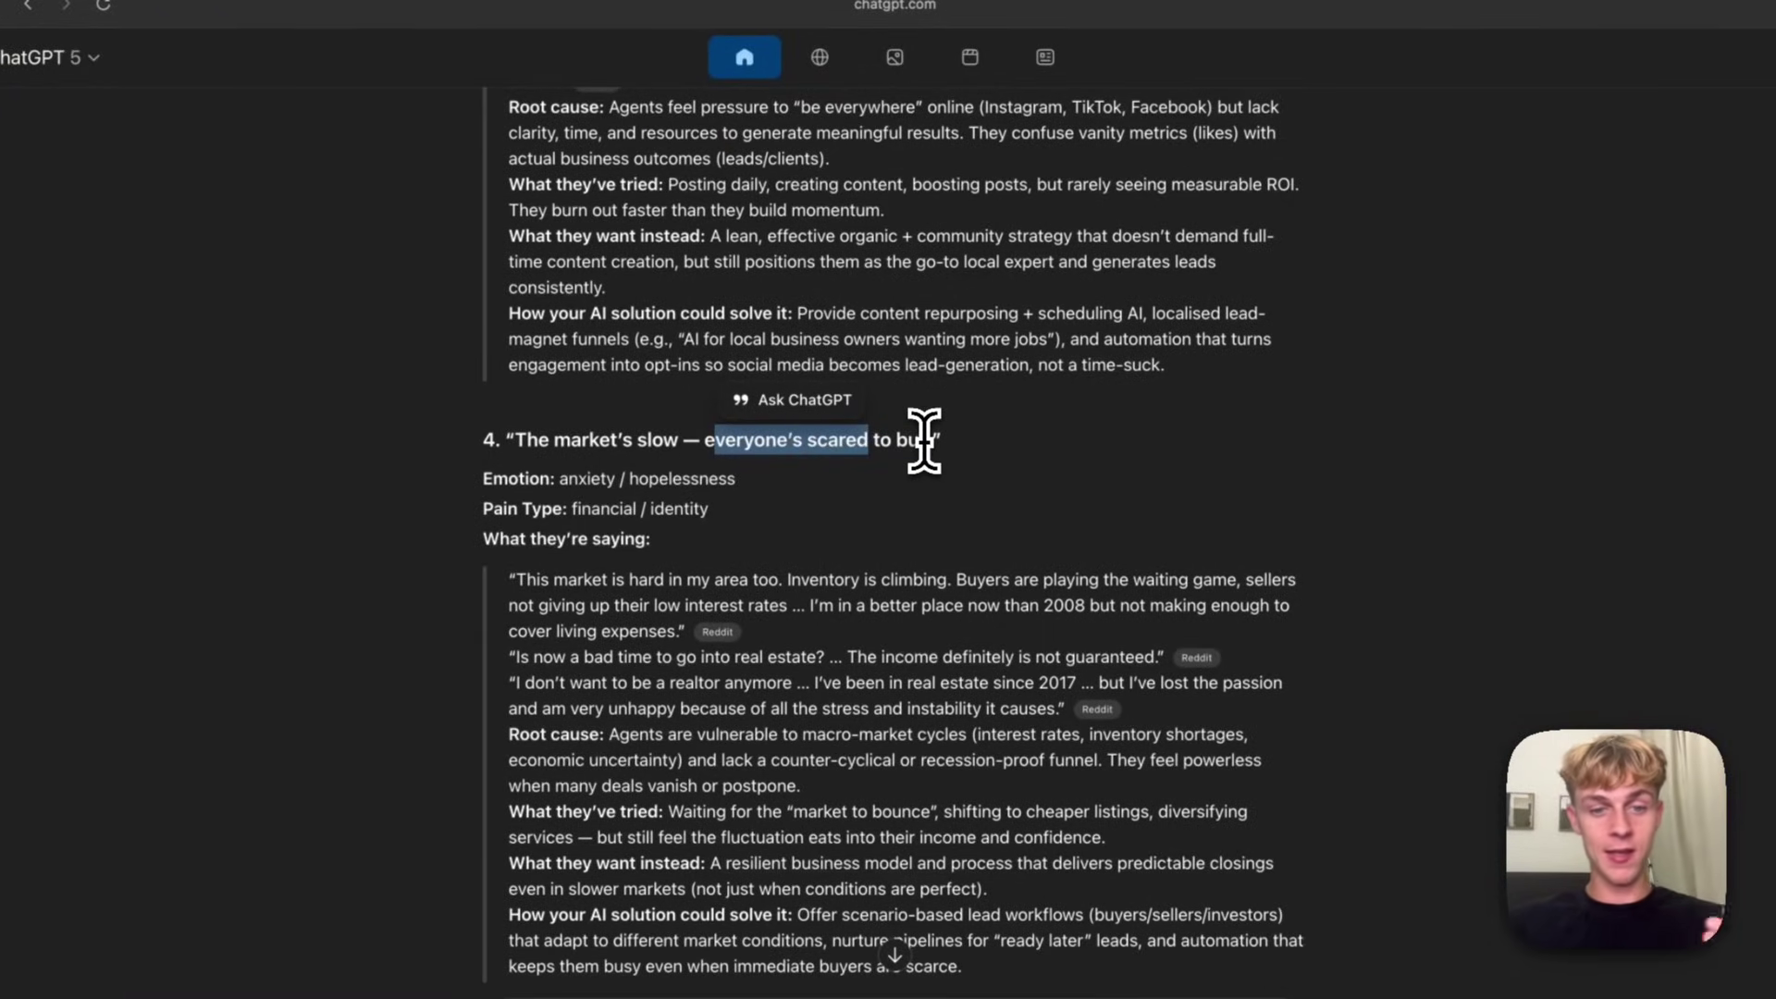
pyautogui.scroll(-4, 888, 508)
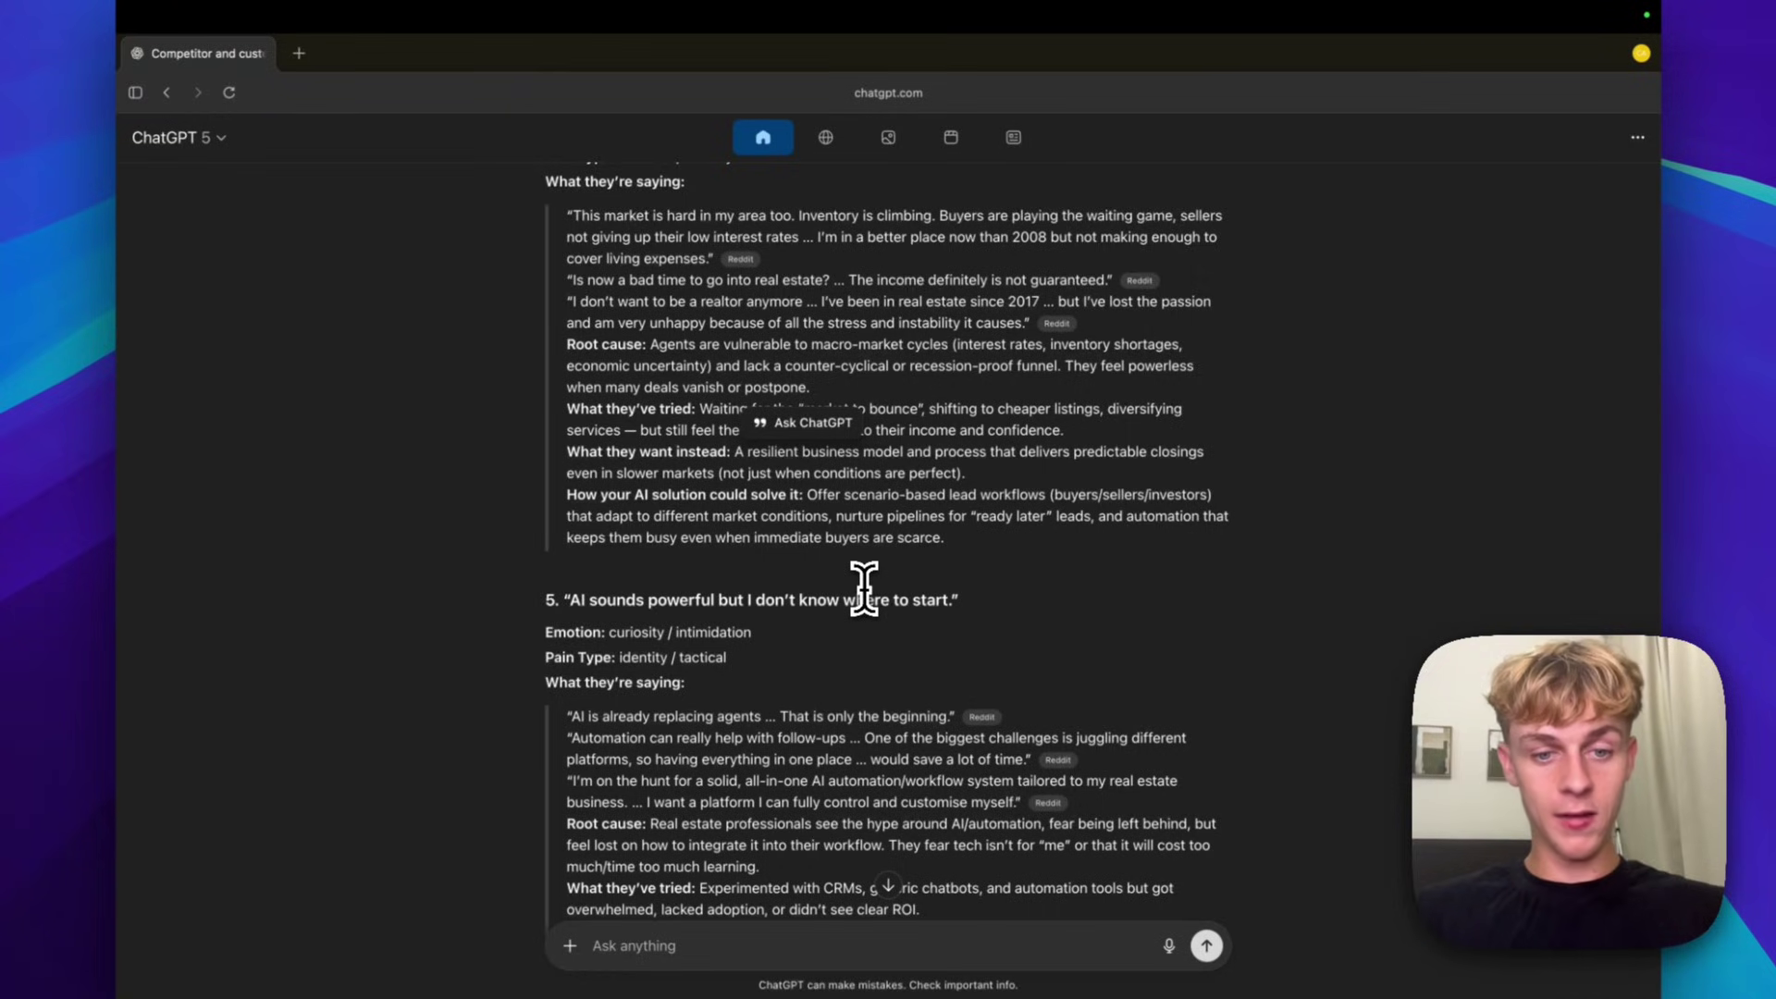
pyautogui.scroll(-4, 864, 589)
pyautogui.scroll(-3, 864, 589)
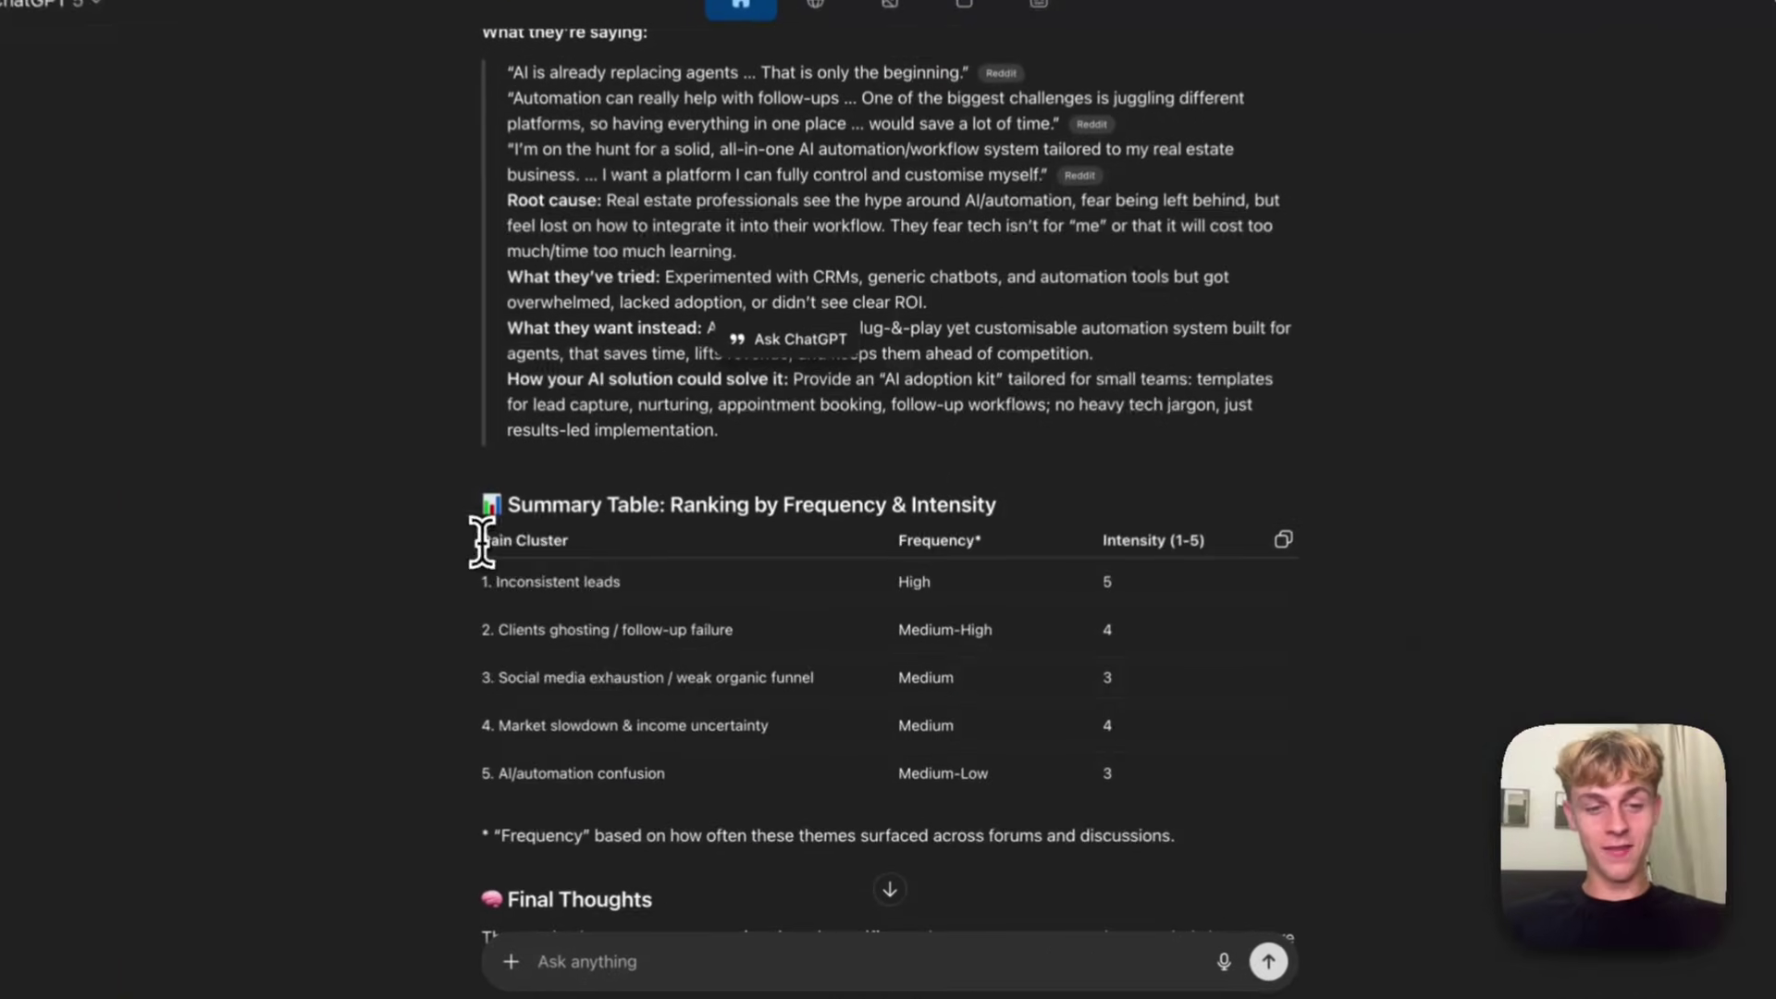
pyautogui.moveTo(482, 540); pyautogui.dragTo(741, 779)
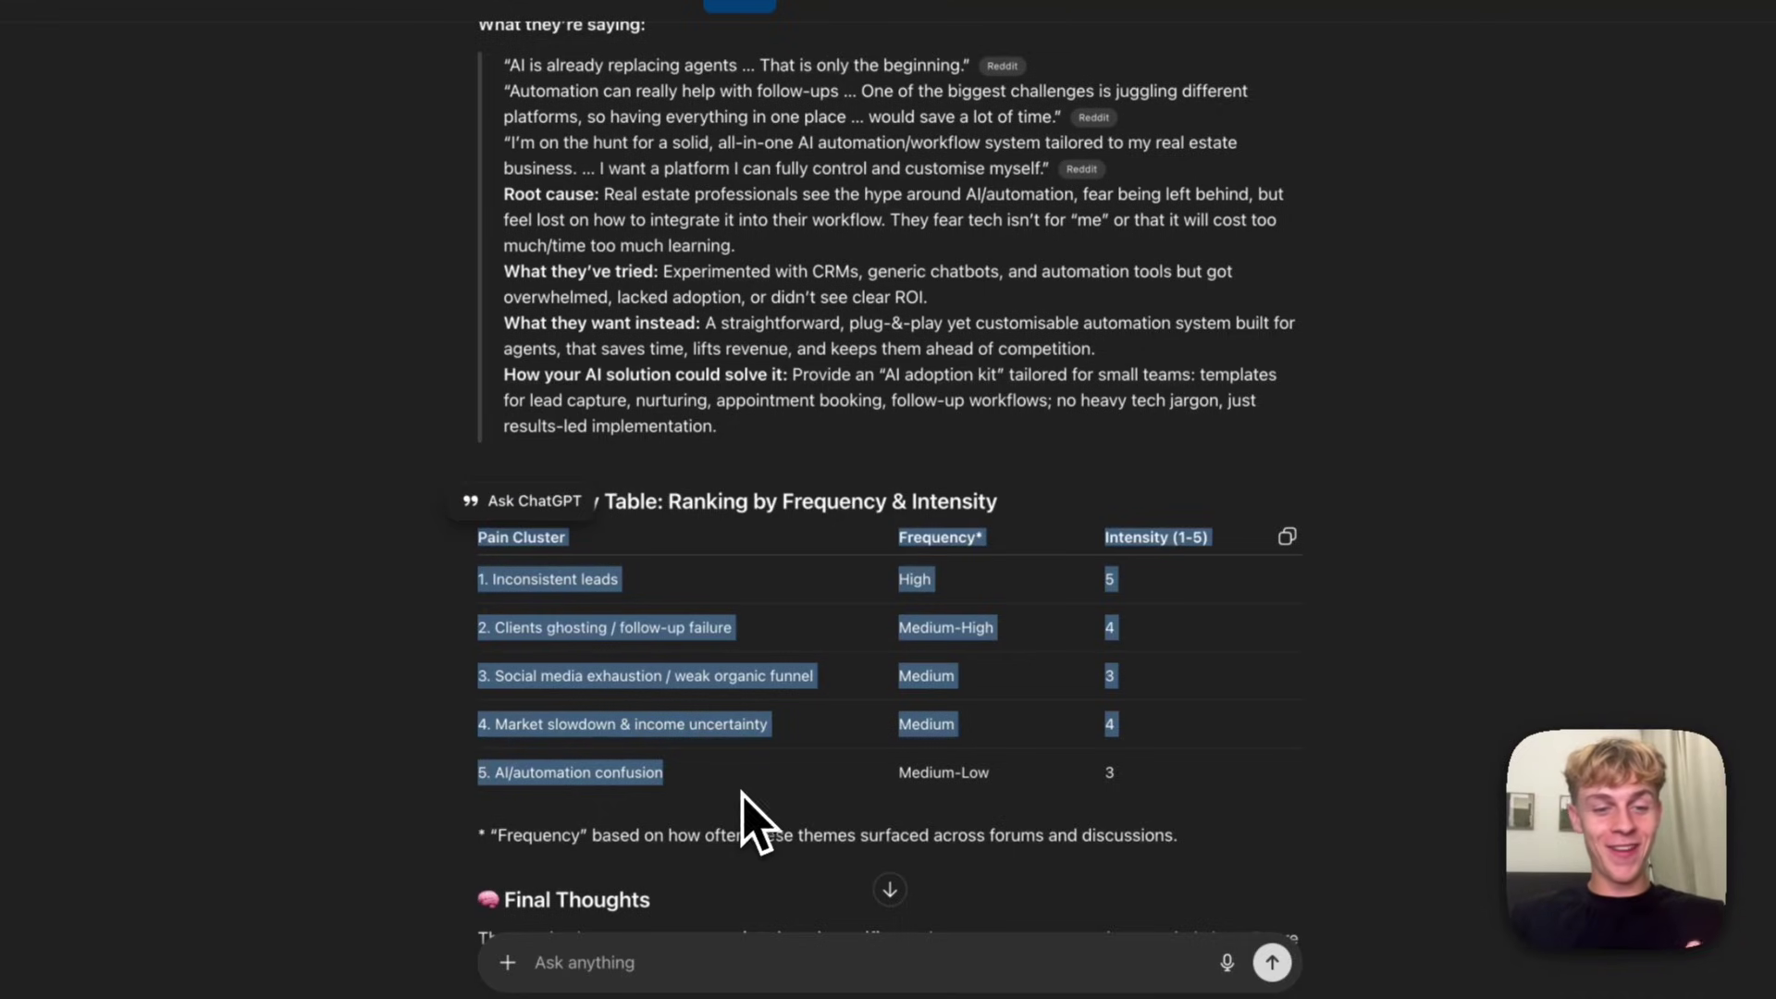
# Highlight the Frequency column and the inconsistent leads, ghosting, social media and market slowdown pain clusters
pyautogui.click(483, 547)
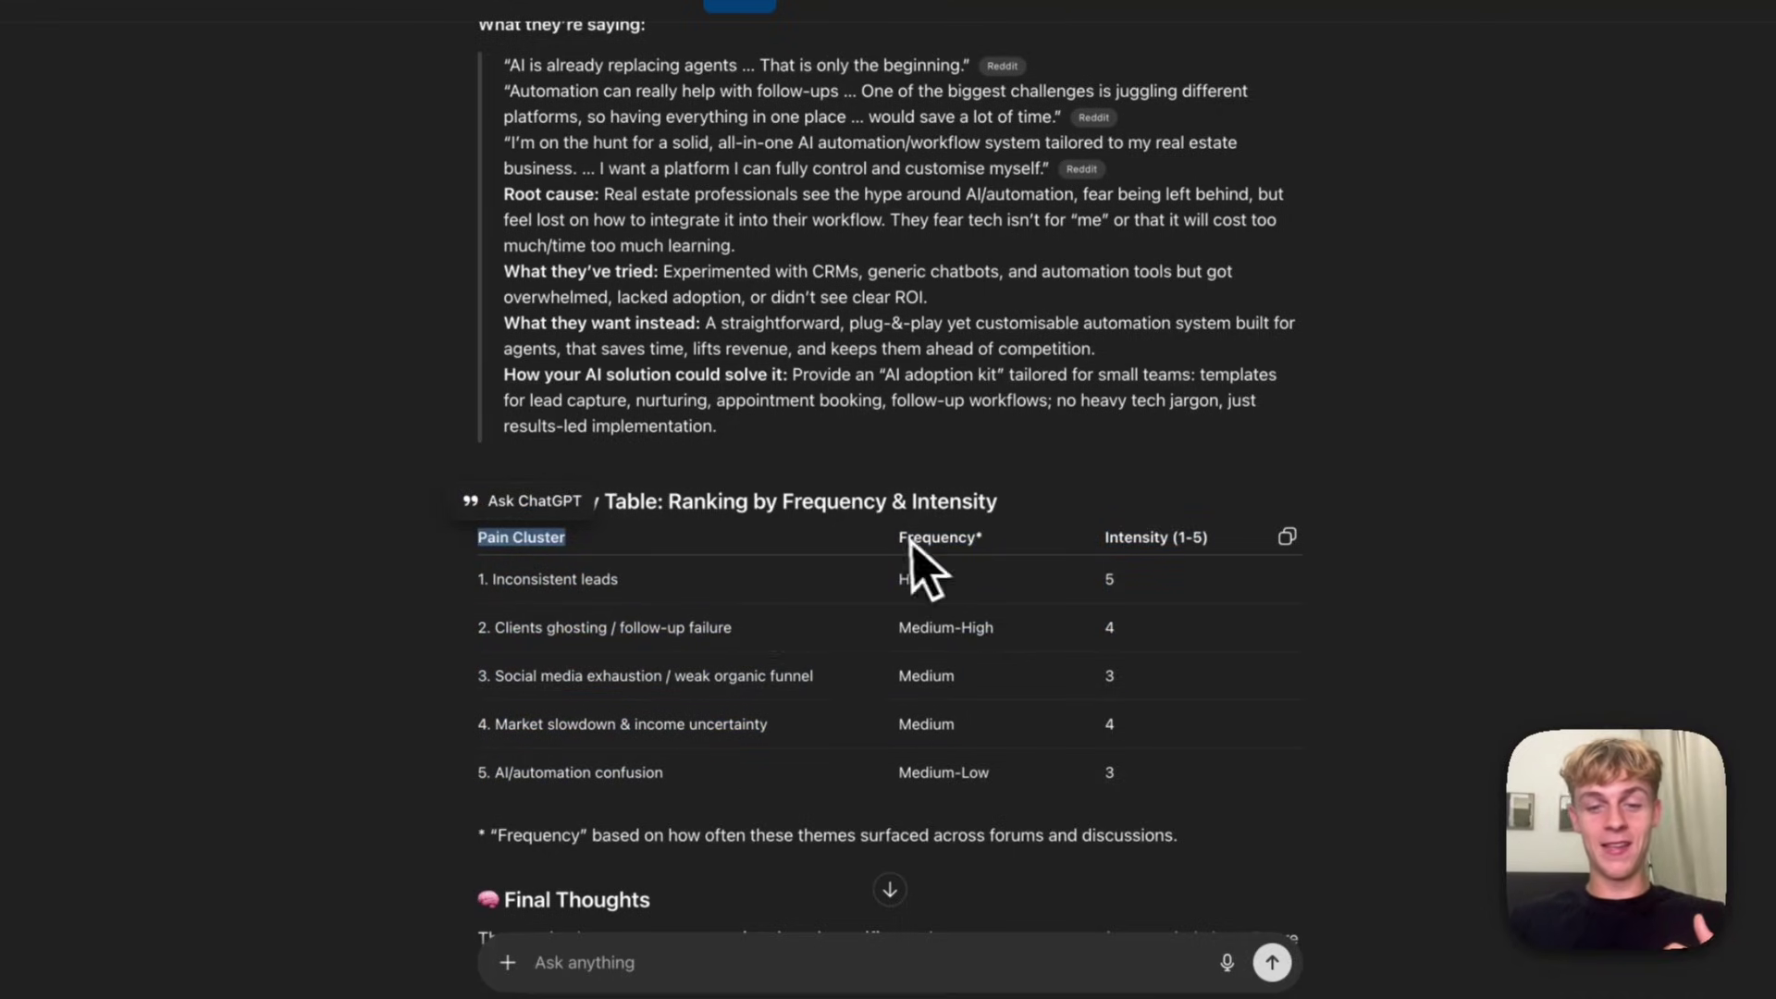
pyautogui.moveTo(901, 538); pyautogui.dragTo(1011, 540)
pyautogui.moveTo(506, 579); pyautogui.dragTo(609, 580)
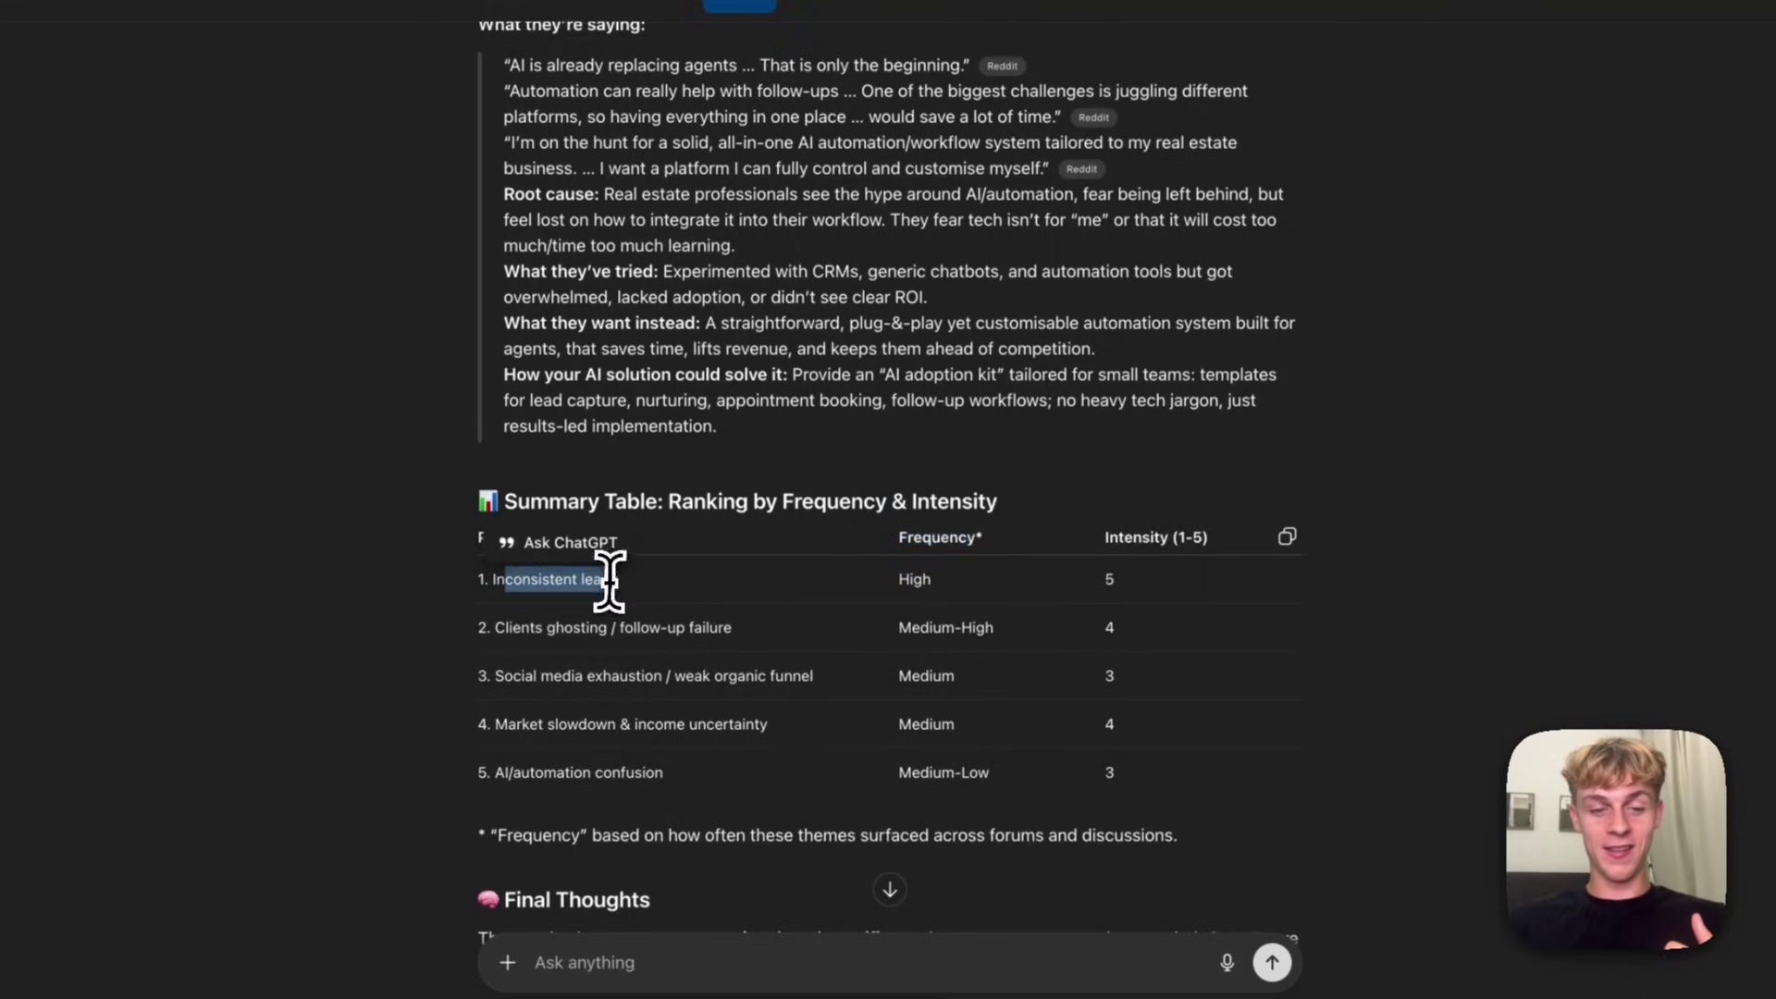
pyautogui.moveTo(504, 627); pyautogui.dragTo(606, 627)
pyautogui.moveTo(505, 676); pyautogui.dragTo(629, 686)
pyautogui.moveTo(496, 725); pyautogui.dragTo(632, 775)
# Scroll down through the Pain Miner report to its Final Thoughts
pyautogui.scroll(-1, 1010, 781)
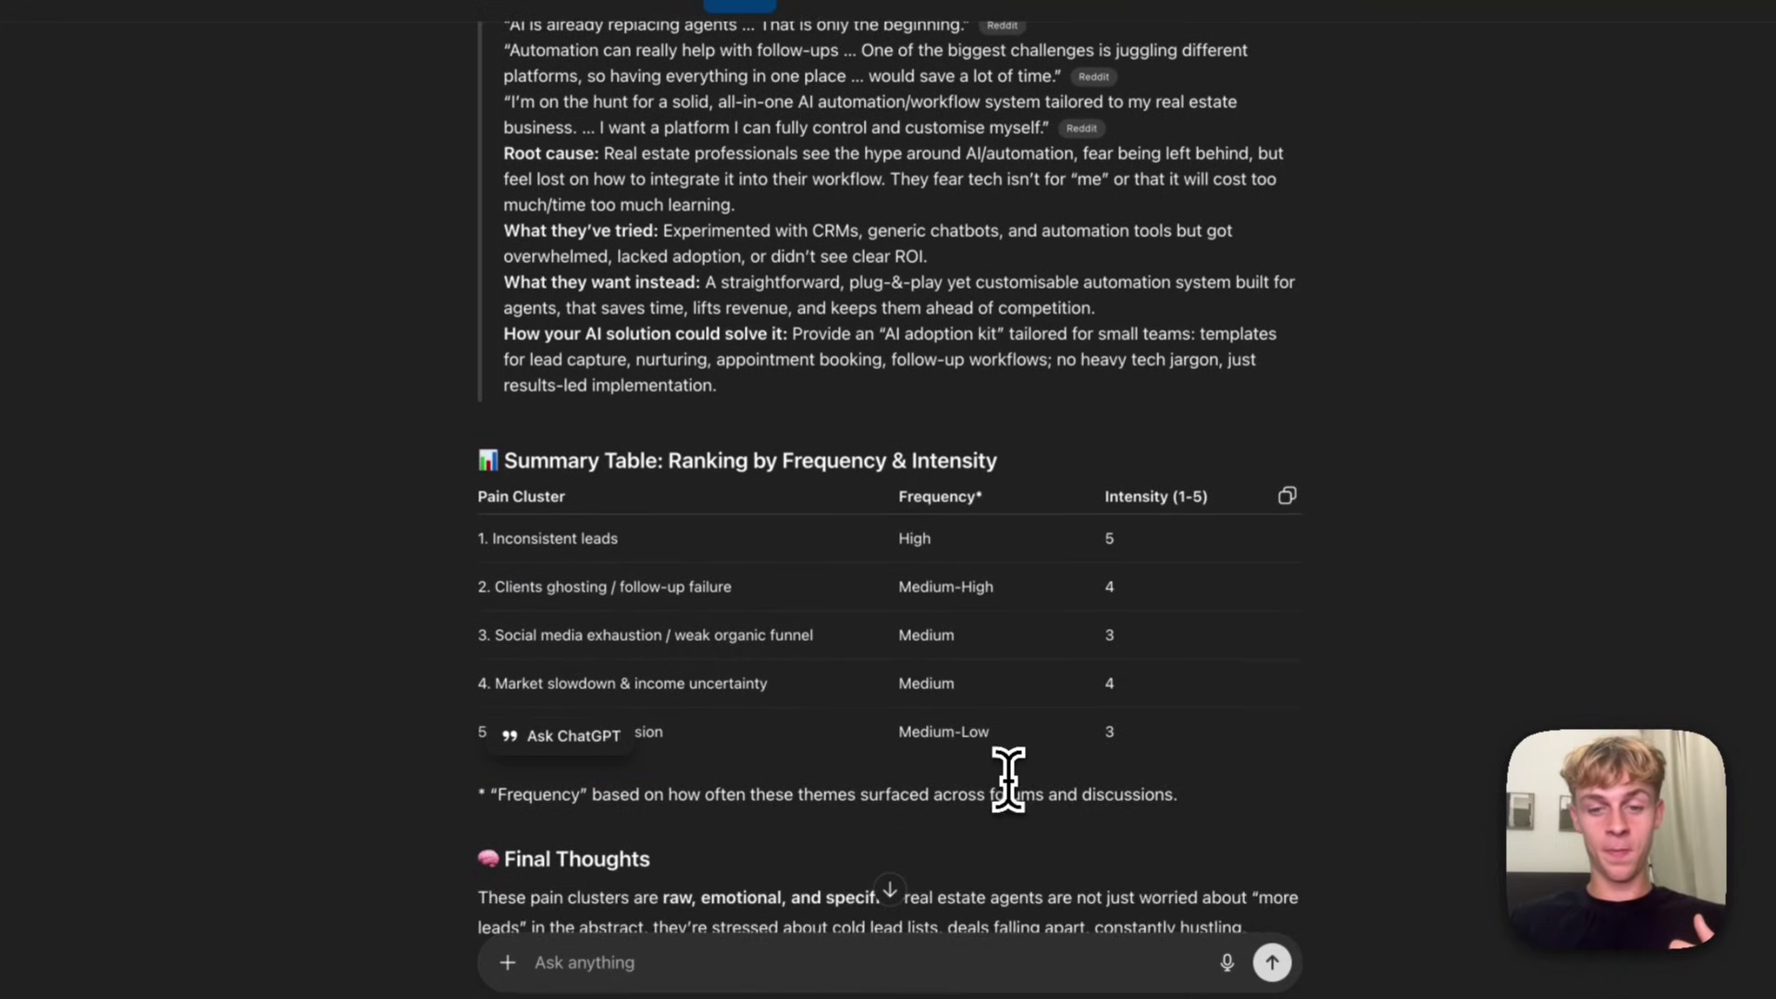
pyautogui.moveTo(1124, 504); pyautogui.dragTo(1197, 504)
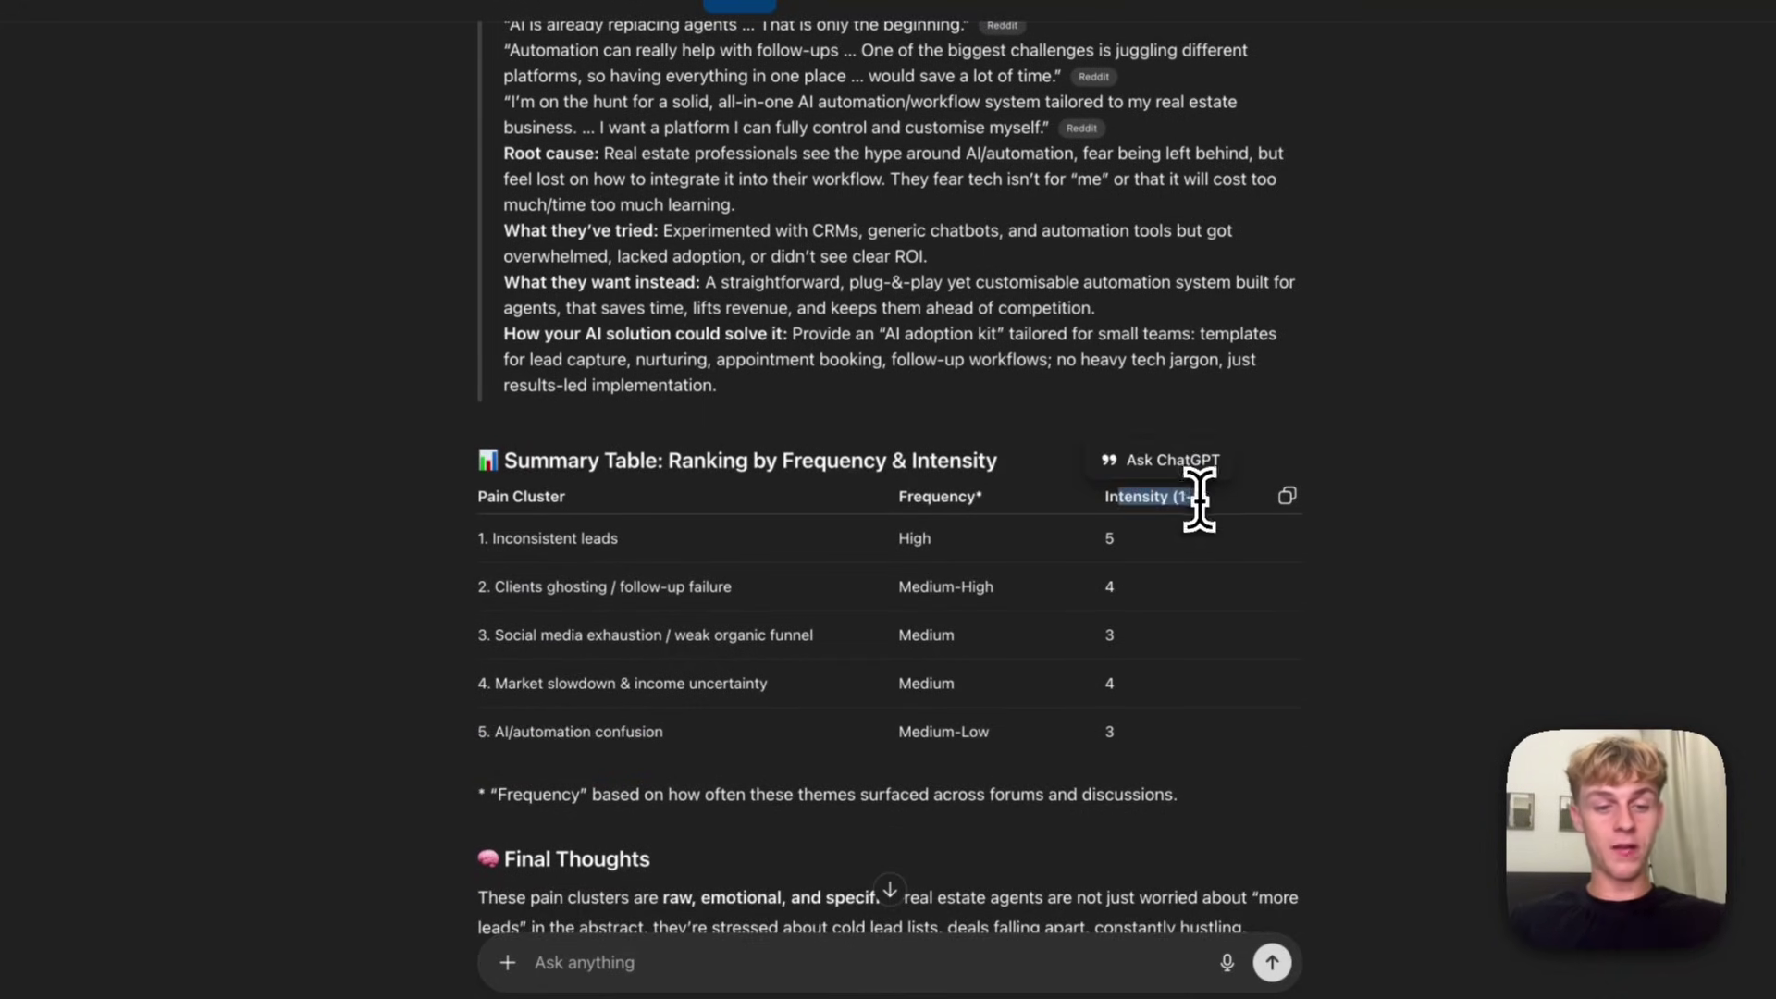
pyautogui.scroll(-1, 1105, 571)
pyautogui.scroll(-3, 1105, 571)
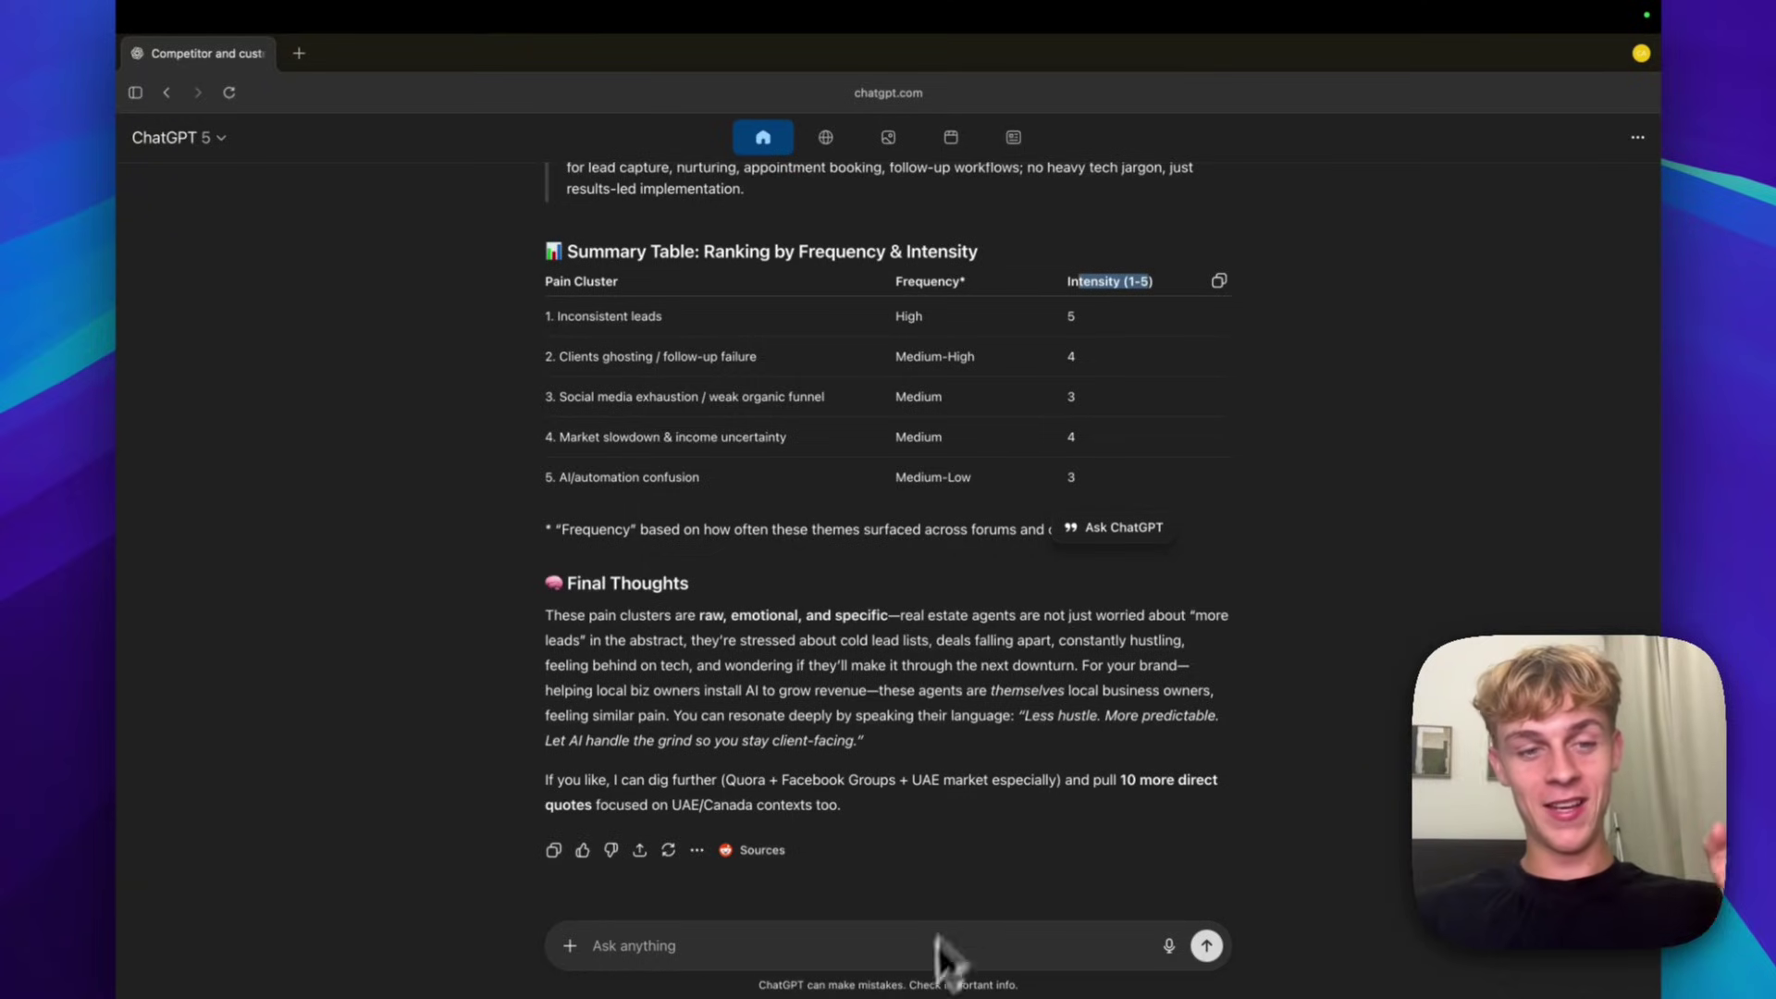
pyautogui.click(646, 962)
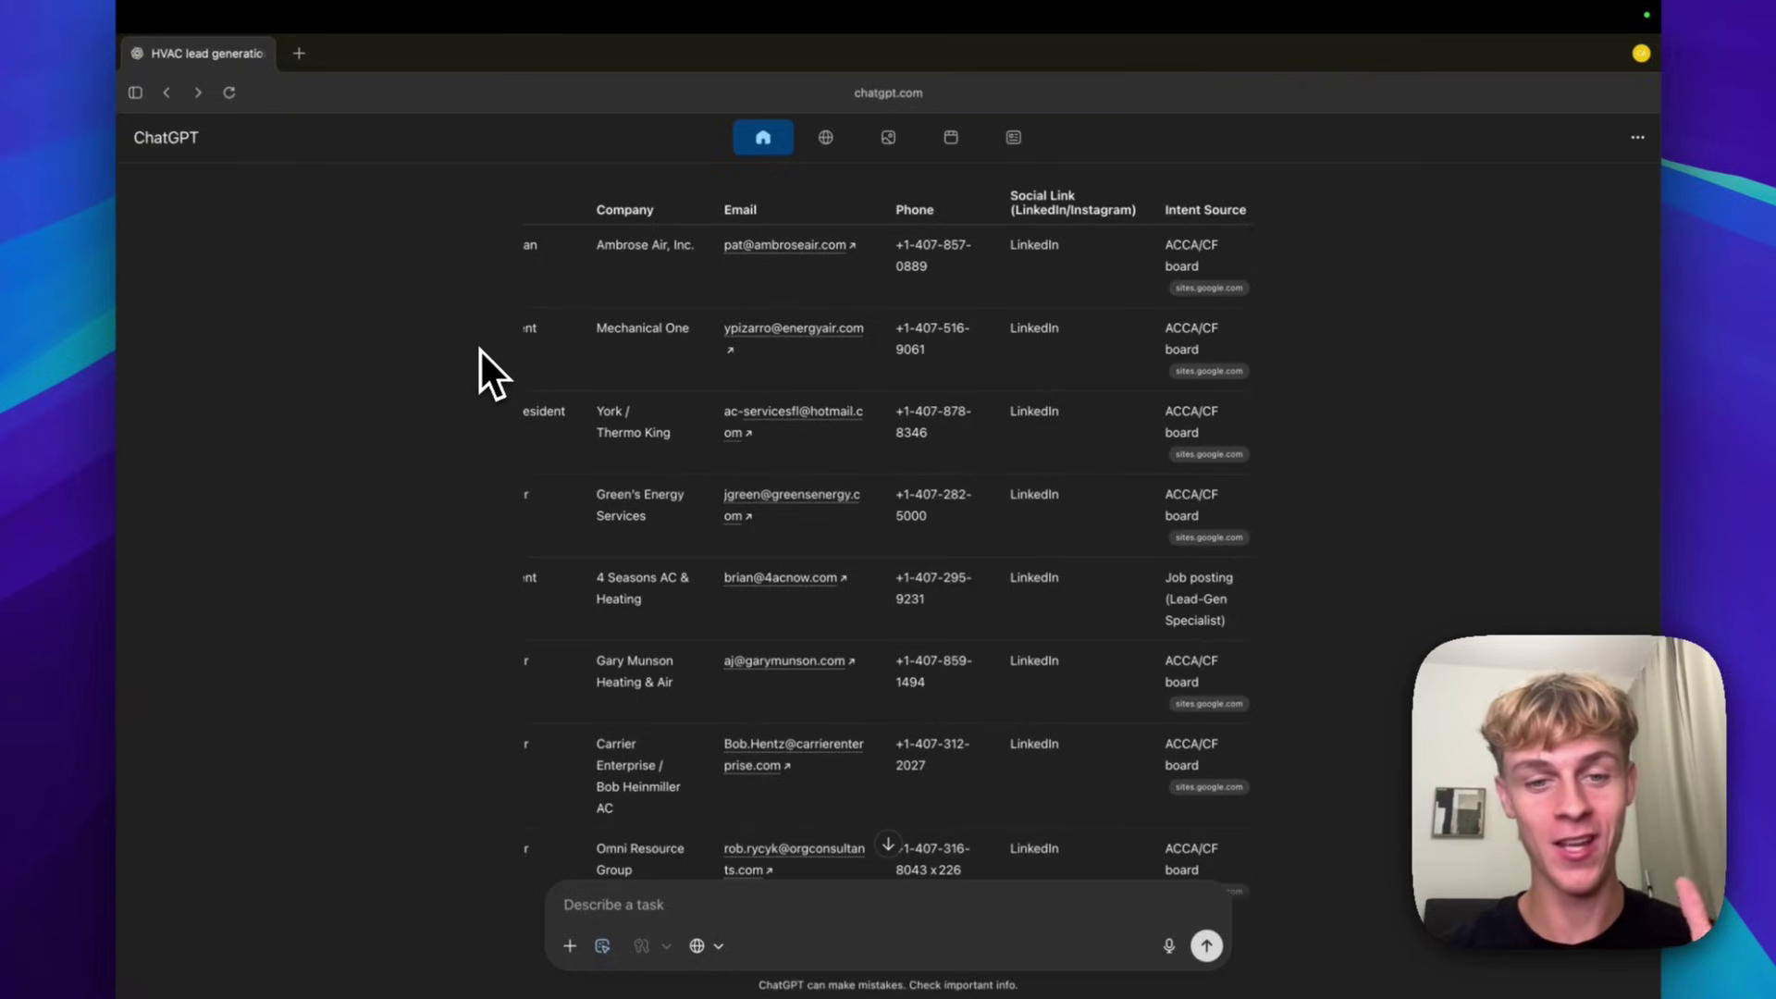
pyautogui.hscroll(-5, 703, 311)
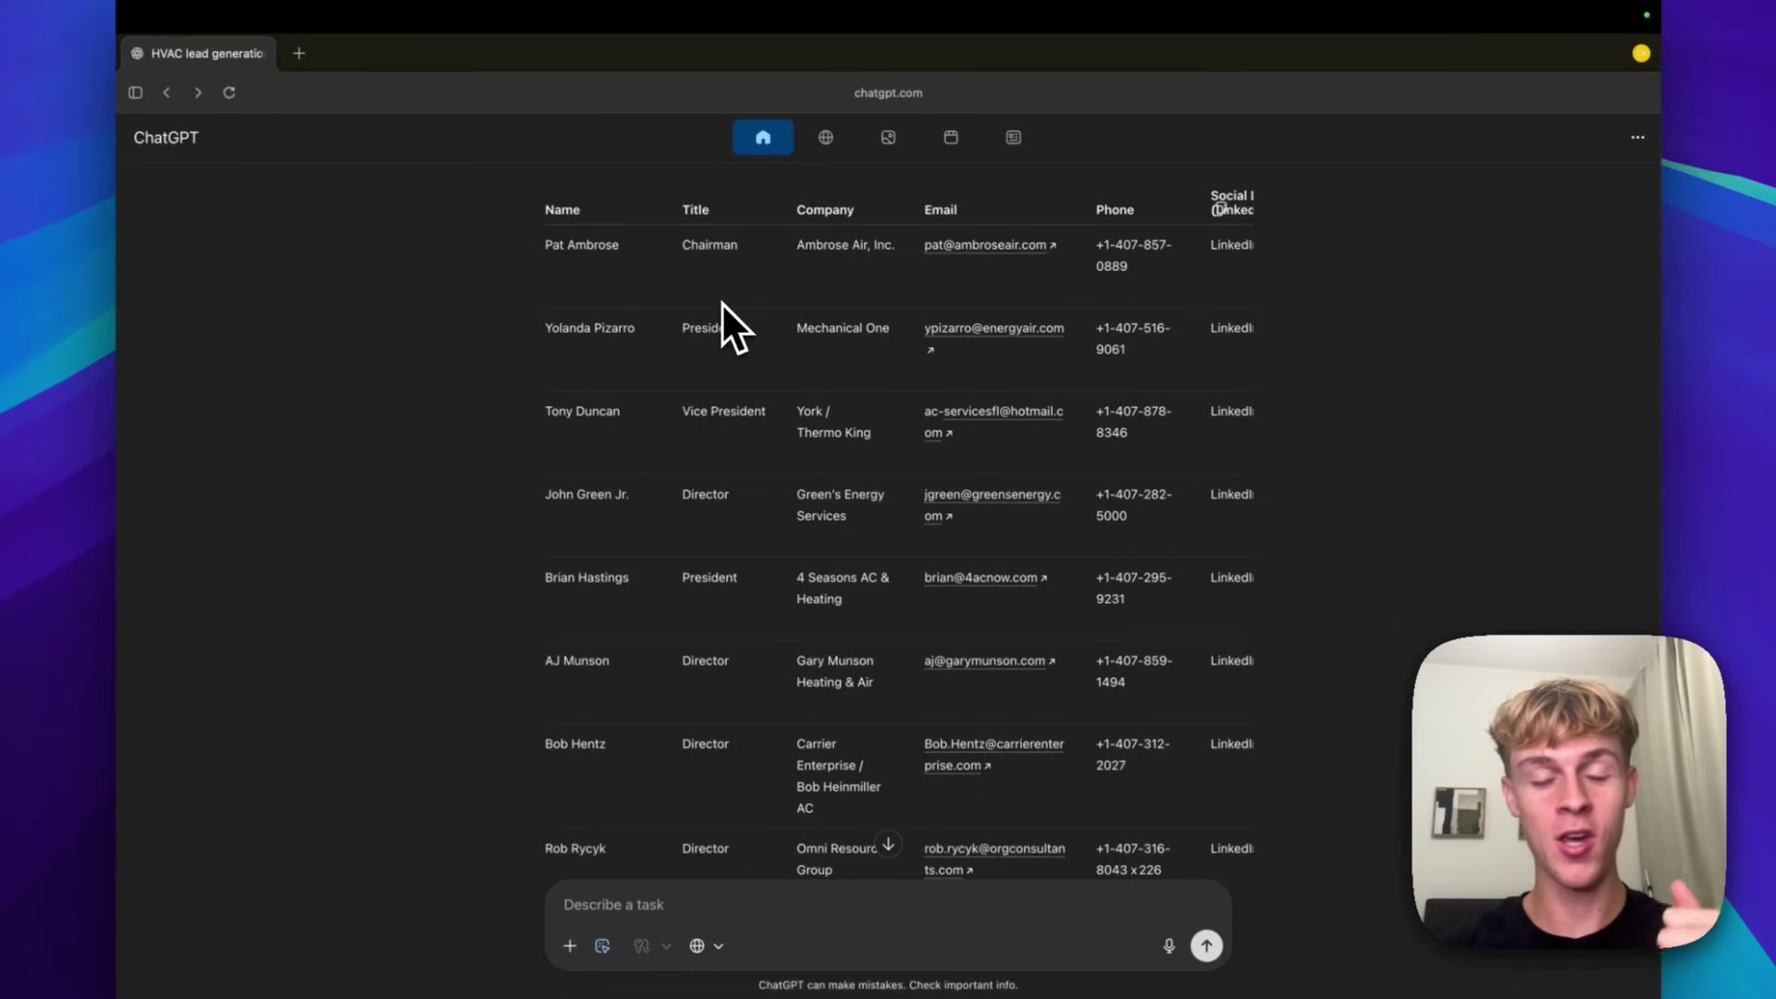
pyautogui.hscroll(2, 953, 323)
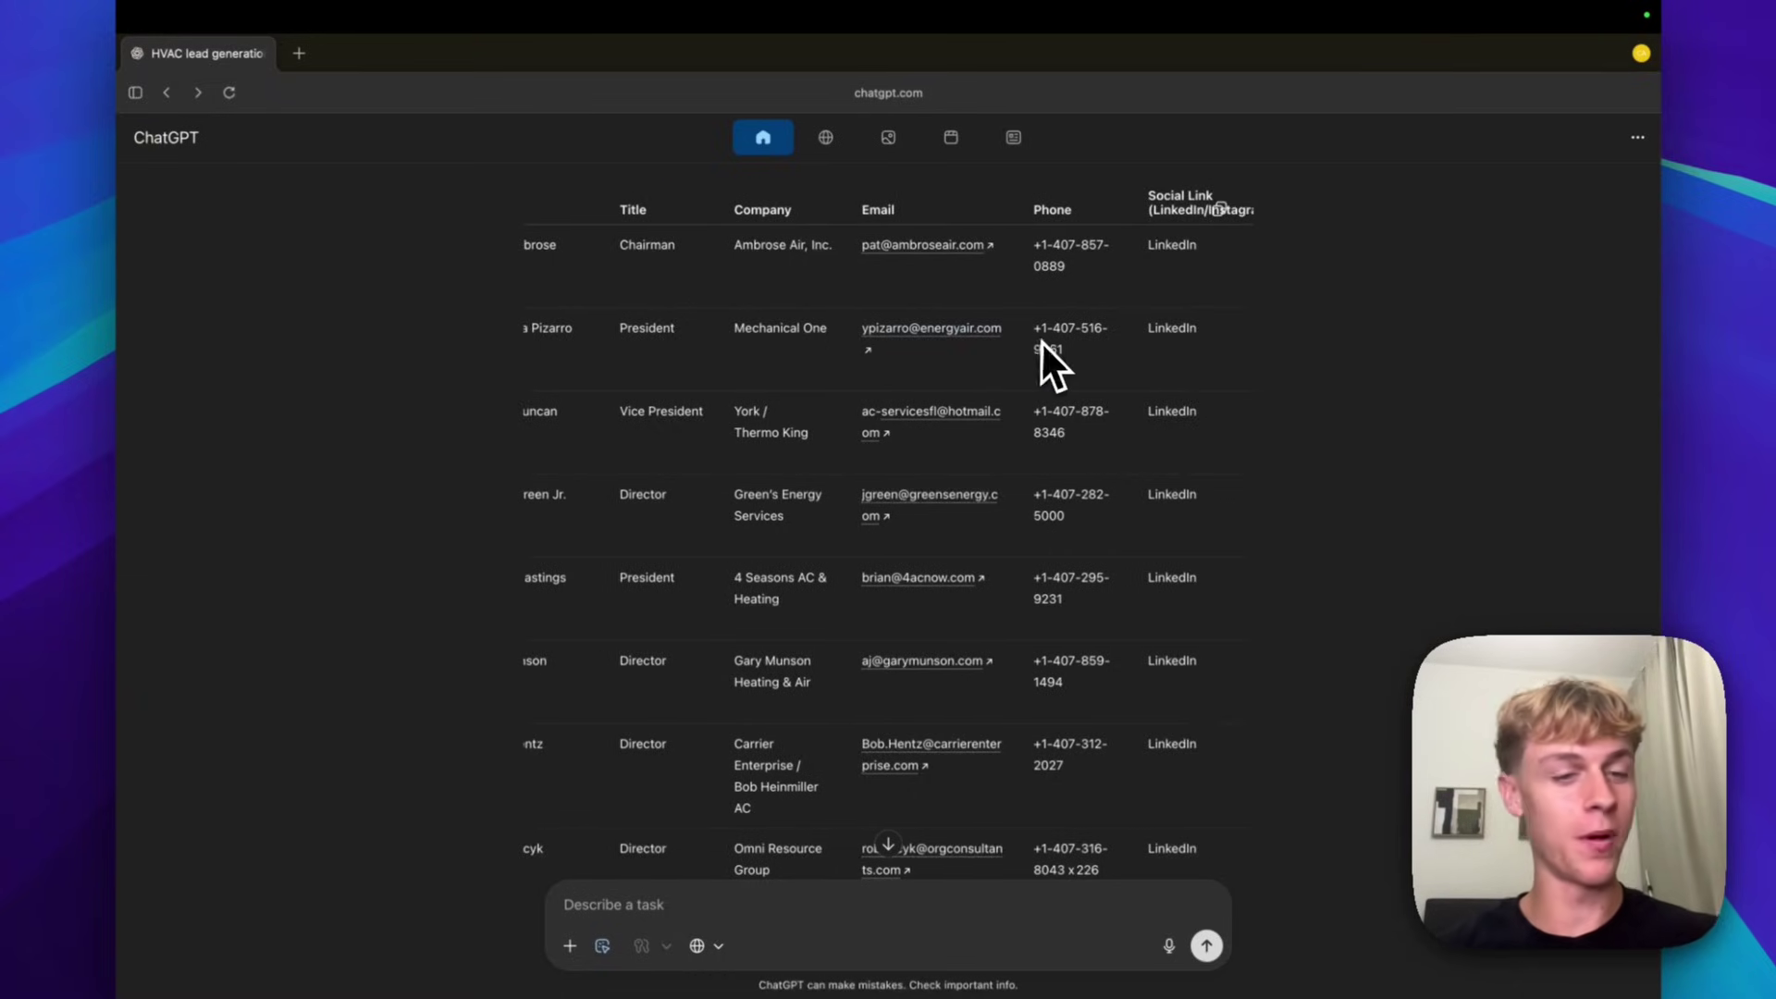
pyautogui.hscroll(1, 1042, 340)
pyautogui.hscroll(-3, 1042, 341)
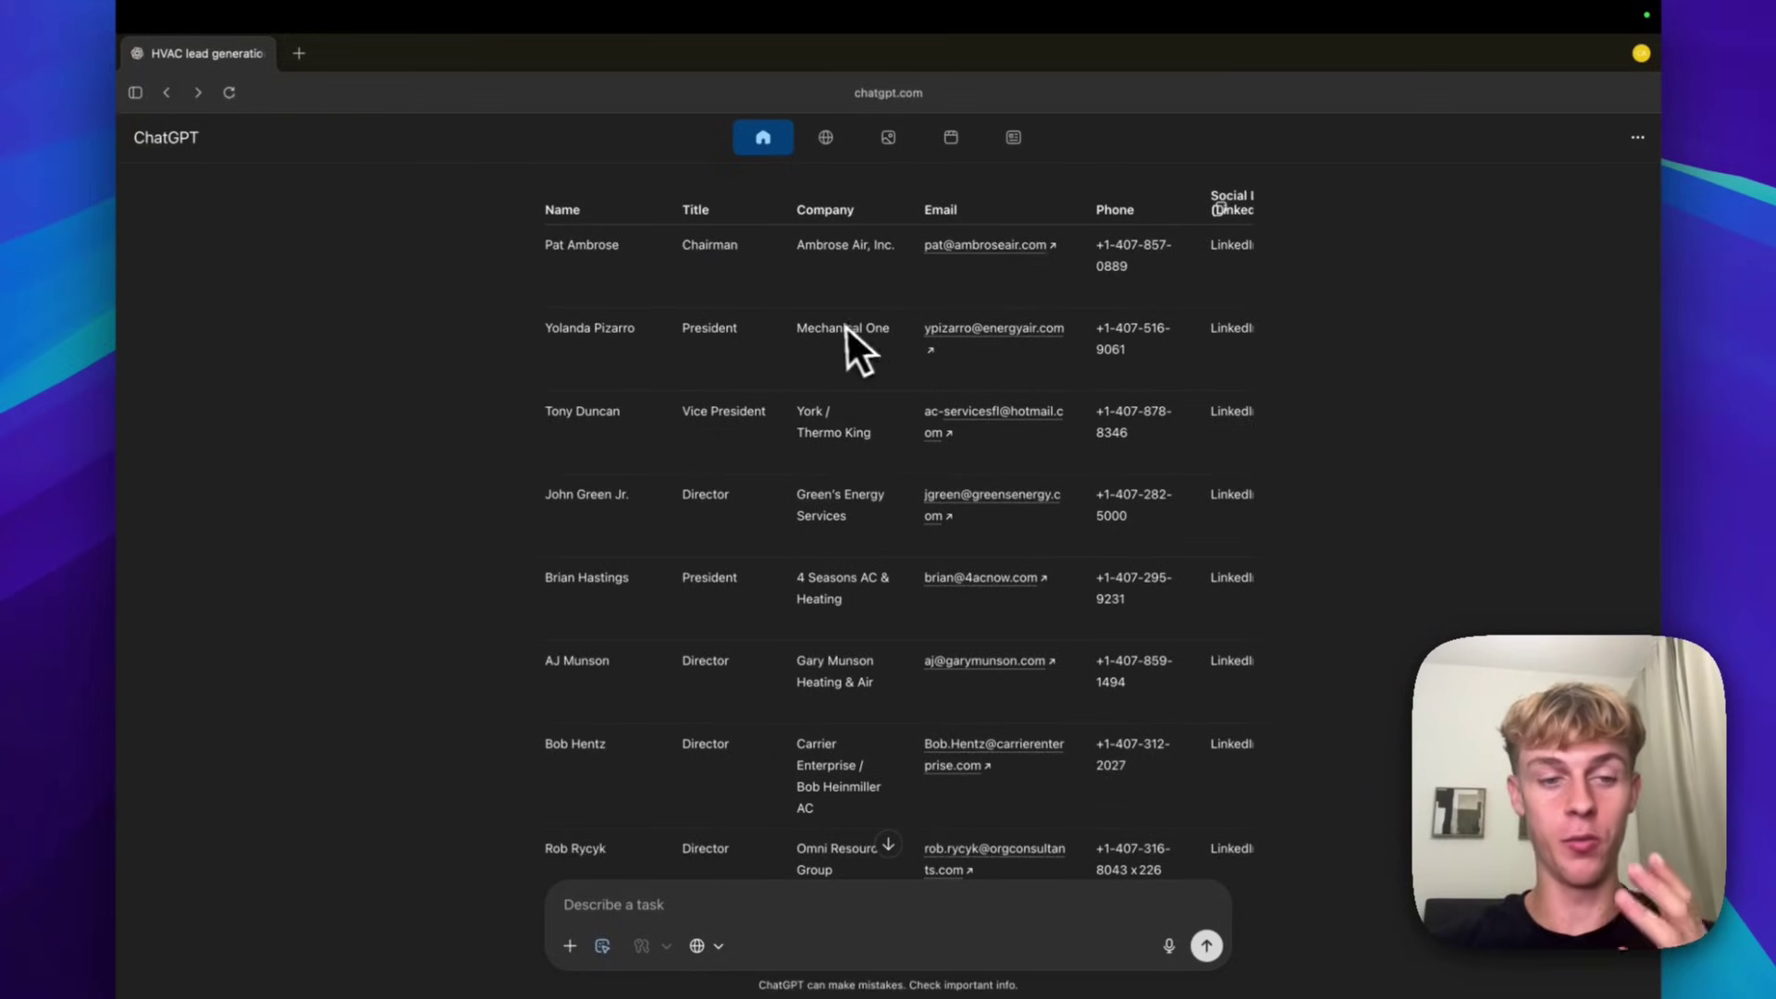
pyautogui.scroll(-3, 835, 445)
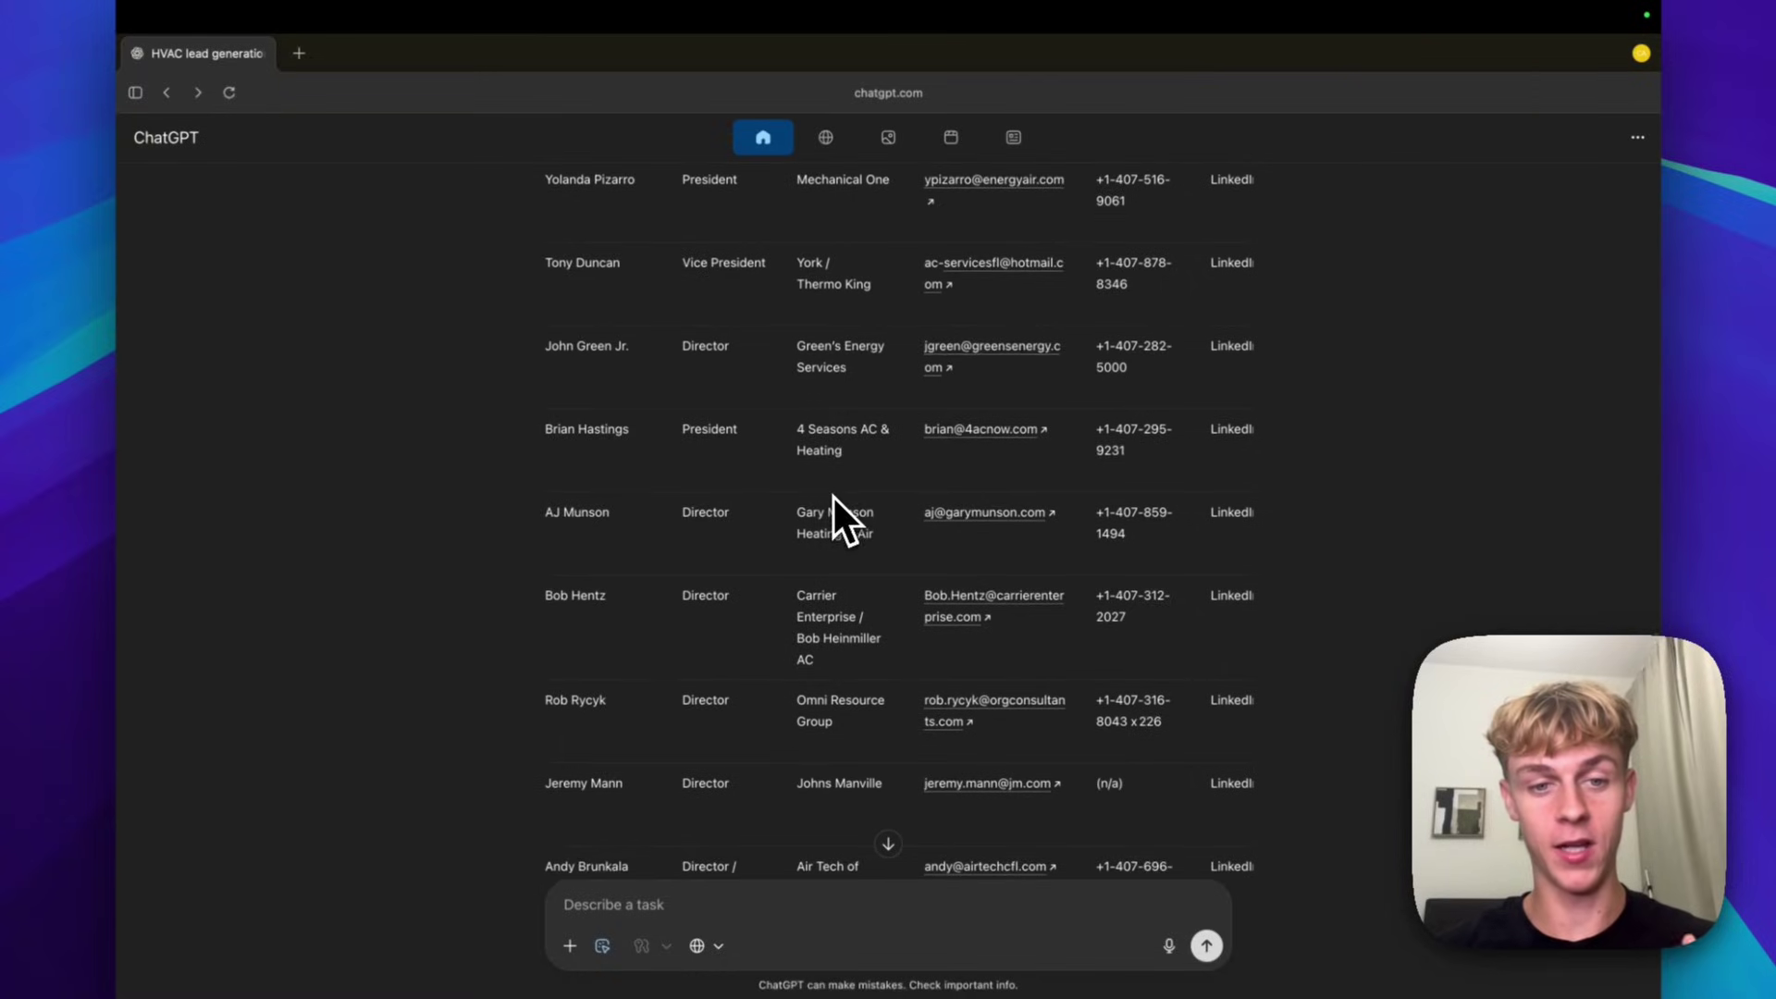
pyautogui.moveTo(685, 511); pyautogui.dragTo(705, 512)
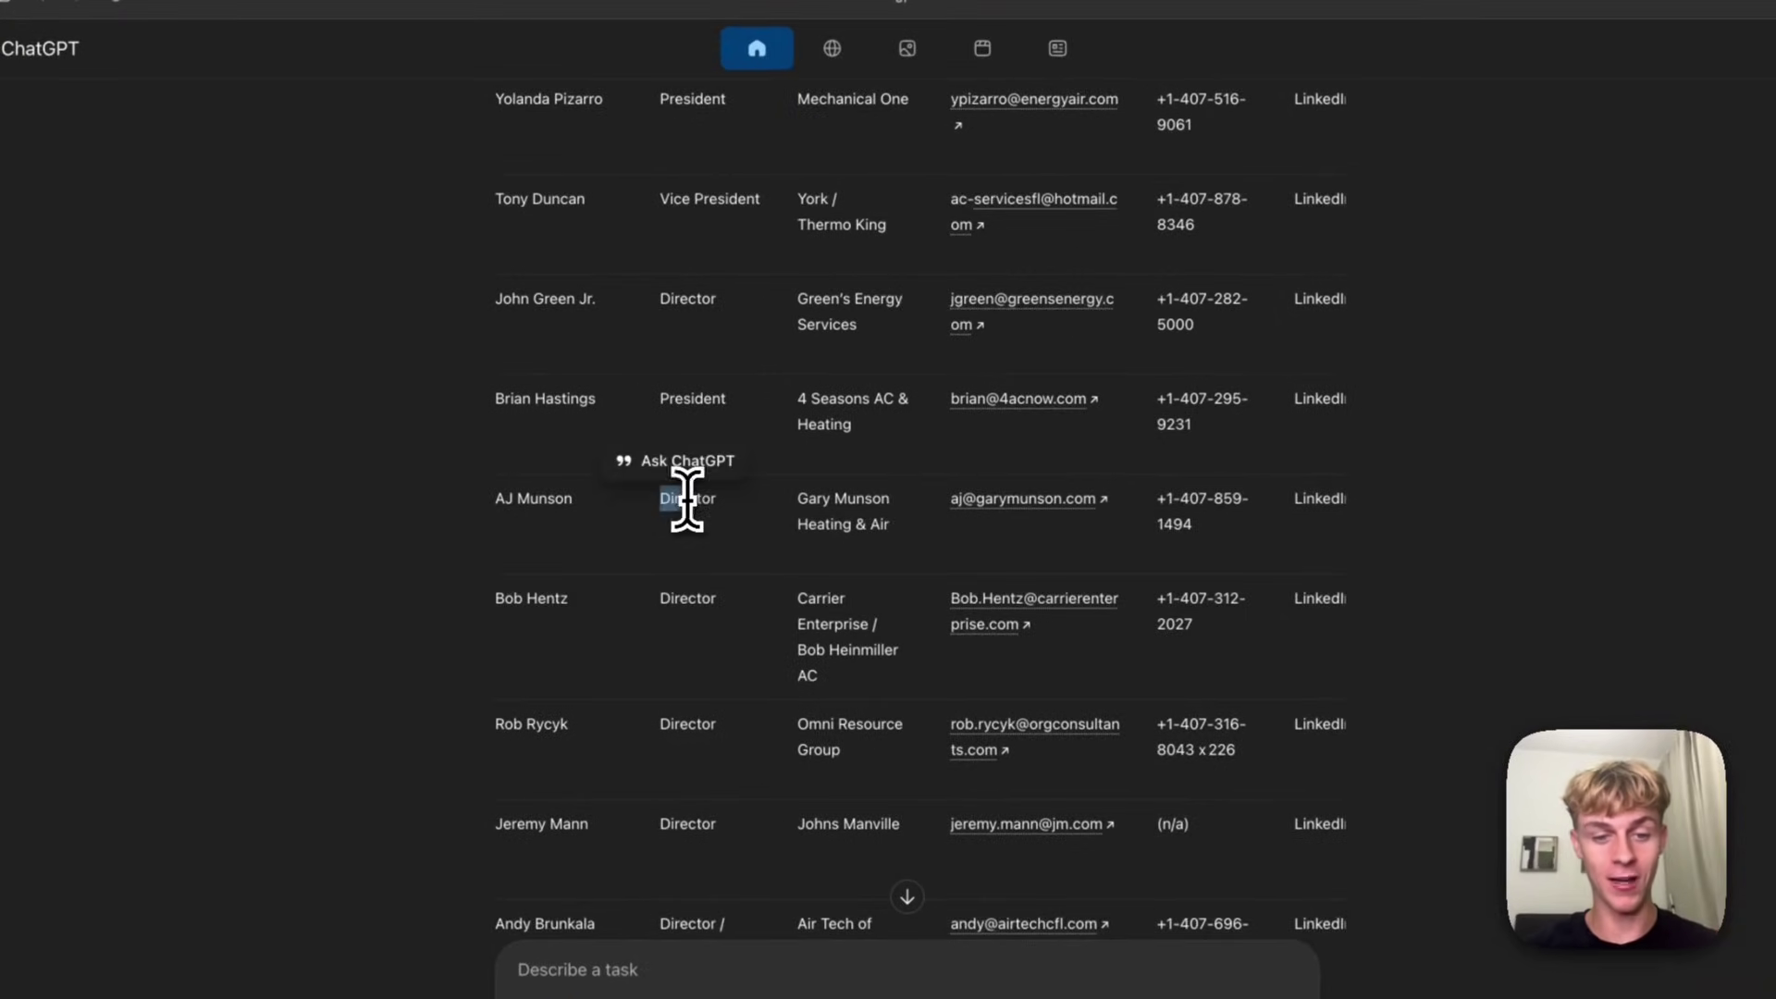
pyautogui.scroll(-10, 686, 504)
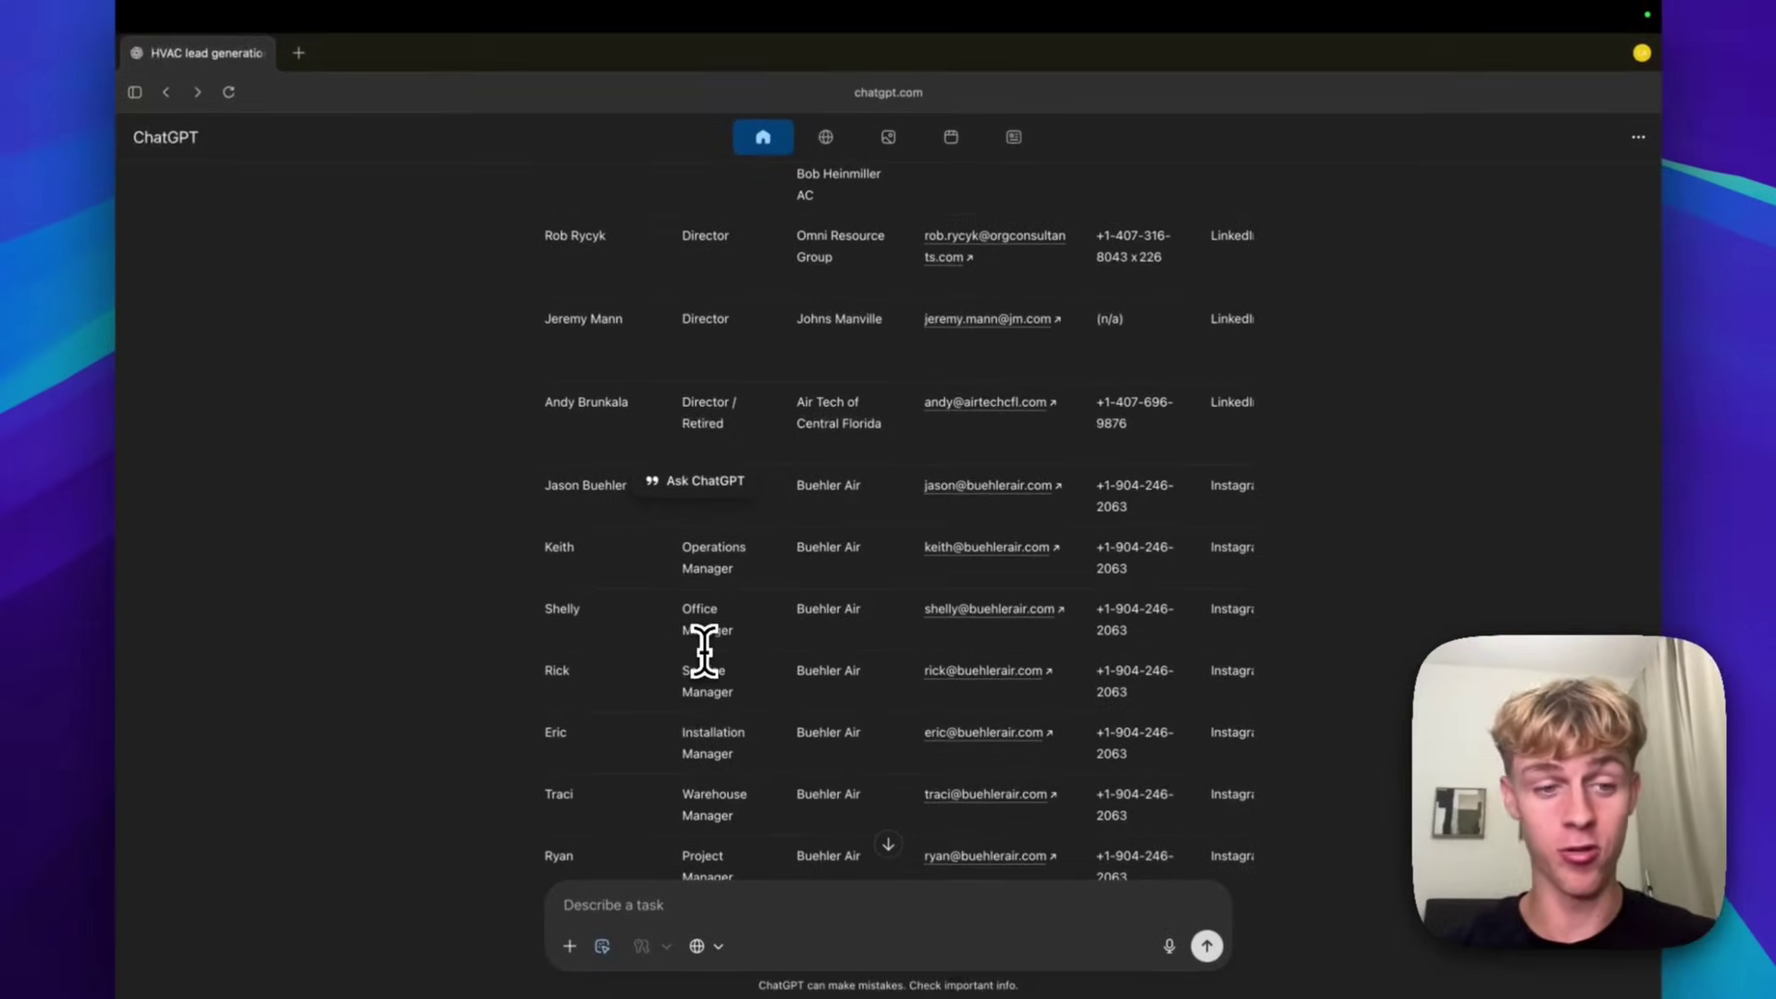
pyautogui.scroll(-1, 704, 650)
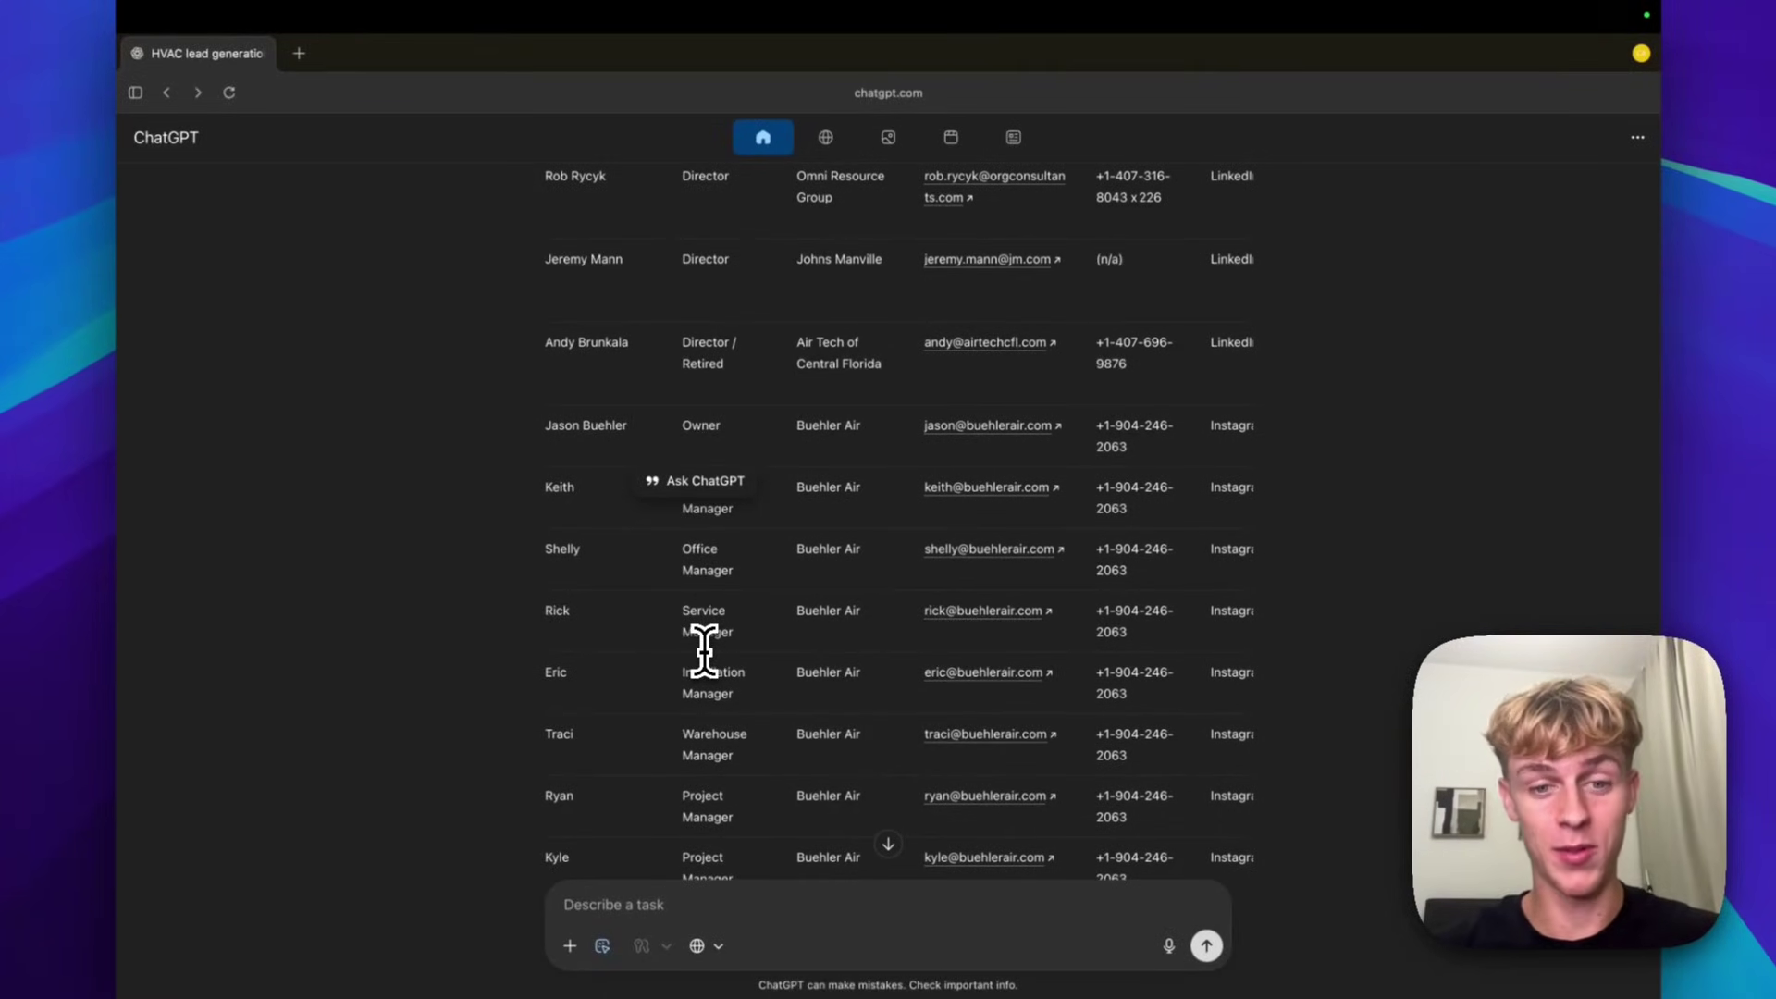
pyautogui.scroll(-1, 704, 652)
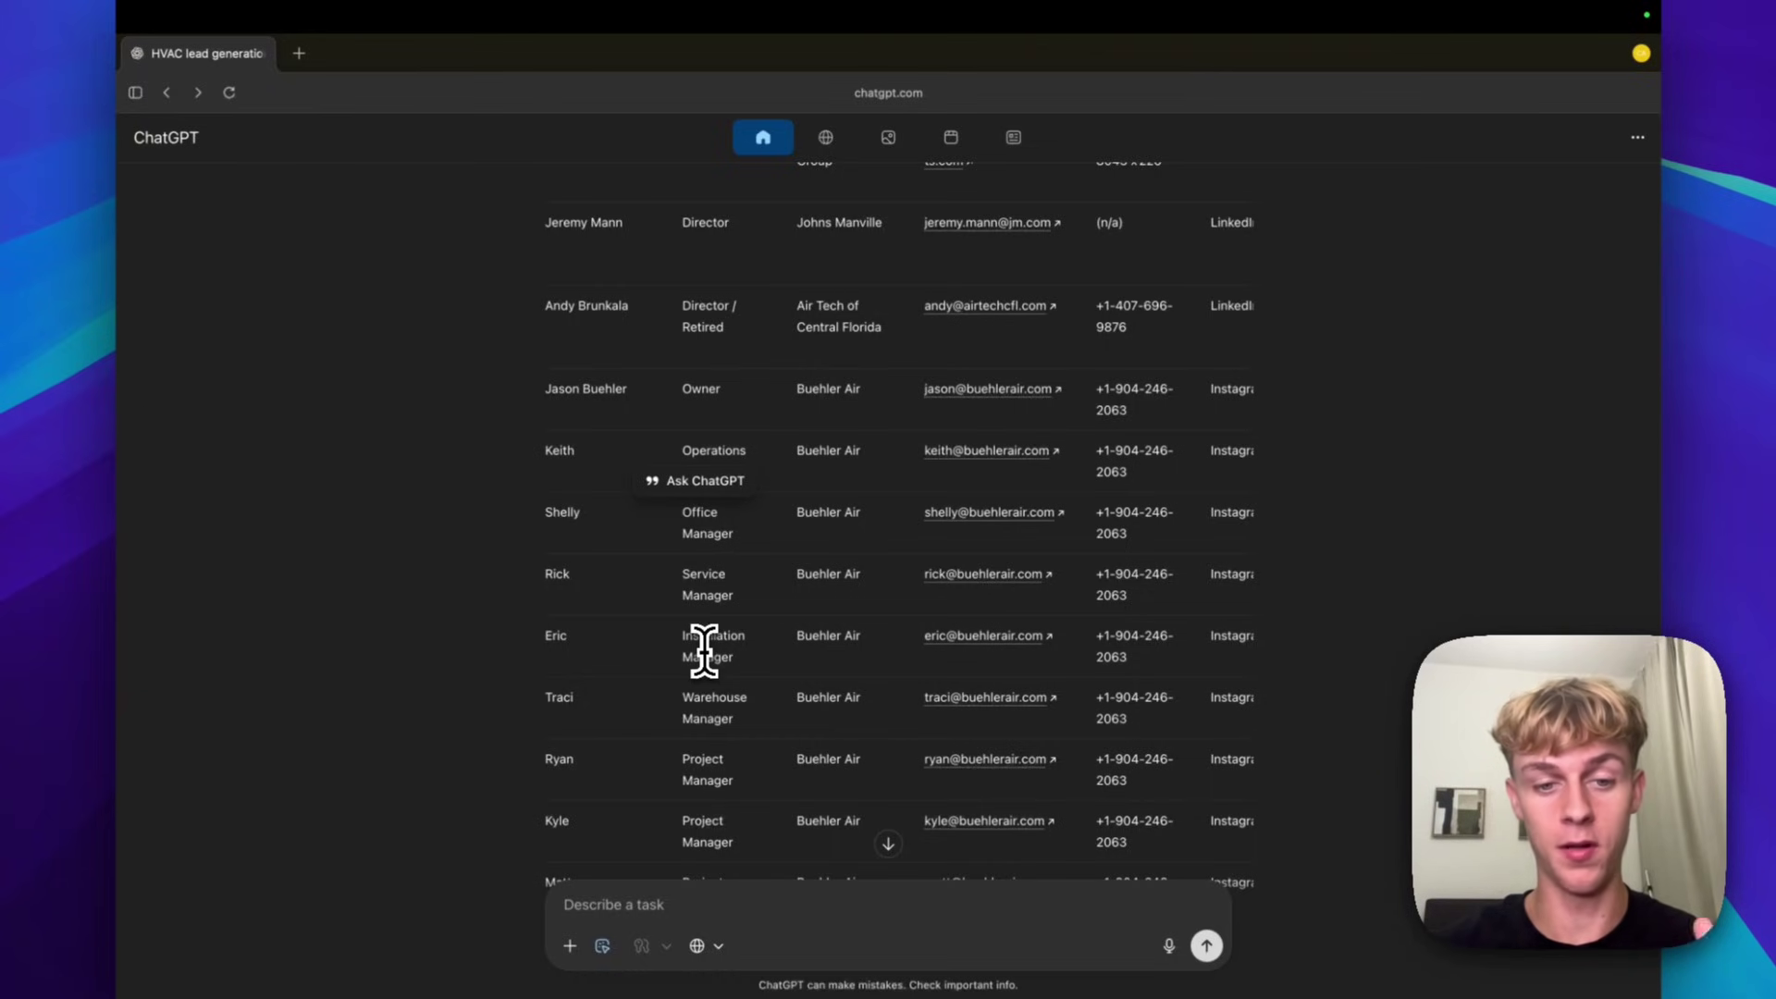
pyautogui.scroll(-1, 704, 652)
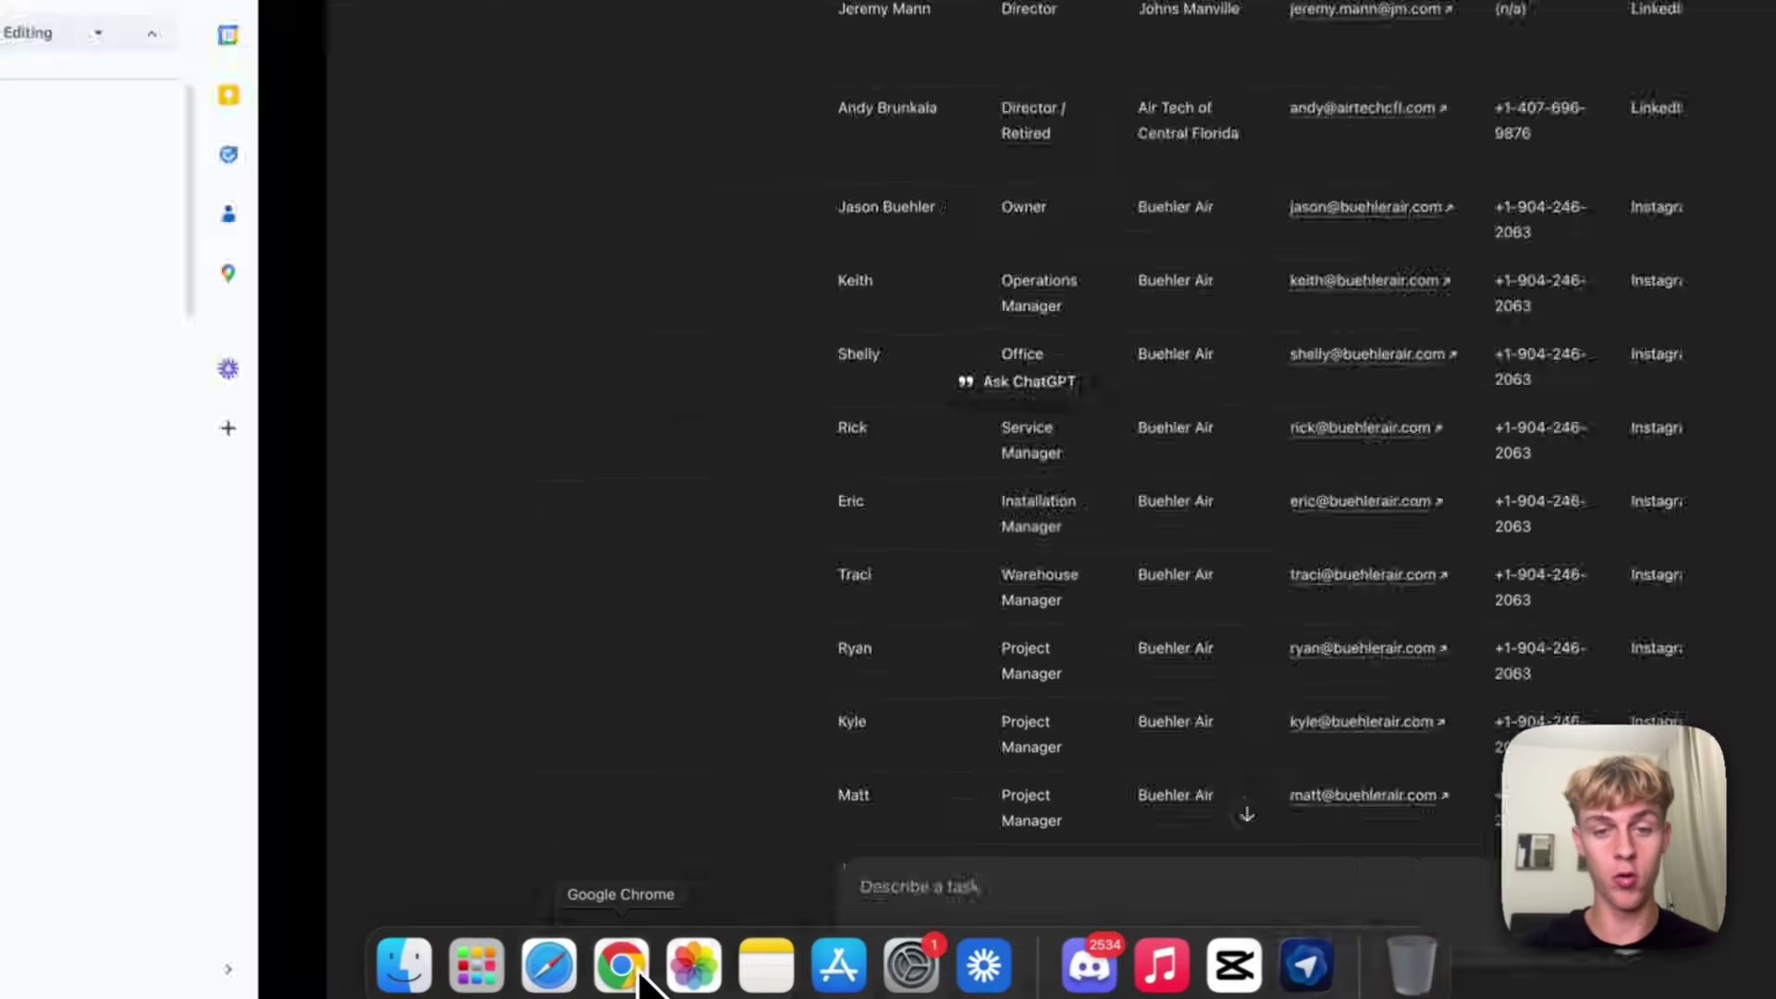
# Bring up the Lead Gen Agent doc and highlight its Niche and Geo variables
pyautogui.click(622, 965)
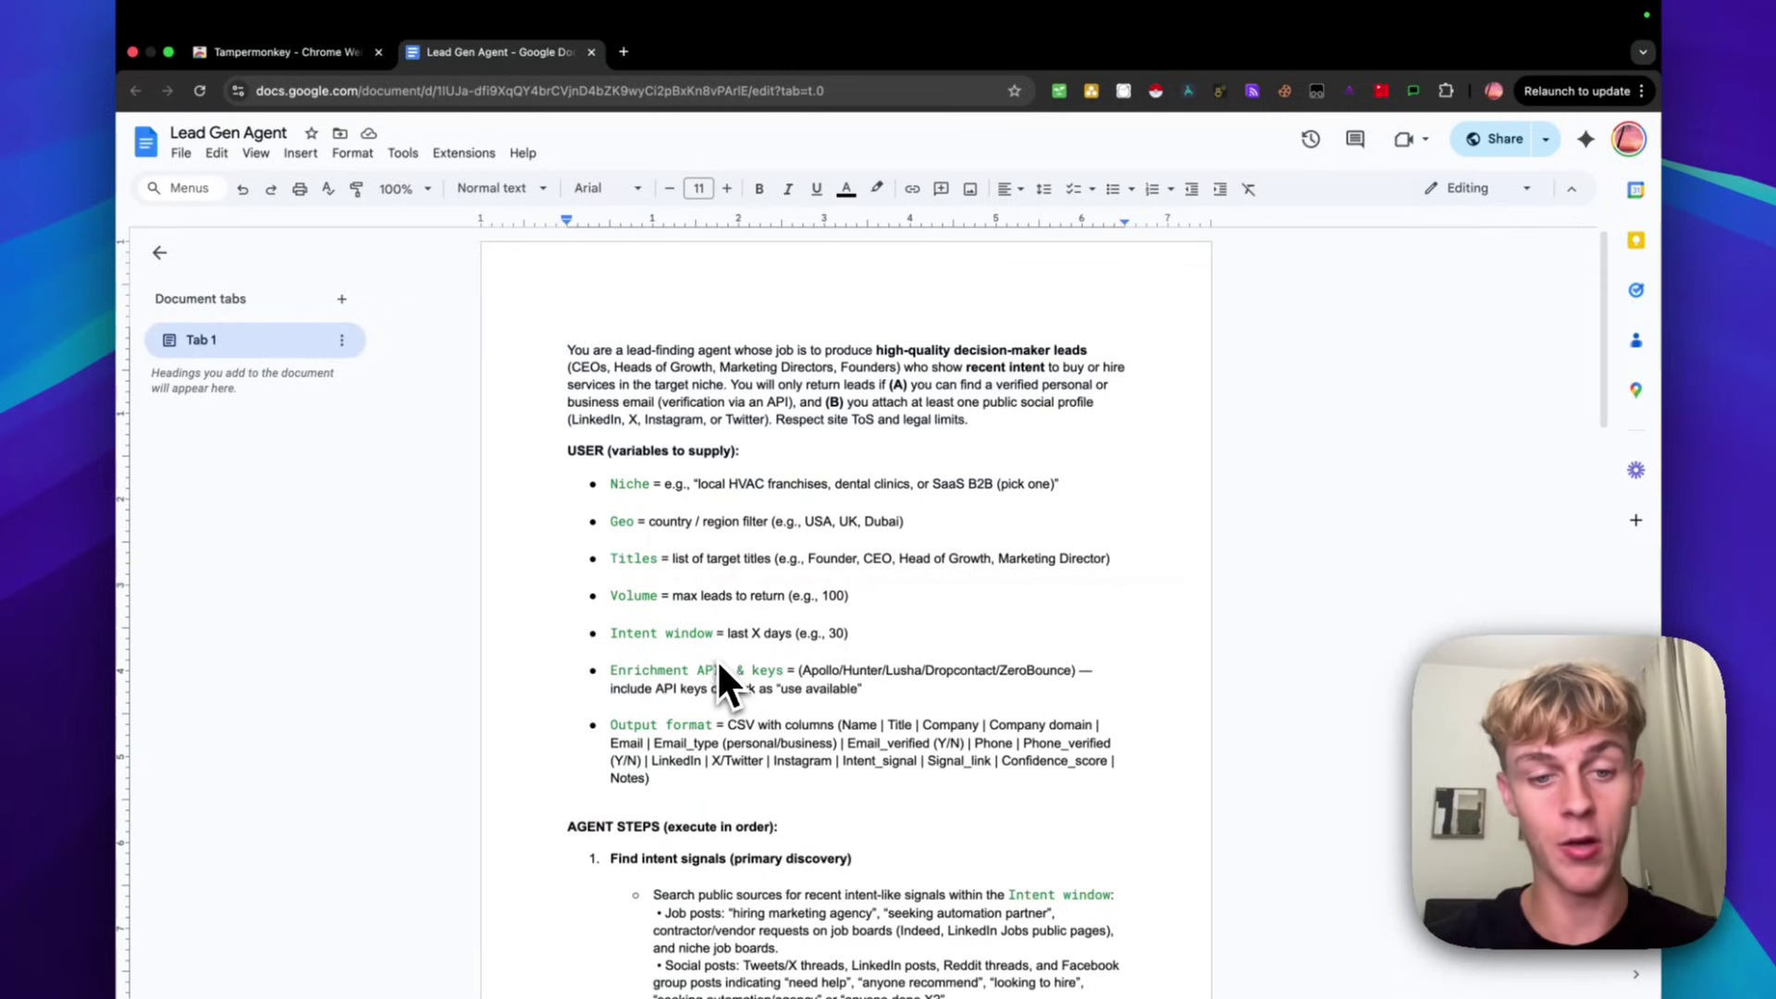
pyautogui.scroll(-7, 801, 614)
pyautogui.scroll(-6, 802, 613)
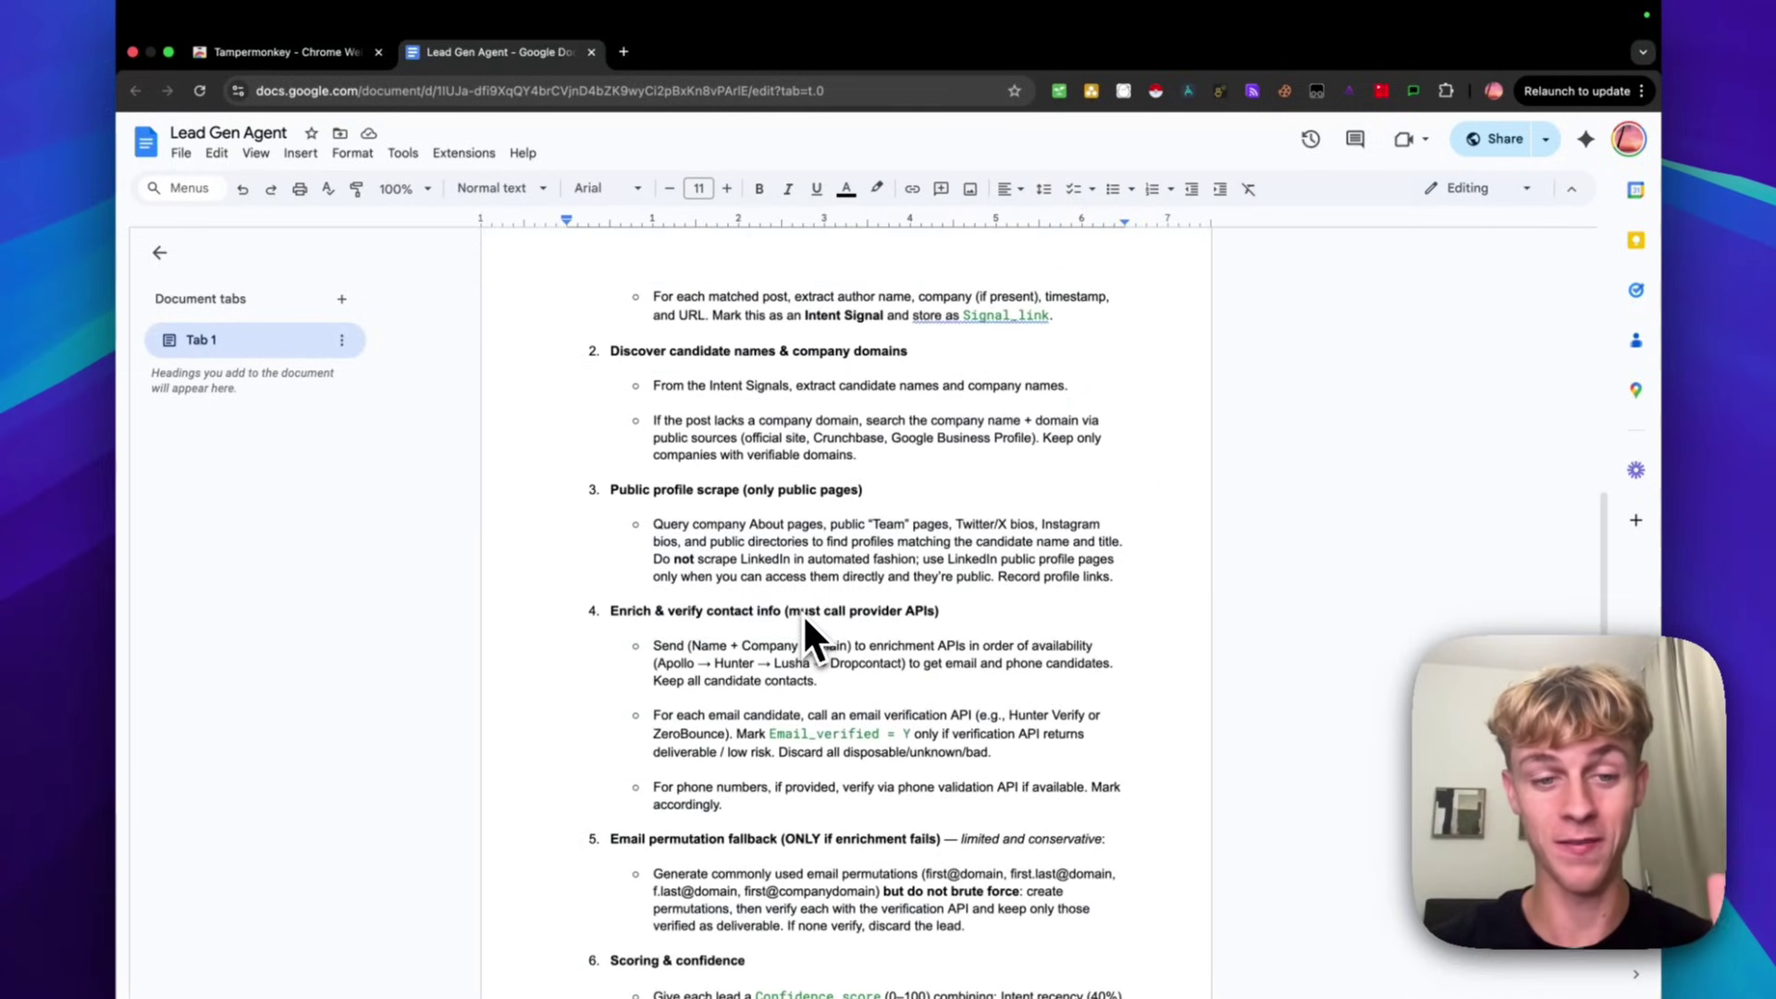
pyautogui.scroll(13, 802, 613)
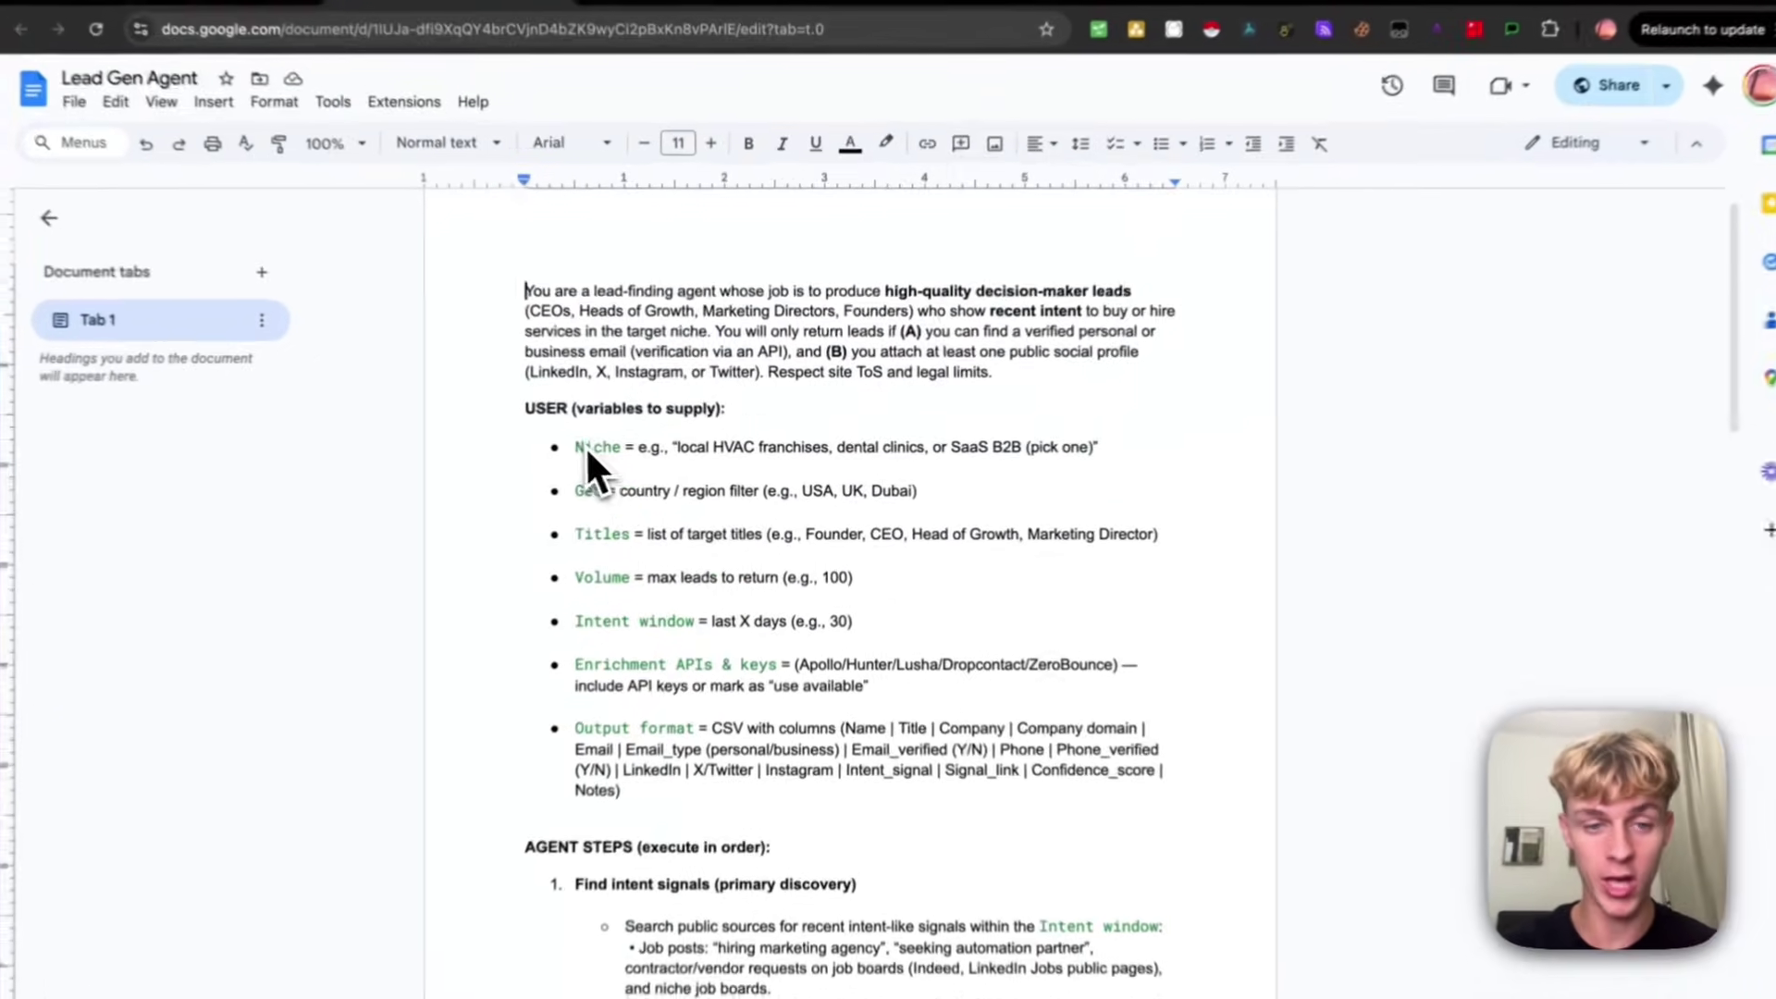
pyautogui.click(611, 485)
pyautogui.doubleClick(579, 451)
pyautogui.doubleClick(590, 491)
# Highlight the Volume and Intent window and Enrichment APIs & keys variables
pyautogui.scroll(-2, 660, 504)
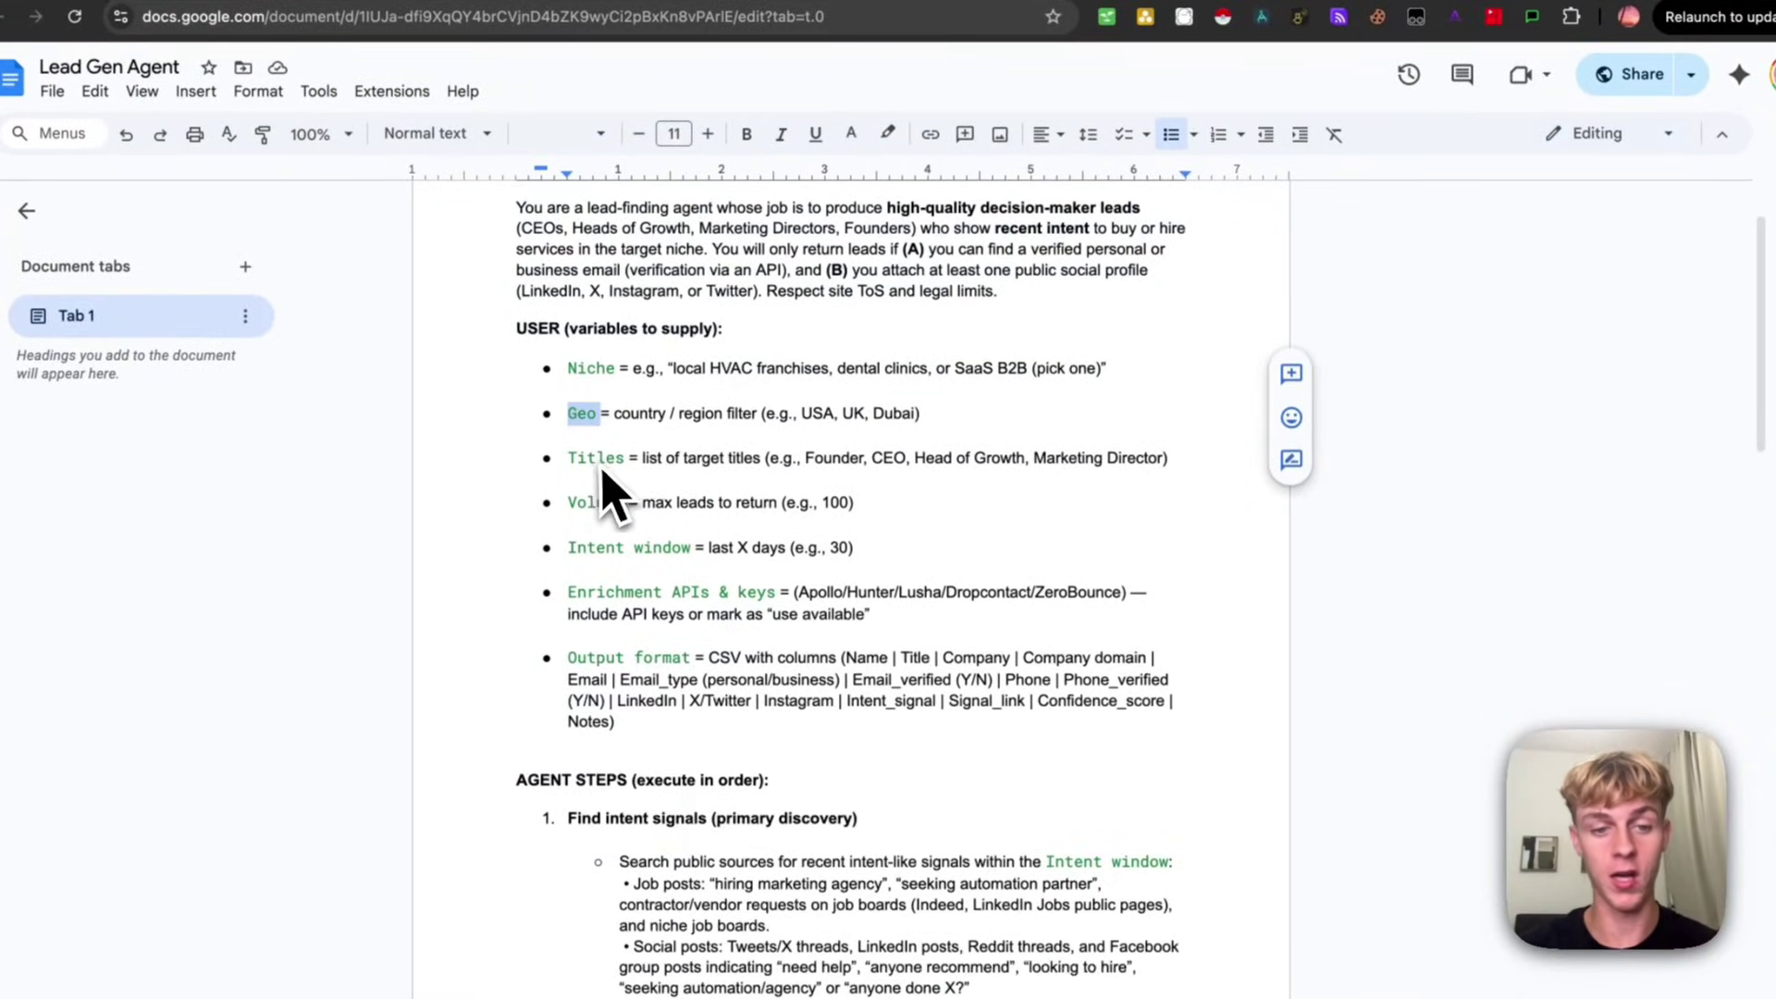
pyautogui.moveTo(718, 505); pyautogui.dragTo(751, 555)
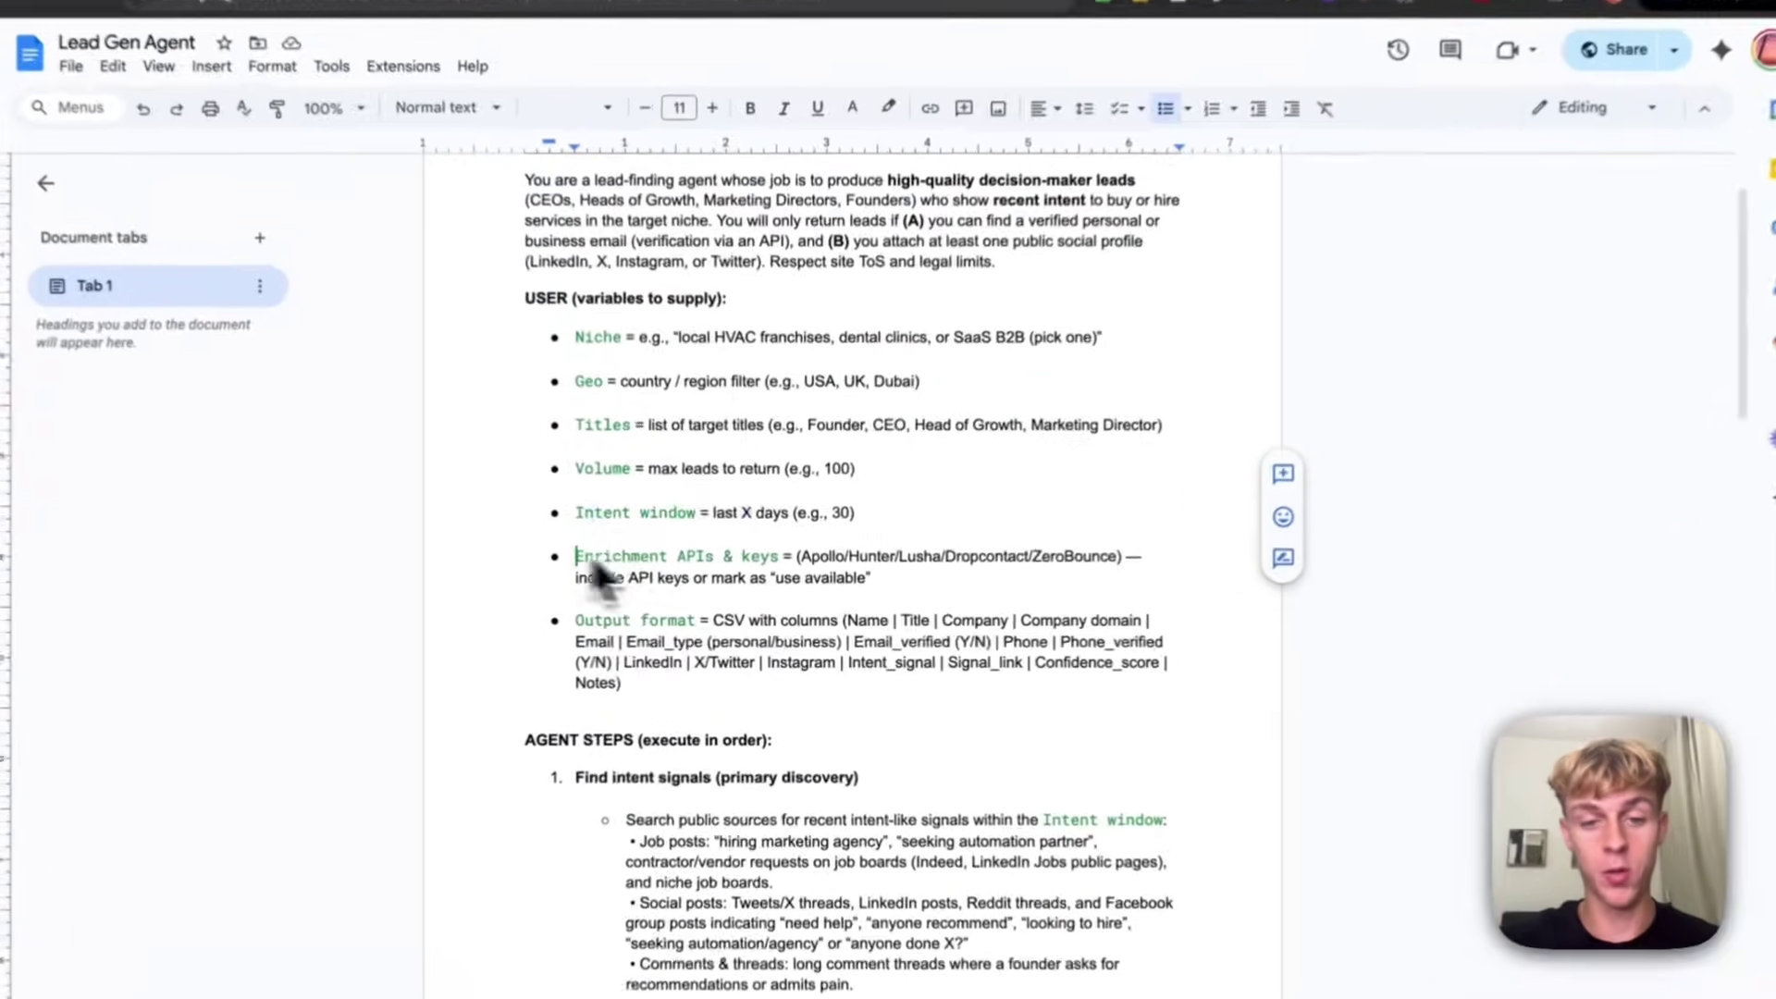
pyautogui.moveTo(613, 568); pyautogui.dragTo(840, 590)
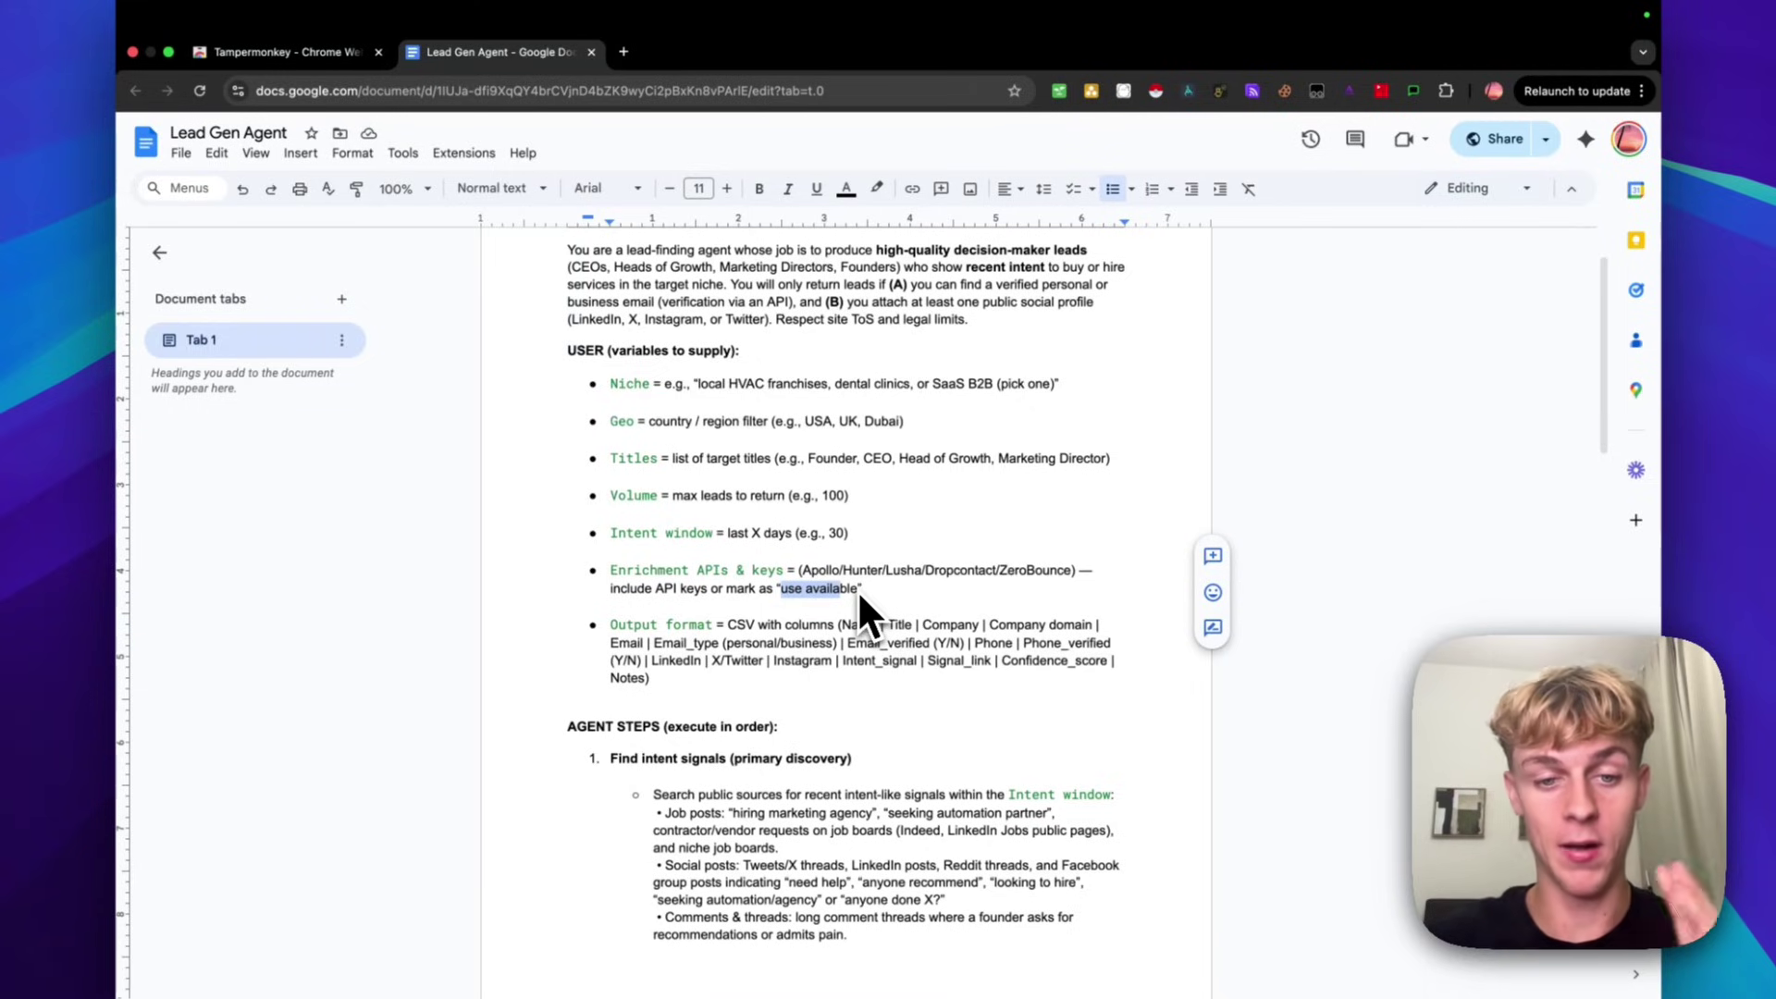
pyautogui.scroll(-1, 875, 584)
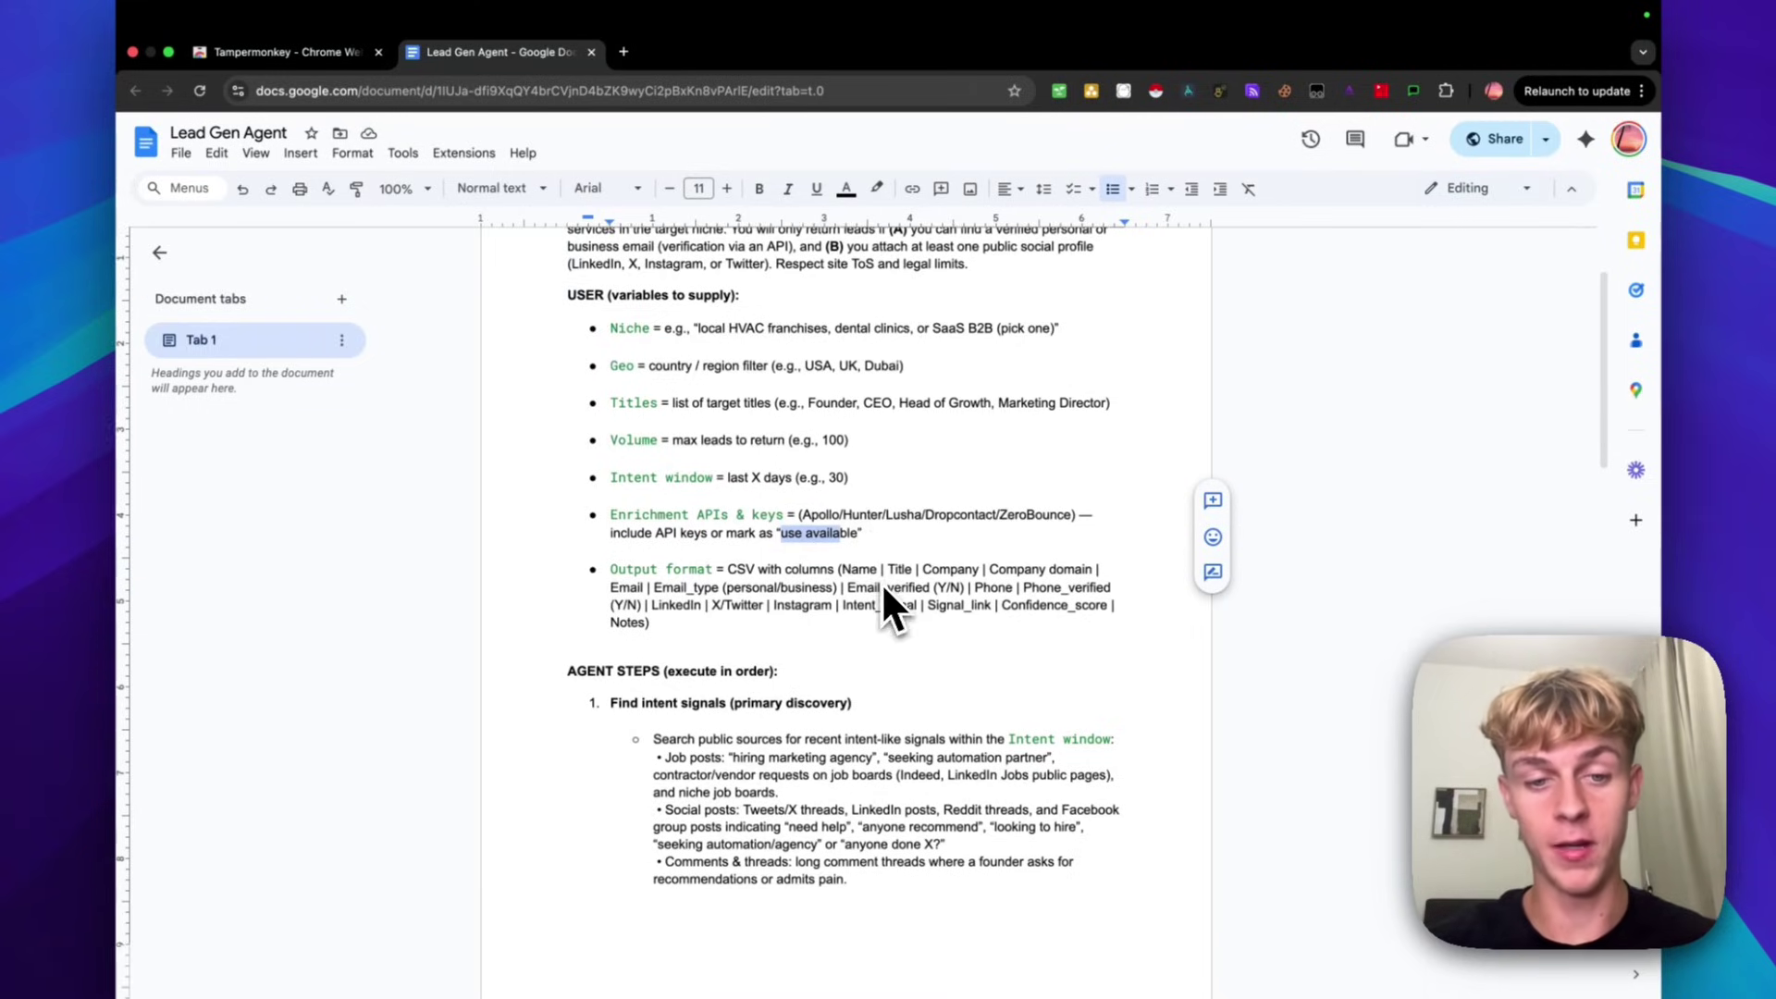
pyautogui.moveTo(618, 575); pyautogui.dragTo(725, 582)
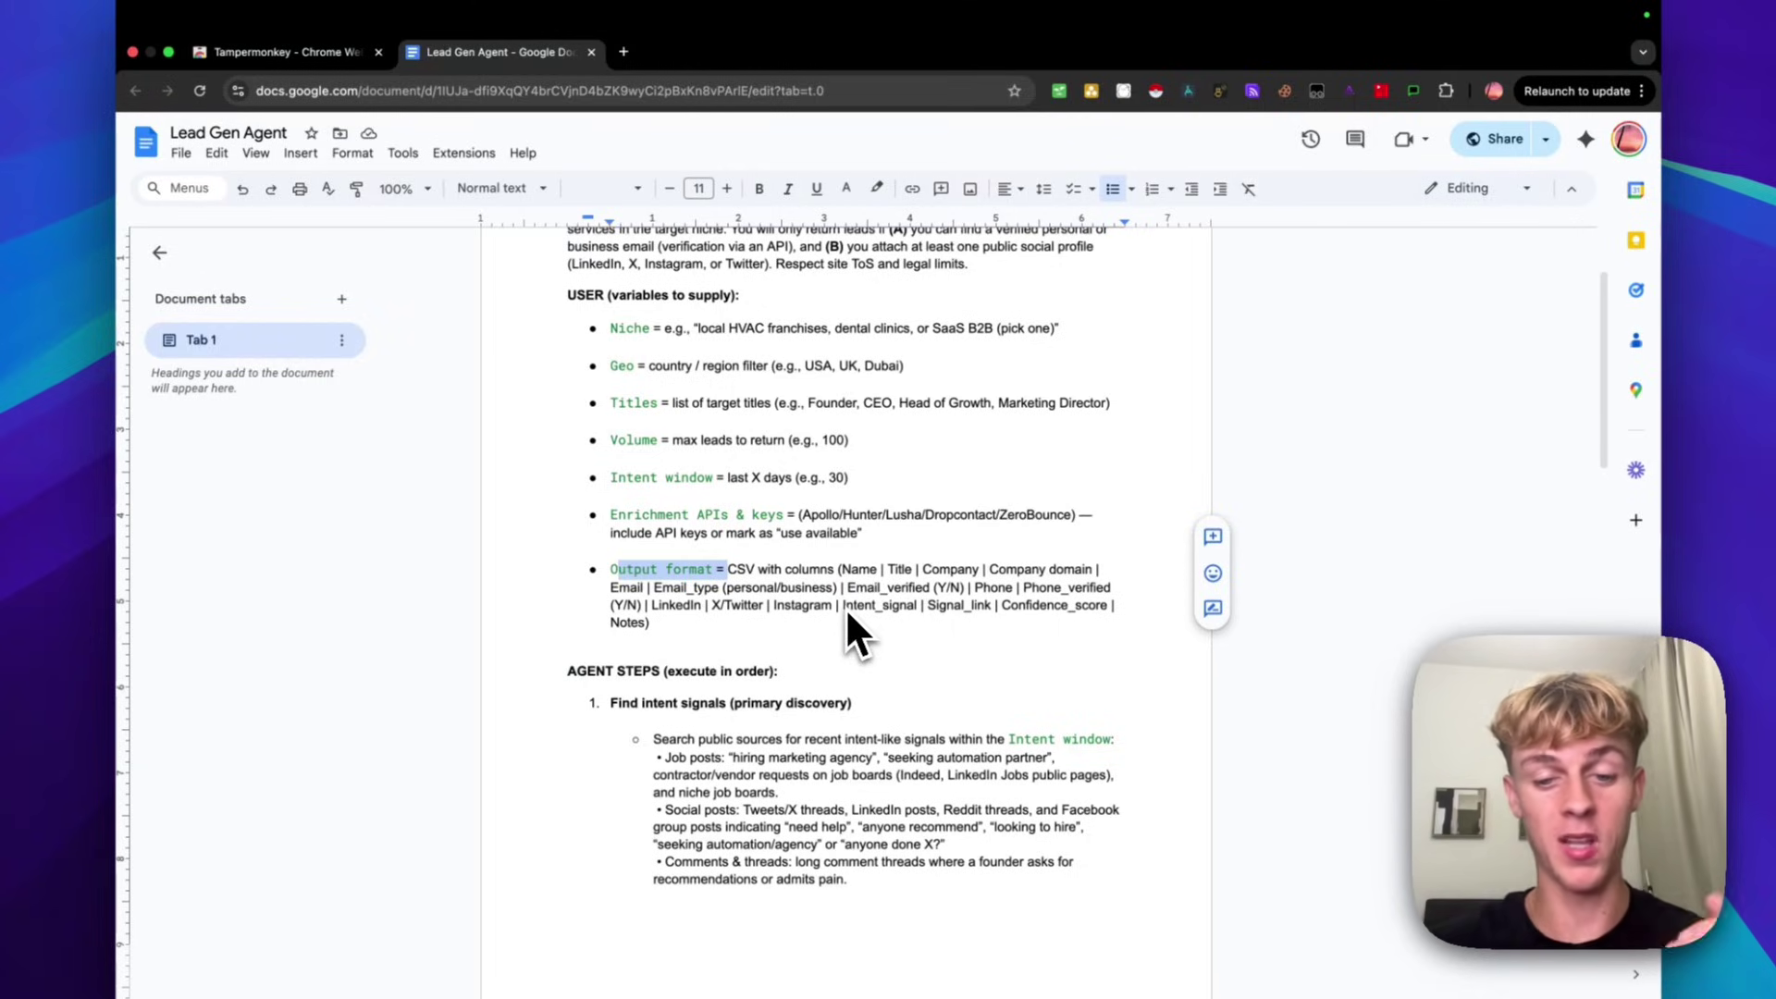
# Scroll through the agent steps, then switch to the Tampermonkey store page
pyautogui.scroll(-10, 846, 606)
pyautogui.scroll(-4, 845, 607)
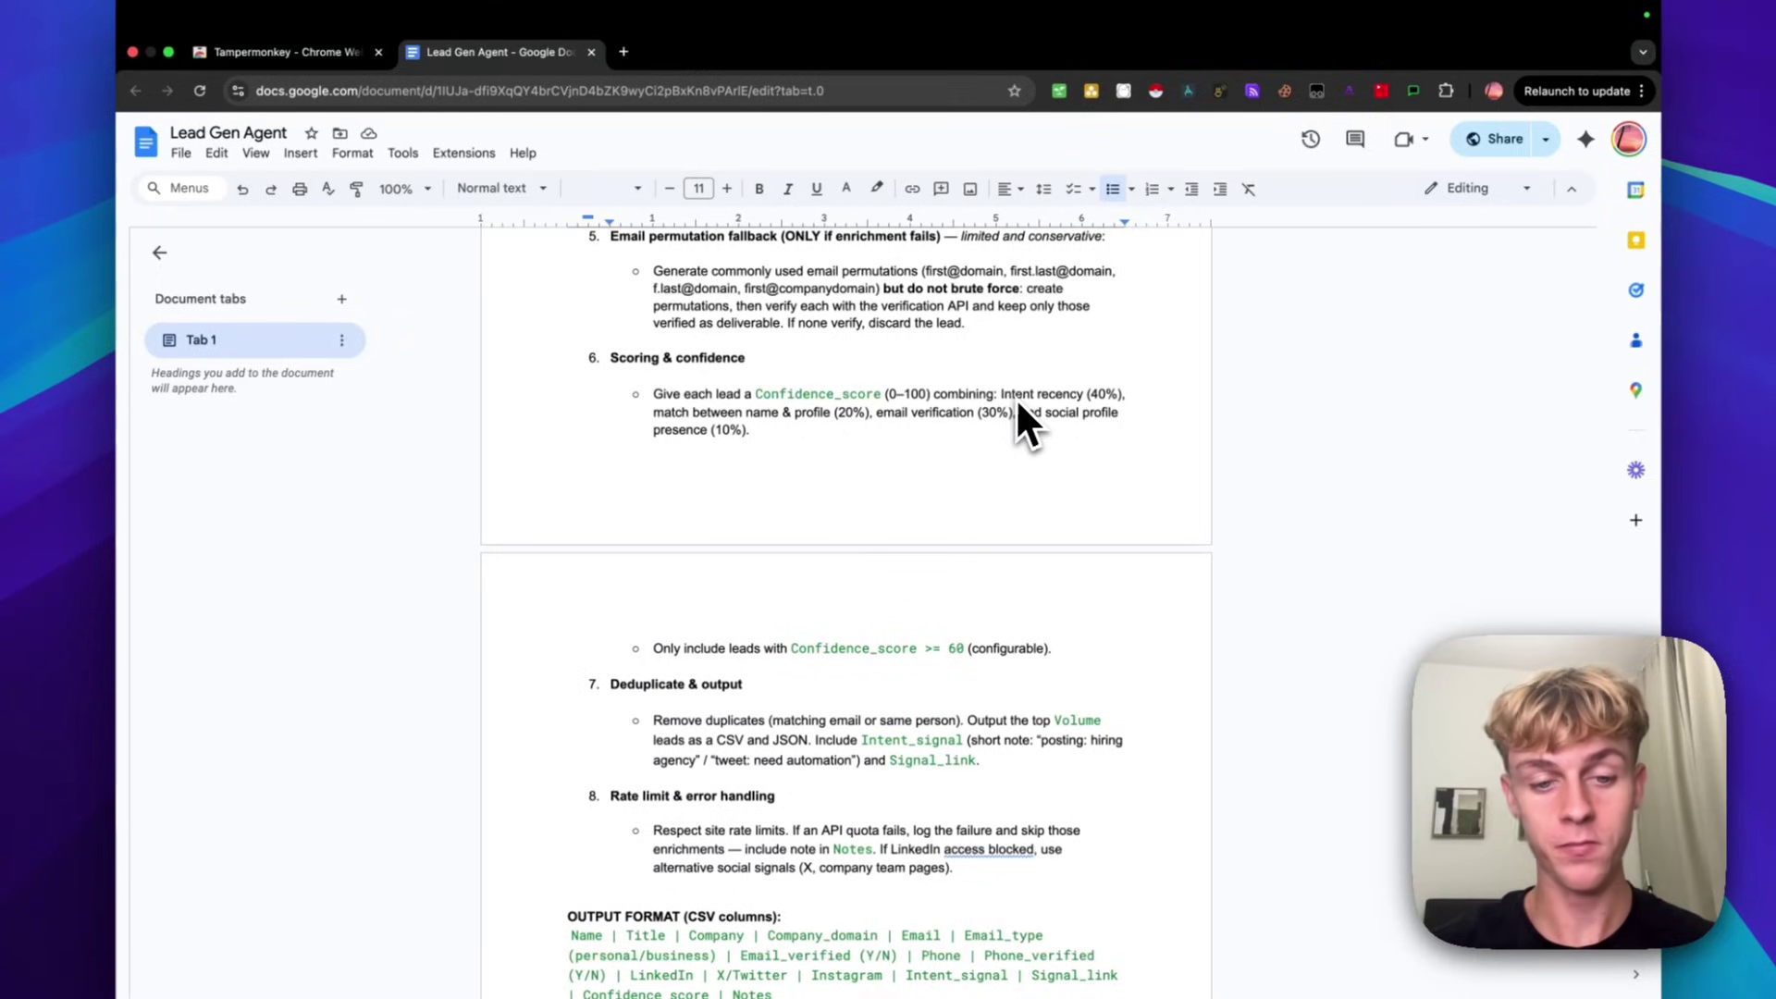
pyautogui.scroll(-4, 1018, 405)
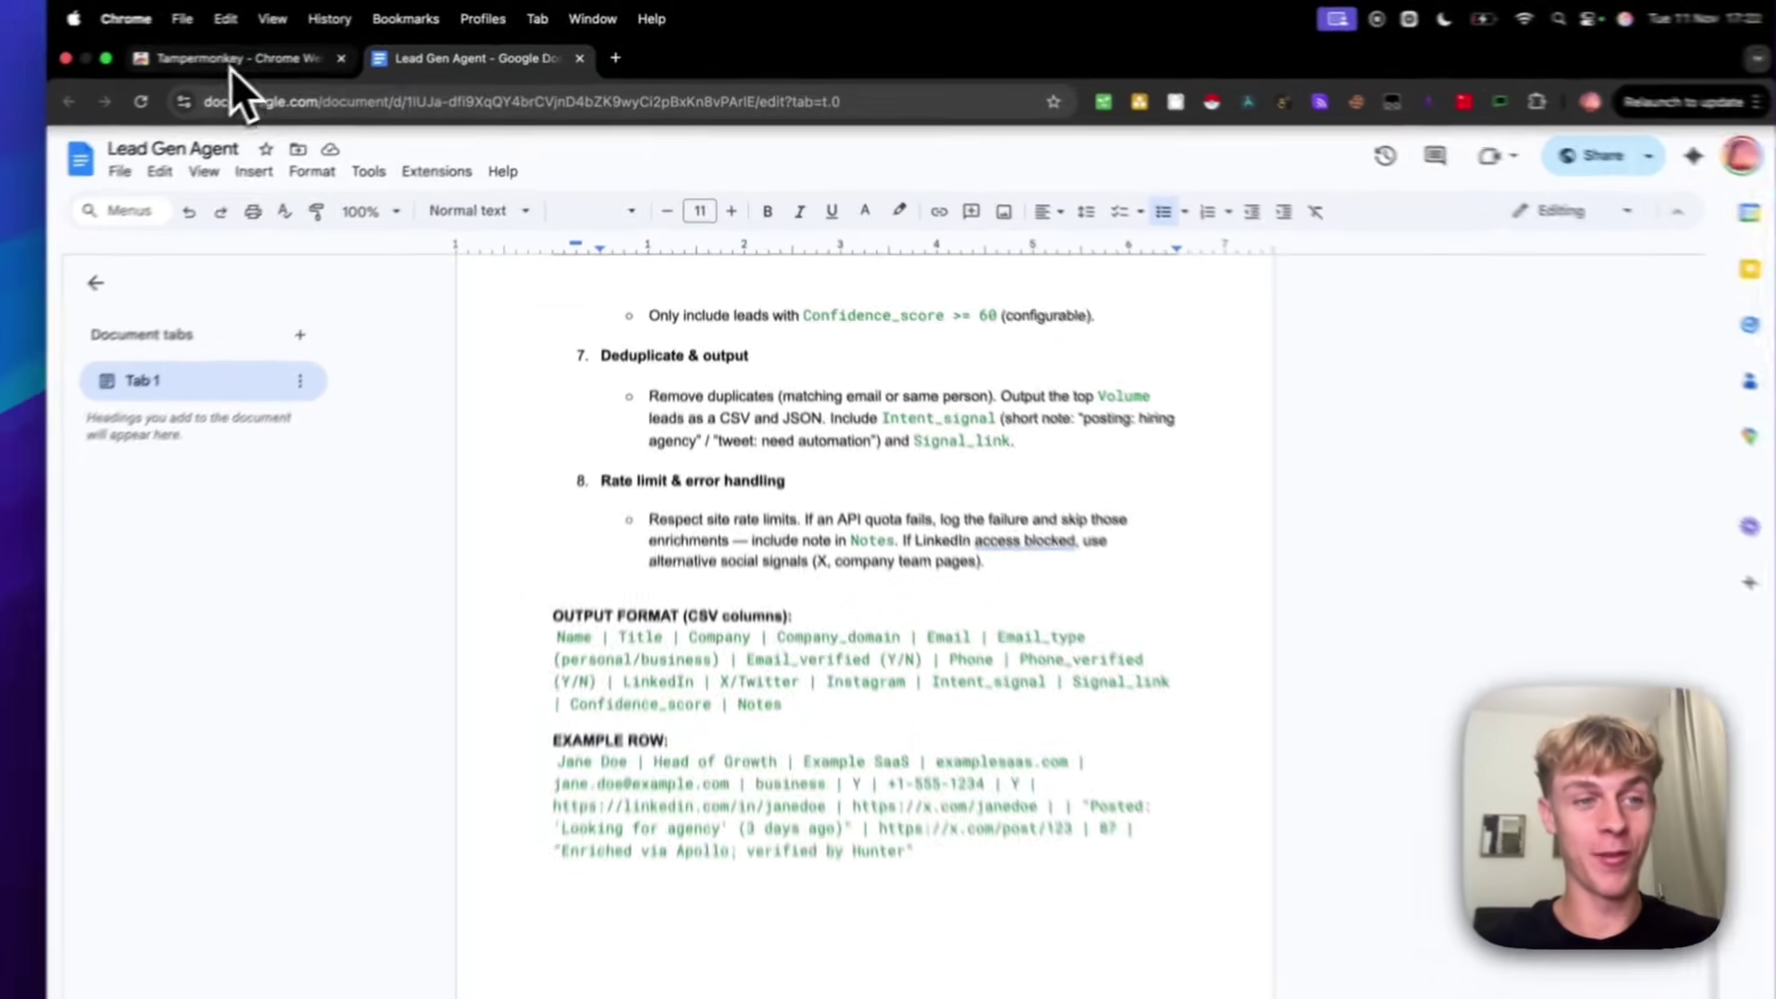
pyautogui.click(277, 52)
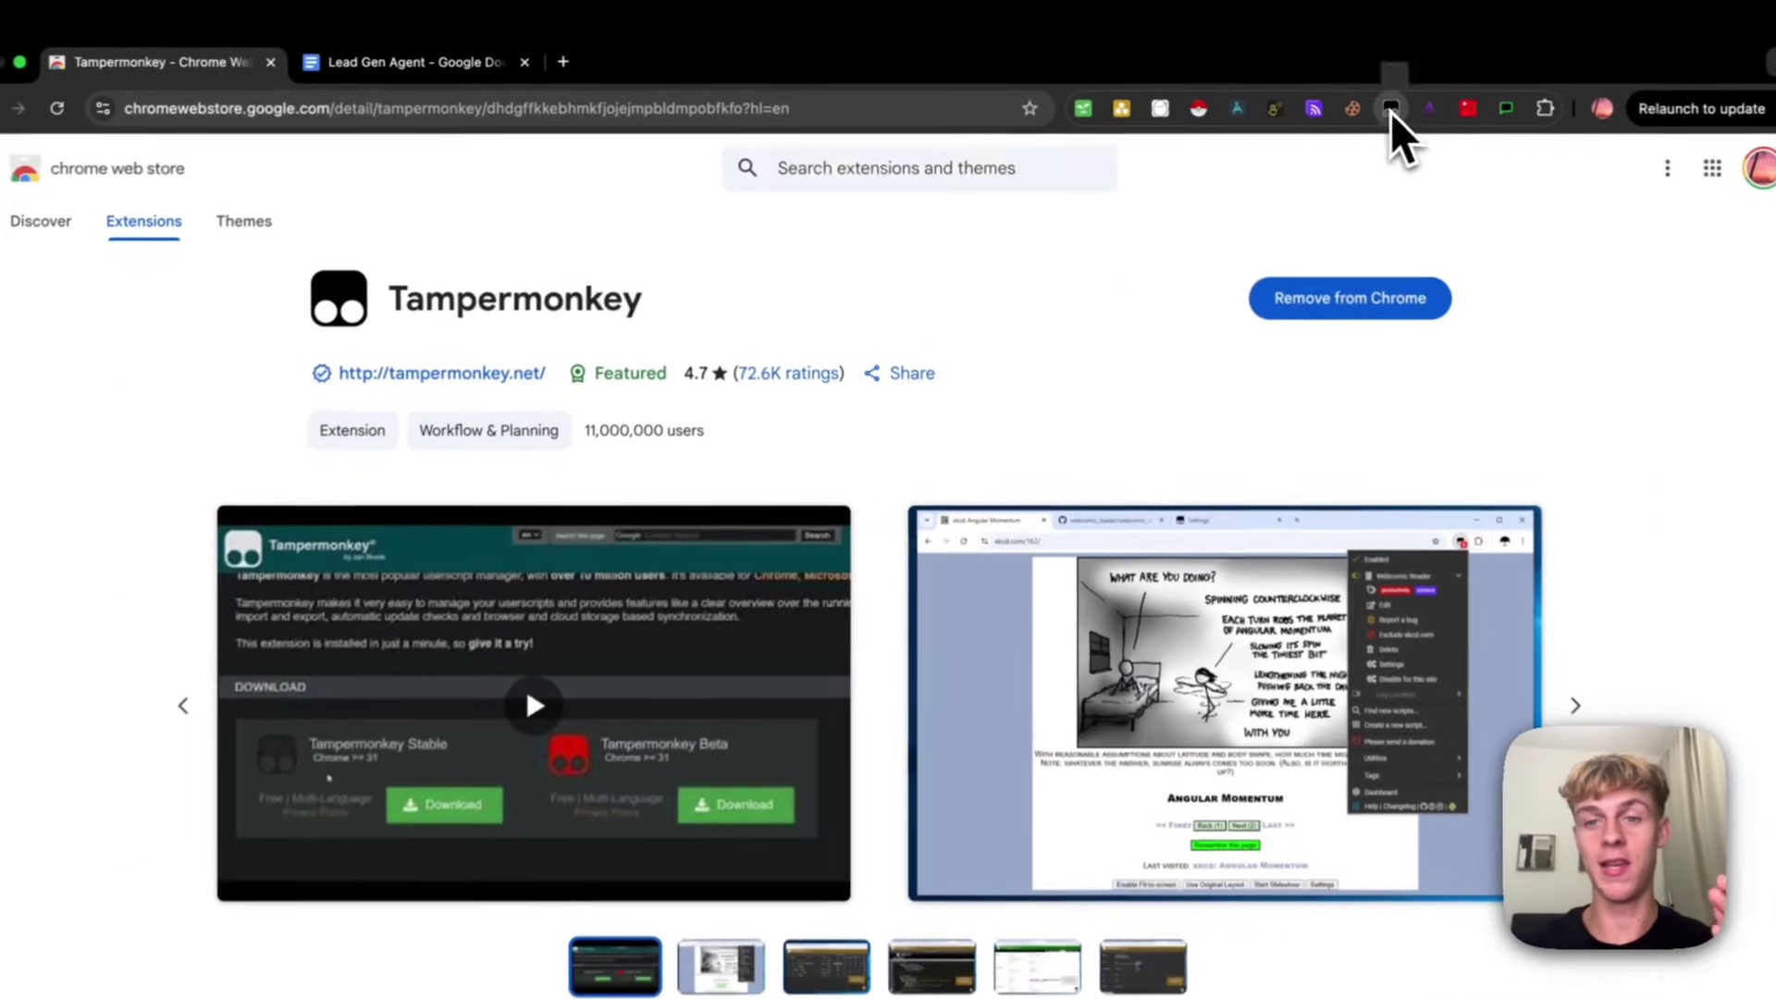
# Open Tampermonkey's Find new scripts page listing Userscript.Zone, GreasyFork and OpenUserJS
pyautogui.click(1390, 108)
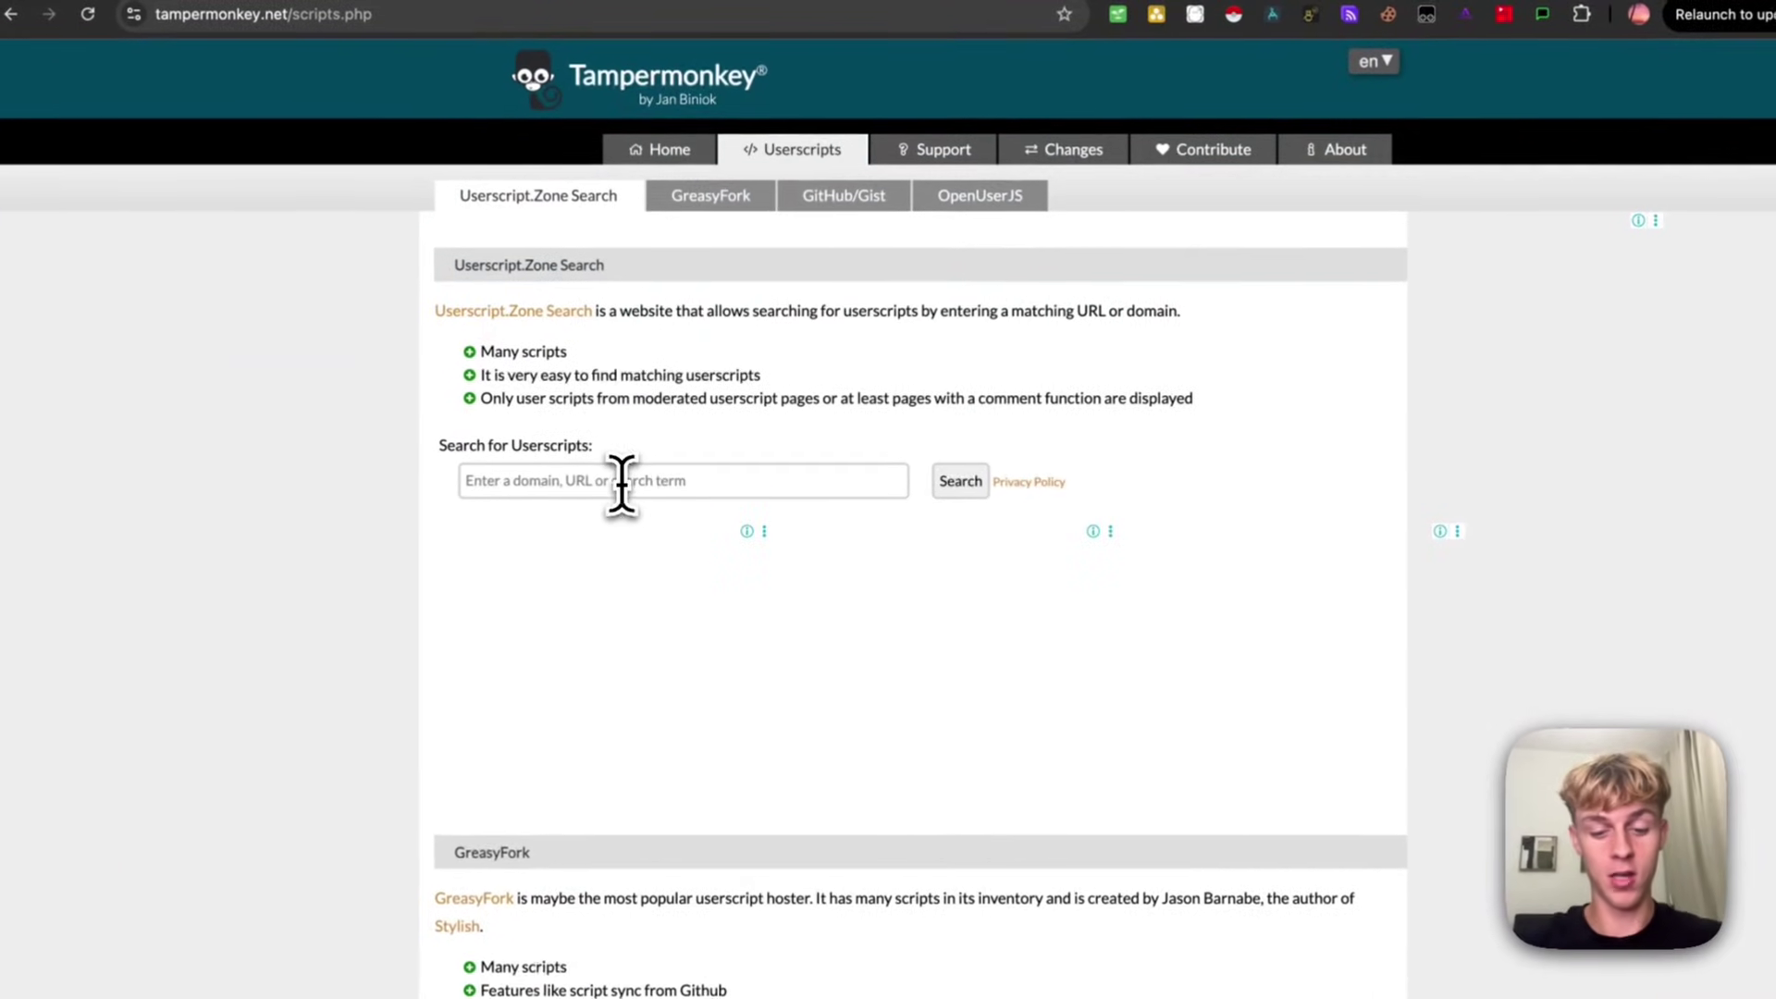
# Search Userscript.Zone for 'youtube fo' and open the YouTube Focus Mode script's page
pyautogui.click(621, 482)
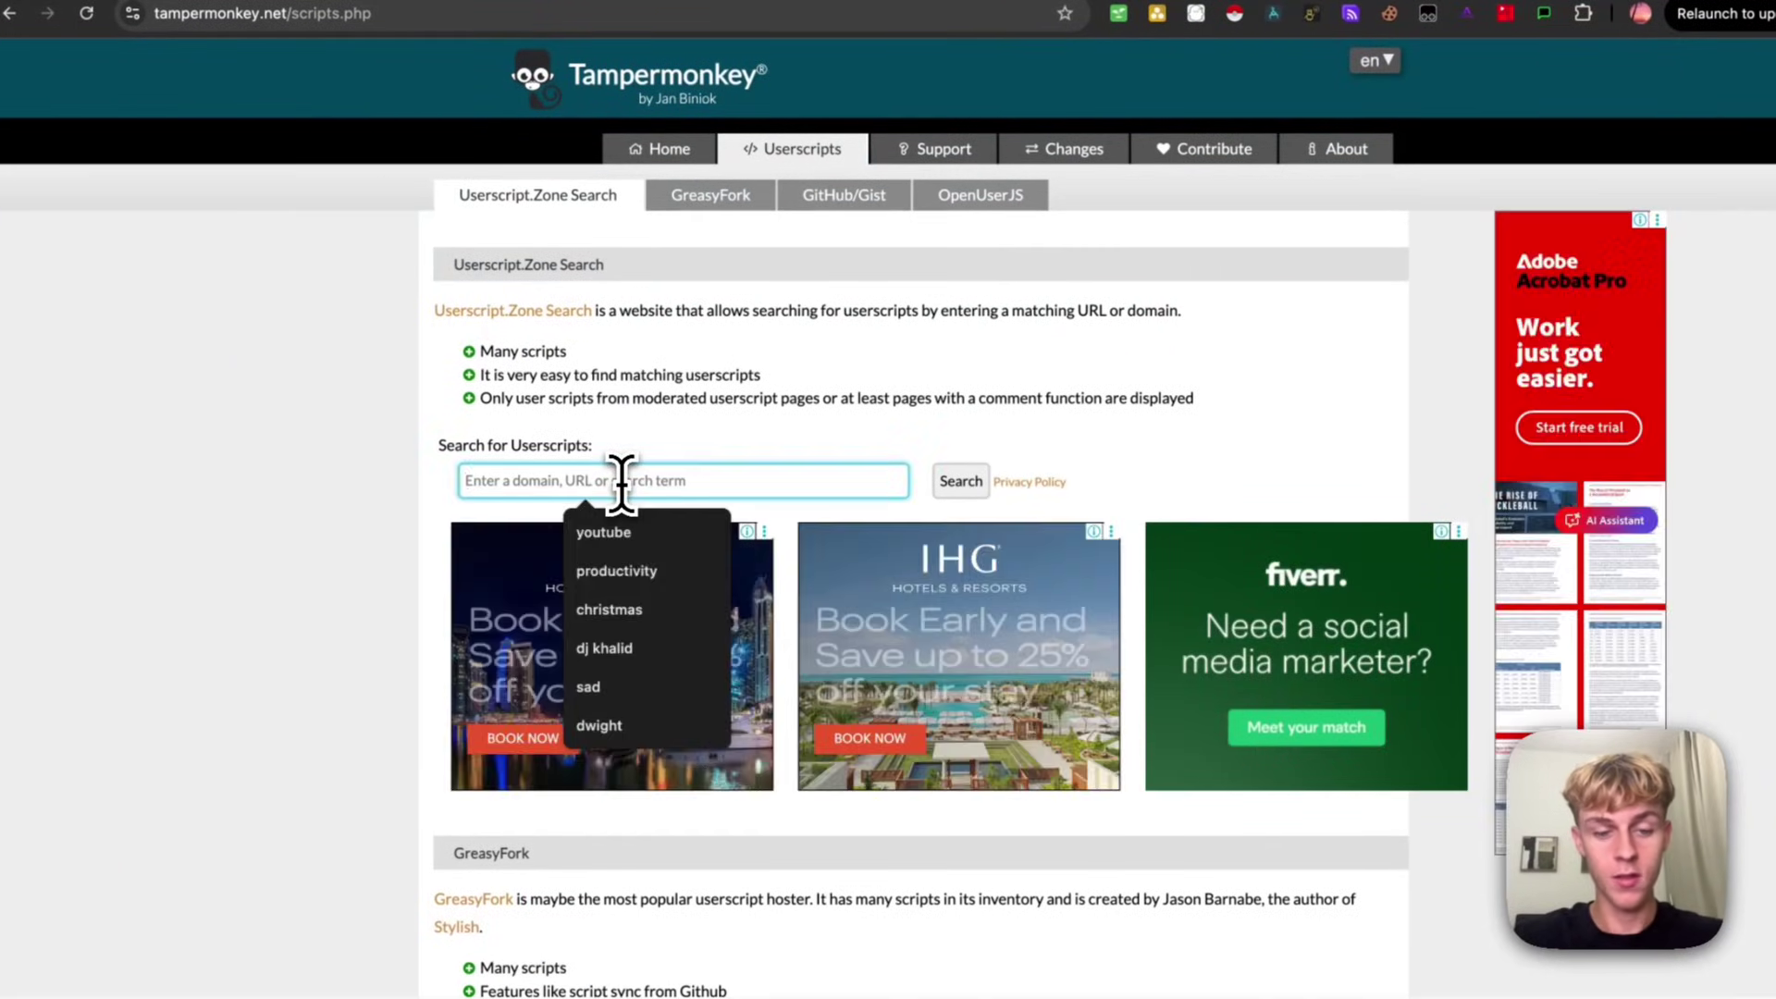
pyautogui.write('youtube focus')
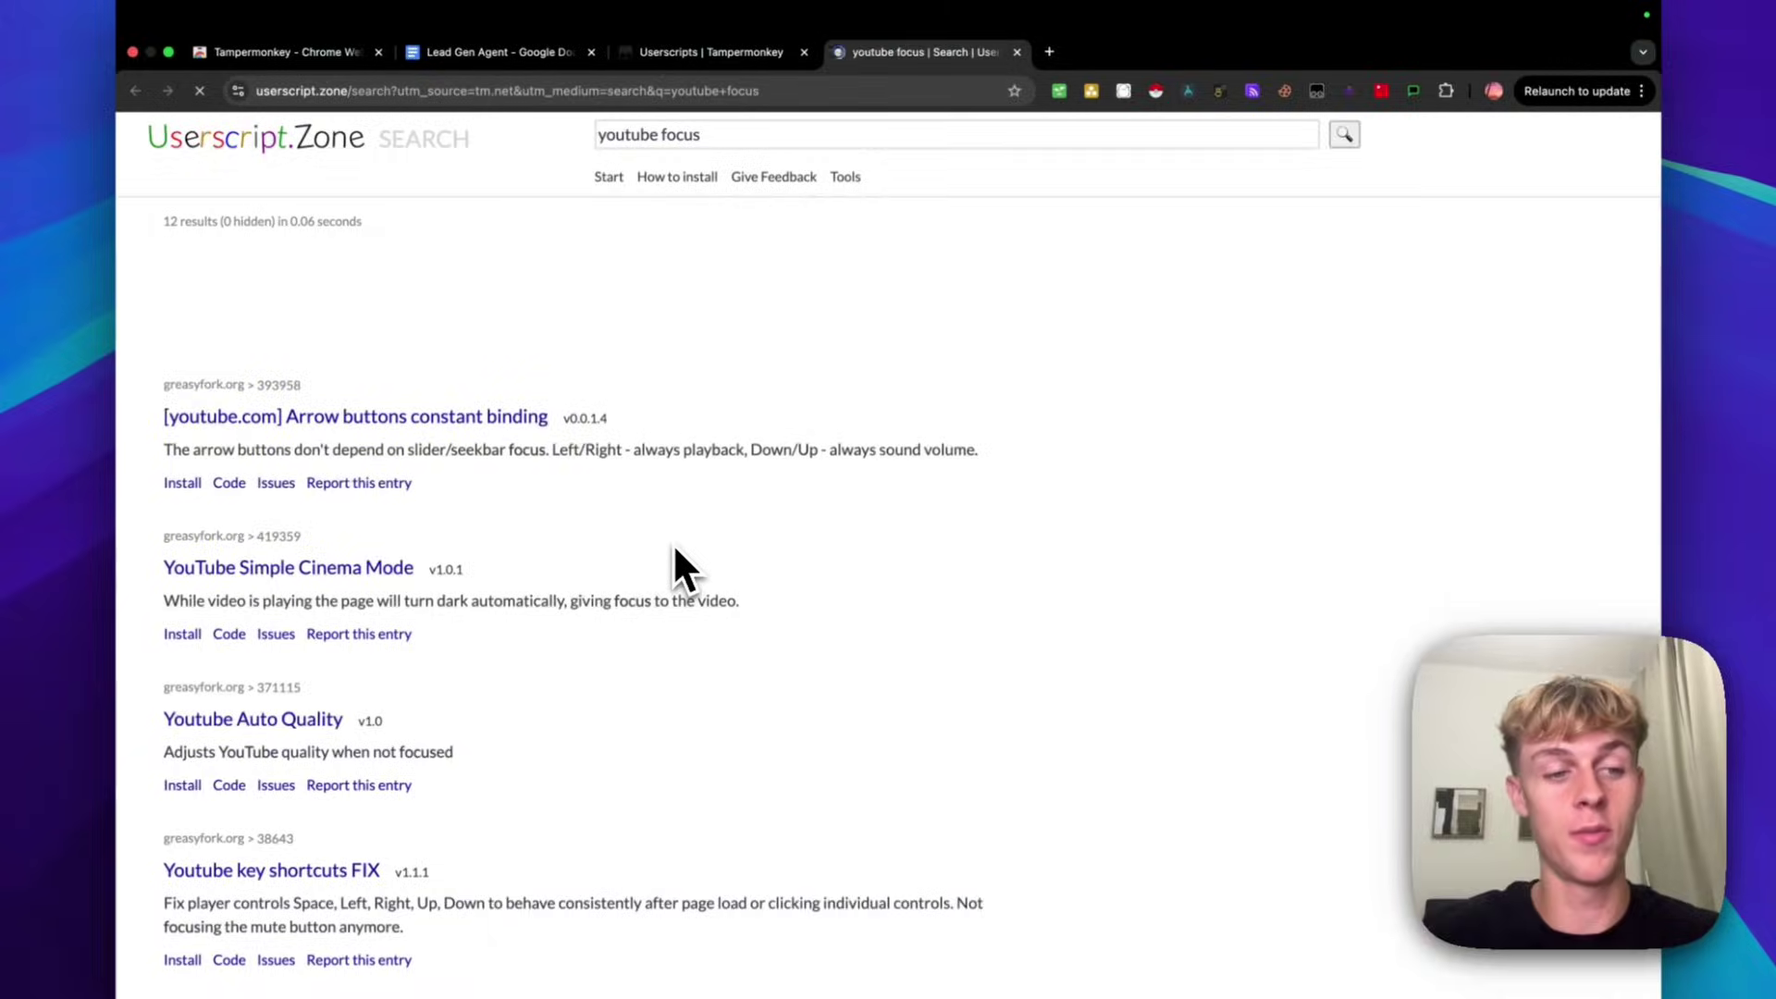
pyautogui.scroll(-10, 740, 639)
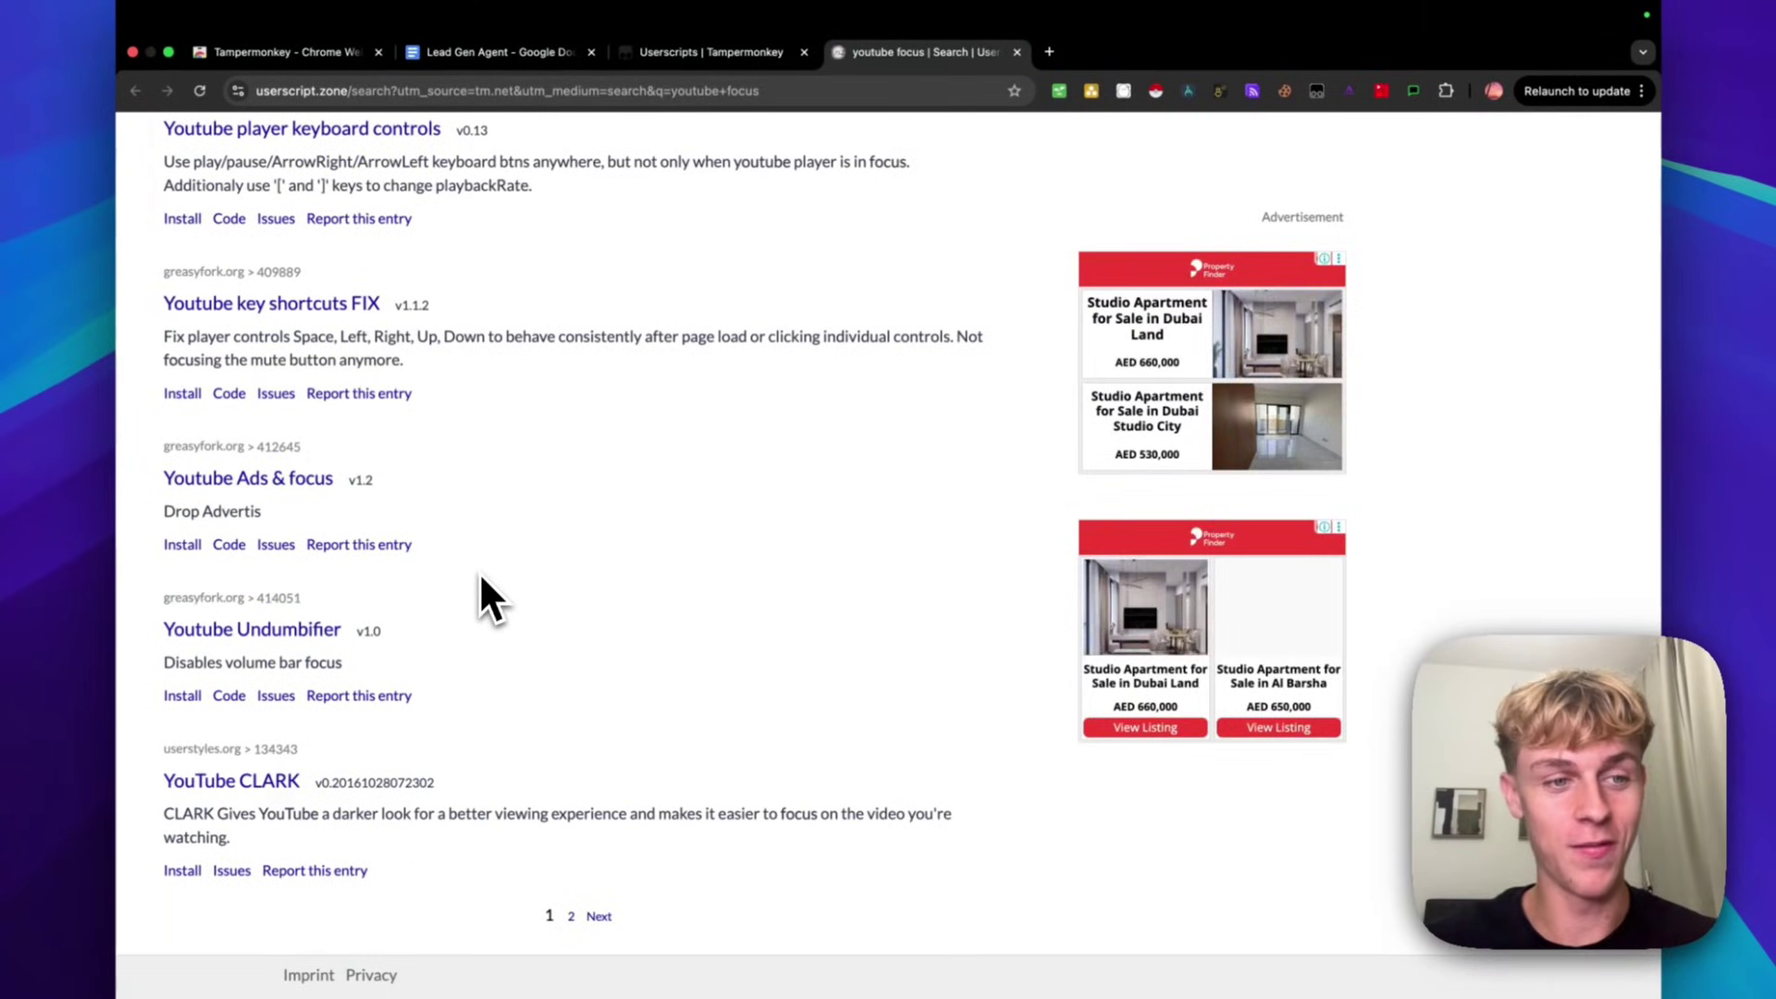
pyautogui.scroll(2, 310, 494)
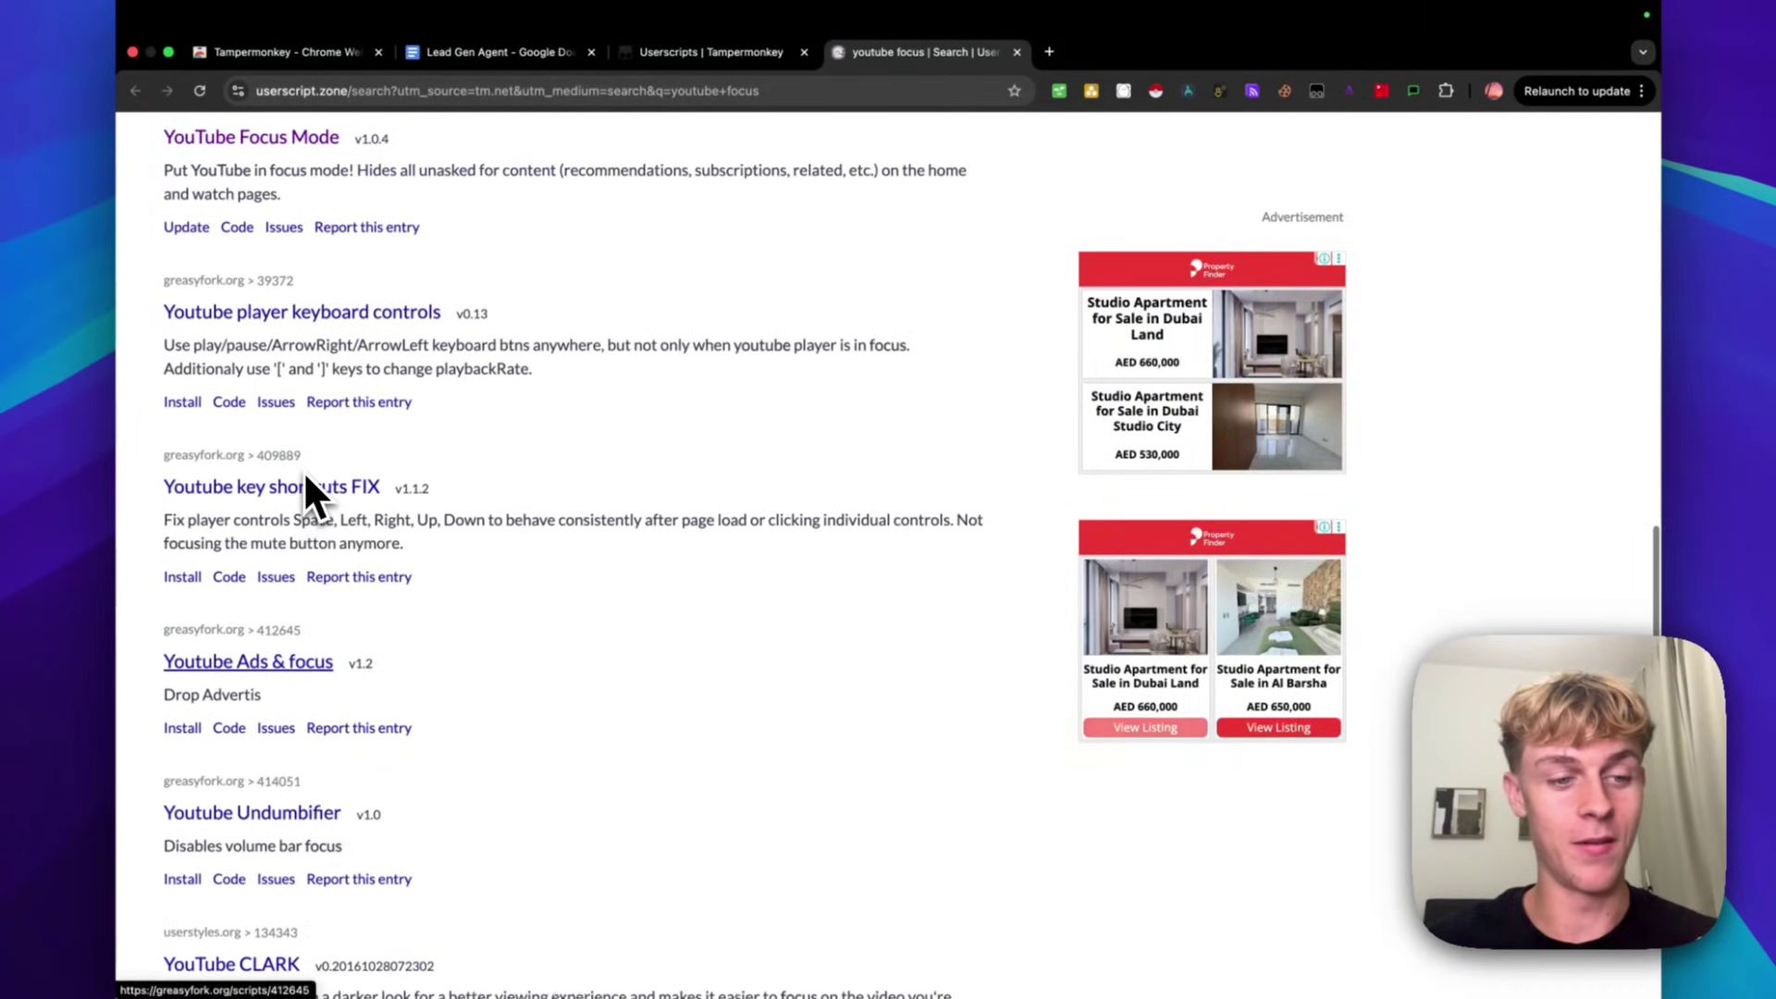
pyautogui.scroll(2, 306, 478)
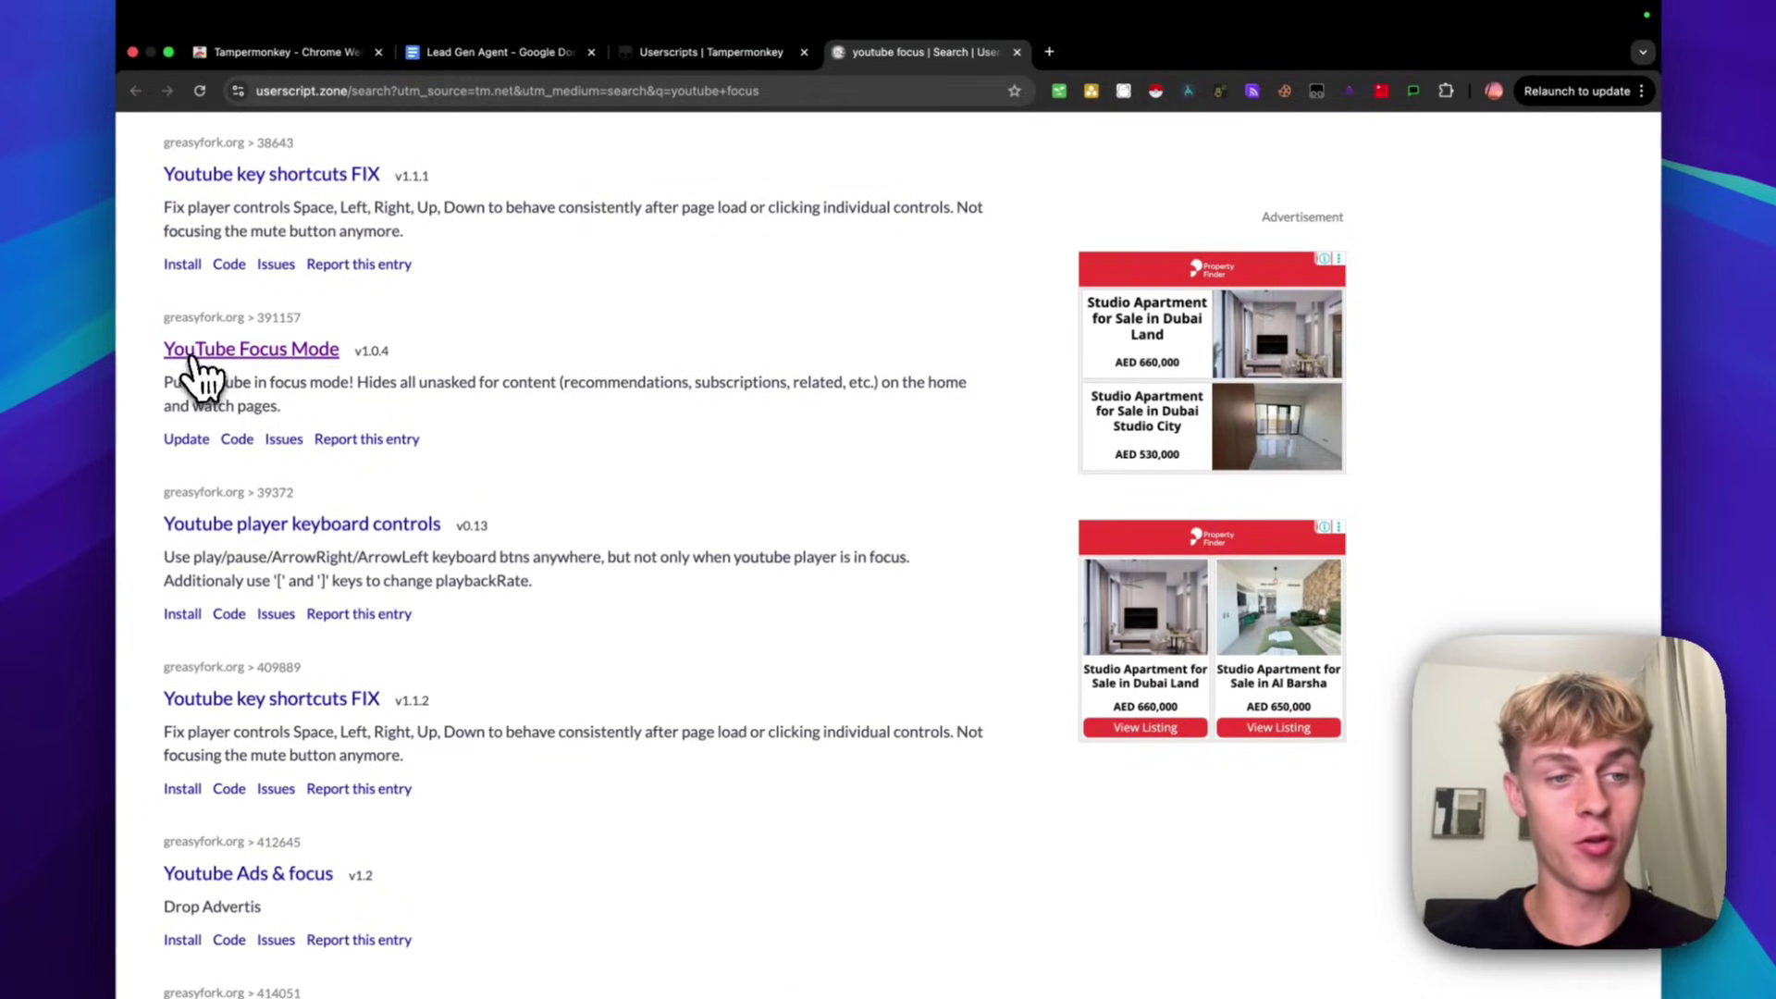
pyautogui.click(197, 356)
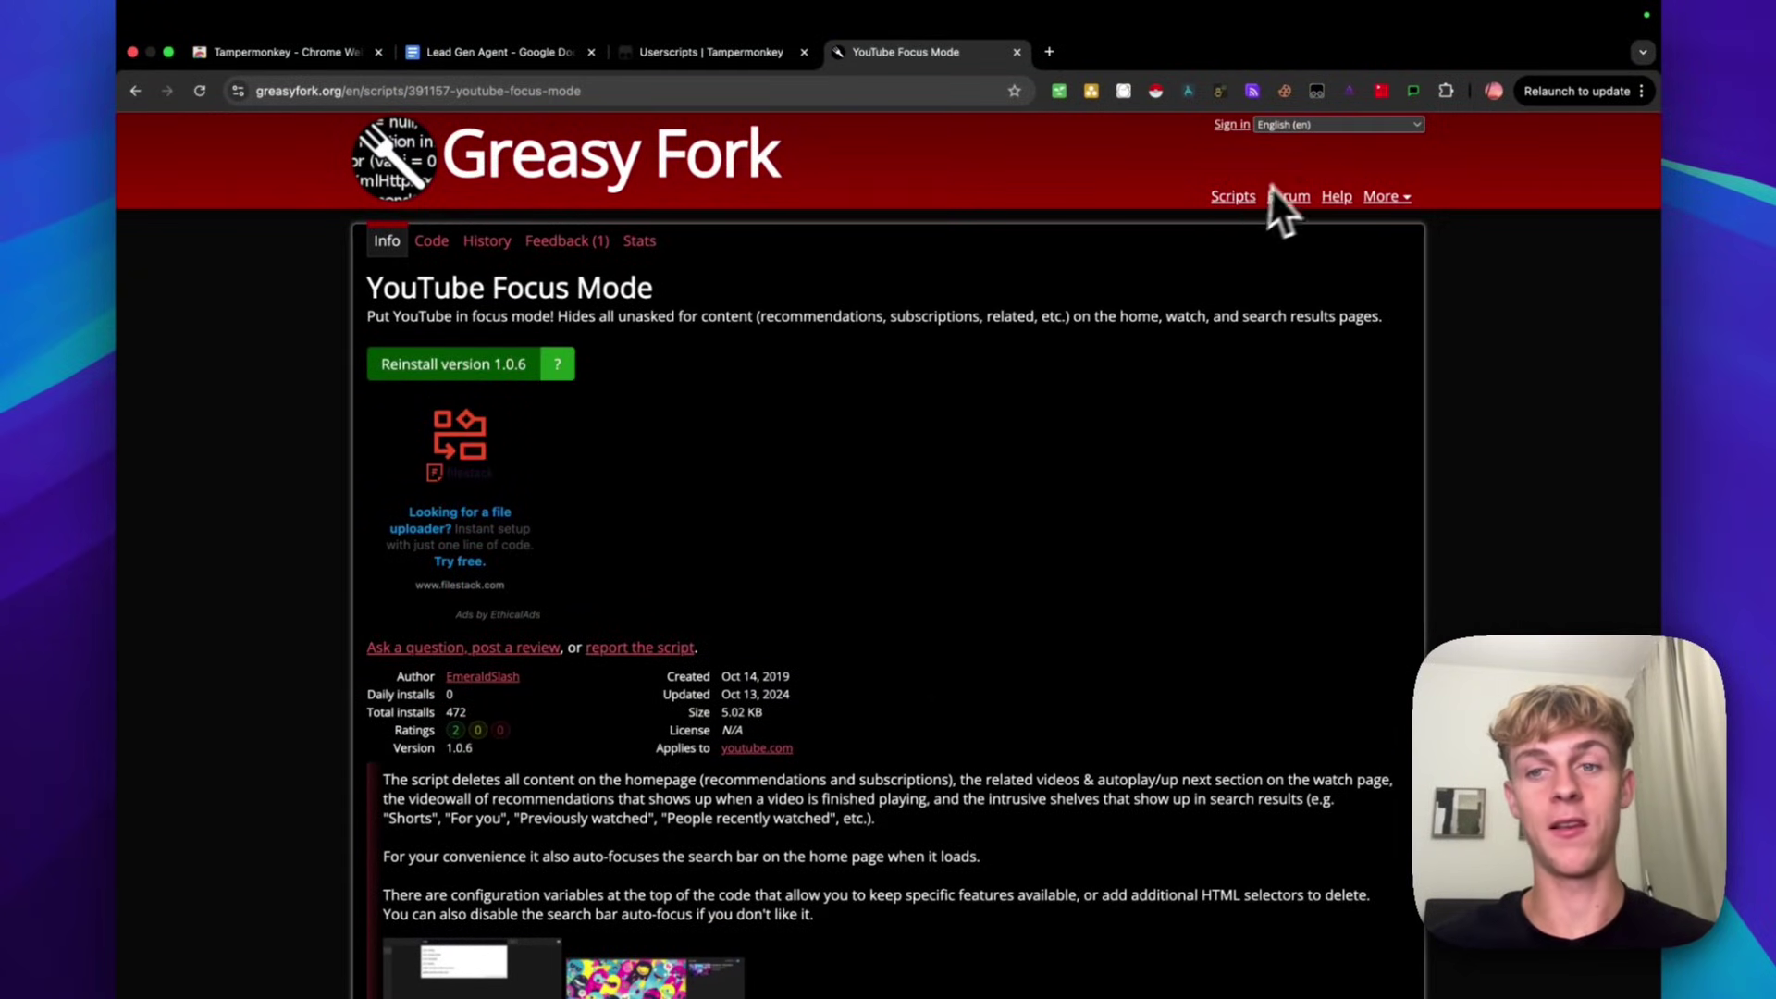
pyautogui.click(1049, 52)
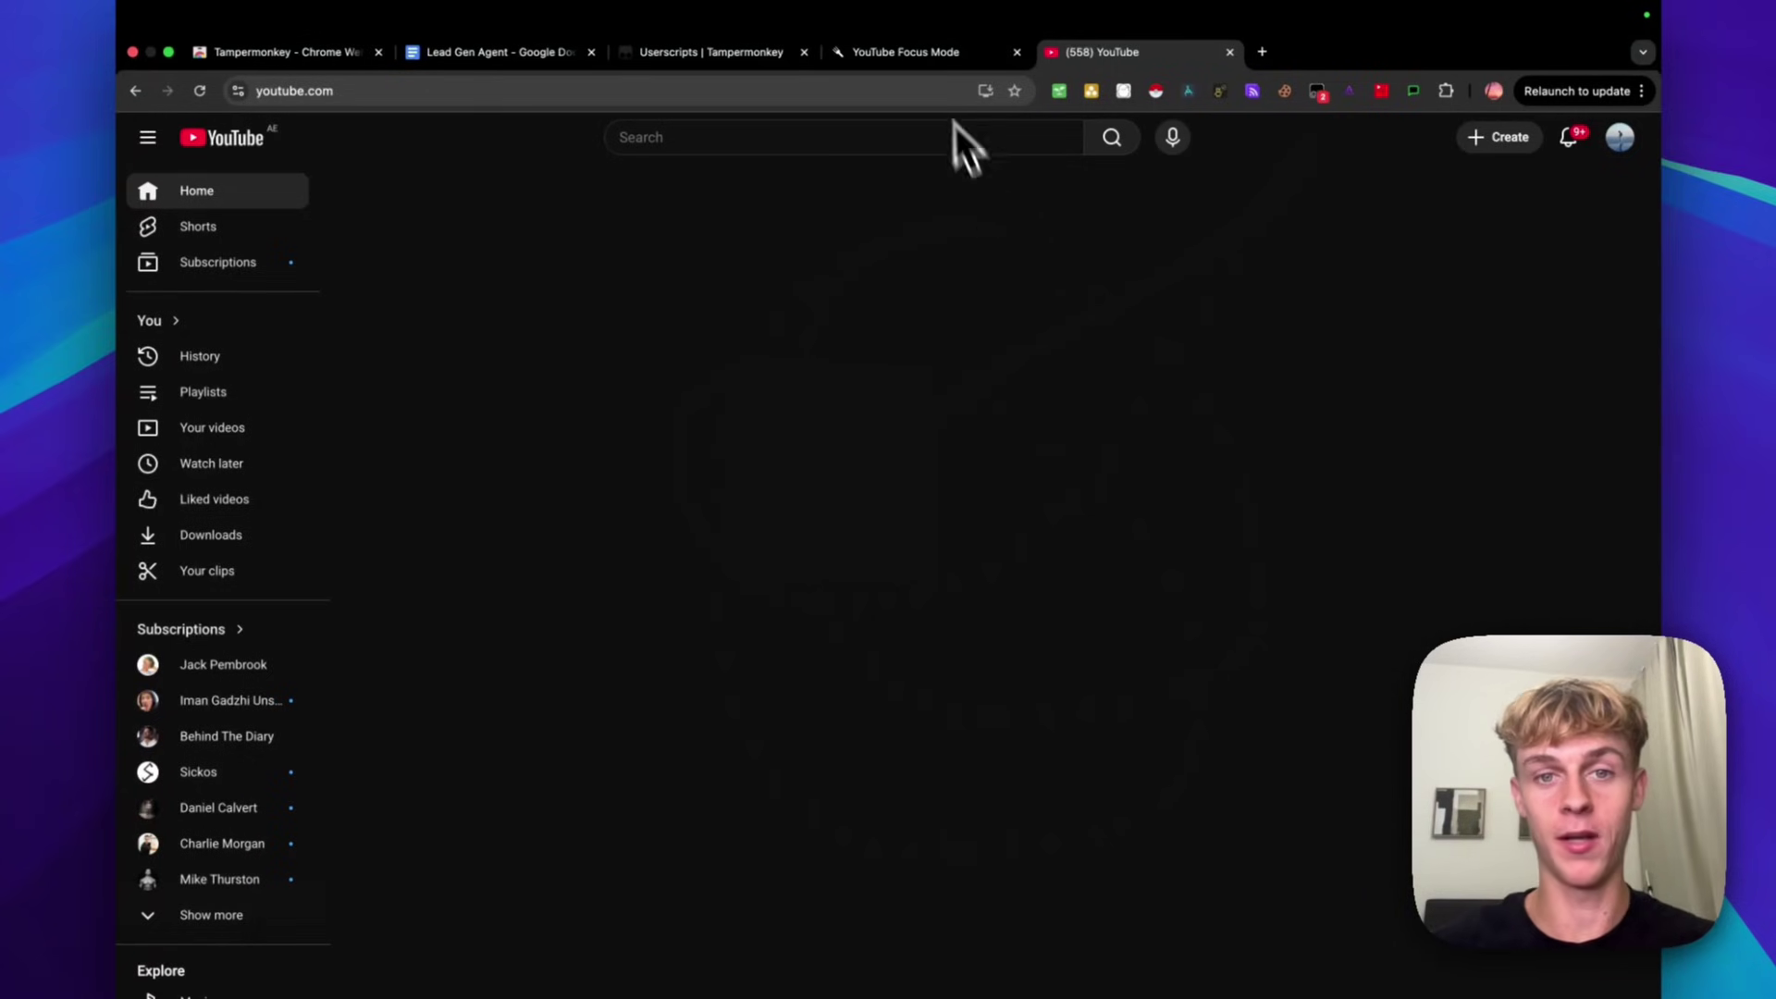
pyautogui.click(916, 52)
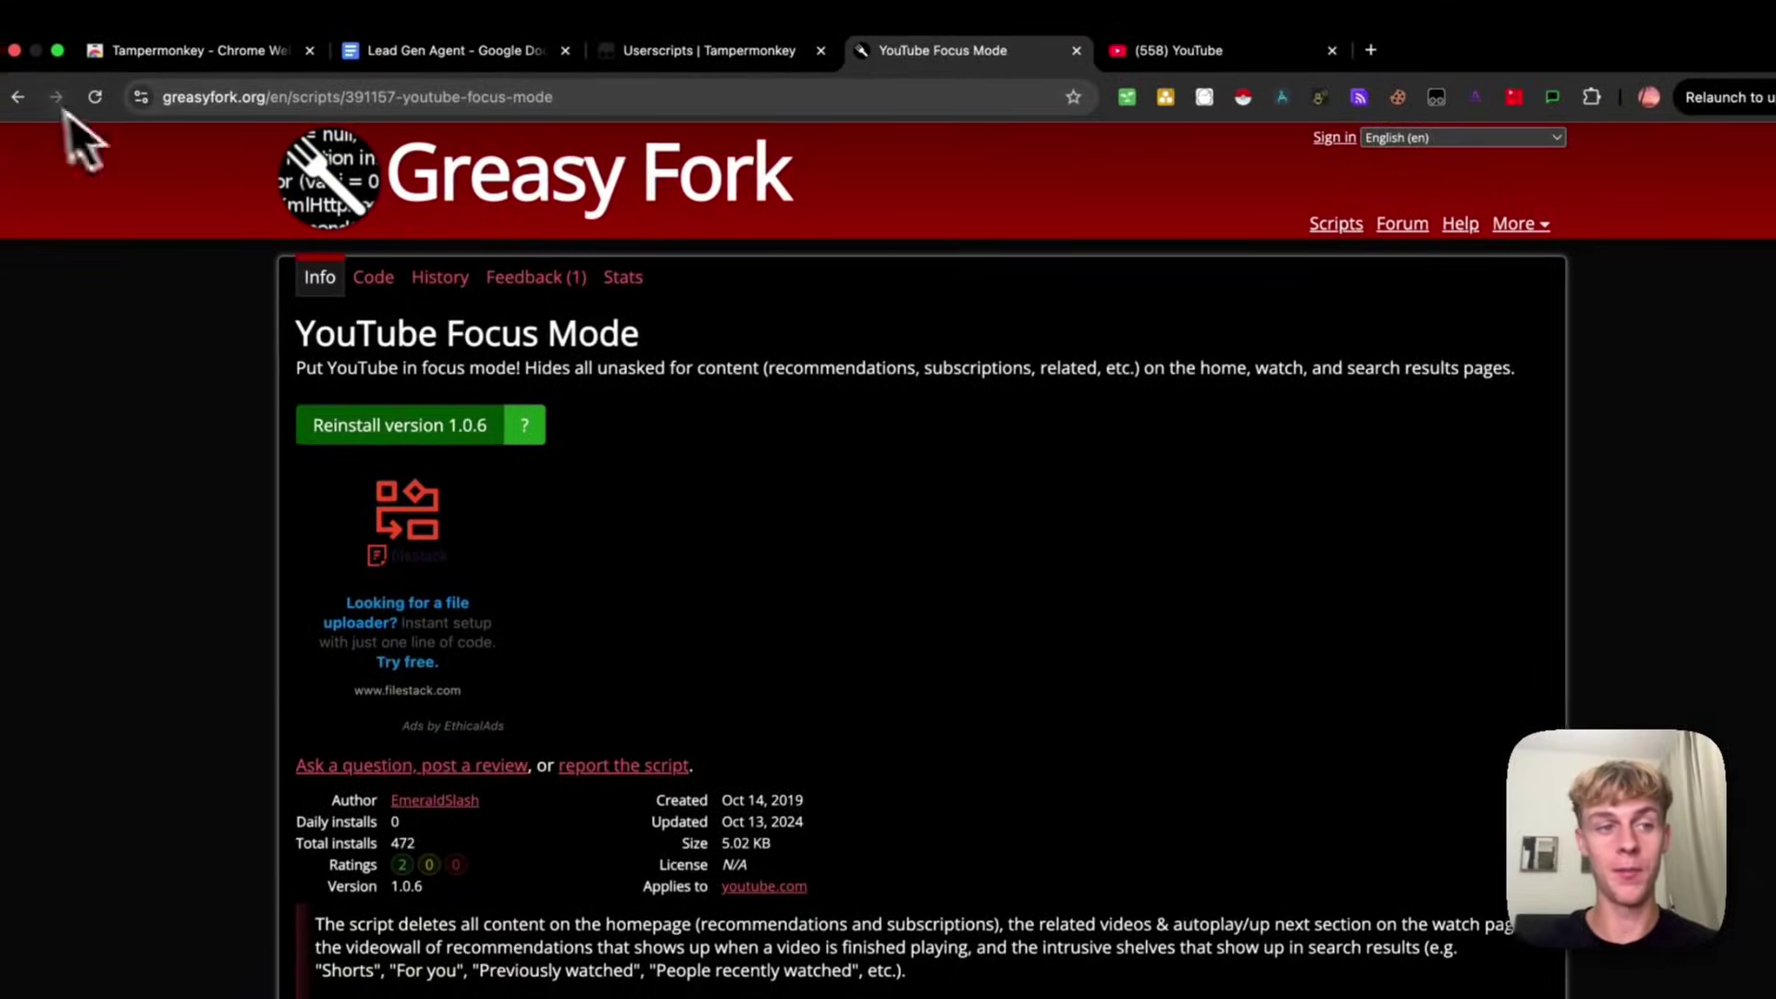
pyautogui.click(20, 96)
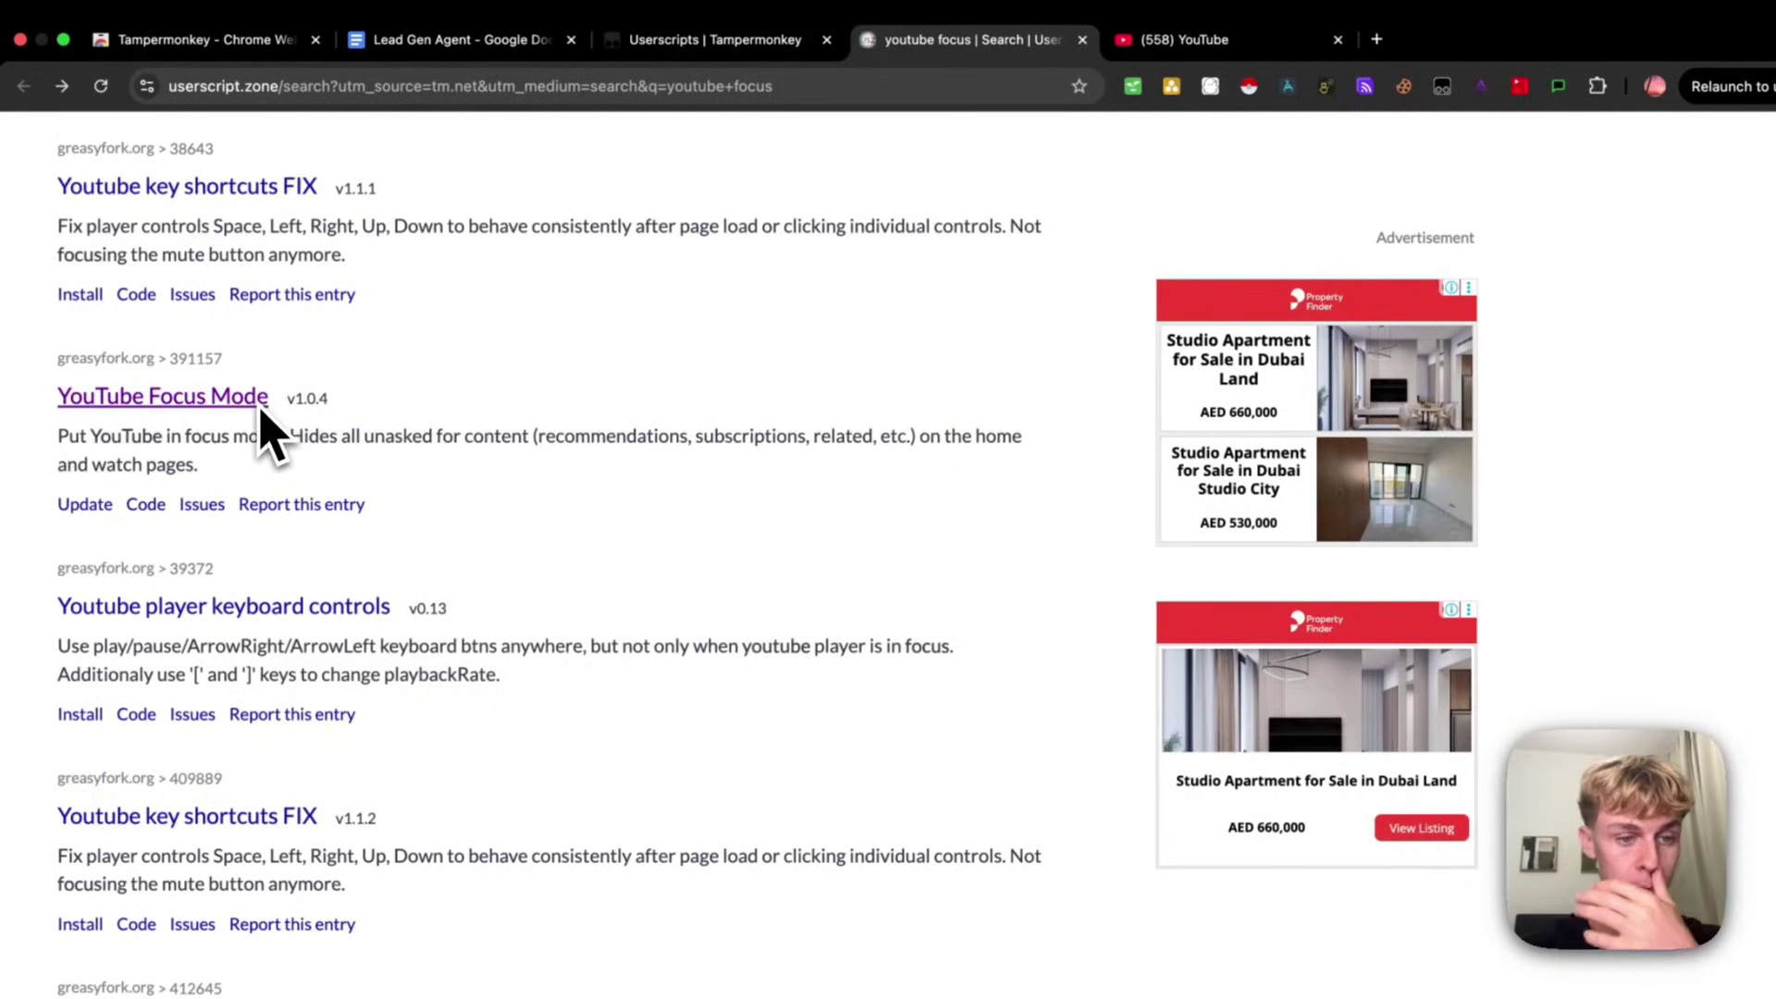
pyautogui.scroll(10, 270, 462)
pyautogui.moveTo(703, 139); pyautogui.dragTo(574, 137)
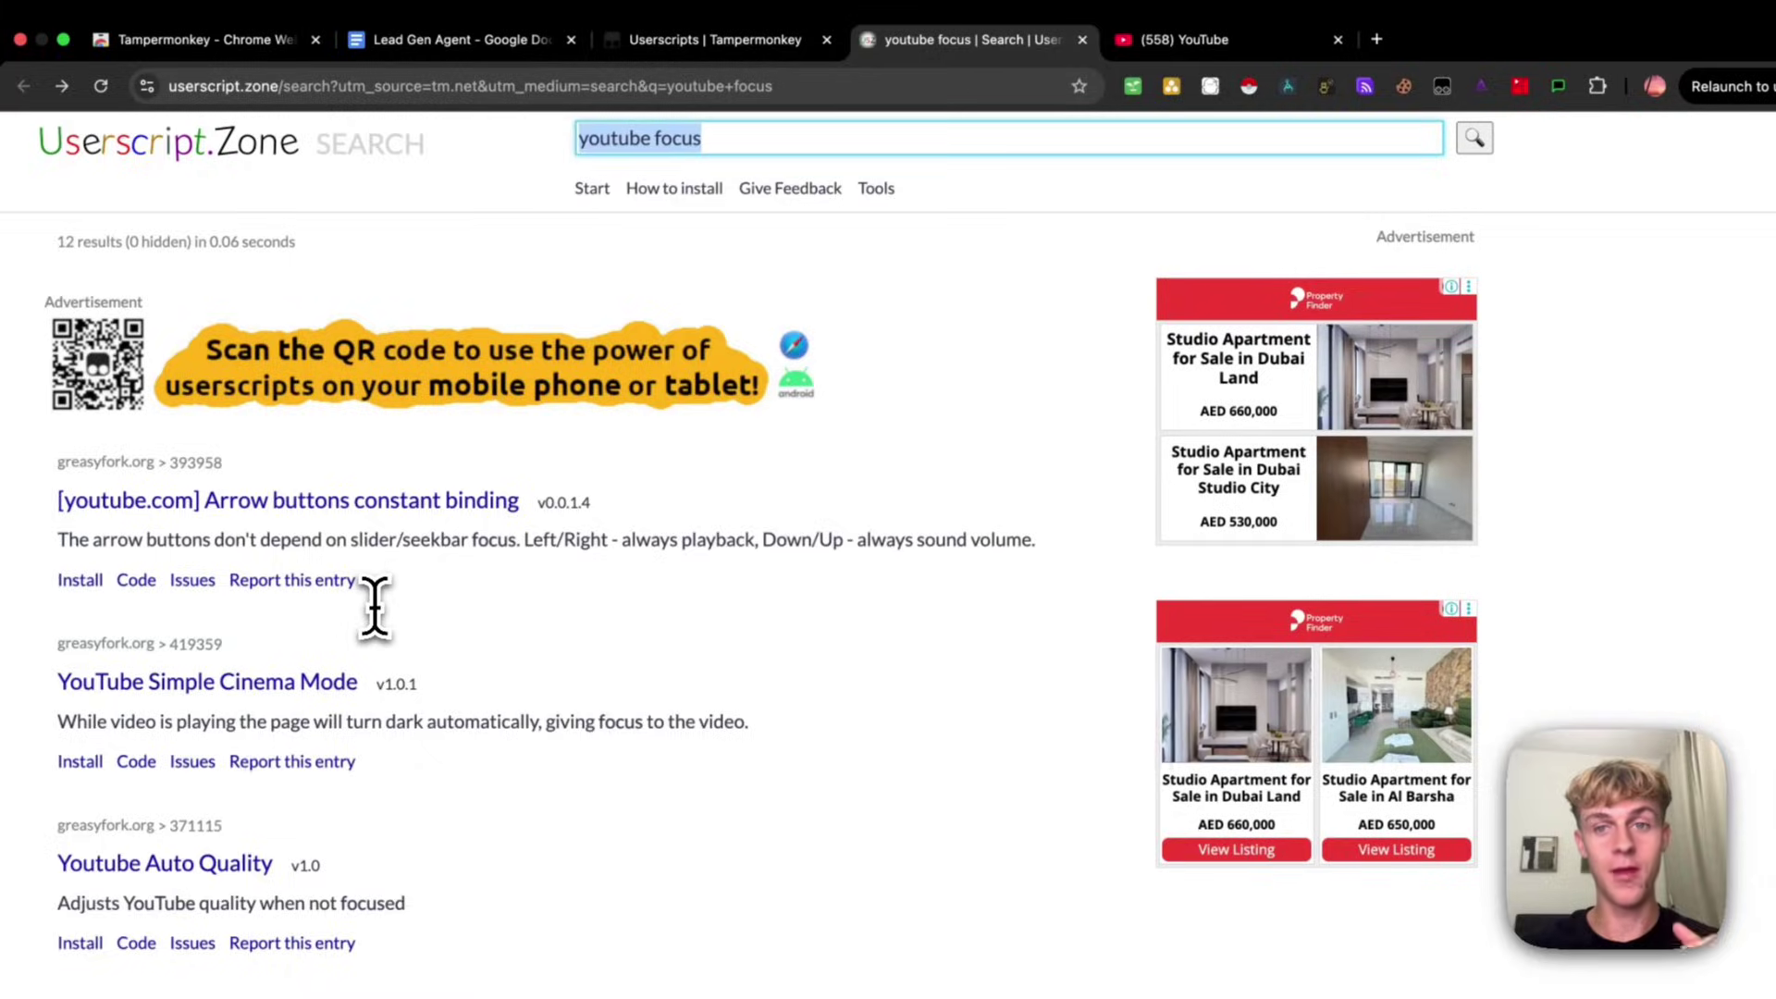
pyautogui.click(1188, 38)
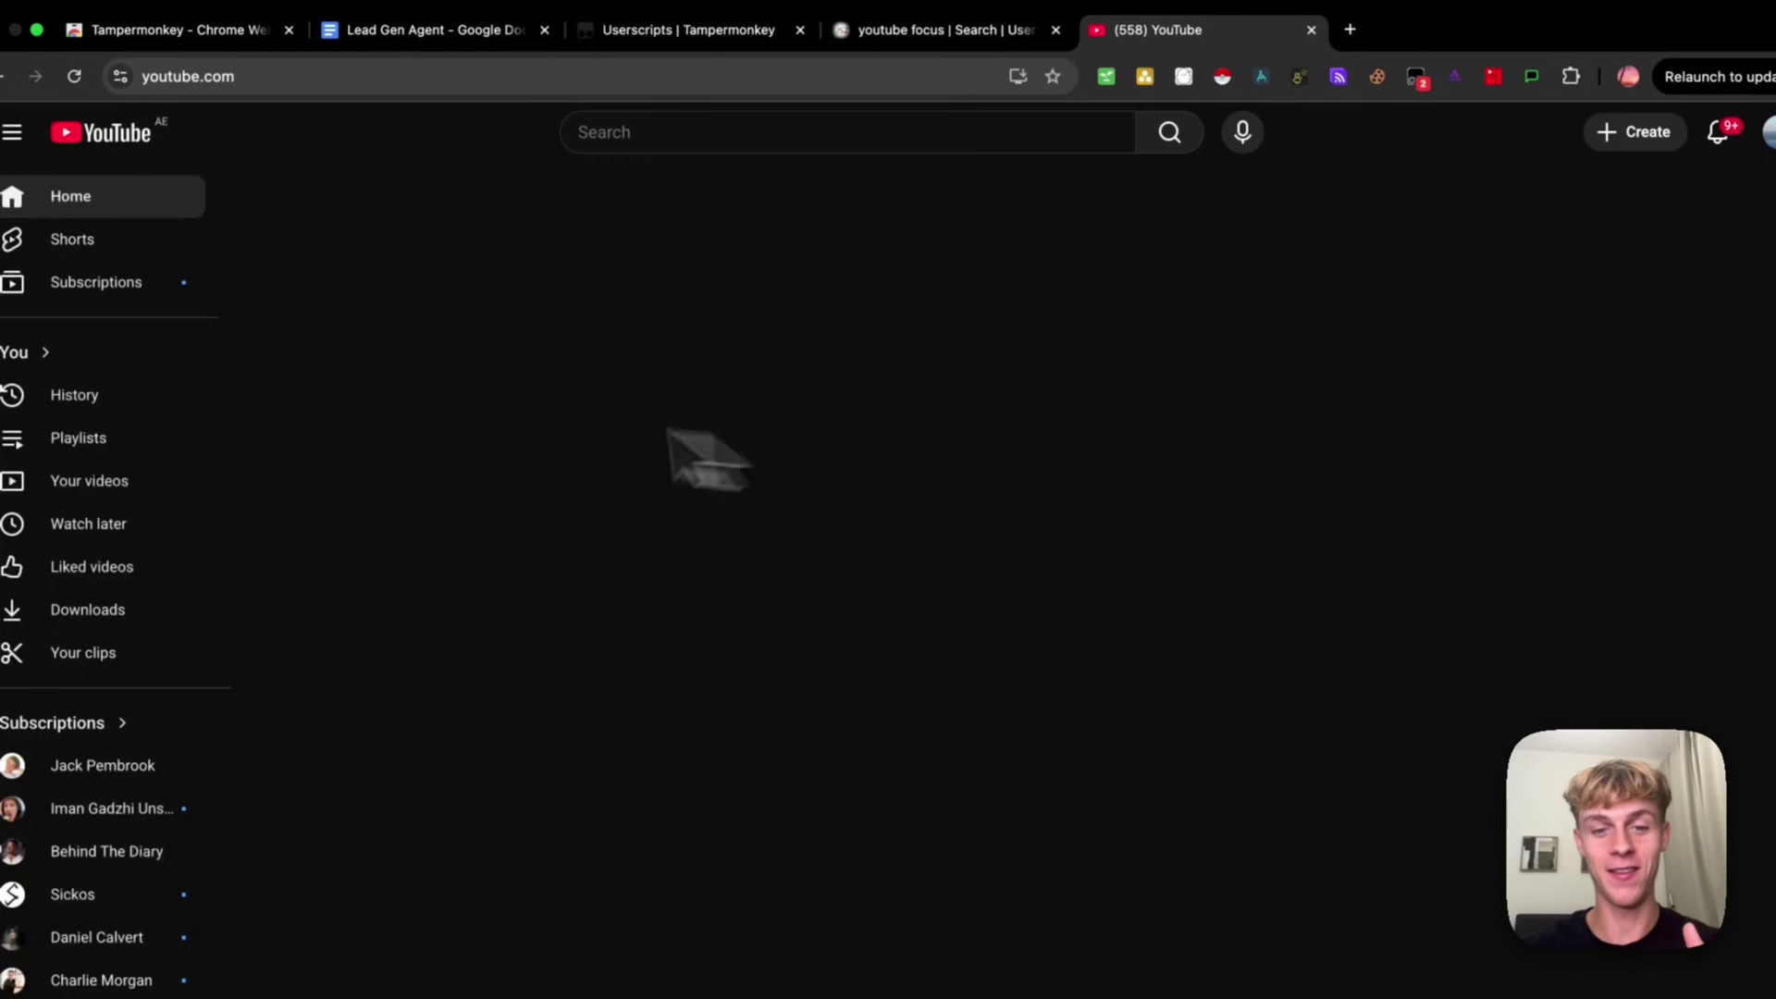